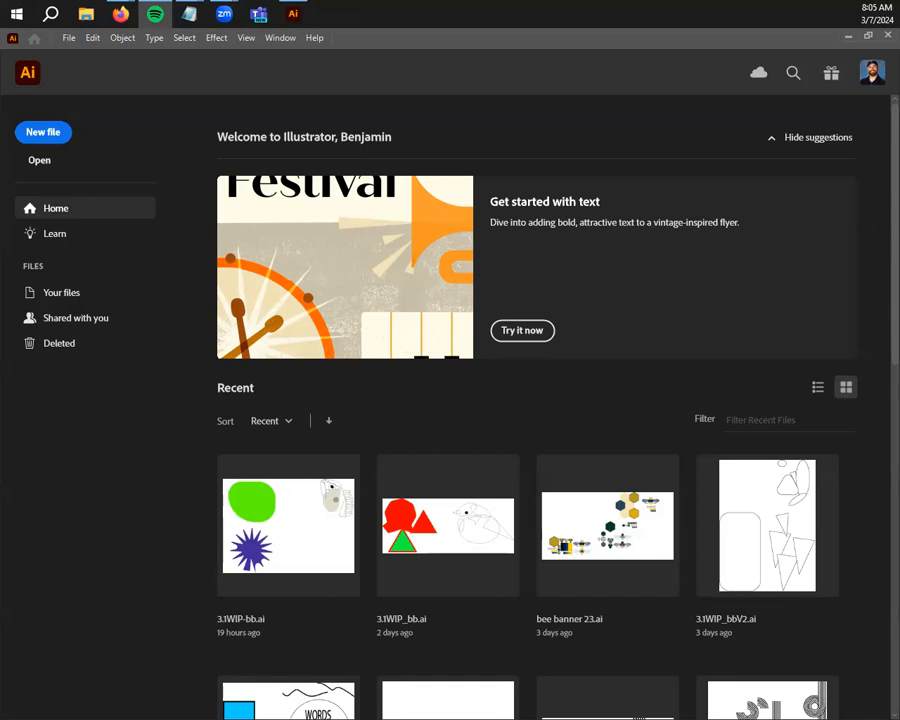
Minimize Illustrator and review the New Seating chart and Adv Shapes sections of the 0307_gd.txt agenda
left_click(848, 37)
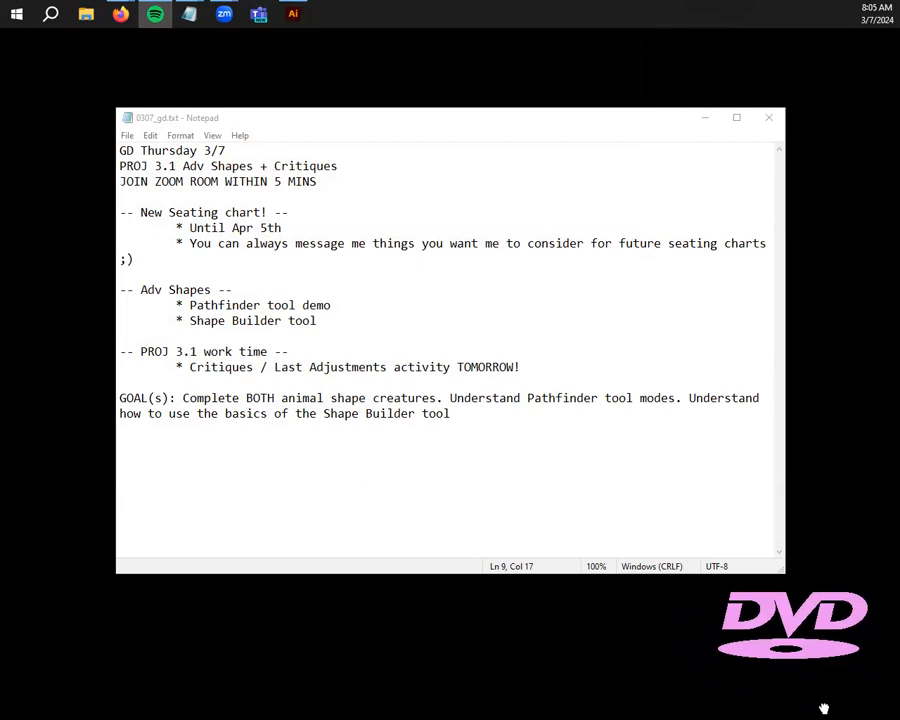
left_click(155, 262)
mouse_move(119, 243)
left_mouse_down()
mouse_move(147, 241)
mouse_move(105, 228)
left_mouse_up()
left_click(148, 232)
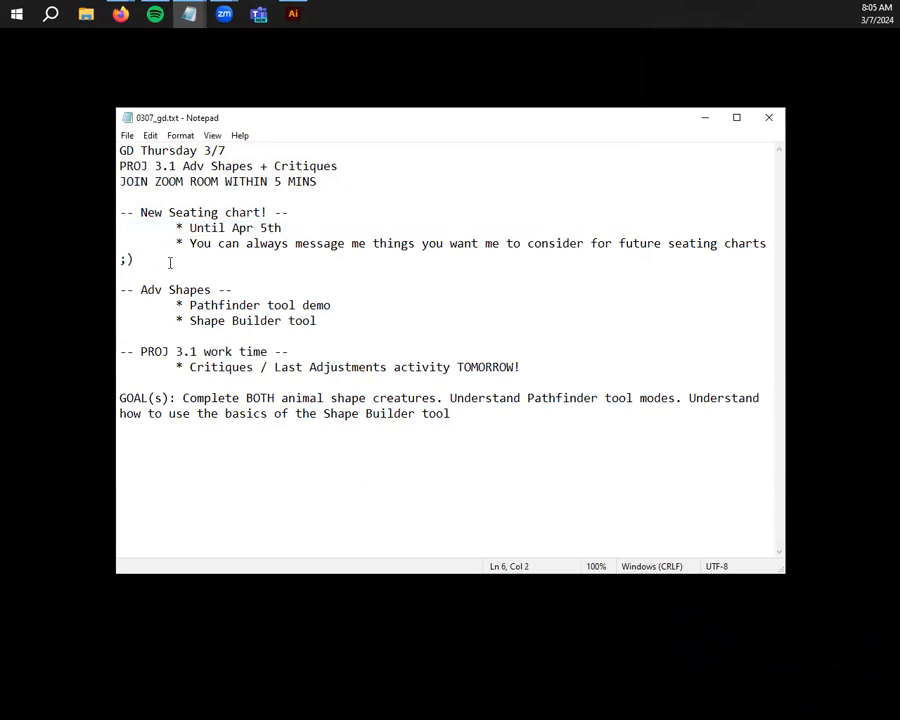
left_click_drag(168, 260, 76, 246)
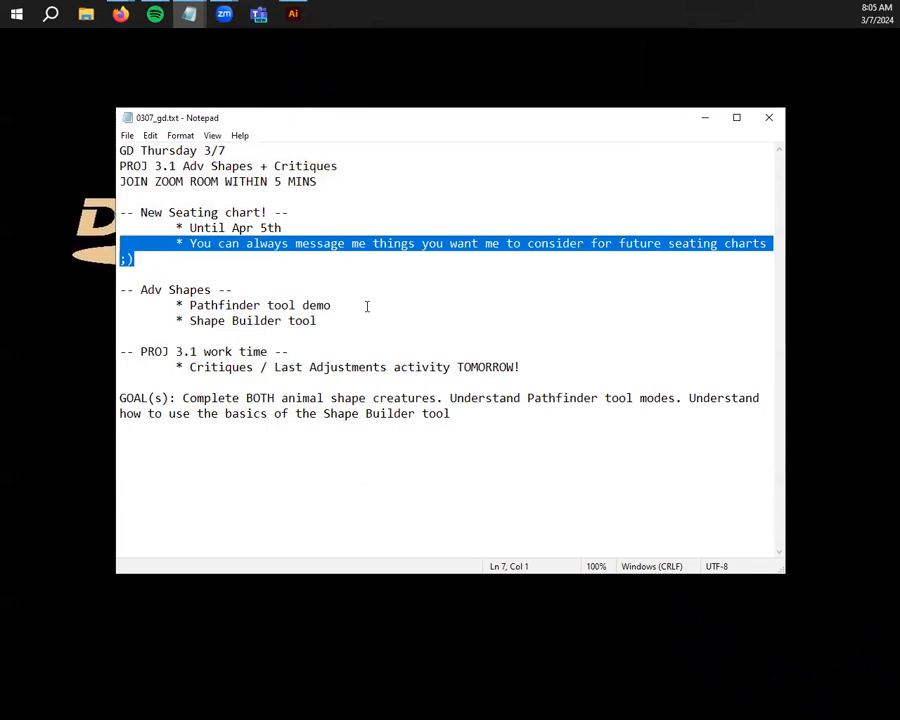
left_click(240, 289)
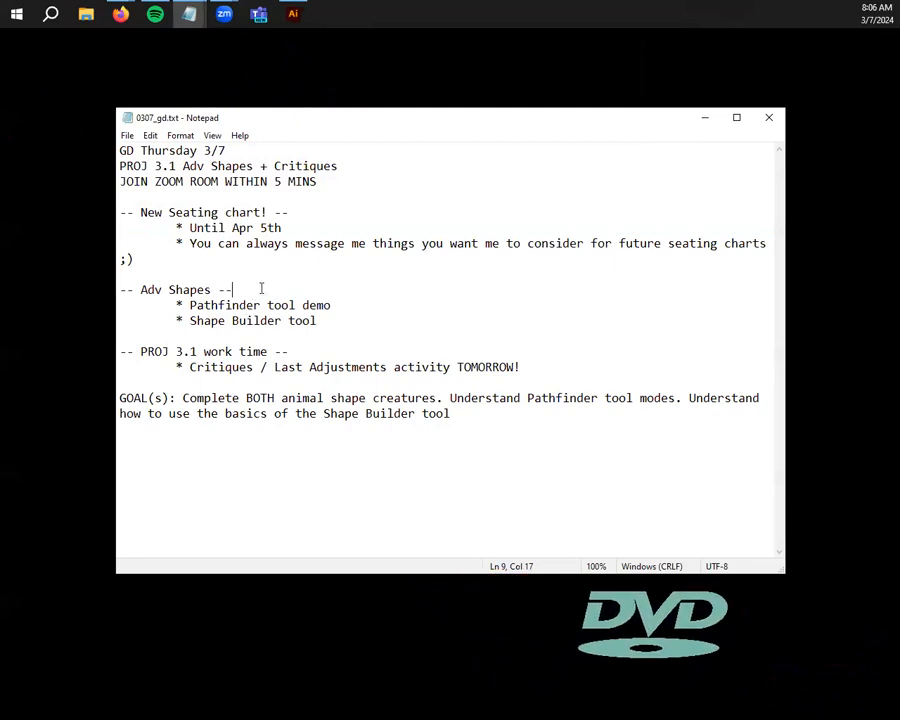
left_click_drag(259, 287, 62, 291)
left_click_drag(318, 322, 232, 321)
left_click(86, 293, "shift")
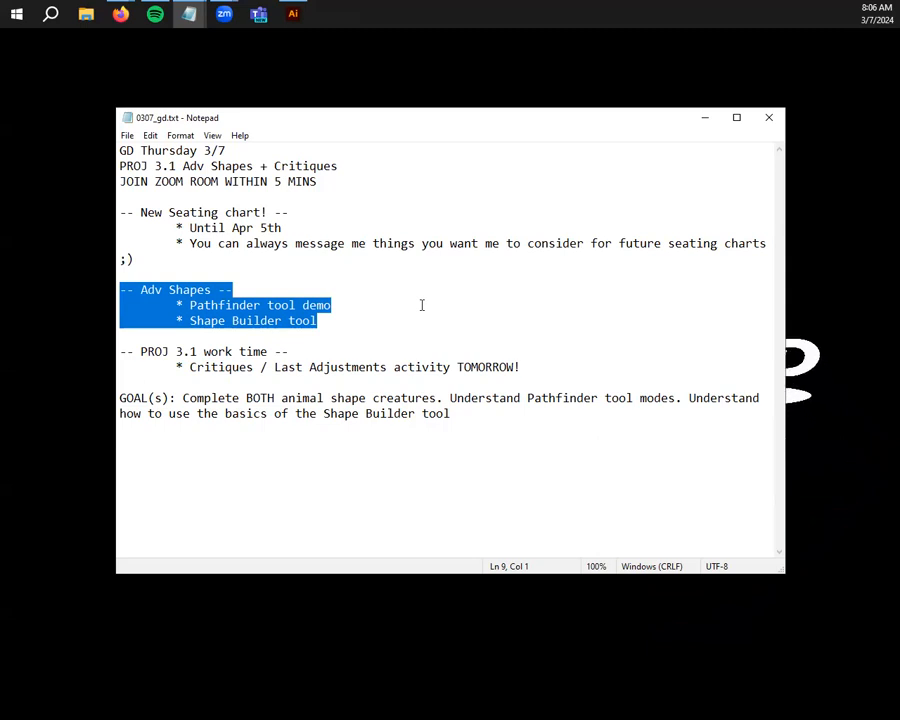
Highlight the critiques and last adjustments line under PROJ 3.1 work time in the agenda
left_click(227, 414)
left_click(318, 345)
key("shift+Home")
left_click(198, 378)
left_click_drag(177, 367, 544, 370)
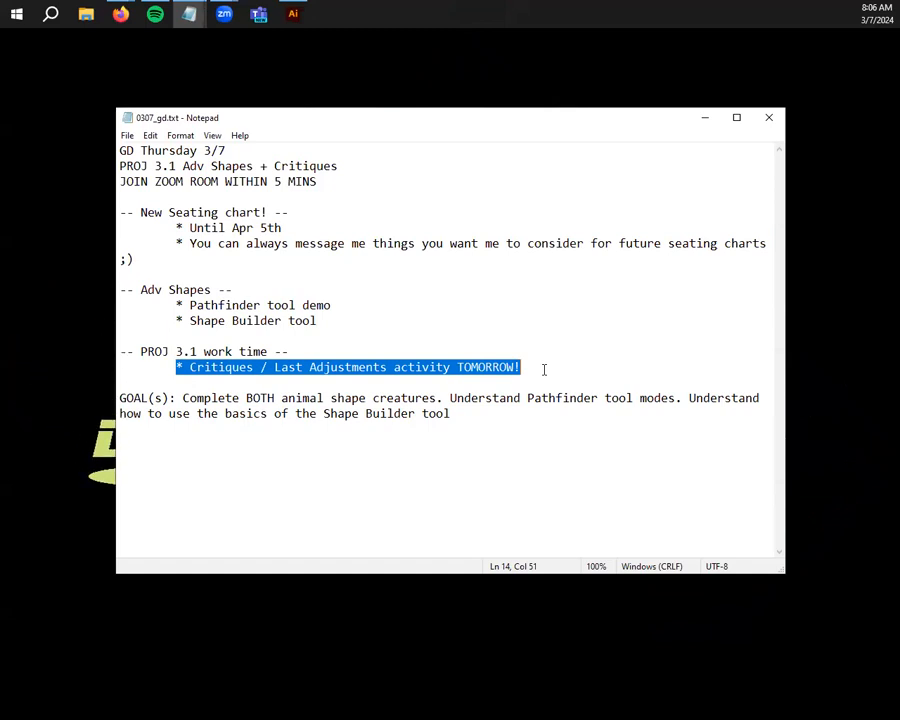
left_click(507, 368)
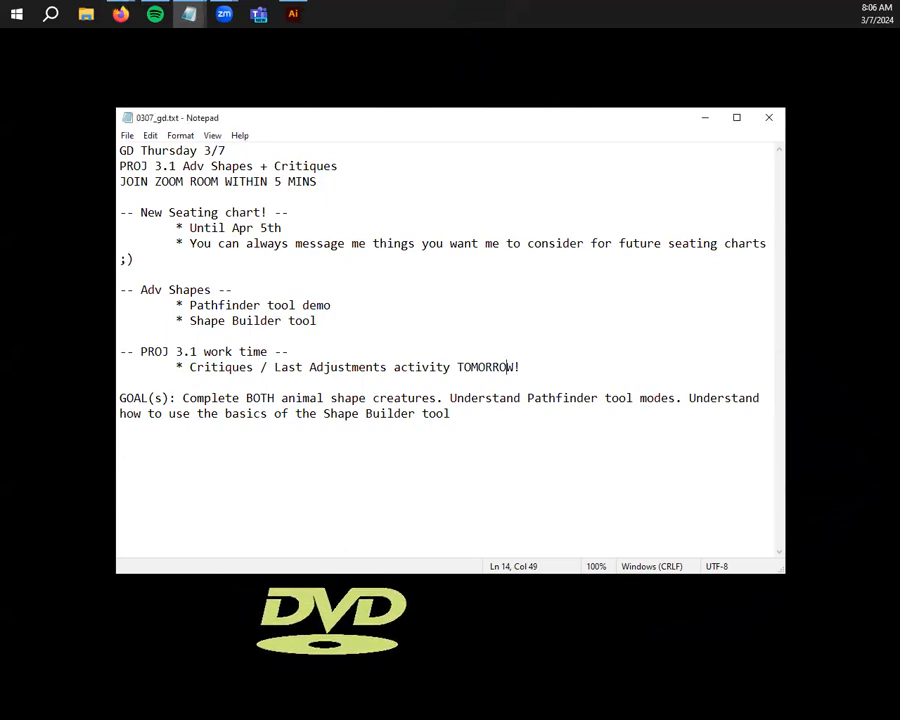
Switch to Firefox and show the p1 Graphic Design announcement for Mon 3/4 to Fri 3/8 in Student View
key("alt+Tab")
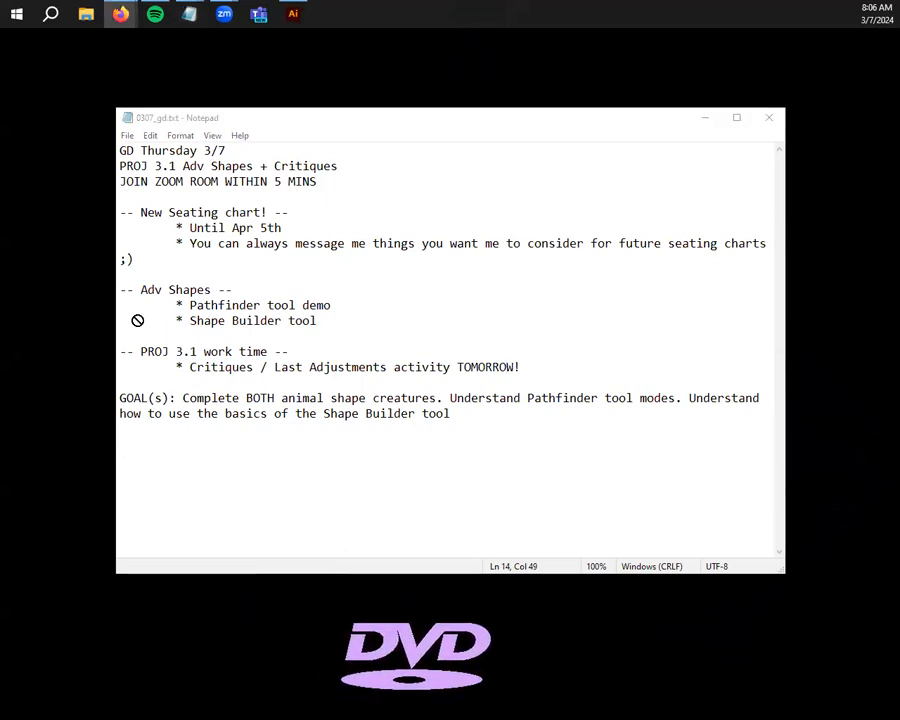
scroll(372, 432, "up", 10)
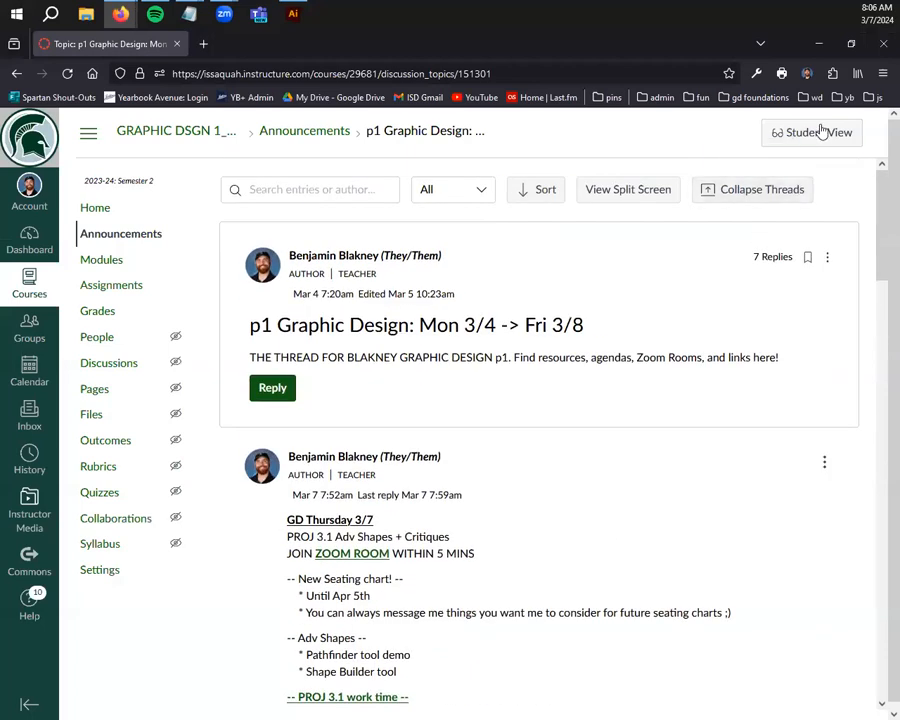
left_click(820, 132)
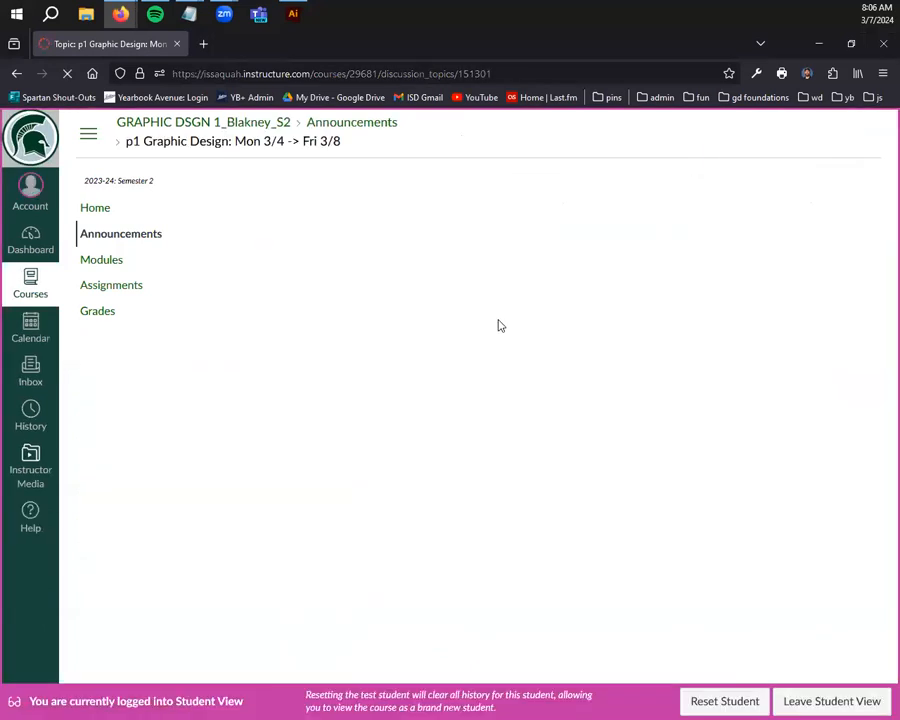
scroll(372, 382, "down", 5)
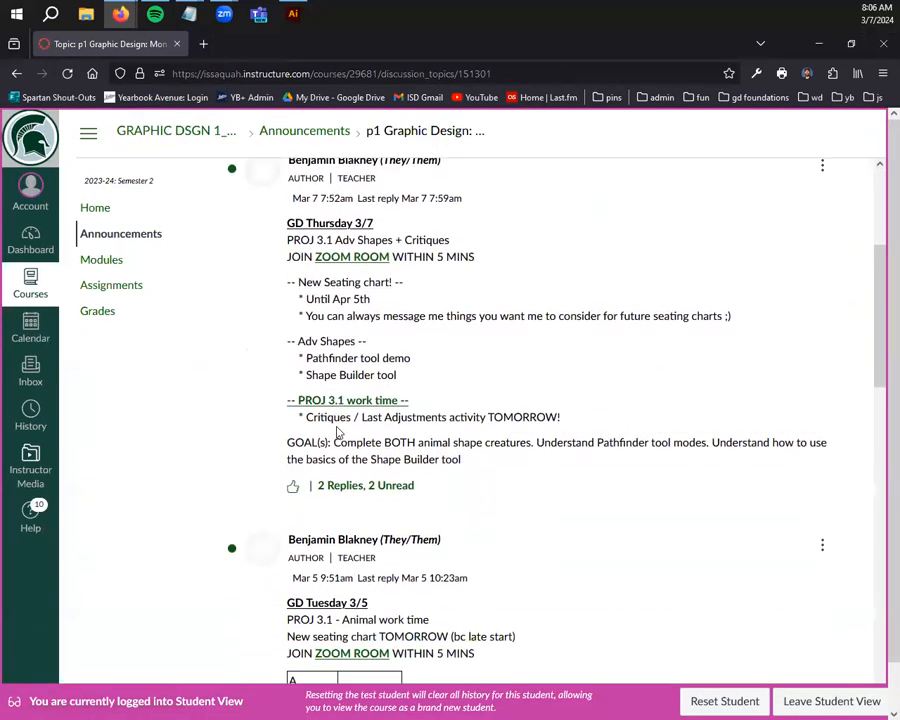
Expand the replies to the GD Thursday 3/7 post and view the posted seating chart
left_click(372, 486)
scroll(480, 400, "down", 2)
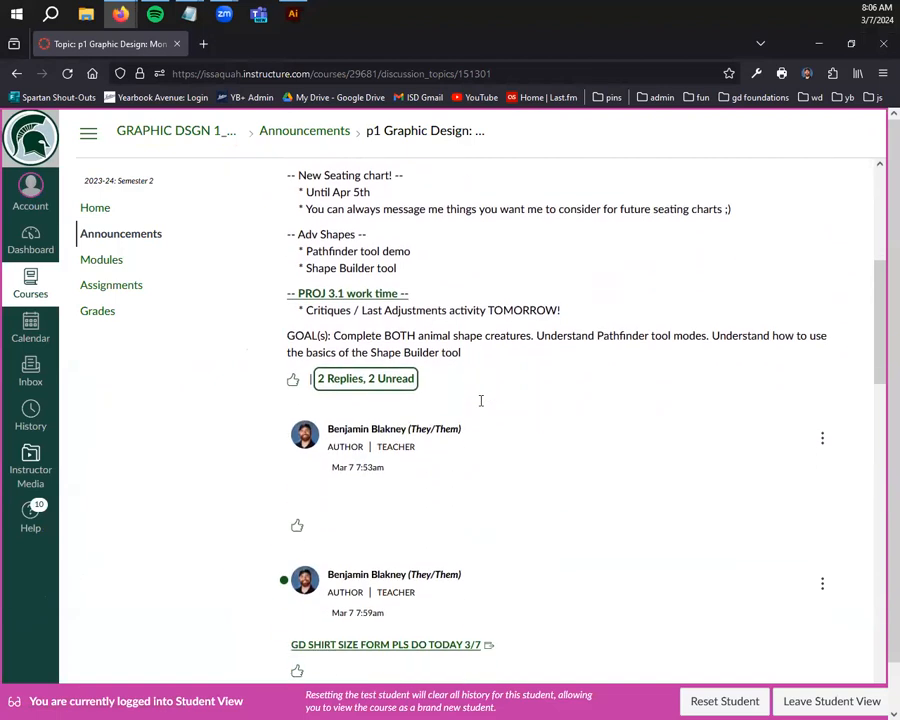
scroll(600, 440, "down", 3)
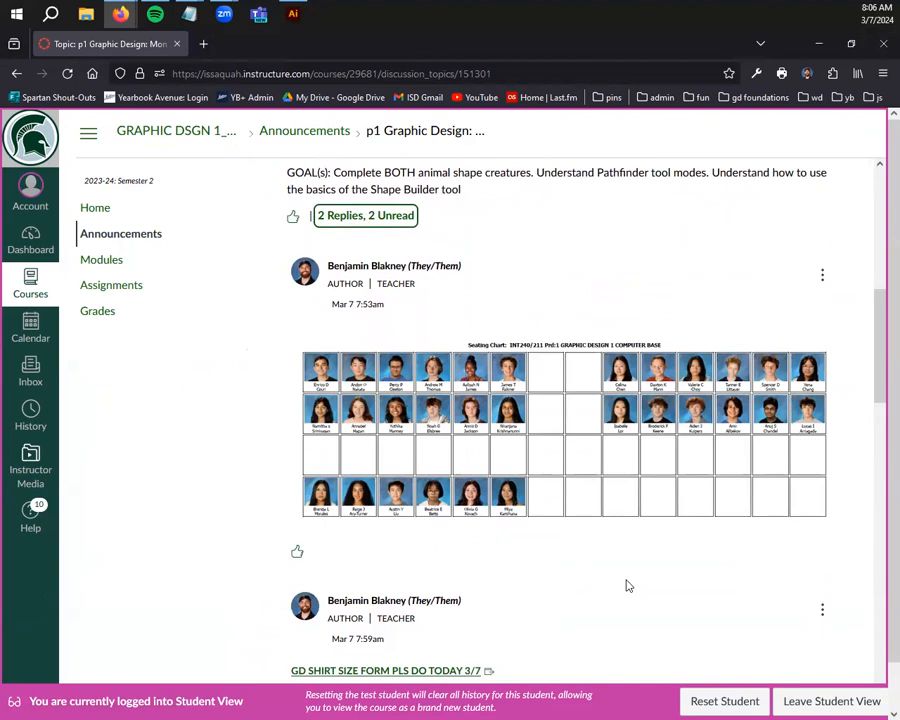
scroll(422, 535, "down", 3)
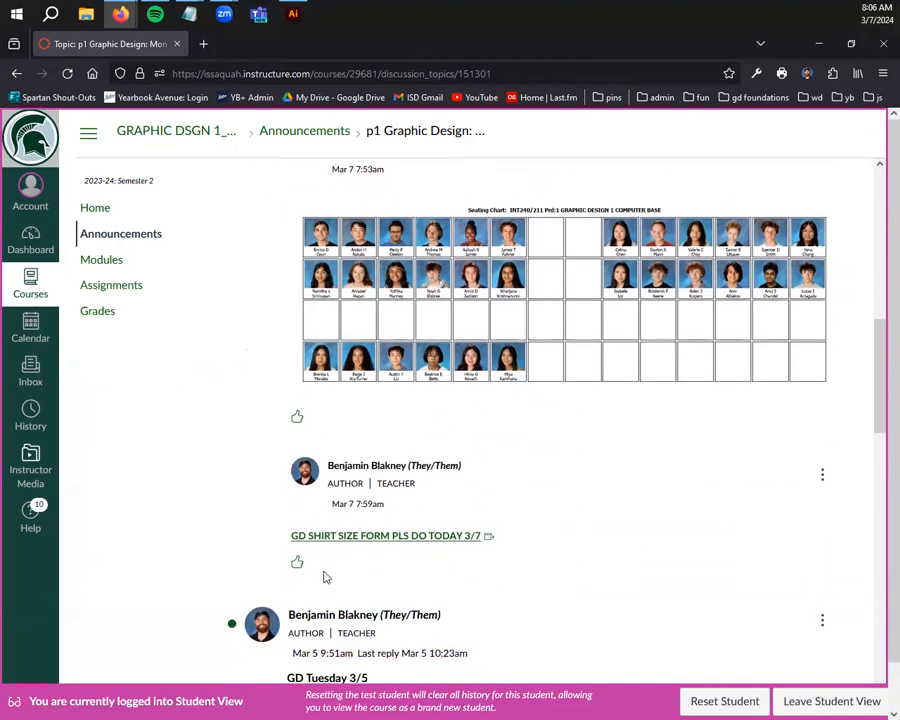
Open the GD shirt size form from the replies and examine its title, contact question and t-shirt size options
left_click(376, 537)
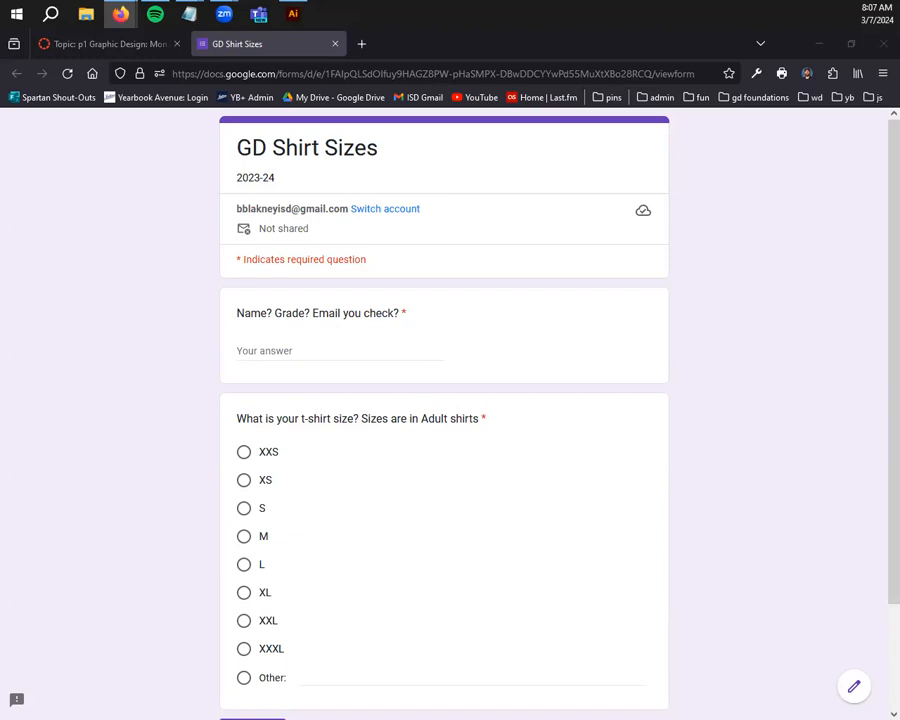
scroll(283, 520, "down", 1)
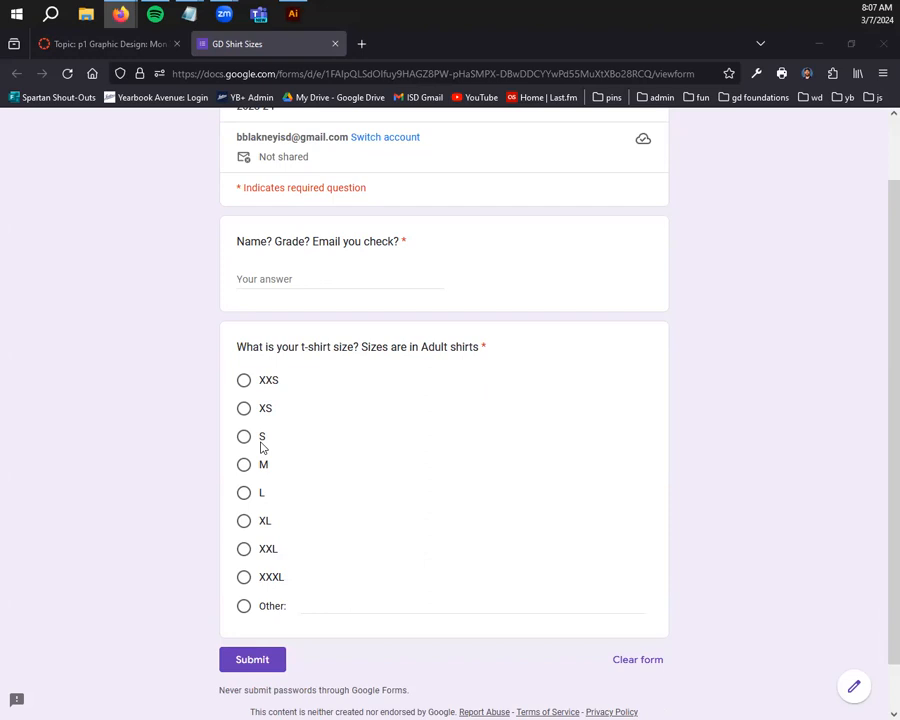
scroll(330, 420, "up", 2)
left_click_drag(380, 148, 221, 152)
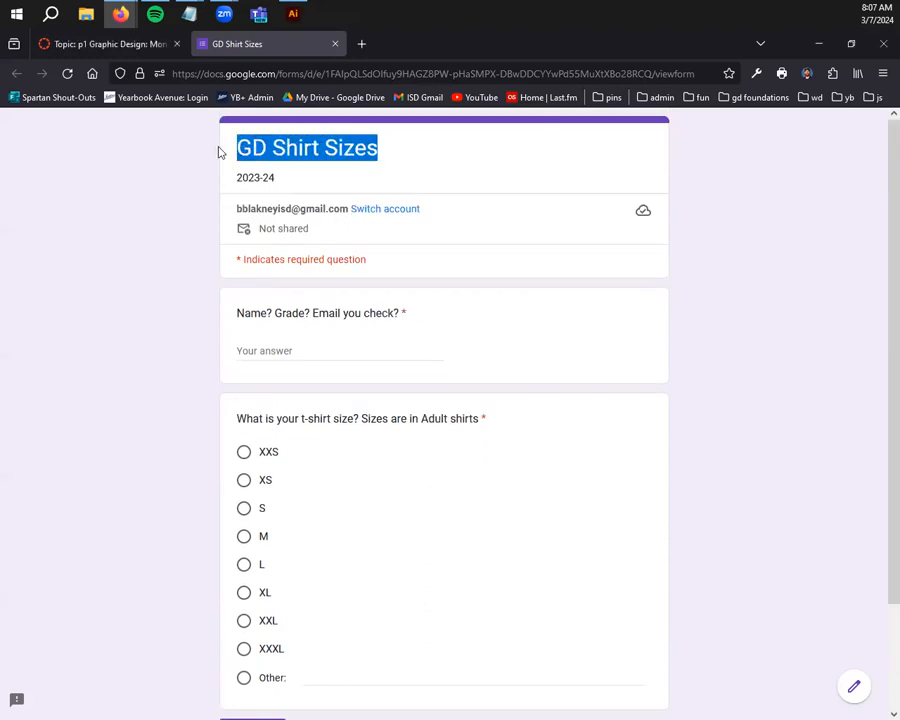
left_click(800, 342)
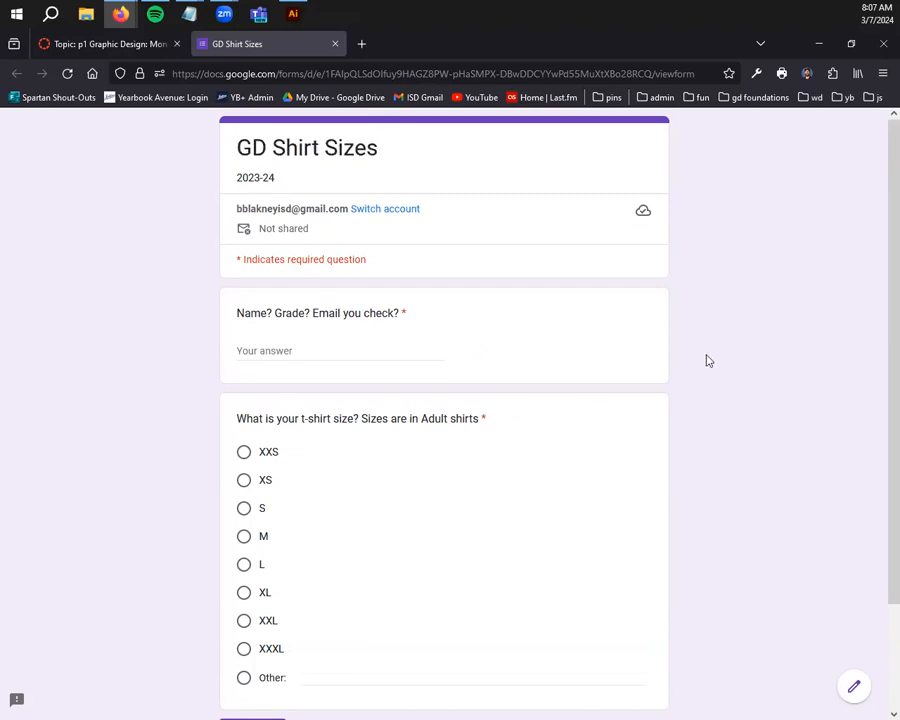
scroll(610, 438, "down", 1)
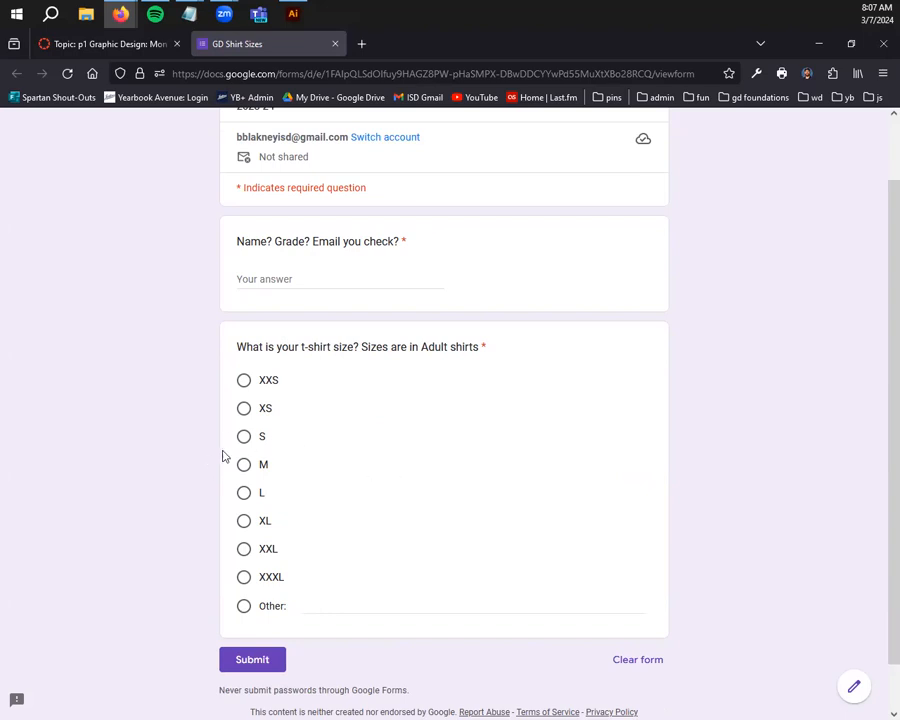
scroll(250, 435, "up", 1)
scroll(635, 490, "down", 2)
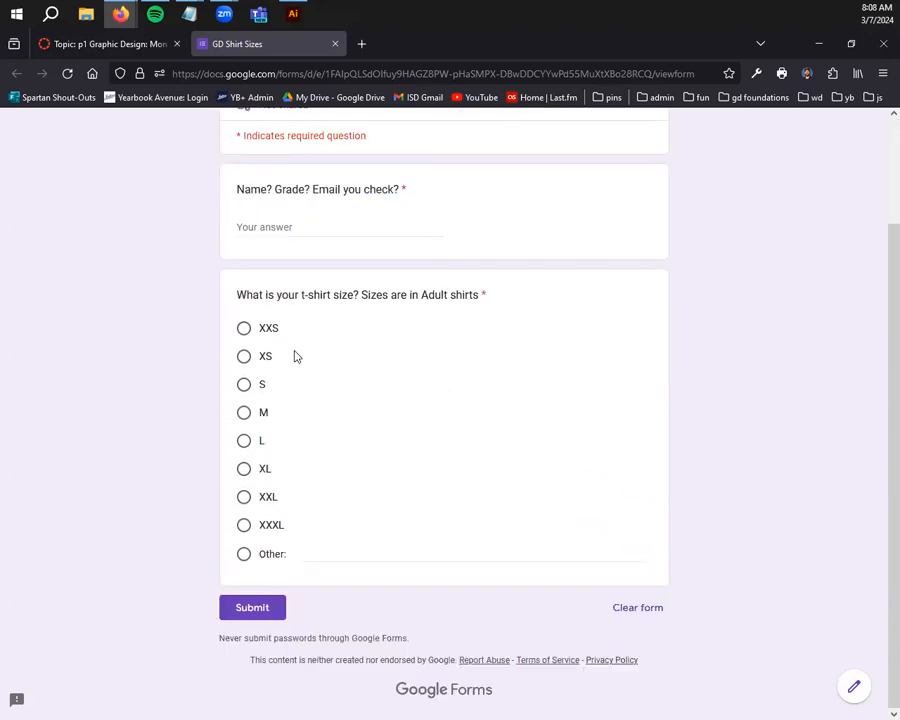
scroll(295, 361, "up", 1)
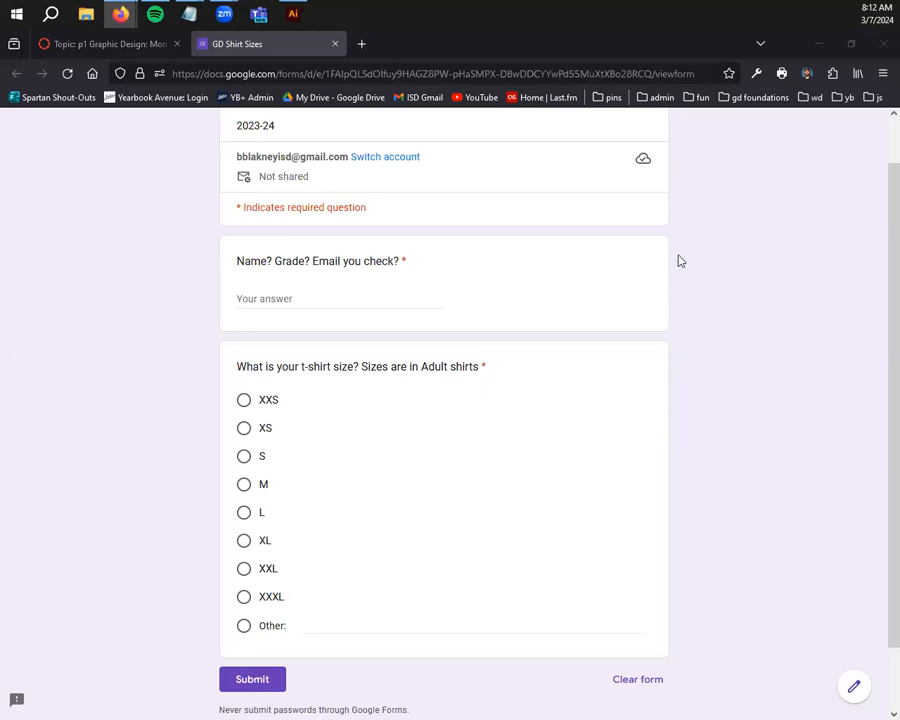
scroll(282, 263, "up", 1)
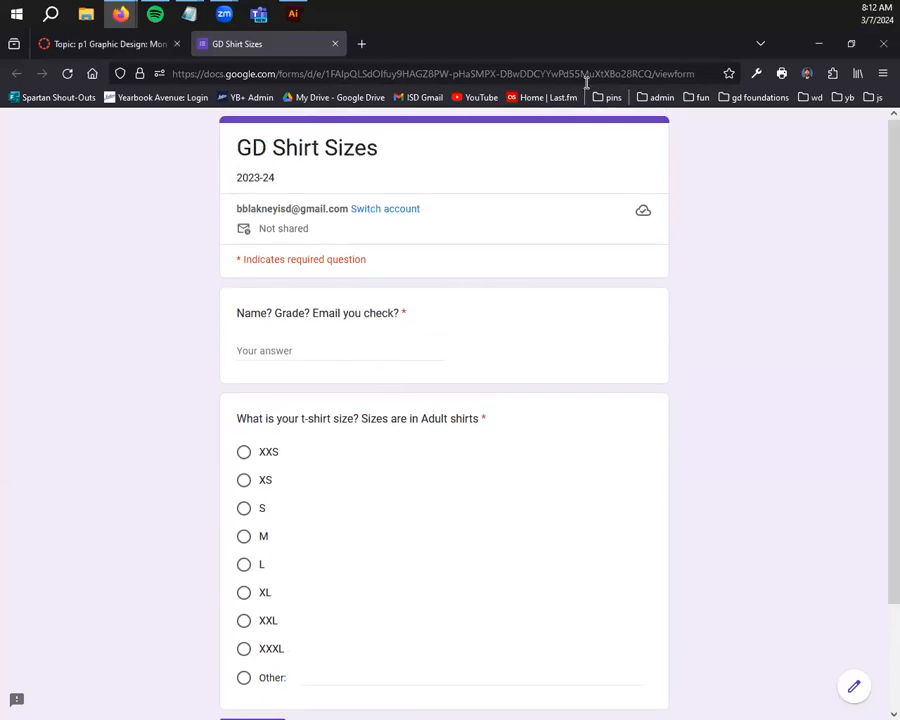
Minimize the browser and the agenda, switch to Illustrator and open the recent file 3.1WIP_bb.ai
left_click(851, 44)
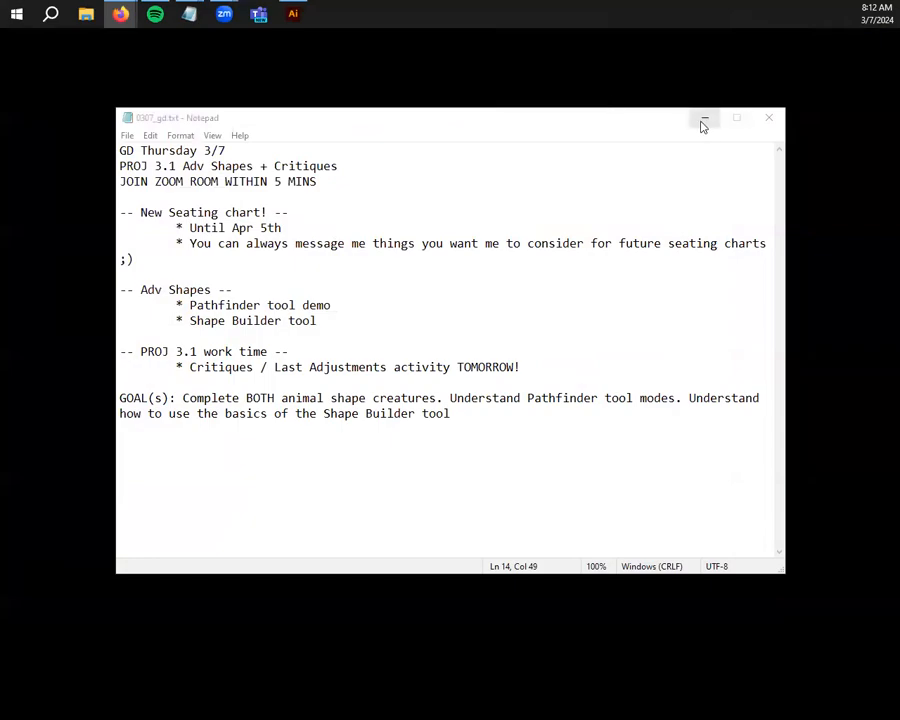
left_click(703, 118)
left_click(293, 13)
scroll(442, 490, "down", 5)
scroll(504, 466, "up", 5)
scroll(660, 460, "down", 2)
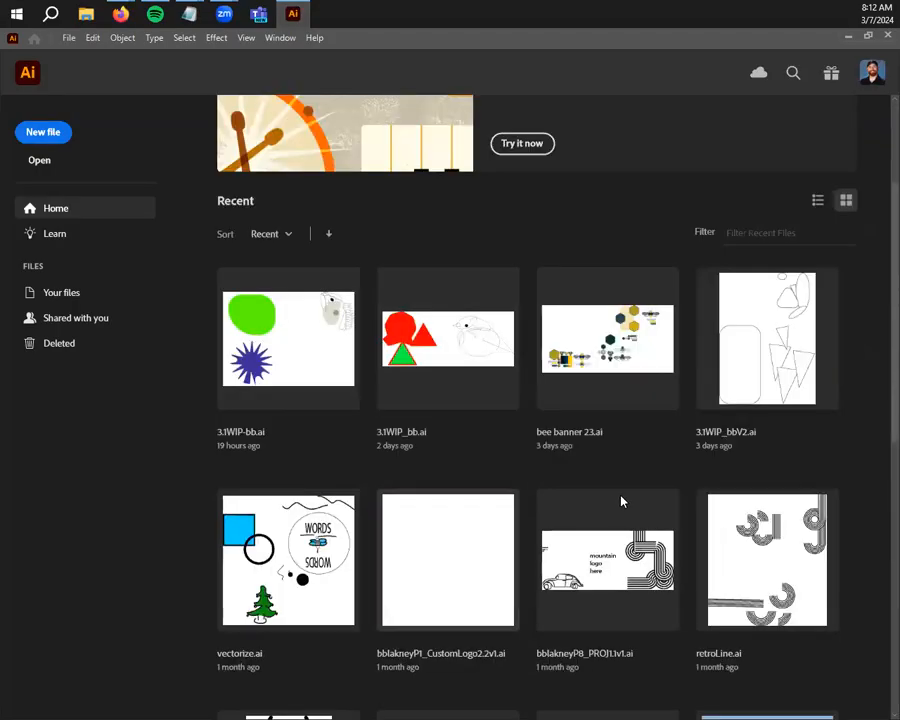
left_click(448, 358)
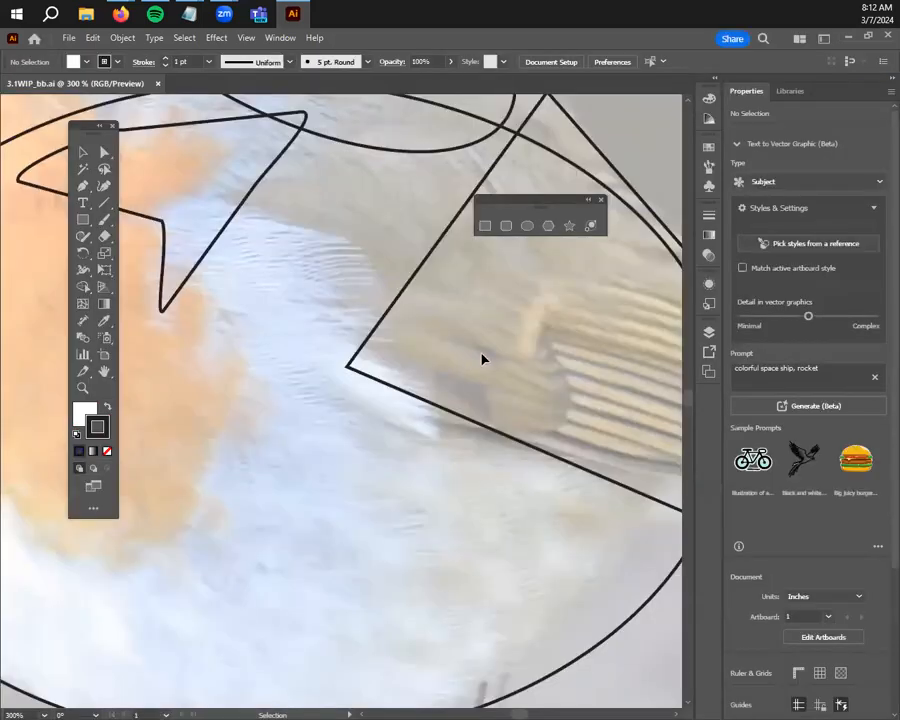
Delete the red shapes and the green triangle lying outside the artboard beside the bird
scroll(420, 320, "down", 4)
left_click_drag(371, 352, 628, 360)
key("ctrl+a")
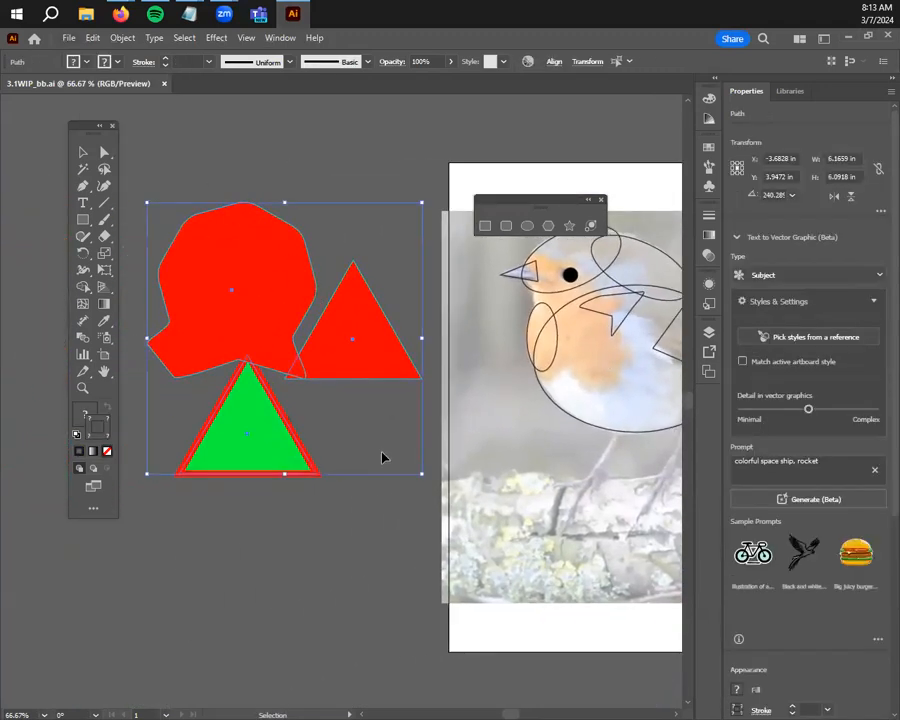
key("Delete")
Move the floating main toolbar and the detached shape tools clear of the bird drawing
scroll(478, 452, "up", 1)
left_click_drag(523, 454, 311, 481)
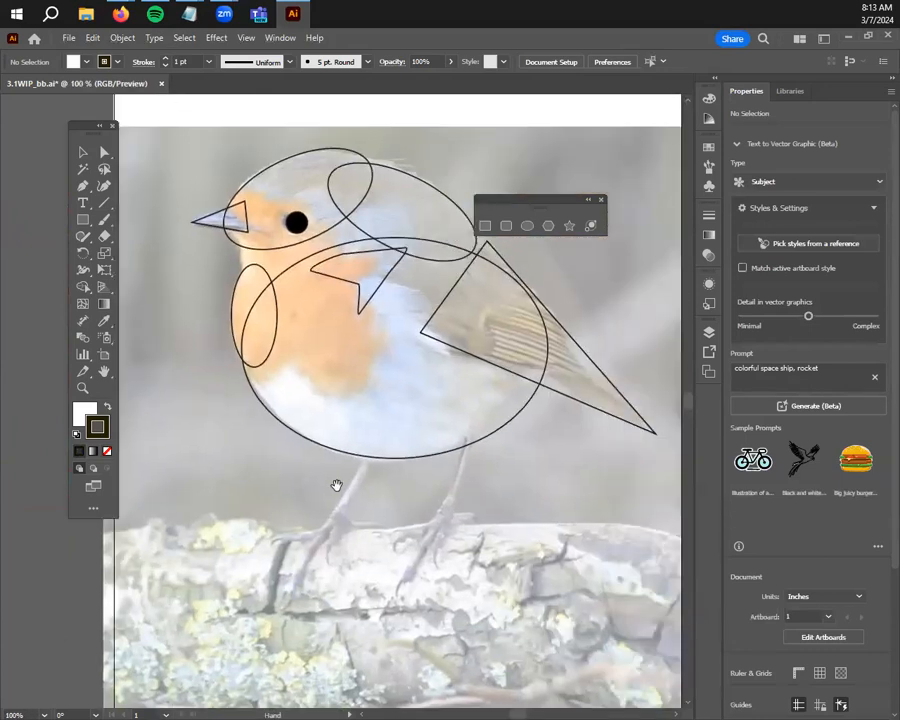
left_click_drag(97, 138, 66, 135)
left_click_drag(540, 205, 599, 126)
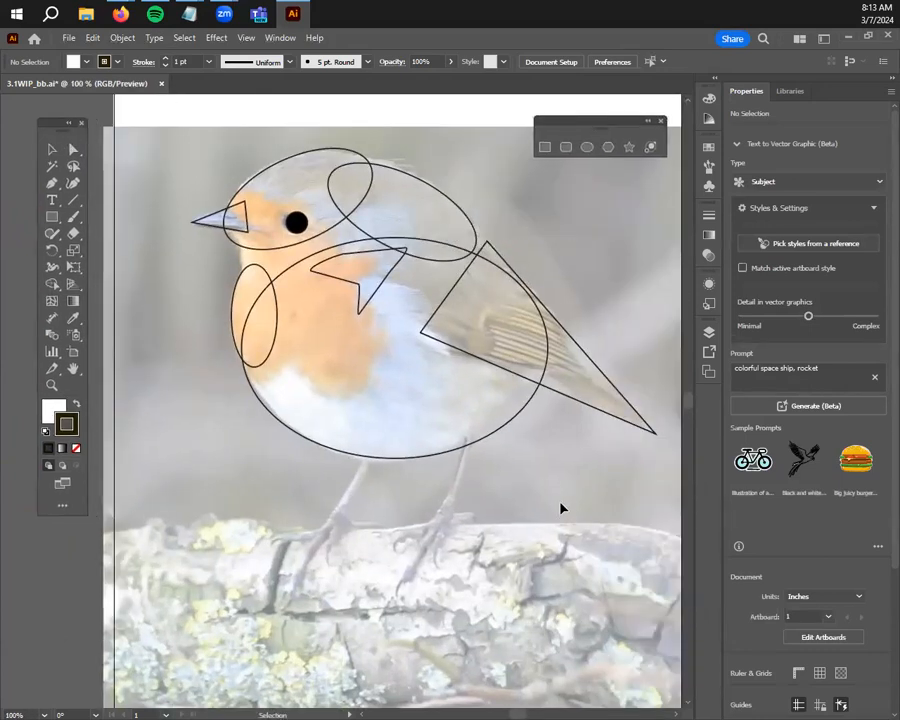
scroll(548, 494, "up", 1)
scroll(540, 496, "down", 1)
left_click_drag(528, 502, 521, 573)
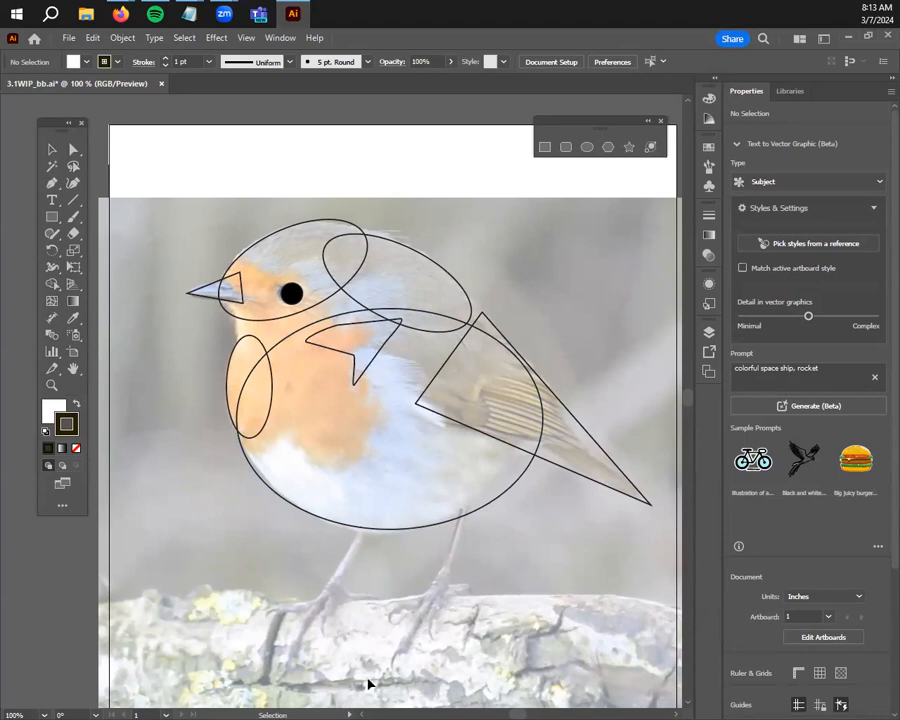
scroll(307, 549, "down", 3)
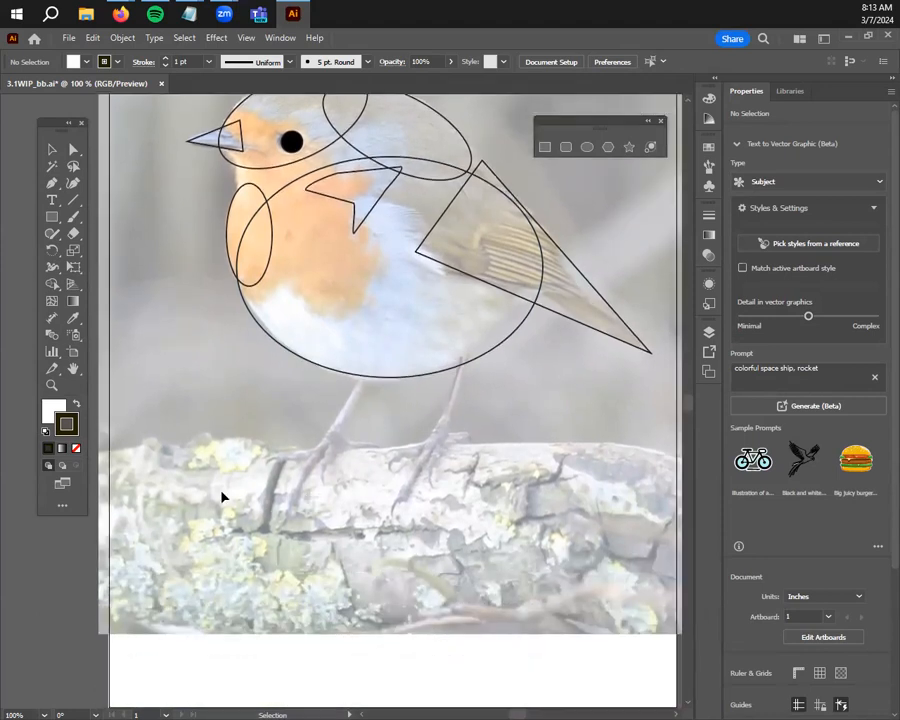
left_click_drag(198, 435, 336, 480)
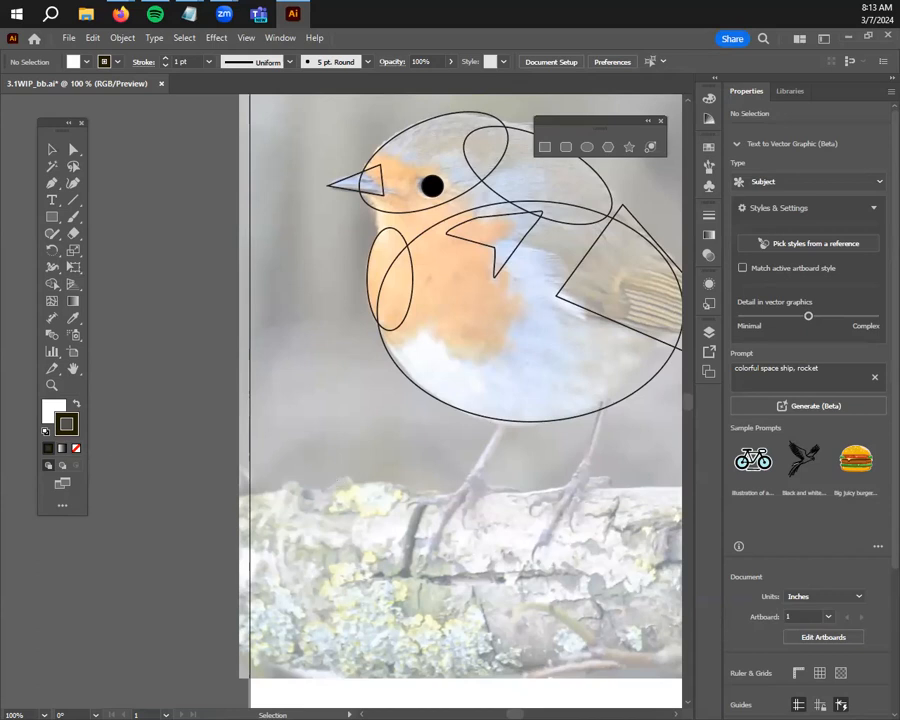
scroll(382, 500, "up", 1)
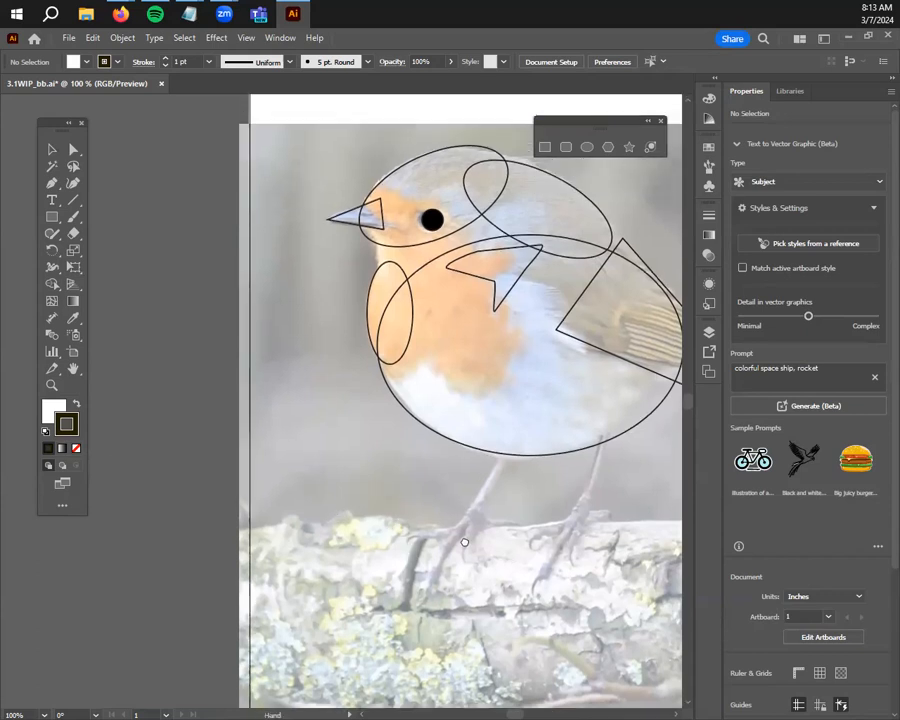
left_click_drag(500, 554, 303, 522)
left_click_drag(392, 541, 353, 554)
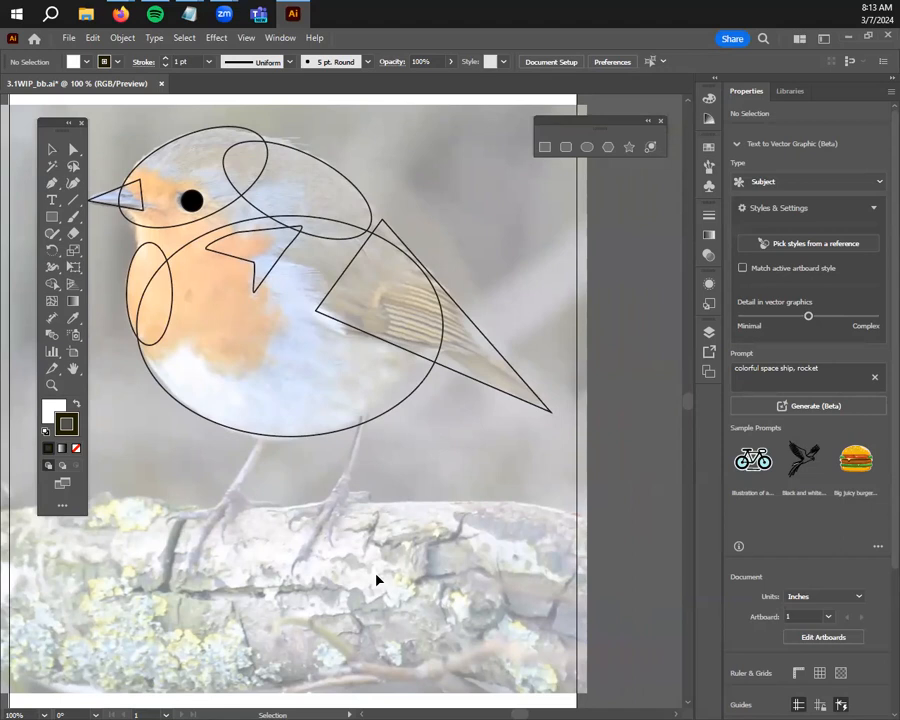
key("space")
left_click_drag(284, 557, 549, 538)
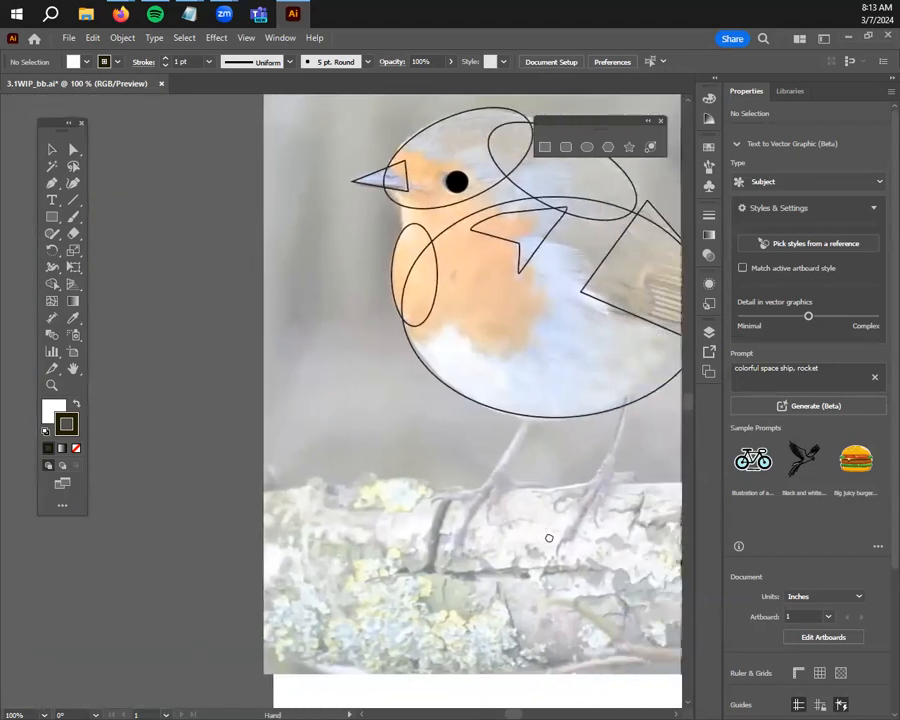
scroll(412, 505, "left", 3)
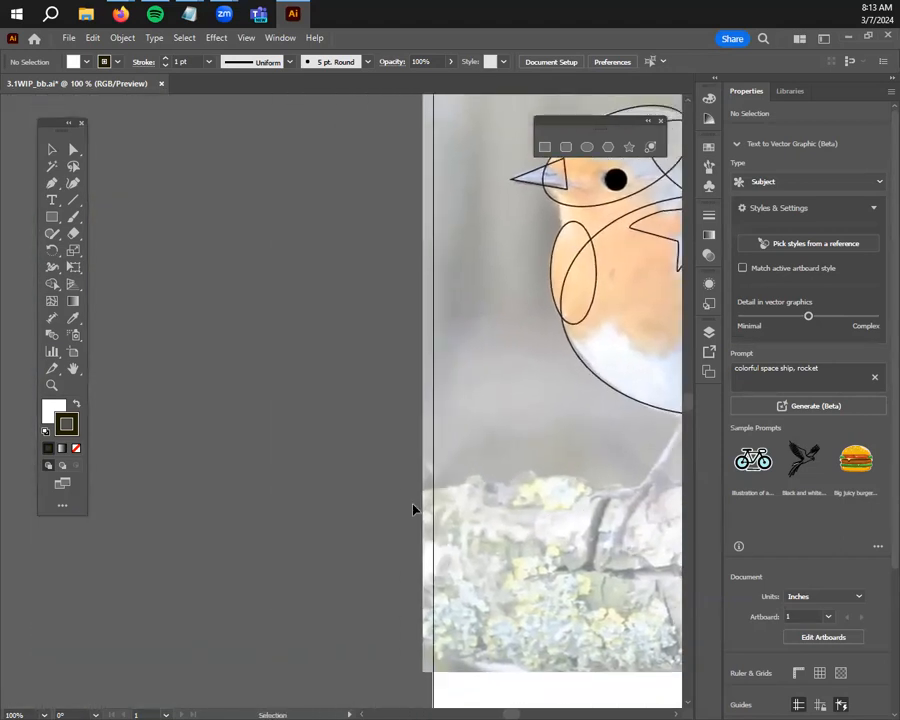
Bring up the Pathfinder controls over an empty area of the canvas beside the bird drawing
scroll(412, 505, "down", 2)
key("space")
left_click_drag(382, 505, 632, 490)
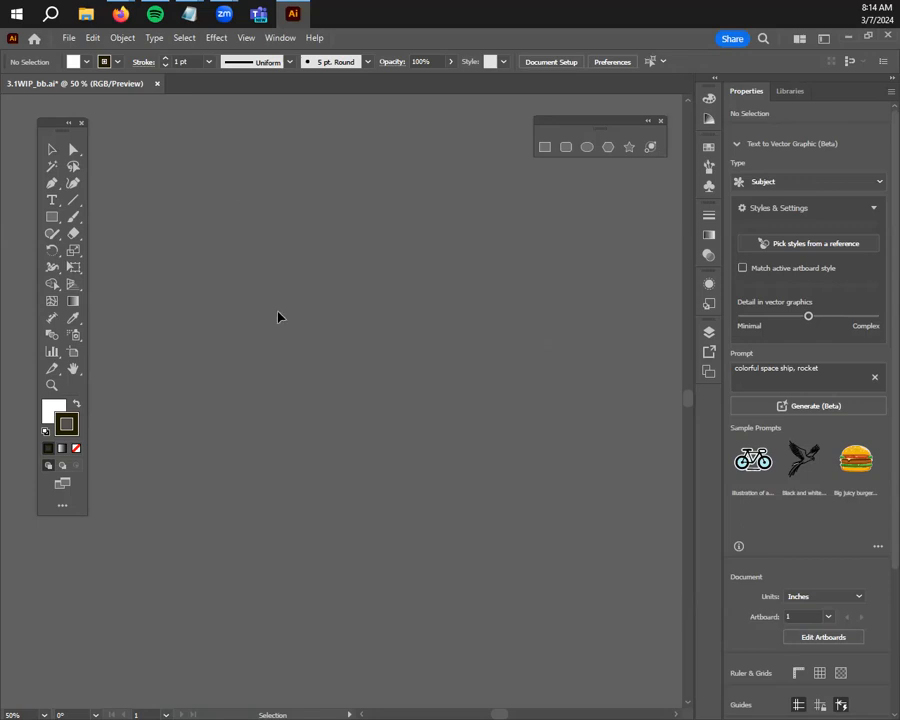
left_click(283, 38)
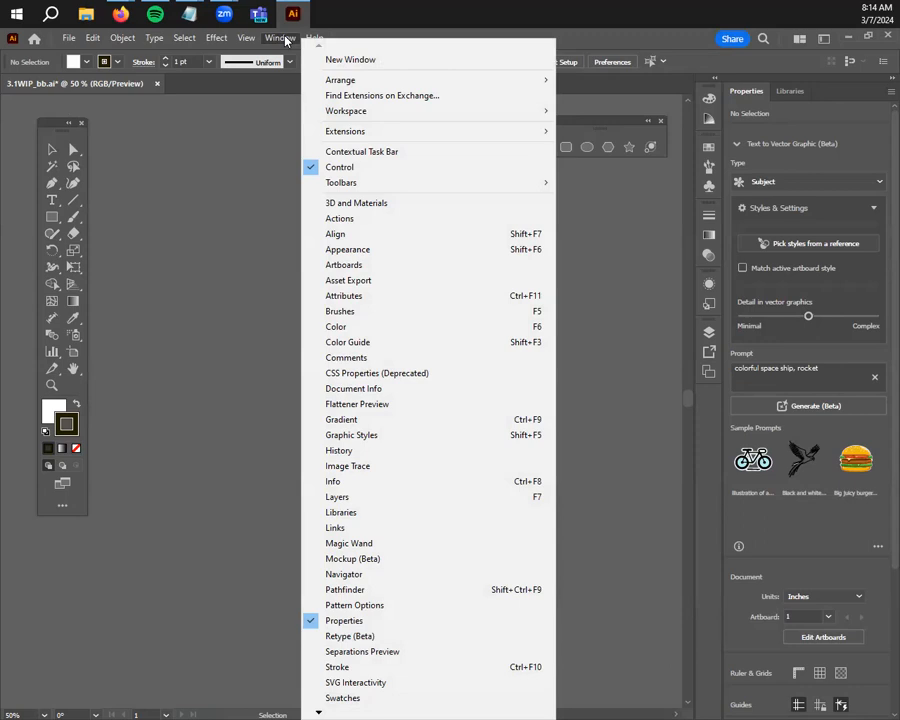
left_click(354, 605)
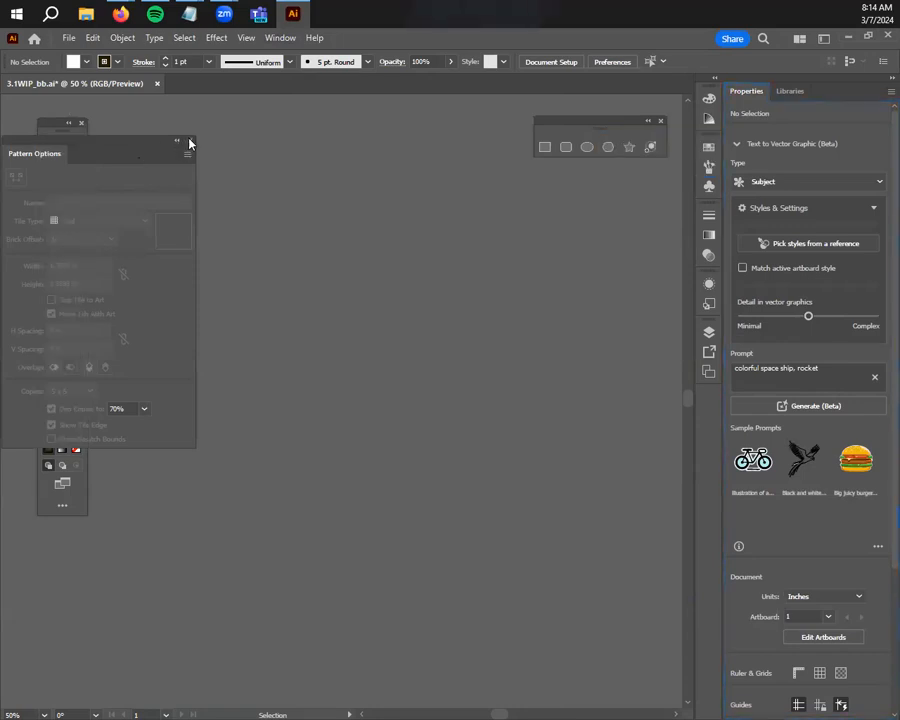
left_click(189, 140)
left_click(246, 38)
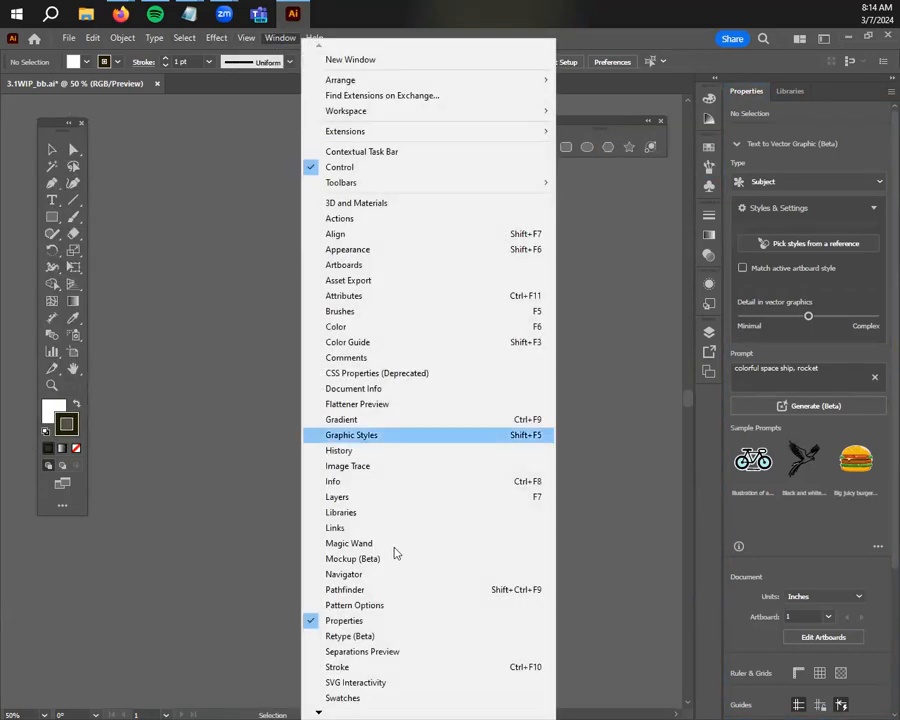
left_click(368, 589)
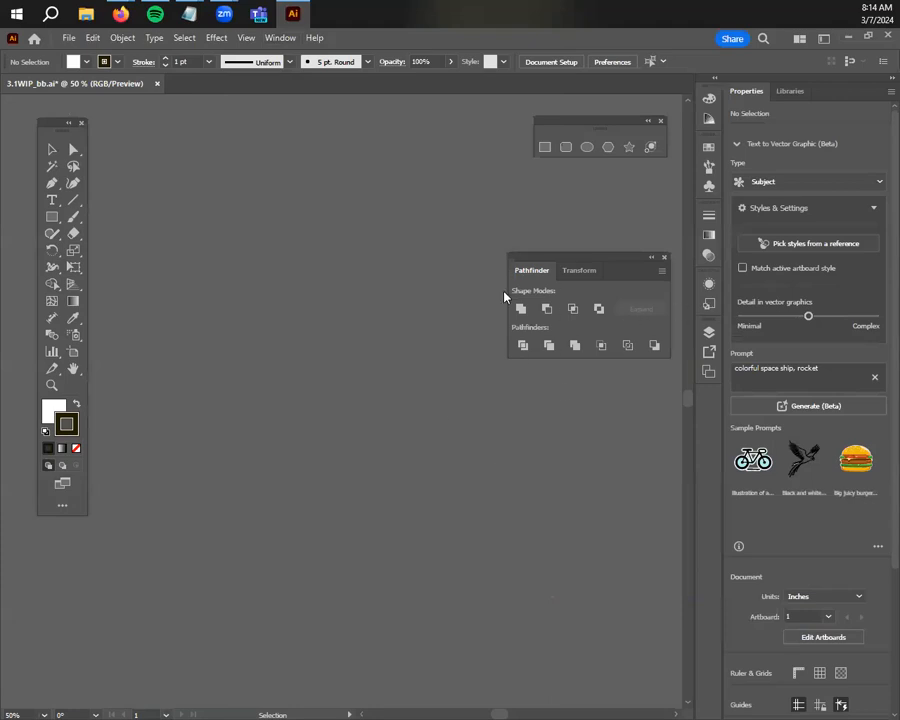
Try docking Pathfinder as an icon, then float it again, expanded, just beneath the detached shape tools
left_click_drag(607, 253, 705, 400)
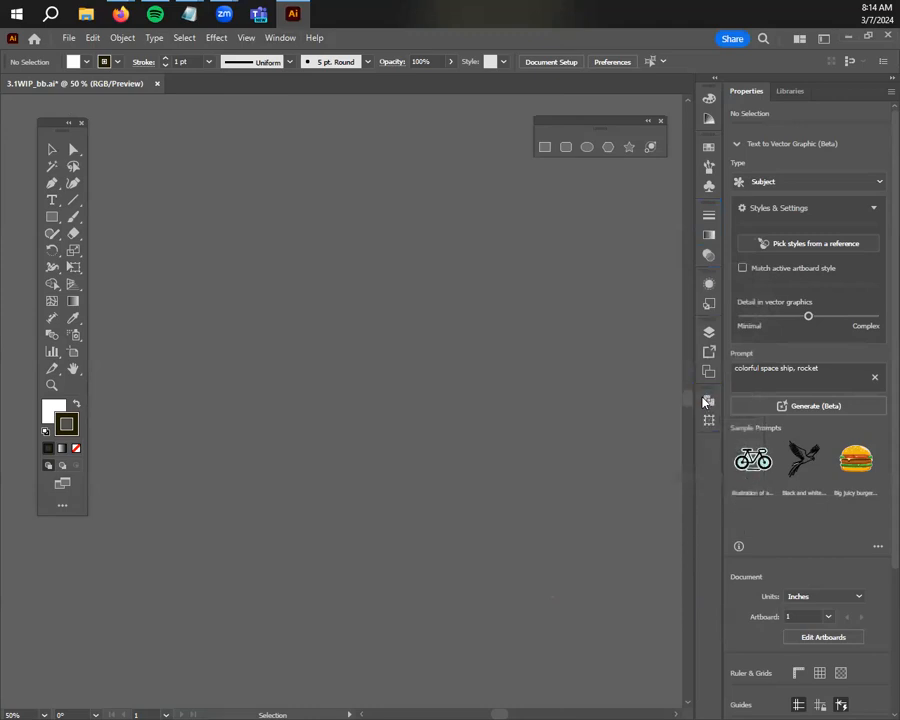
left_click(707, 401)
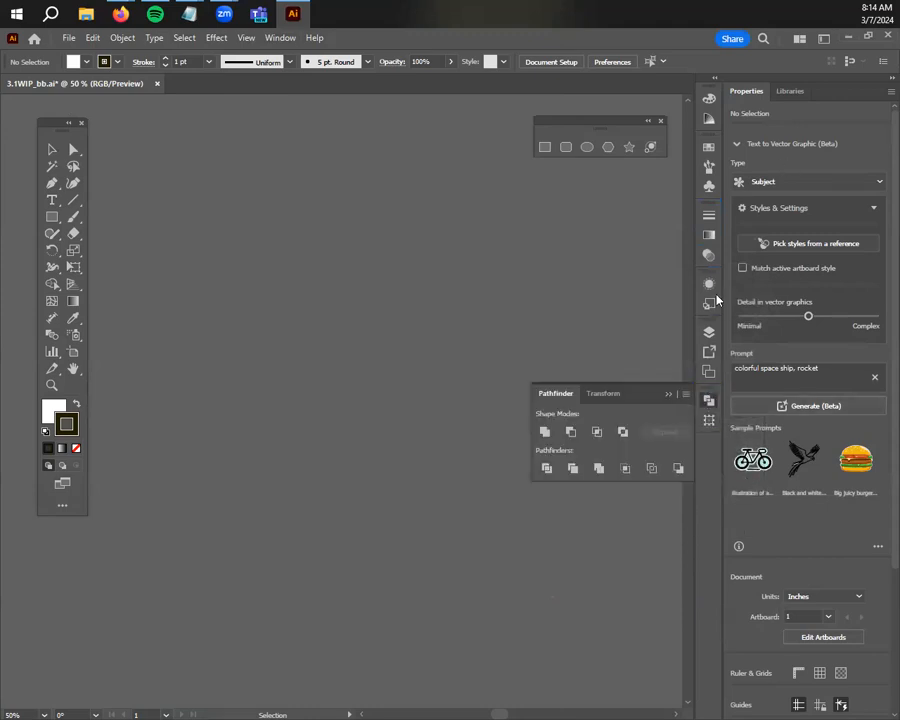
left_click_drag(708, 392, 583, 280)
left_click(576, 283)
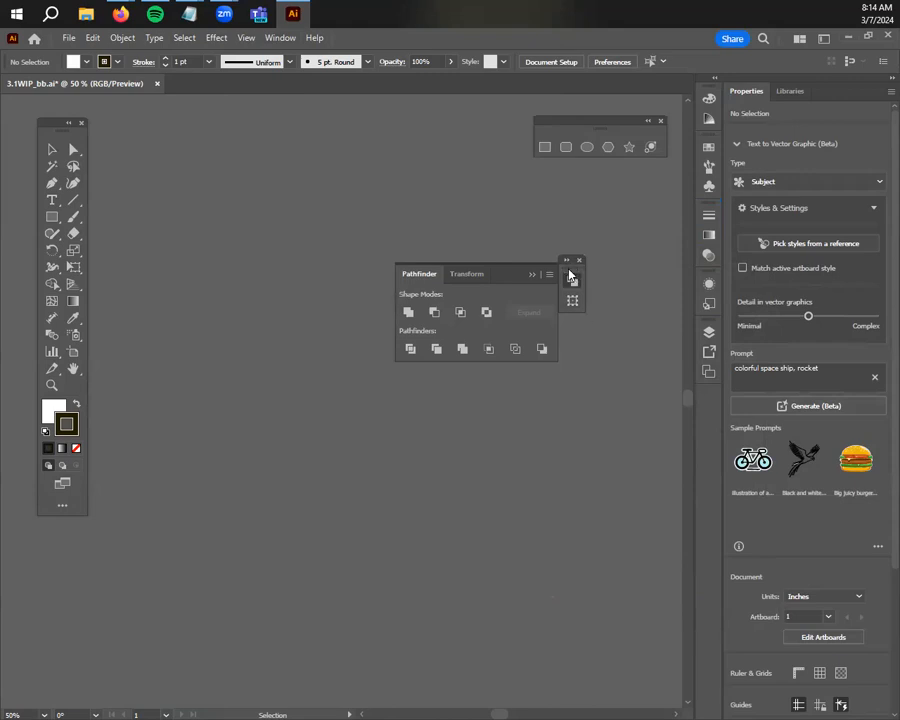
left_click(471, 275)
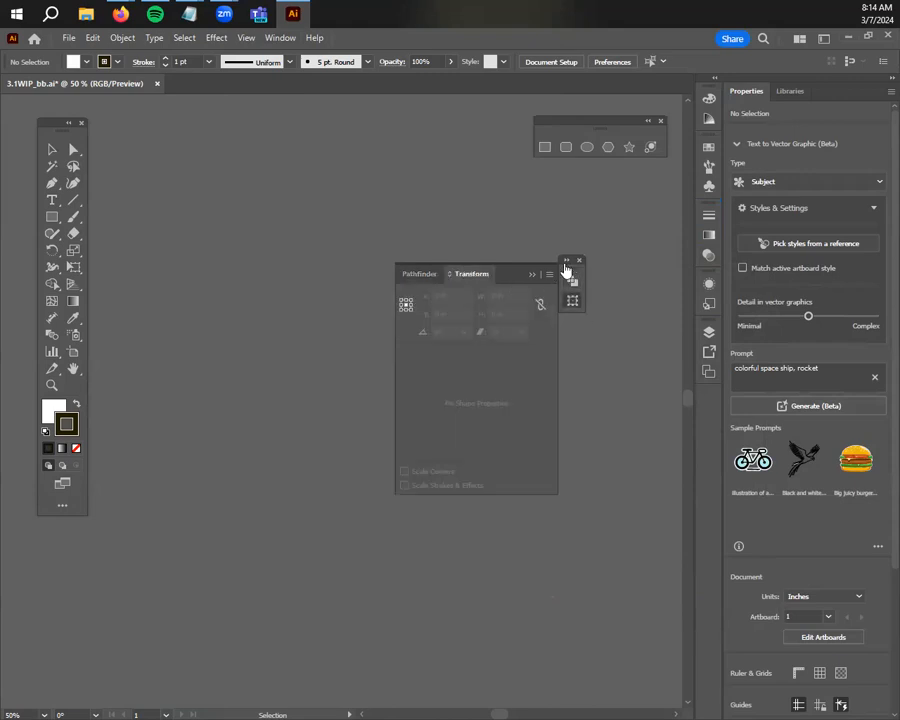
left_click(566, 262)
left_click_drag(643, 267, 548, 221)
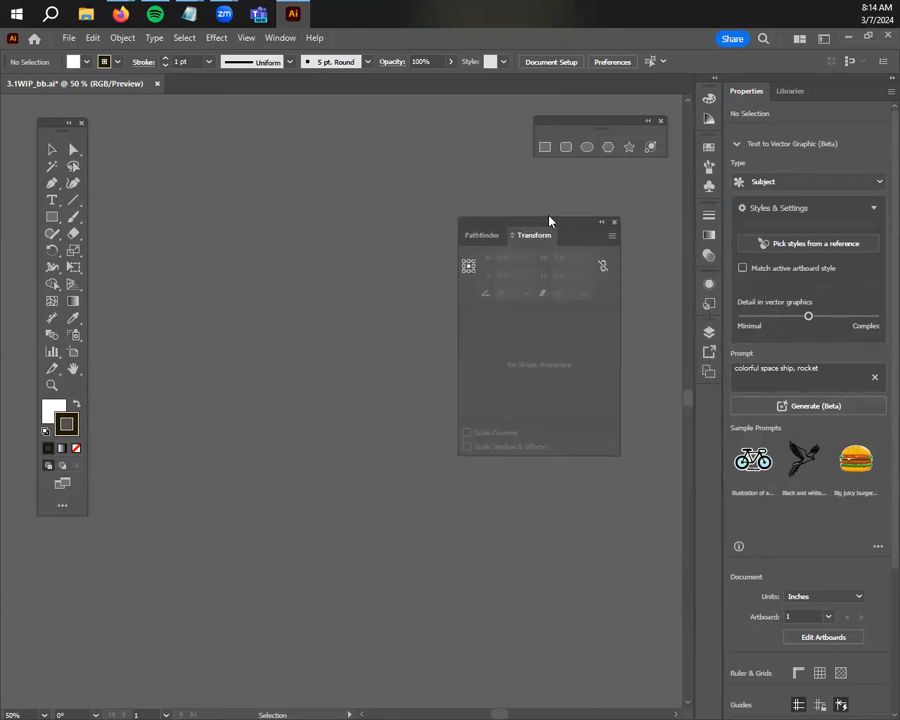
left_click(474, 231)
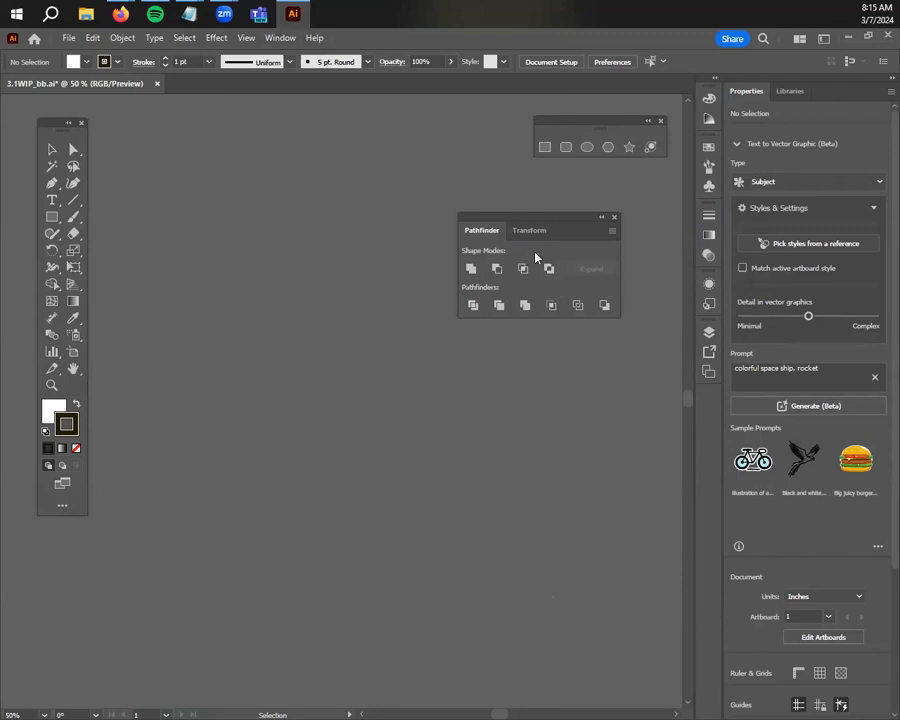
left_click_drag(558, 221, 615, 193)
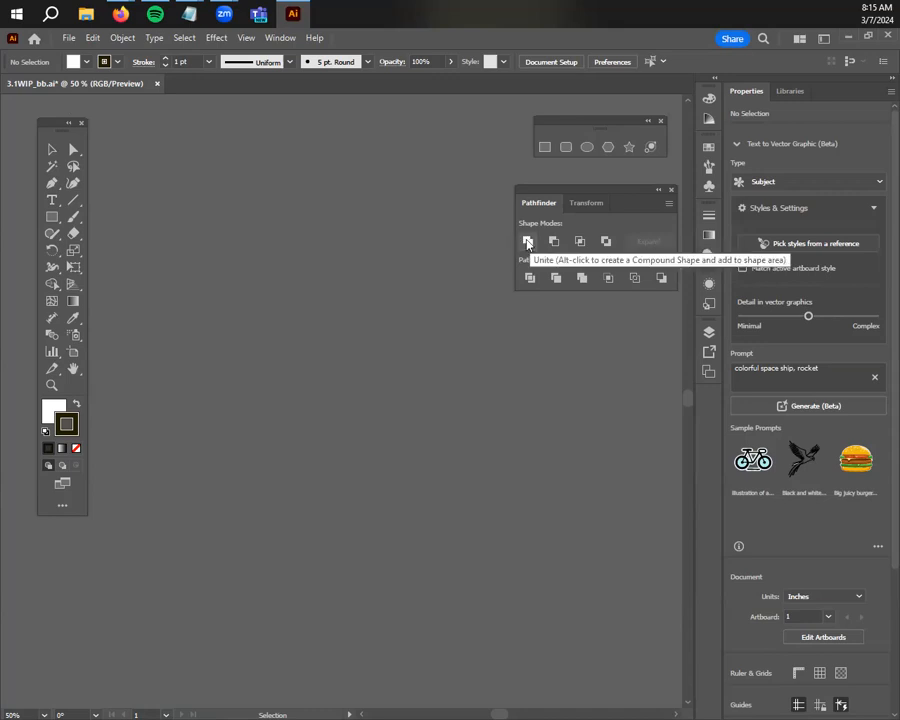
Draw a square about 3.56 in wide on the empty canvas and fill it with orange FF9D00
key("m")
left_click_drag(184, 194, 304, 313)
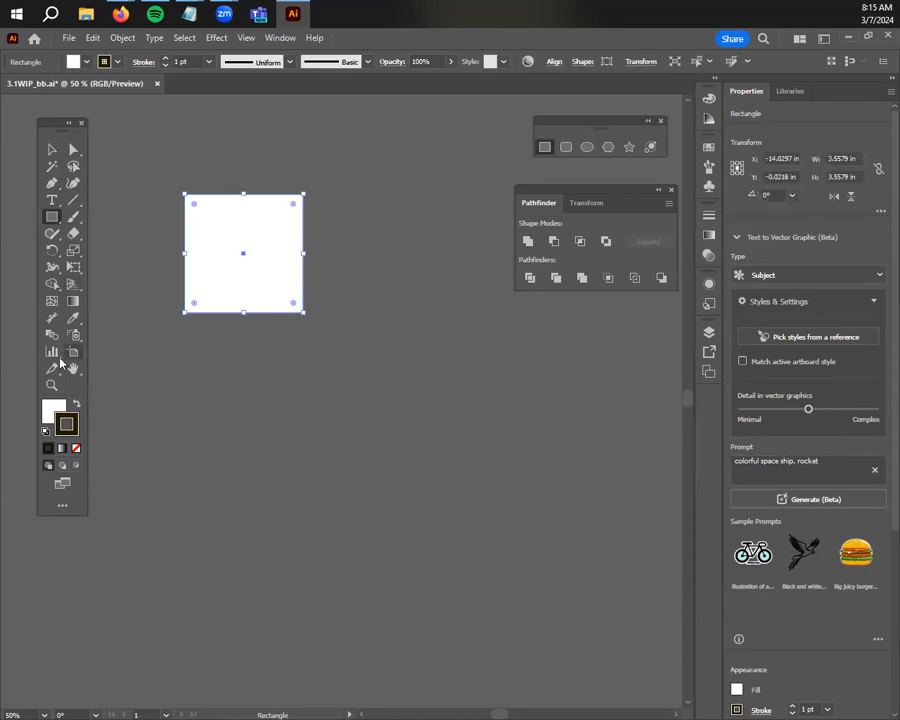
left_click(55, 411)
double_click(50, 420)
left_click_drag(674, 338, 676, 364)
left_click_drag(637, 221, 686, 173)
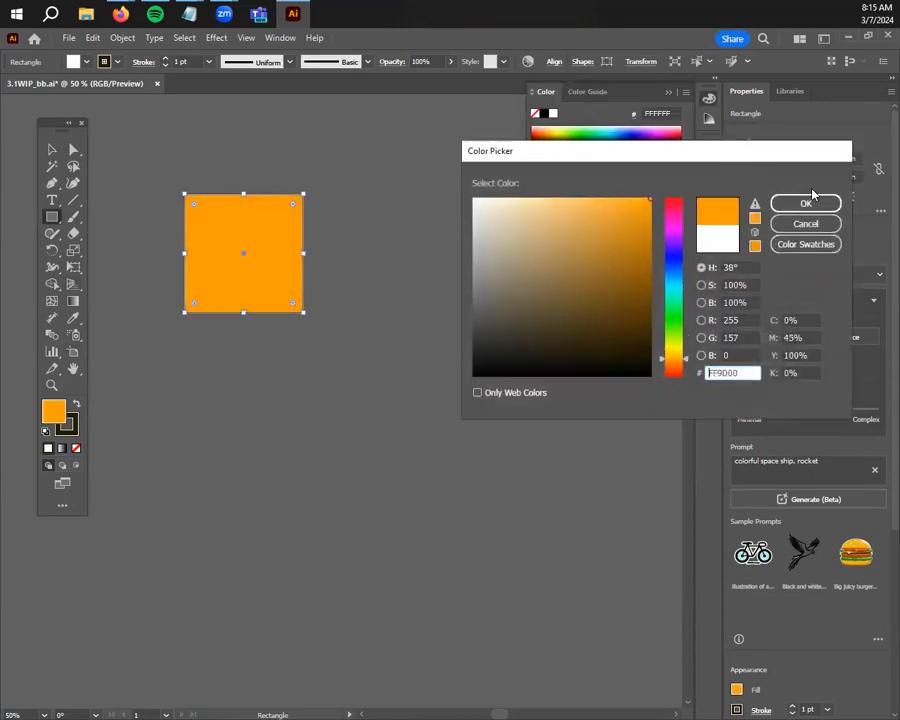
left_click(811, 201)
key("v")
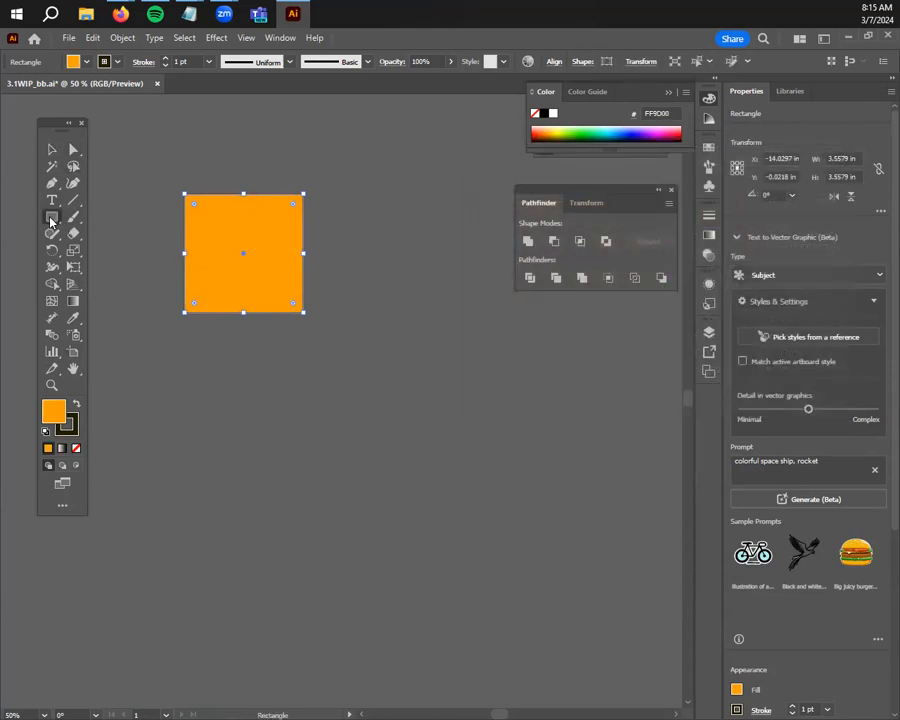
Draw a circle about 4.9 in across below the square and fill it with blue 0C00FF
left_click(52, 216)
left_click(121, 252)
left_click_drag(177, 346, 341, 510)
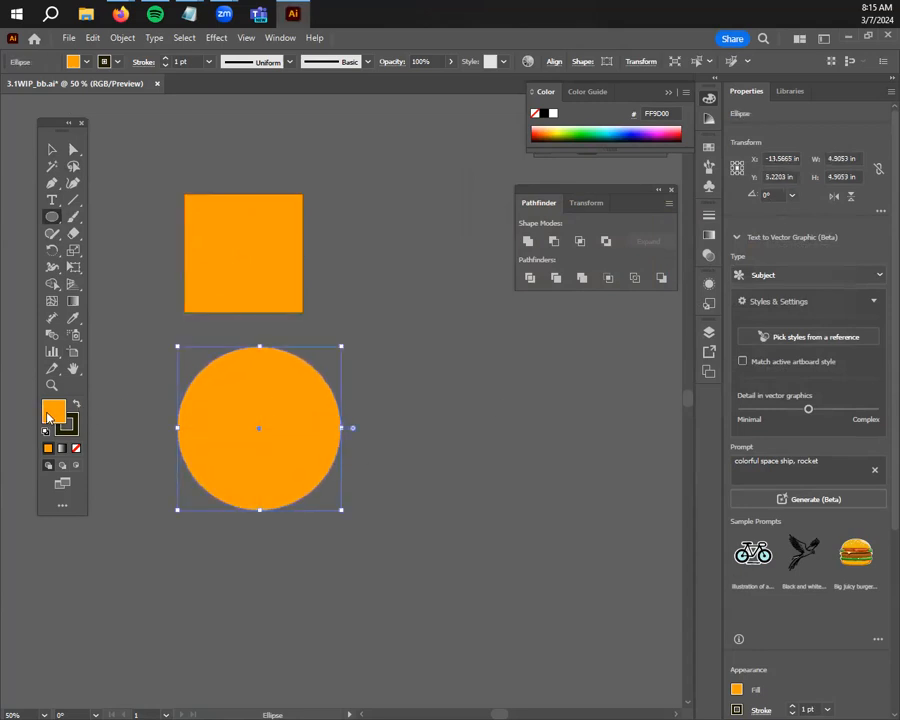
double_click(50, 415)
left_click(673, 257)
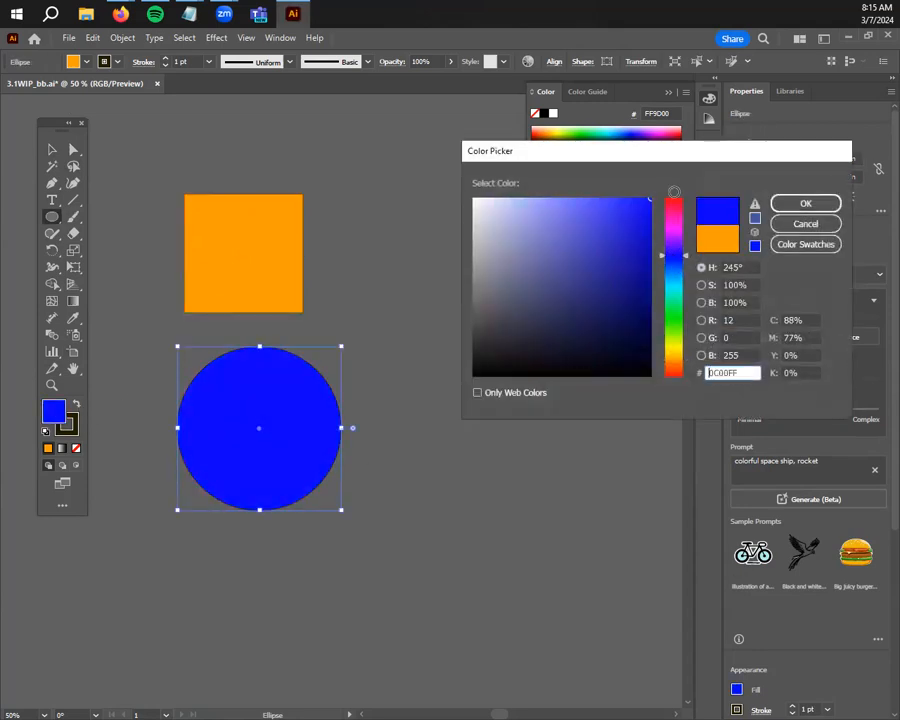
left_click(800, 205)
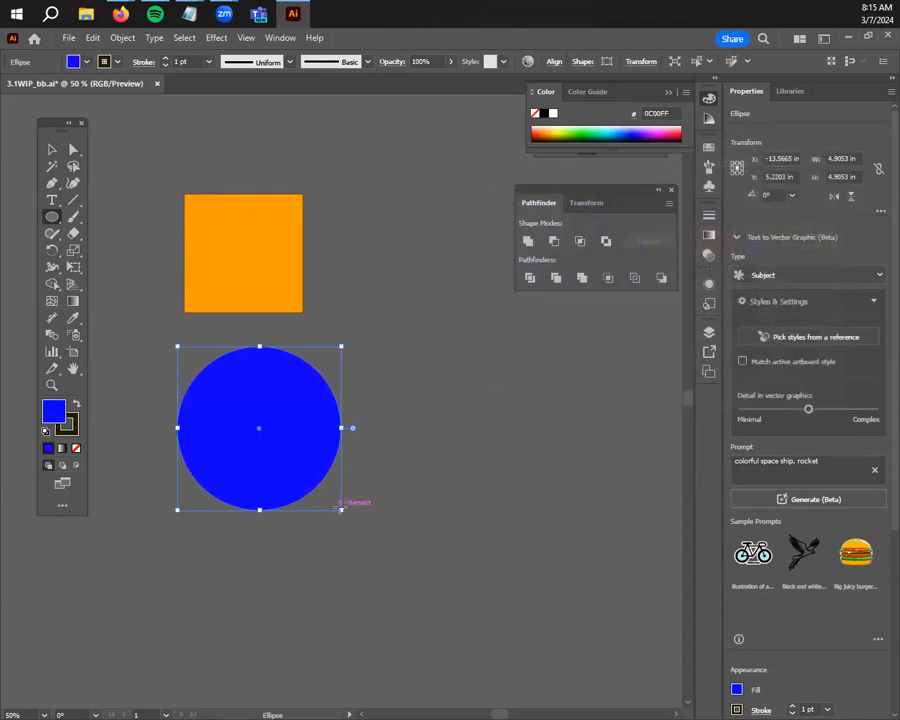
Scale the blue circle down to about 3.28 in across and move it so it overlaps the orange square
left_click(341, 509)
left_click(483, 405)
left_click_drag(341, 509, 288, 466)
key("v")
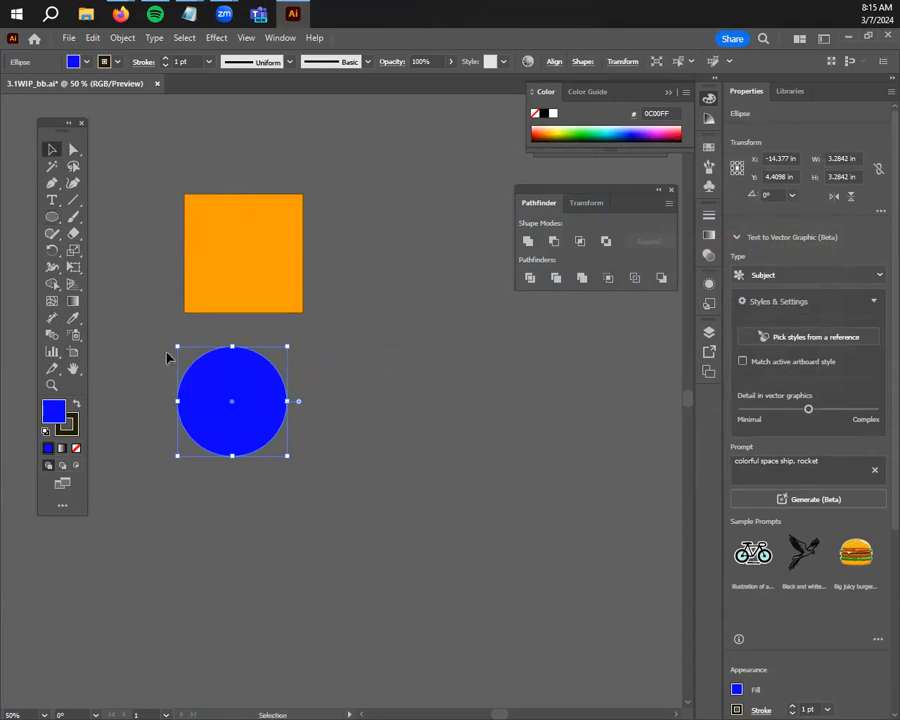
left_click_drag(267, 408, 195, 200)
left_click(418, 405)
Move the overlapping square and circle aside and place a duplicate of the pair on the open canvas
left_click_drag(245, 238, 79, 95)
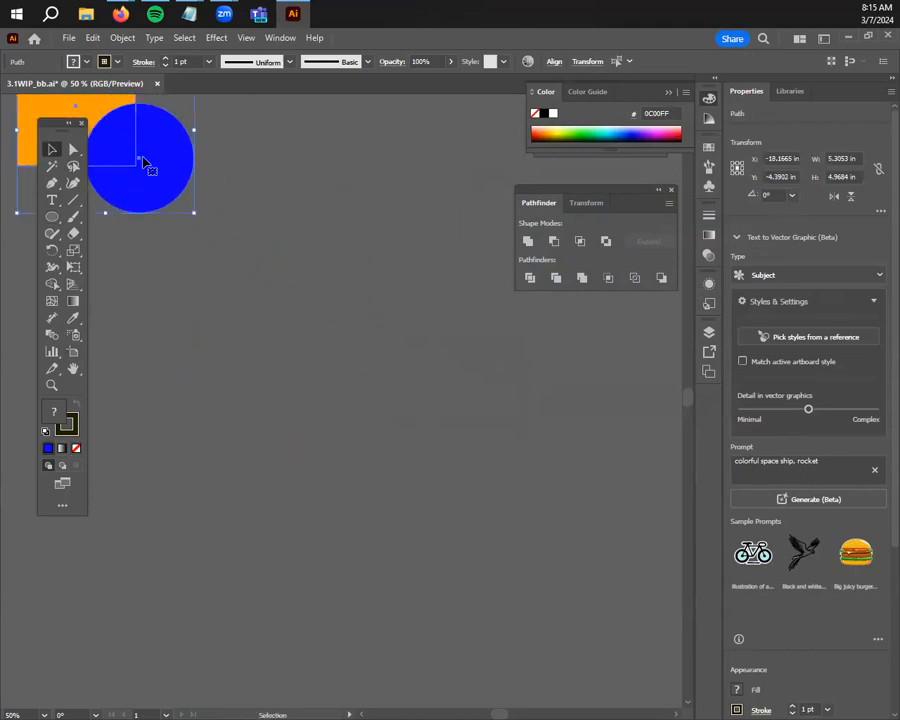
left_click_drag(116, 150, 342, 370)
left_click(460, 500)
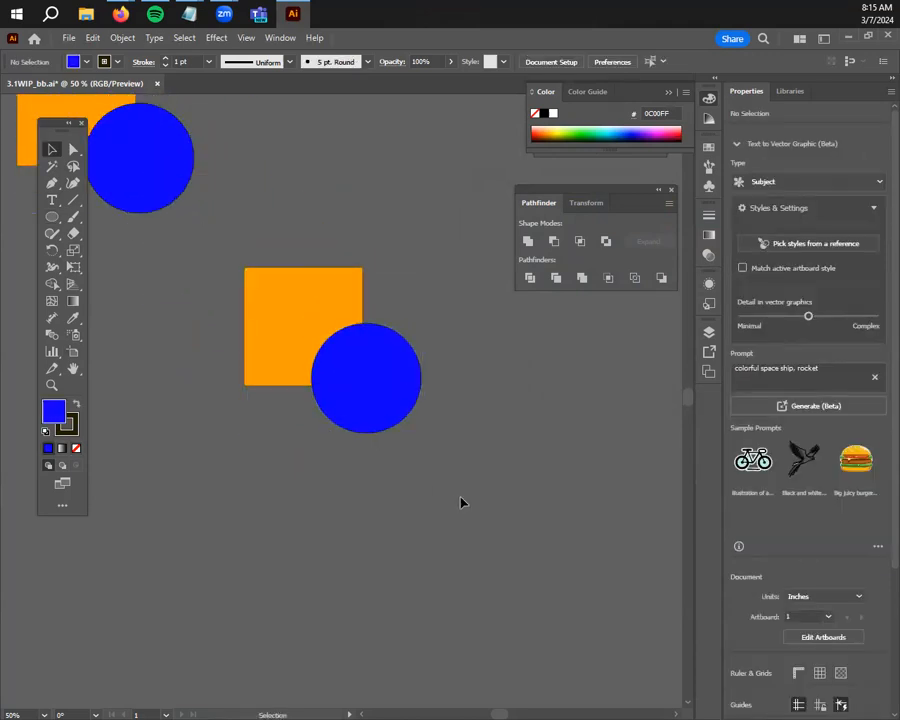
Reposition the duplicate square and circle so the circle covers the square's lower-right corner
left_click_drag(326, 316, 438, 518)
left_click(438, 518)
left_click(385, 405)
mouse_move(364, 417)
left_mouse_down()
mouse_move(375, 397)
mouse_move(366, 435)
left_mouse_up()
left_click_drag(300, 305, 284, 323)
left_click(476, 474)
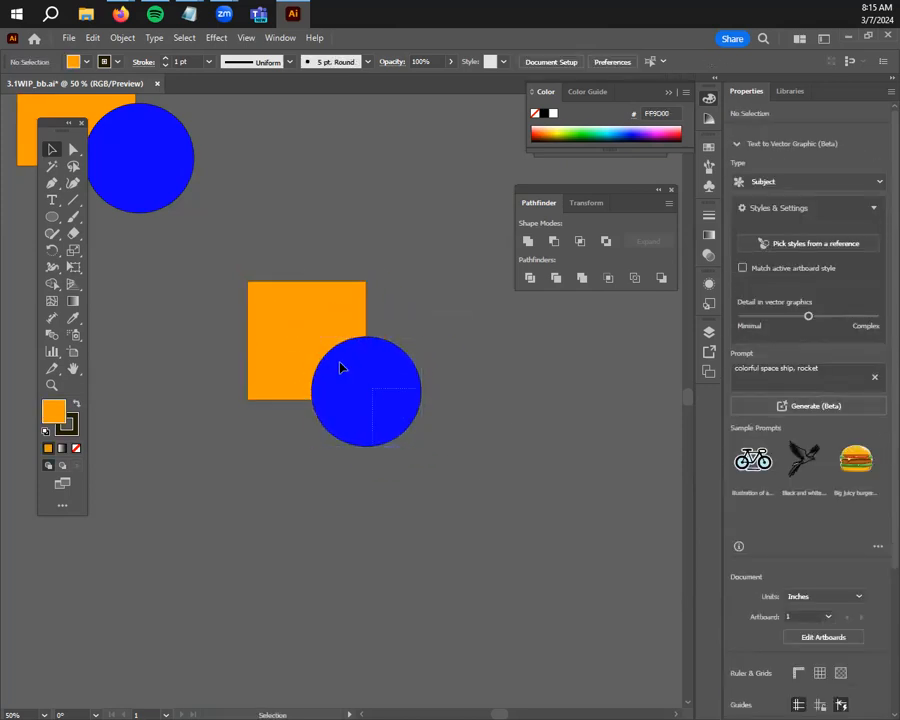
Merge the duplicate square and circle with Unite and test moving the result as a single shape
key("ctrl+a")
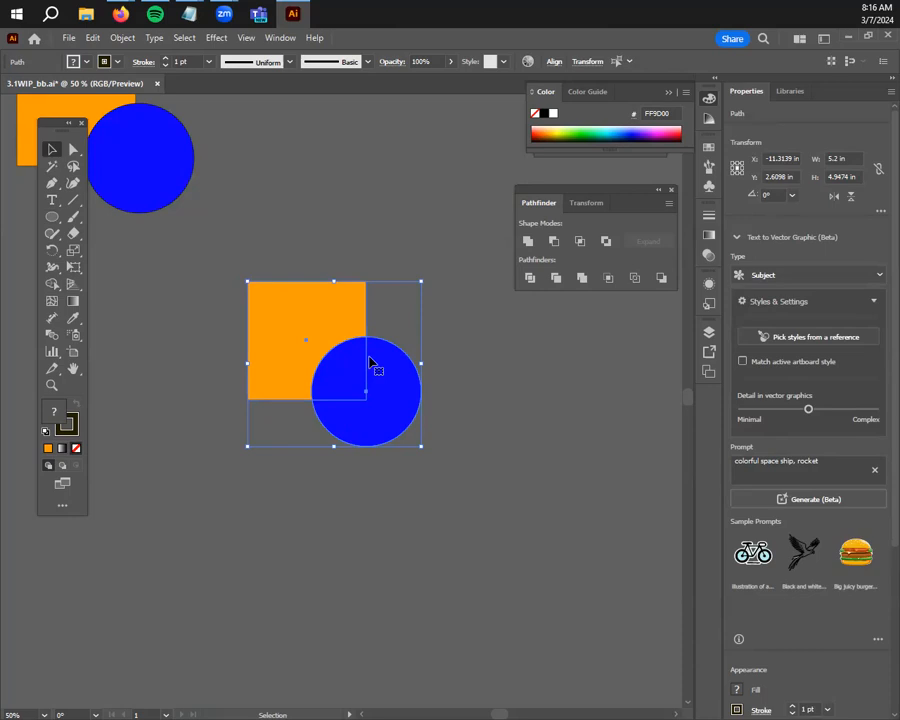
left_click(528, 242)
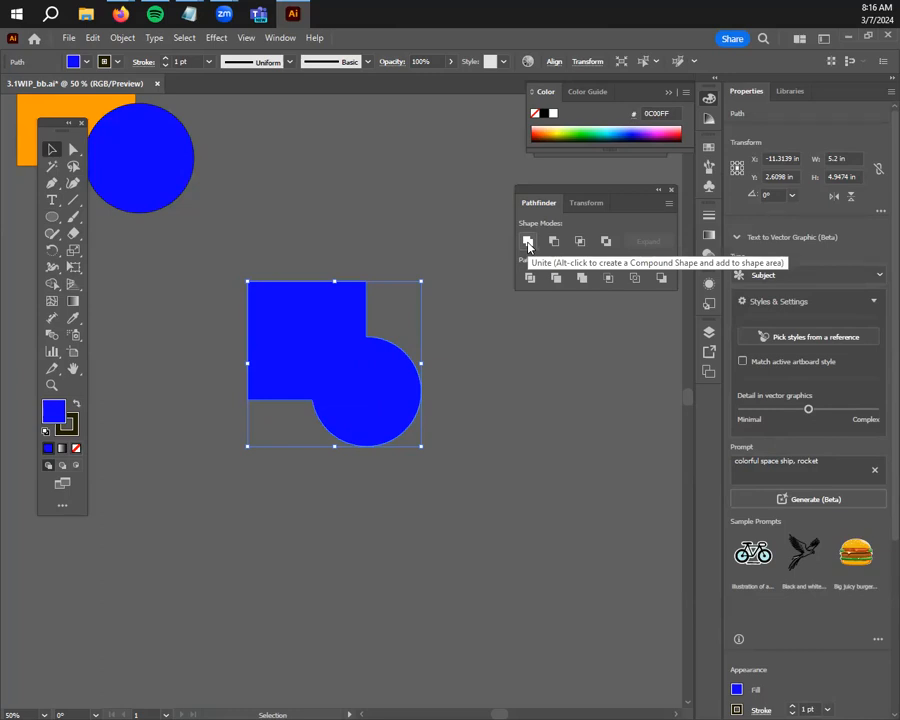
left_click_drag(386, 378, 372, 440)
left_click(425, 471)
left_click(398, 440)
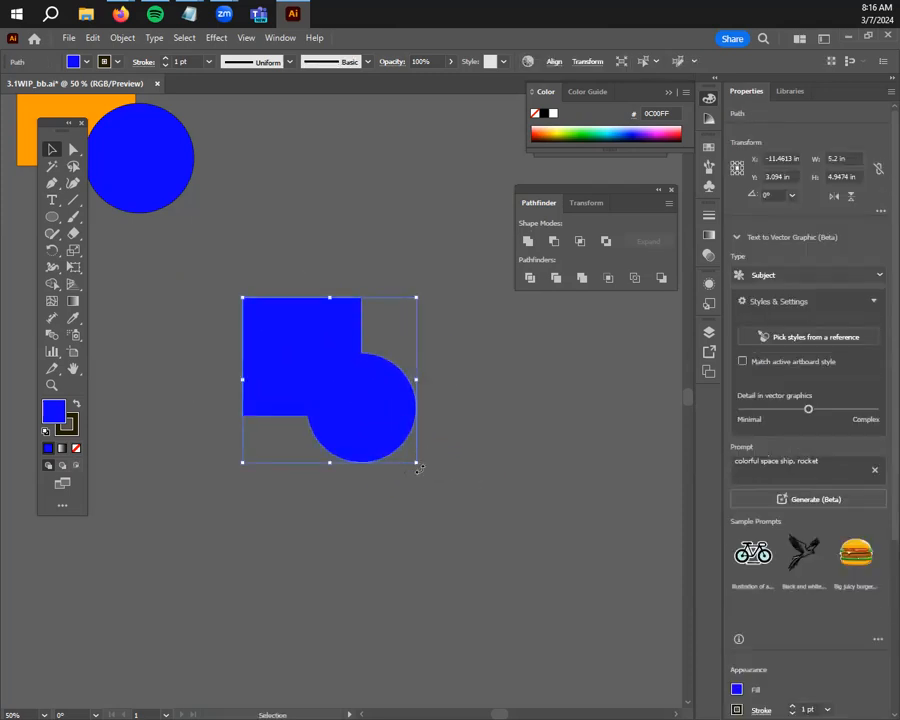
Rotate the united shape to 315° and back to its upright position to show it behaves as one object
left_click(417, 481)
left_click(394, 446)
left_click_drag(422, 463, 338, 503)
mouse_move(324, 410)
left_mouse_down()
mouse_move(370, 370)
mouse_move(348, 346)
mouse_move(326, 417)
left_mouse_up()
left_click(502, 482)
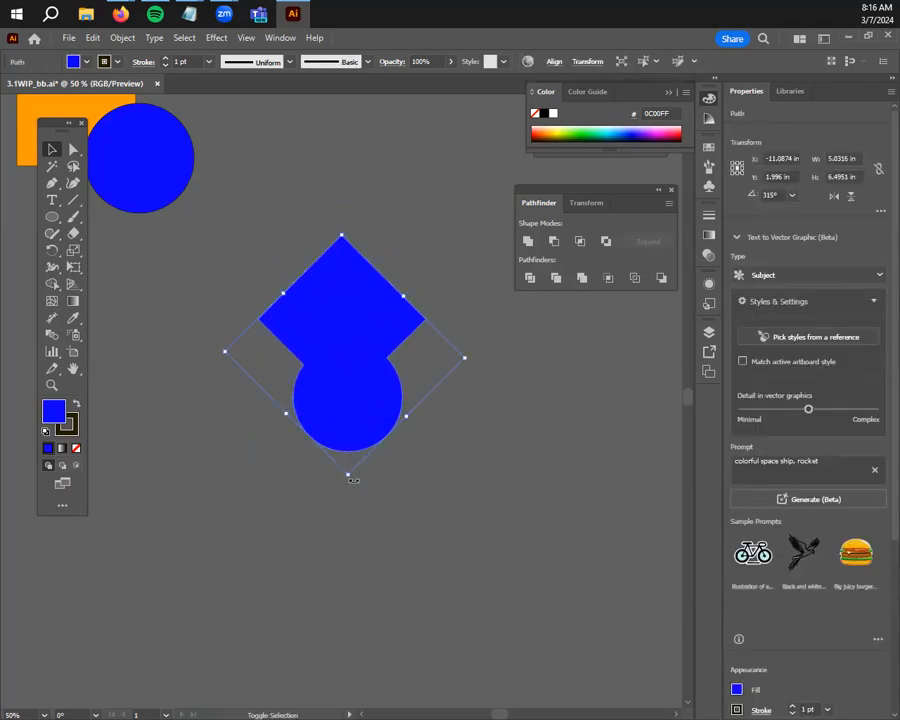
left_click_drag(350, 484, 428, 452)
left_click(525, 488)
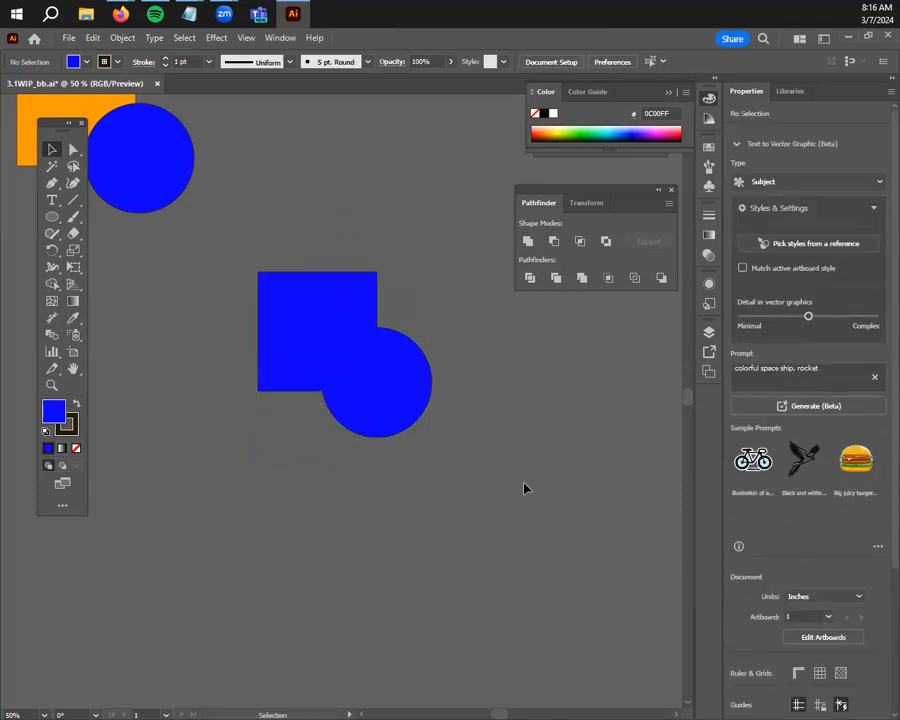
Undo the rotations and earlier test moves of the united shape
left_click(362, 388)
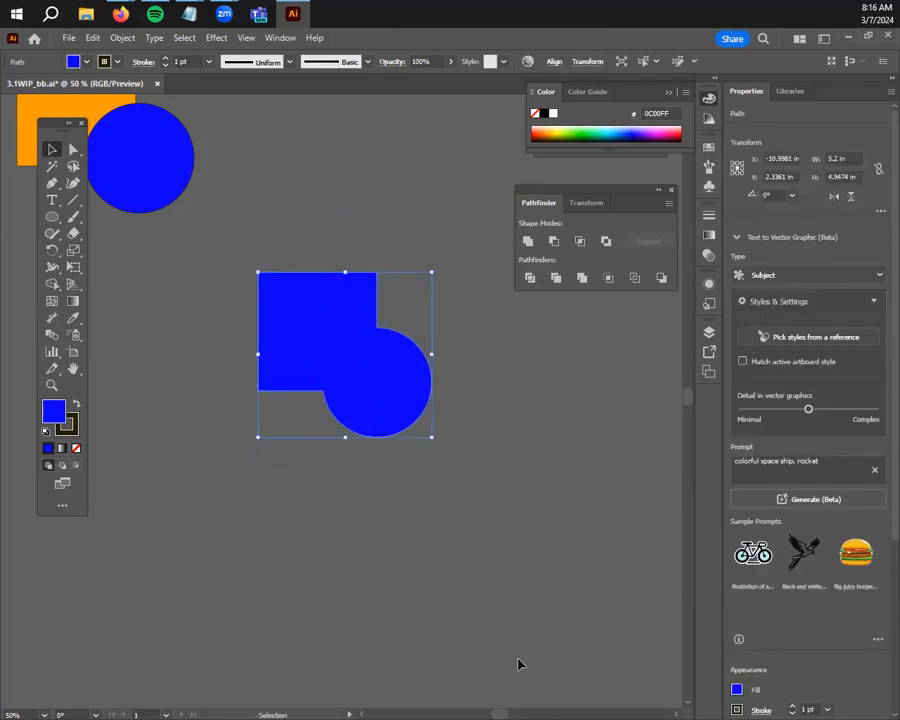
right_click(377, 378)
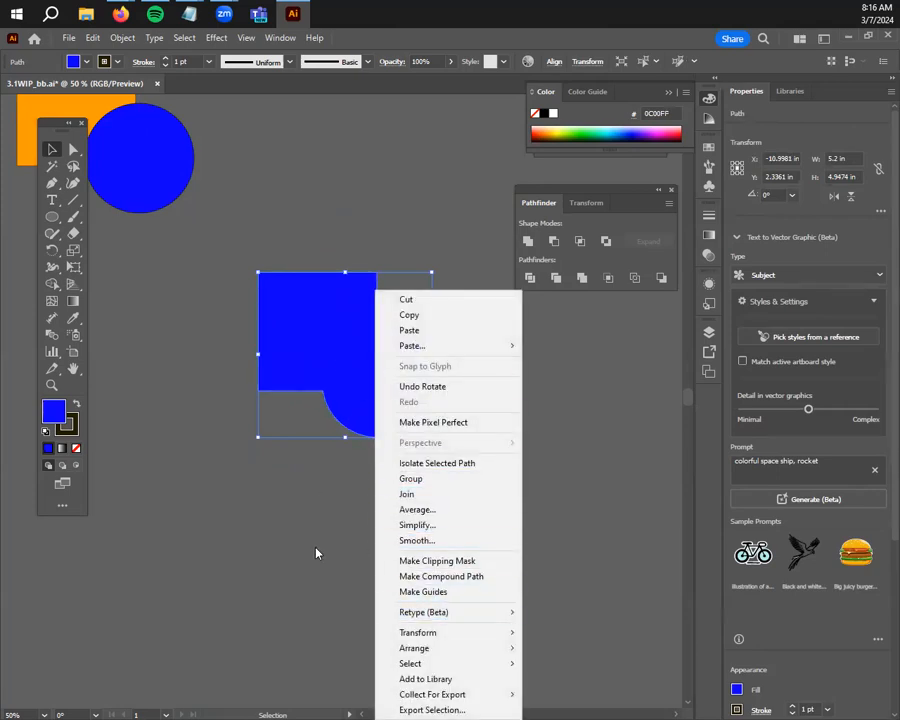
left_click(290, 570)
key("ctrl+z")
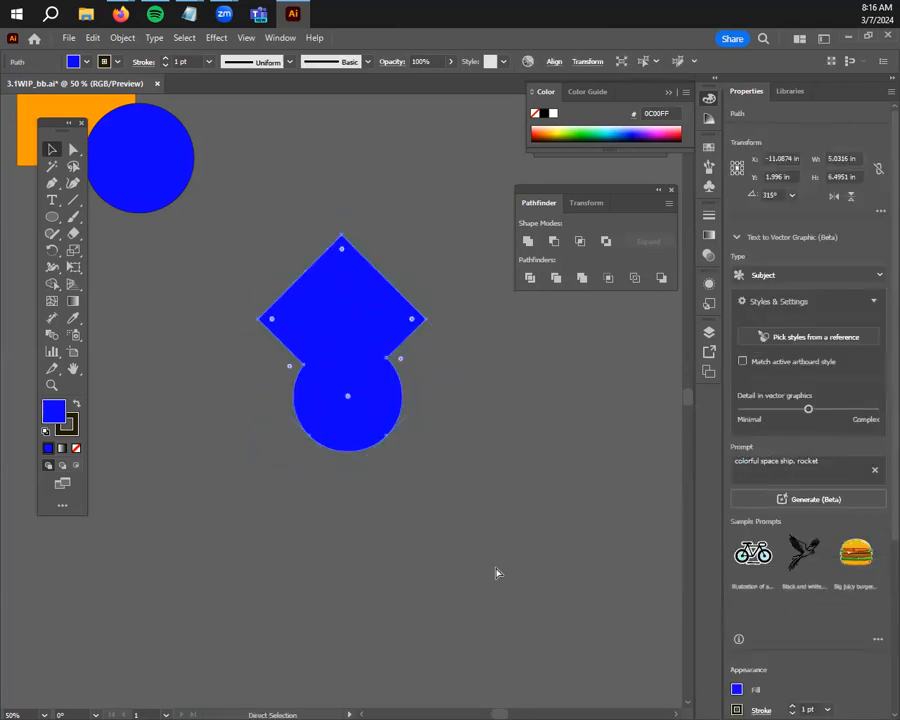
key("ctrl+z")
key("ctrl+z")
key("ctrl+z")
Move the united shape close to the original pair and add the text UNITE below it
left_click_drag(297, 351, 189, 295)
left_click(52, 200)
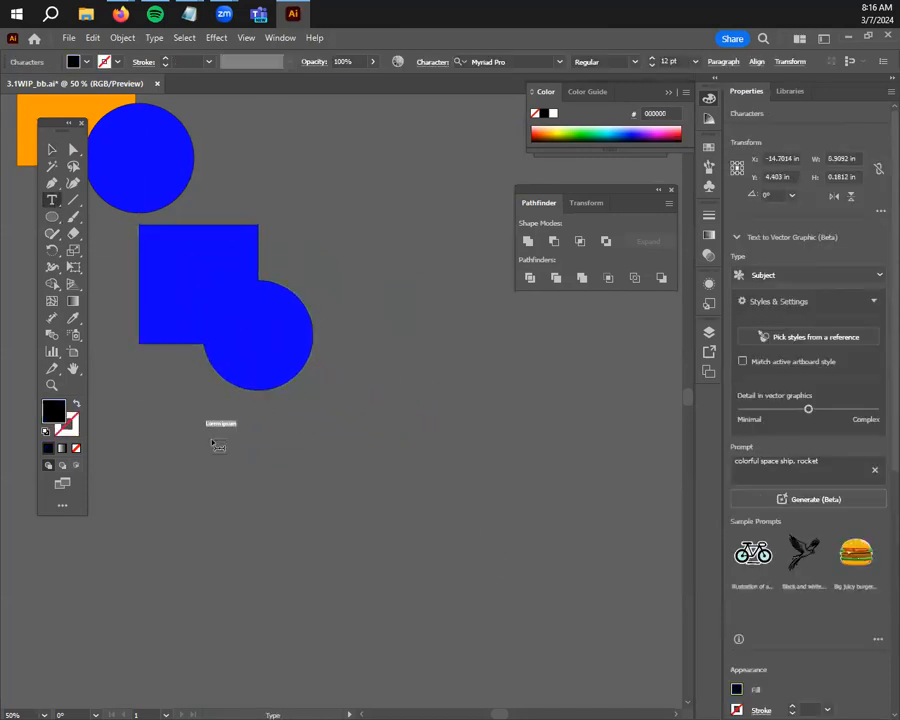
left_click(52, 149)
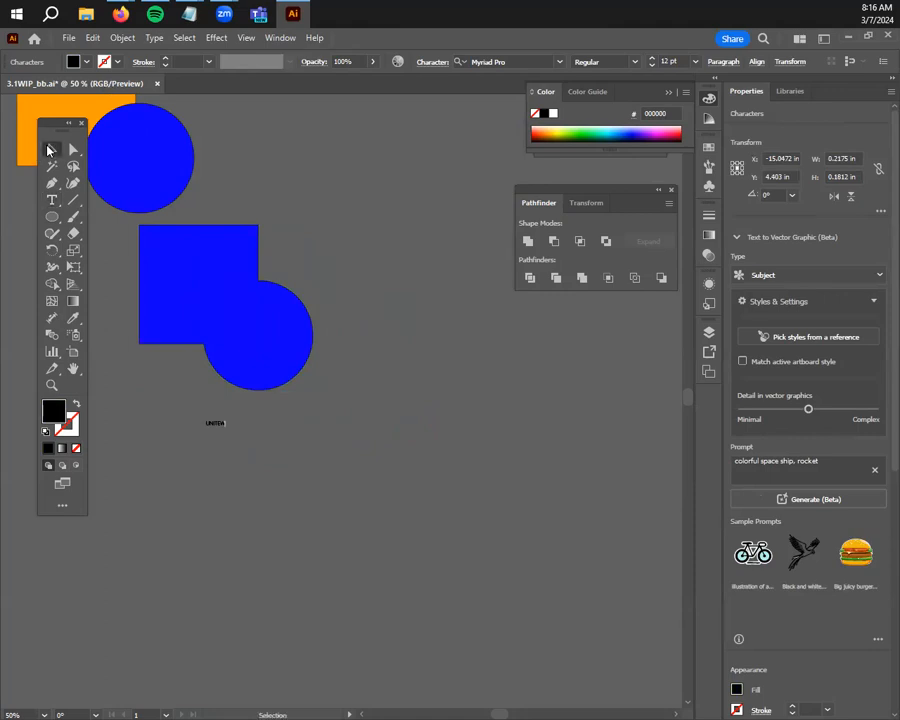
Enlarge the text label, remove its stray last character and place it just under the united shape
left_click_drag(240, 448, 298, 437)
key("t")
left_click(311, 444)
key("shift+Left")
key("BackSpace")
key("Escape")
left_click_drag(236, 437, 161, 420)
left_click(352, 413)
Duplicate the original orange square and blue circle pair and place the copy below the UNITE label
scroll(352, 413, "up", 2)
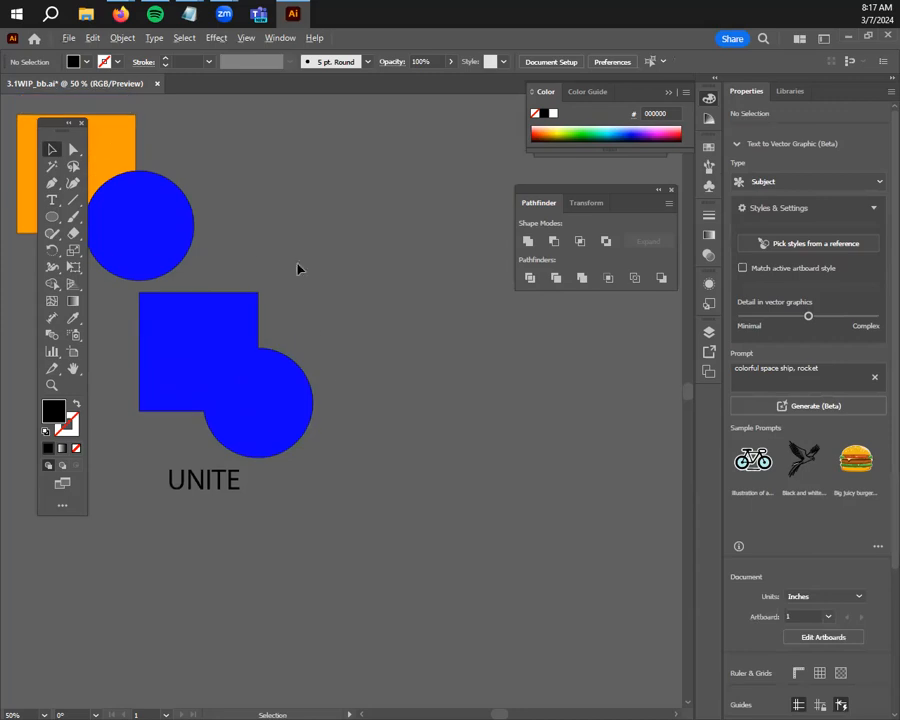
key("space")
left_click_drag(239, 251, 410, 313)
left_click_drag(310, 263, 211, 638)
scroll(448, 570, "down", 2)
scroll(448, 570, "down", 3)
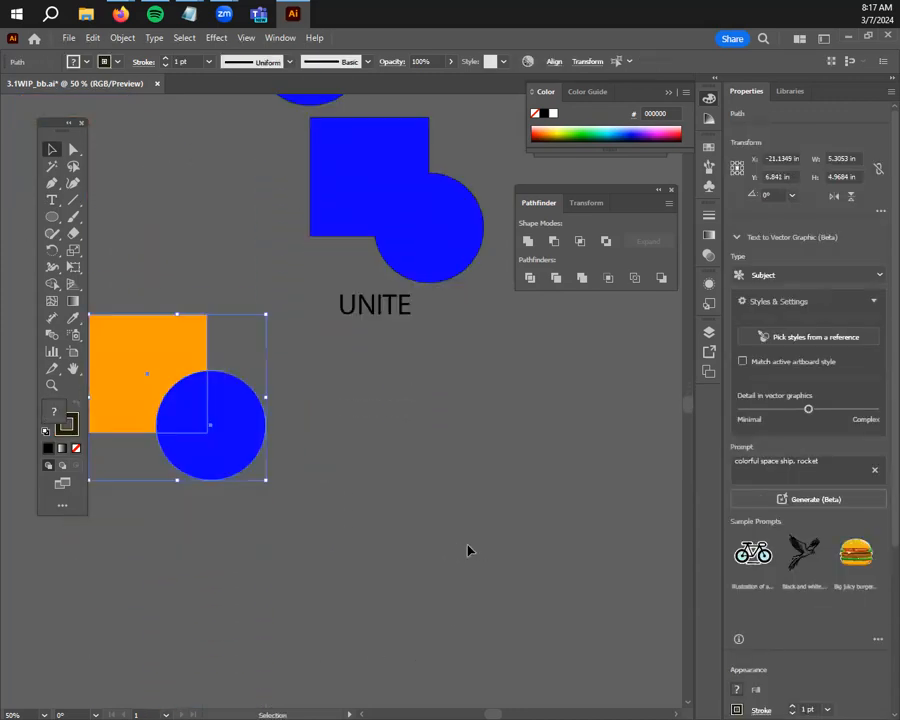
left_click(467, 549)
left_click_drag(168, 412, 404, 510)
left_click(577, 535)
left_click_drag(577, 535, 462, 442)
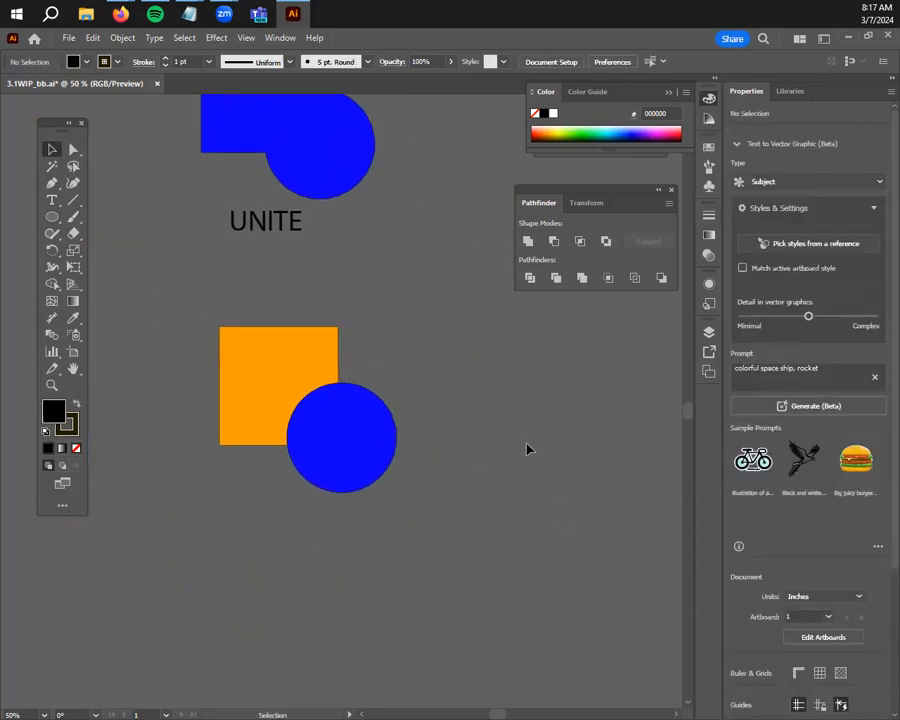
Subtract the blue circle from the orange square in the copied pair with Minus Front
left_click_drag(159, 287, 307, 392)
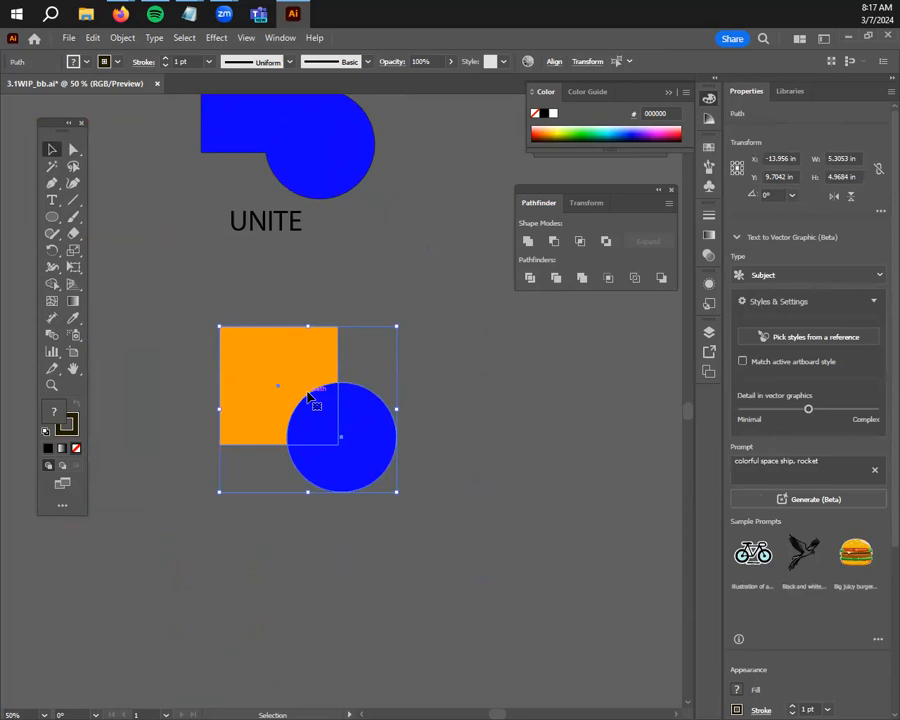
left_click(554, 242)
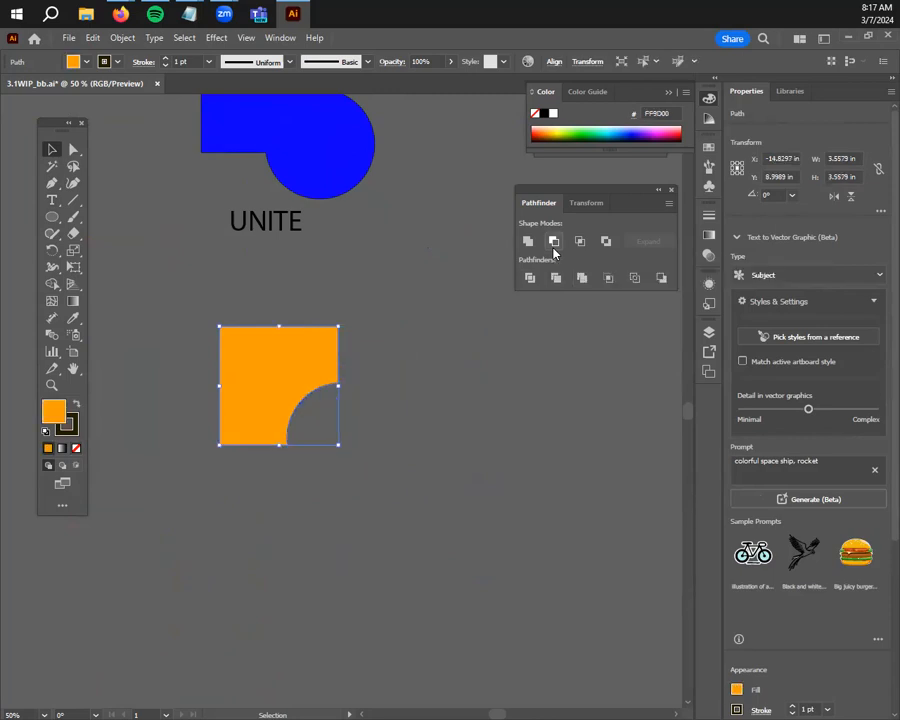
left_click(437, 428)
Rotate the notched orange square by 45 degrees and turn it back upright
left_click(278, 380)
left_click_drag(340, 319, 341, 423)
left_click(245, 438)
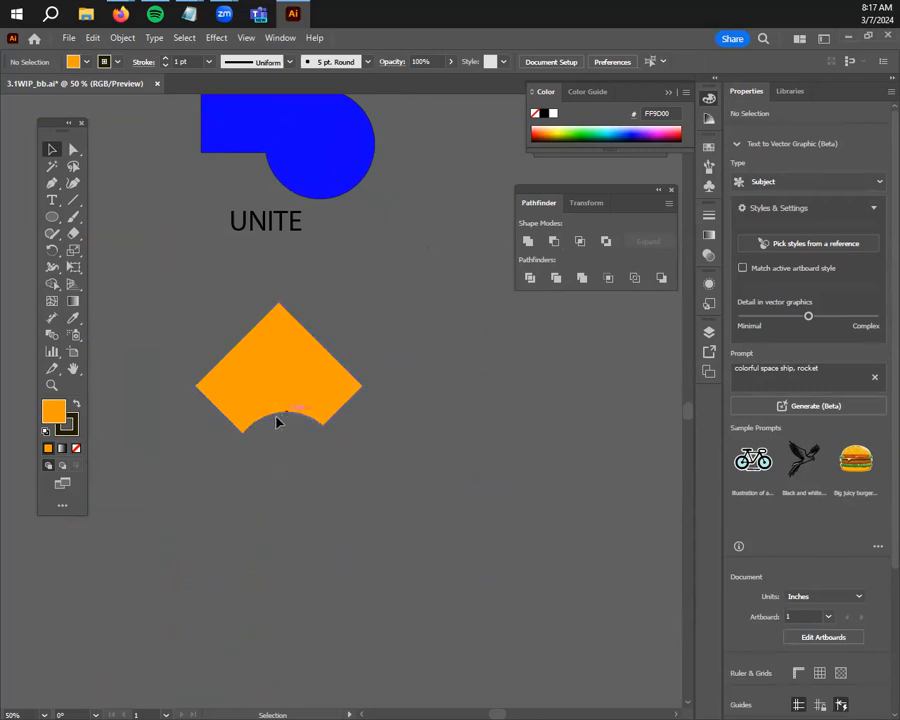
left_click(249, 416)
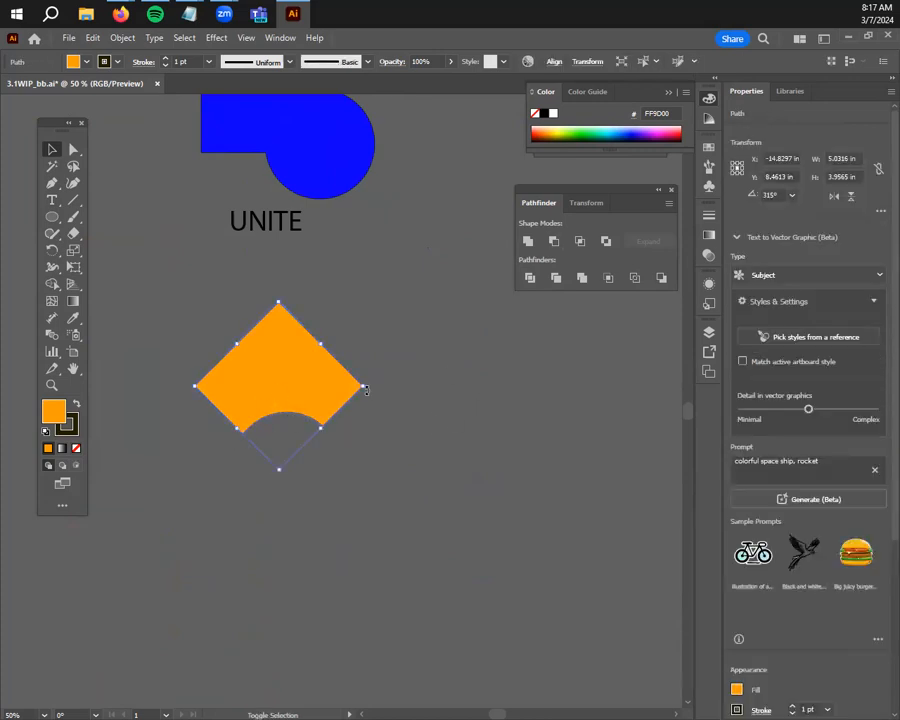
left_click_drag(373, 381, 352, 336)
Move the notched orange square up below the UNITE label and place a copy of that label beneath the square
left_click_drag(297, 352, 281, 277)
left_click(305, 230)
left_click_drag(274, 225, 259, 395)
left_click(189, 437)
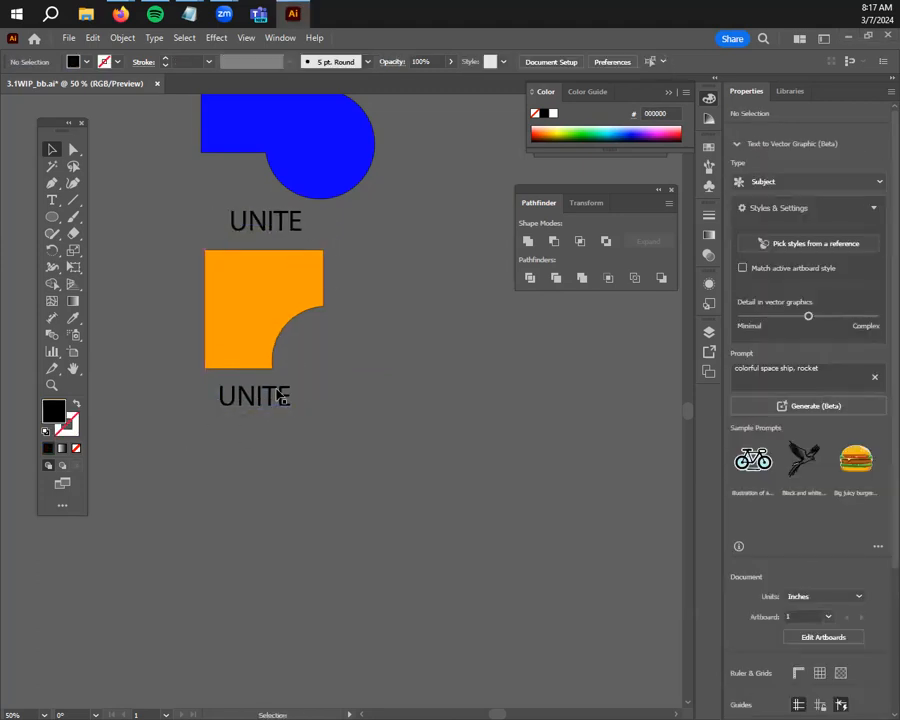
Replace the copied label's text with a minus sign, a tab and the word Front
double_click(279, 397)
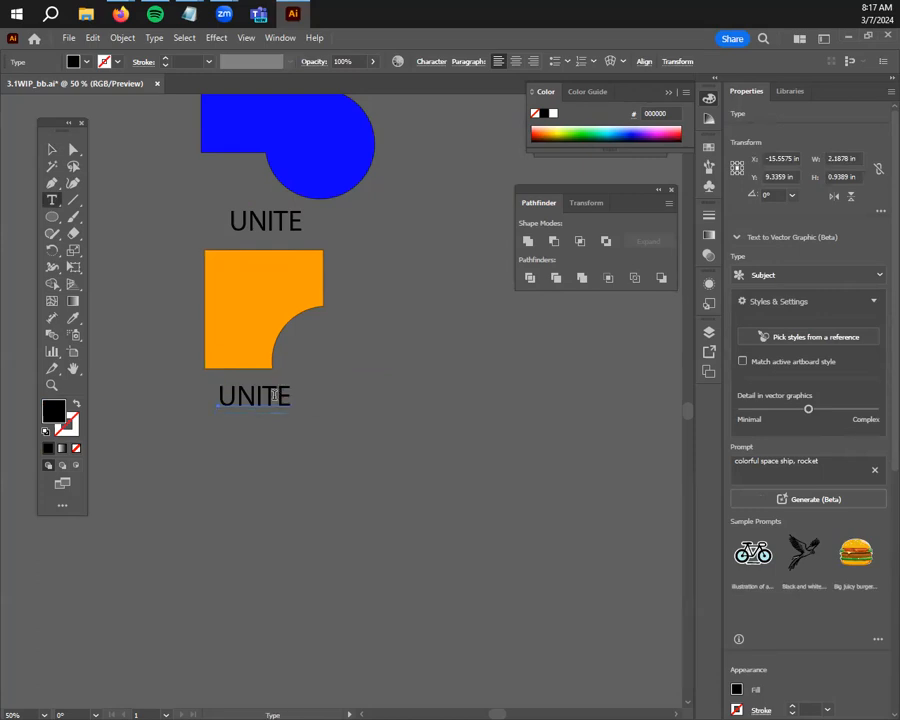
double_click(275, 396)
type("-")
key("Tab")
type("F")
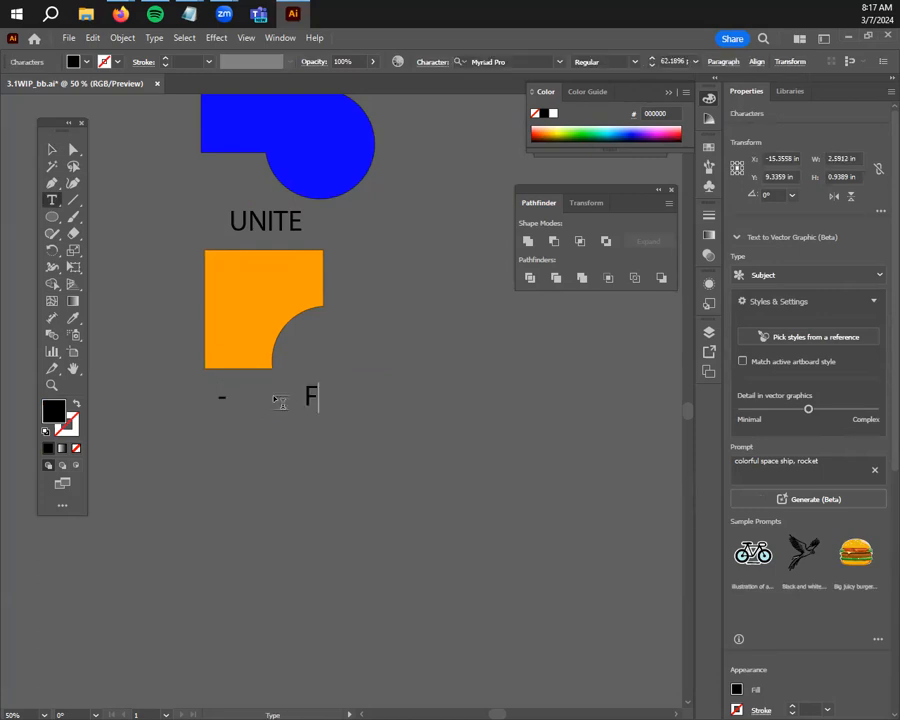
type("ront")
key("ctrl+Left")
Move the minus Front label so it sits just under the notched orange square
left_click(52, 150)
left_click(295, 403)
left_click(297, 405)
left_click_drag(322, 396, 287, 390)
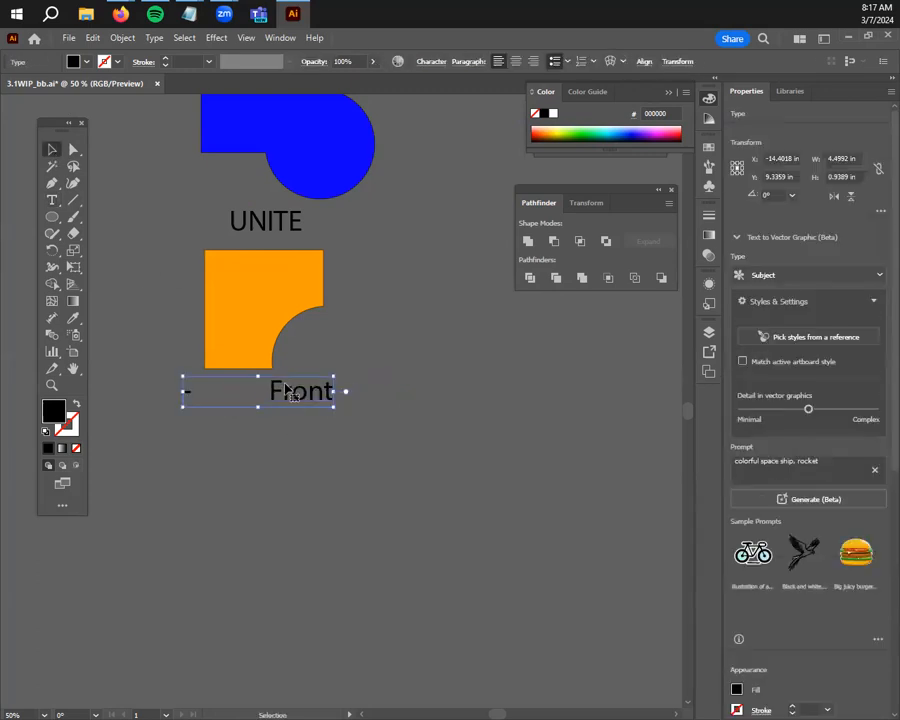
left_click(408, 501)
Duplicate the original orange square and blue circle pair and place the copy just below the minus Front label
scroll(408, 501, "down", 3)
scroll(408, 501, "up", 1)
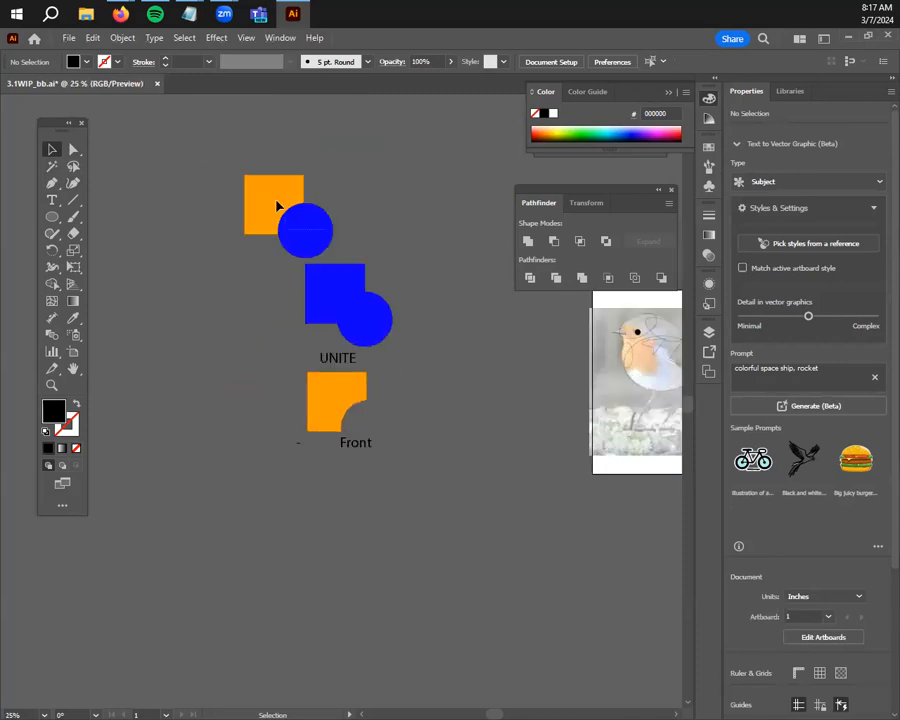
left_click(277, 205)
left_click_drag(290, 215, 356, 562)
scroll(500, 594, "up", 2)
left_click_drag(500, 594, 494, 427)
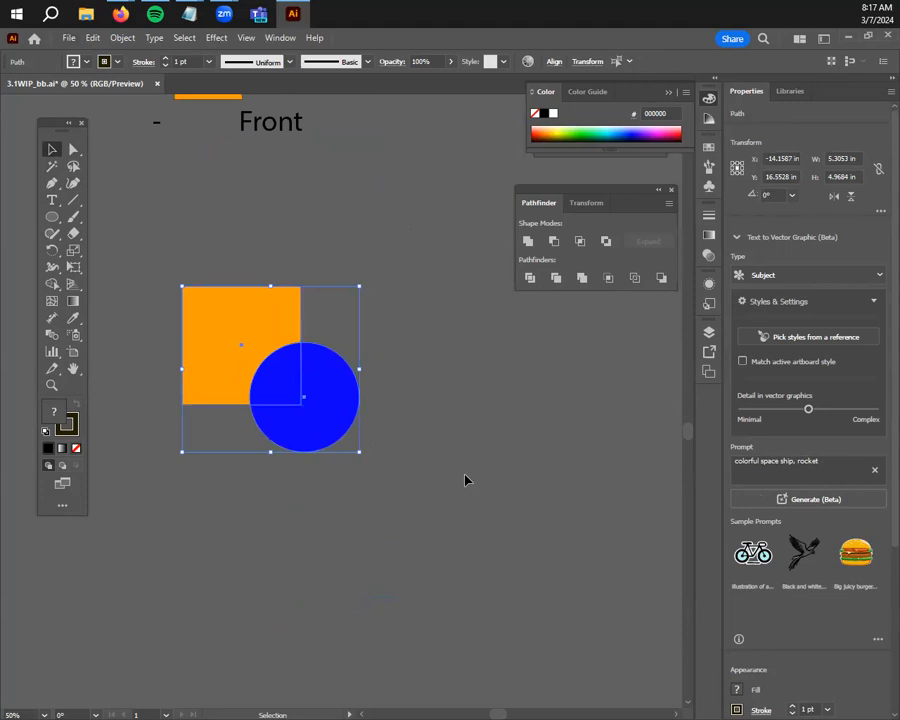
left_click(372, 470)
scroll(408, 493, "down", 1)
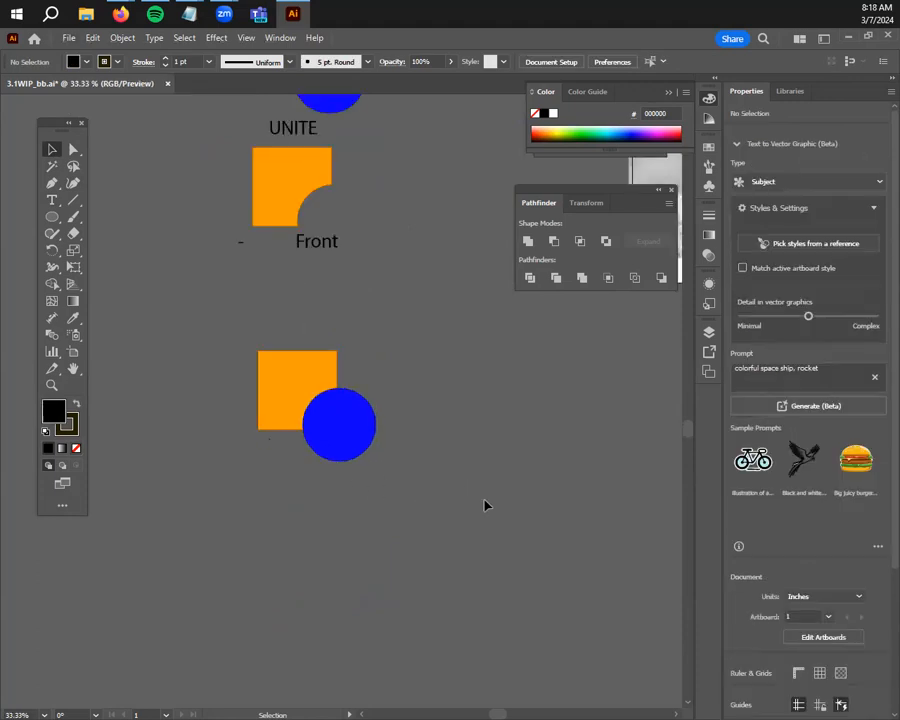
scroll(490, 465, "up", 1)
left_click_drag(490, 458, 510, 509)
left_click_drag(408, 442, 359, 347)
left_click(365, 190)
left_click_drag(363, 170, 350, 448)
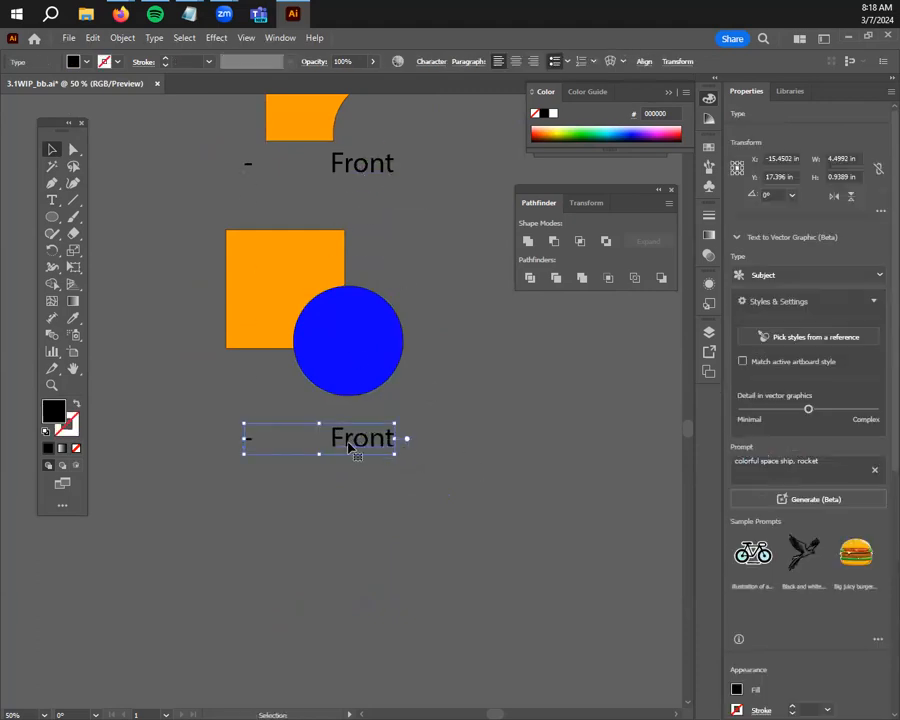
double_click(349, 442)
double_click(349, 440)
key("BackSpace")
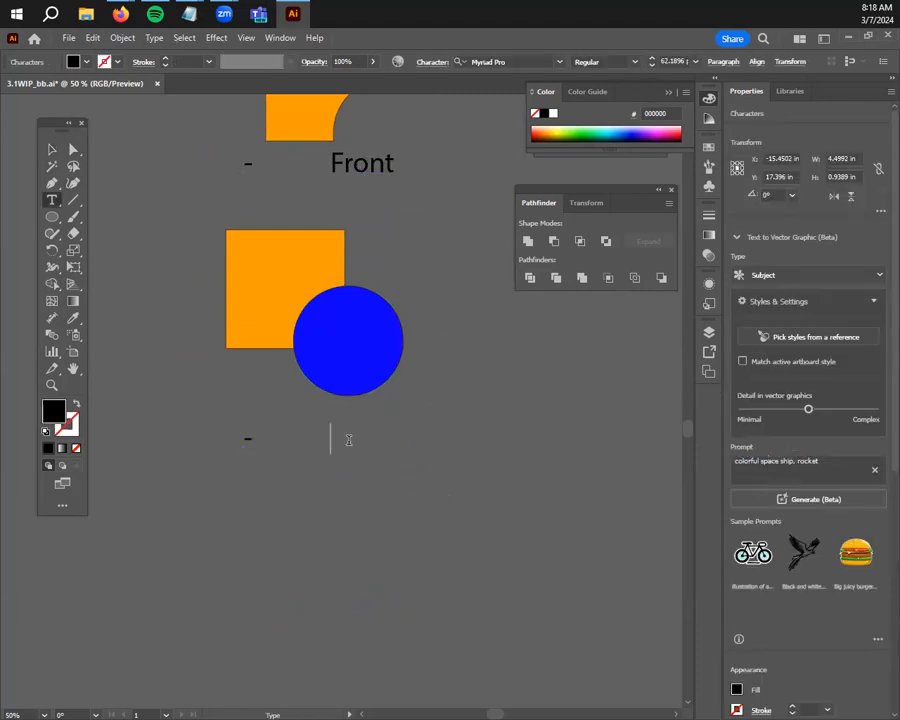
left_click(50, 149)
left_click(385, 452)
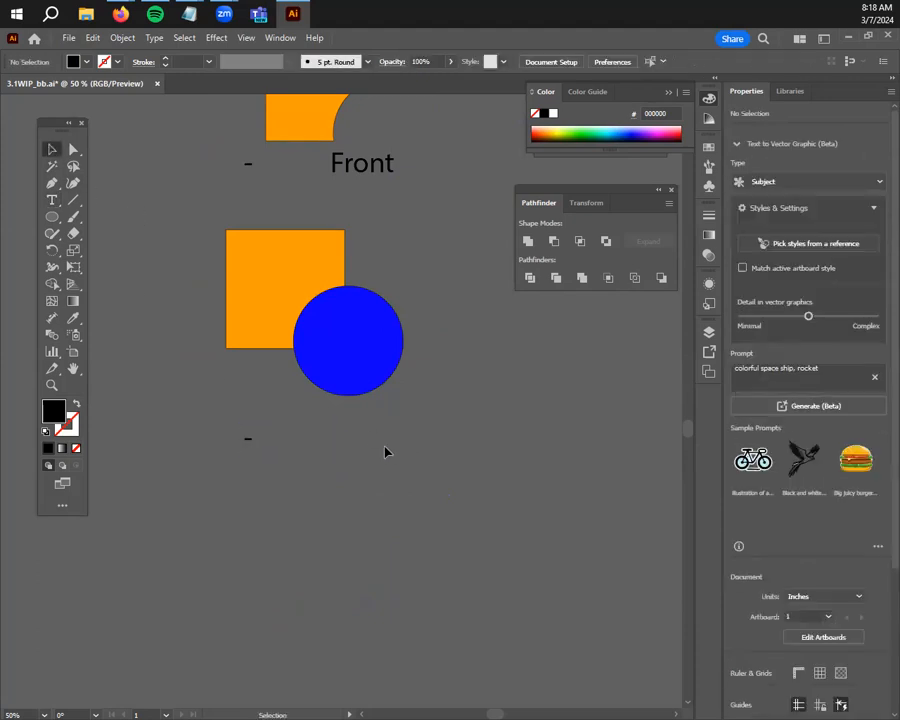
left_click(248, 443)
key("Delete")
Duplicate the UNITE label and place the copy below the new square and circle pair
scroll(306, 280, "up", 5)
left_click_drag(325, 233, 290, 655)
scroll(470, 442, "down", 1)
left_click(470, 442)
Apply Intersect to the new square and circle pair and shift the resulting blue shape slightly up and left
left_click(243, 444)
left_click(477, 495)
left_click(232, 409)
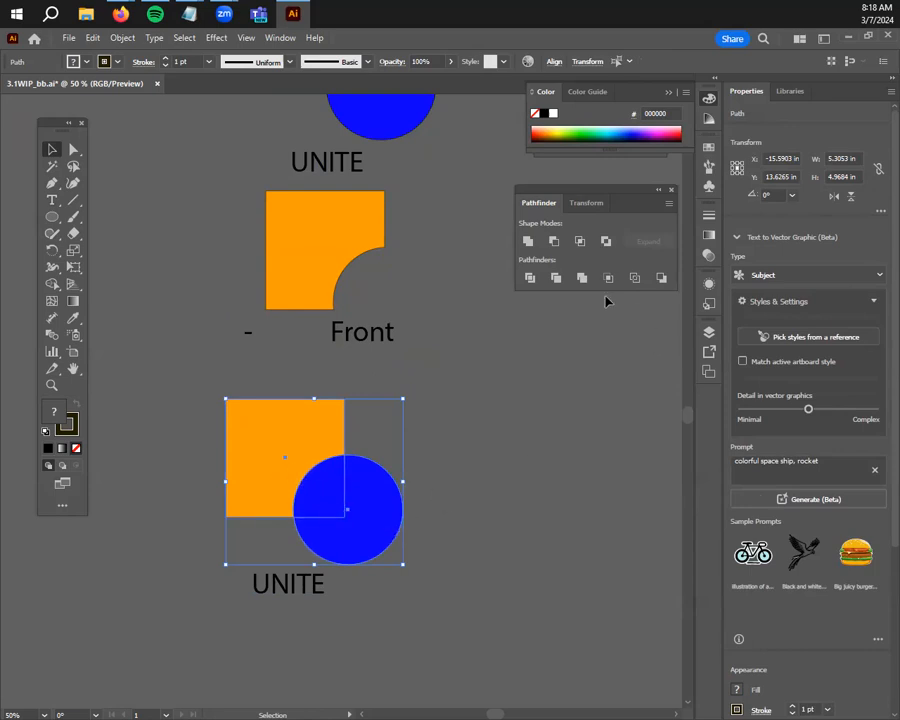
left_click(579, 243)
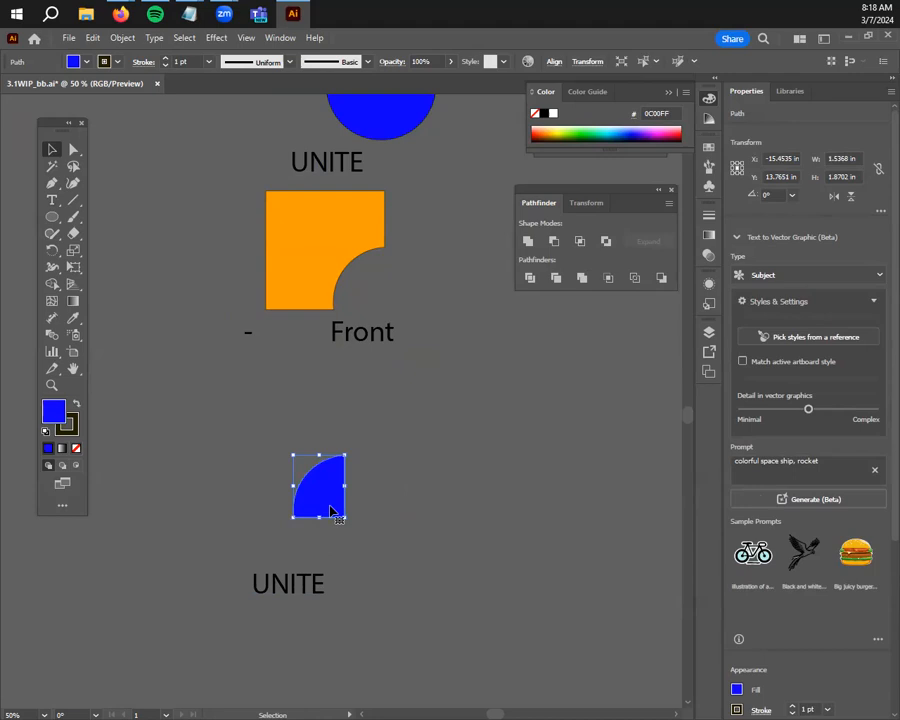
mouse_move(319, 501)
left_mouse_down()
mouse_move(361, 285)
mouse_move(297, 478)
mouse_move(303, 490)
left_mouse_up()
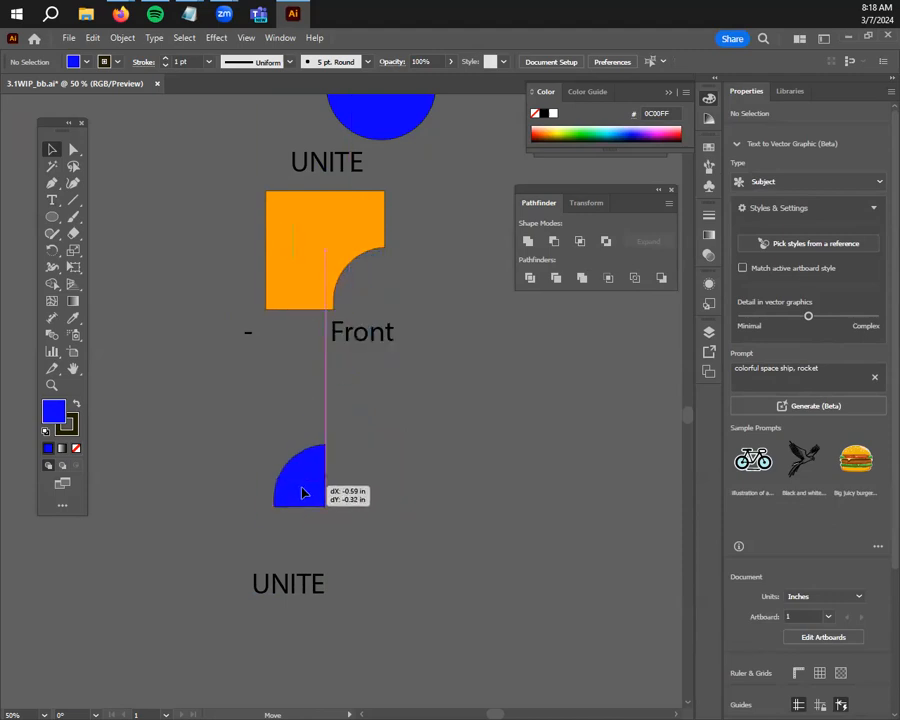
Change the label below the blue intersected shape to Intersect and move it directly under the shape
double_click(290, 587)
double_click(296, 584)
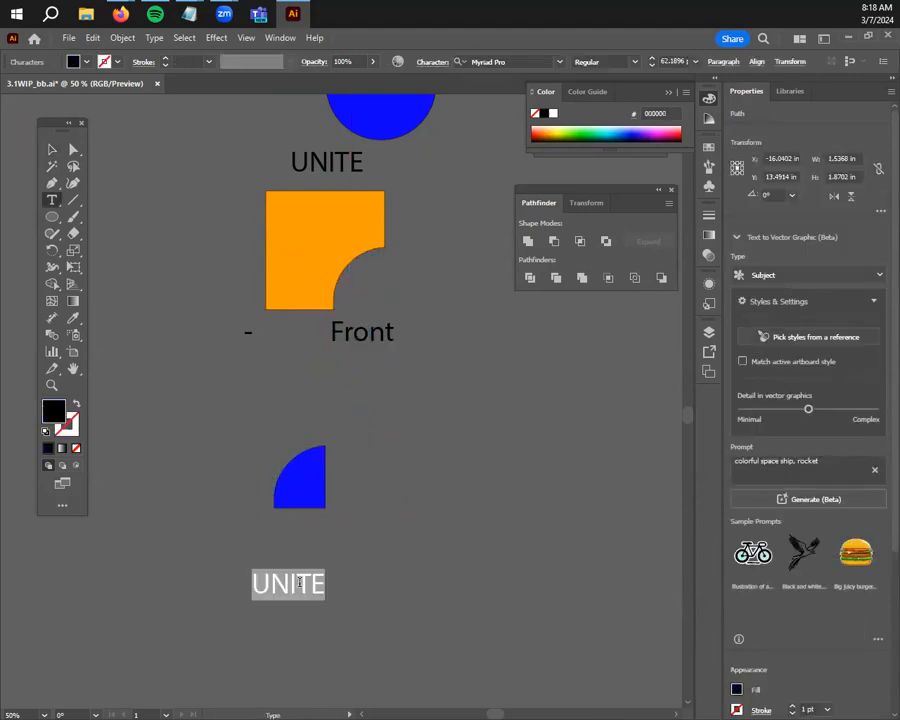
type("Inte4r")
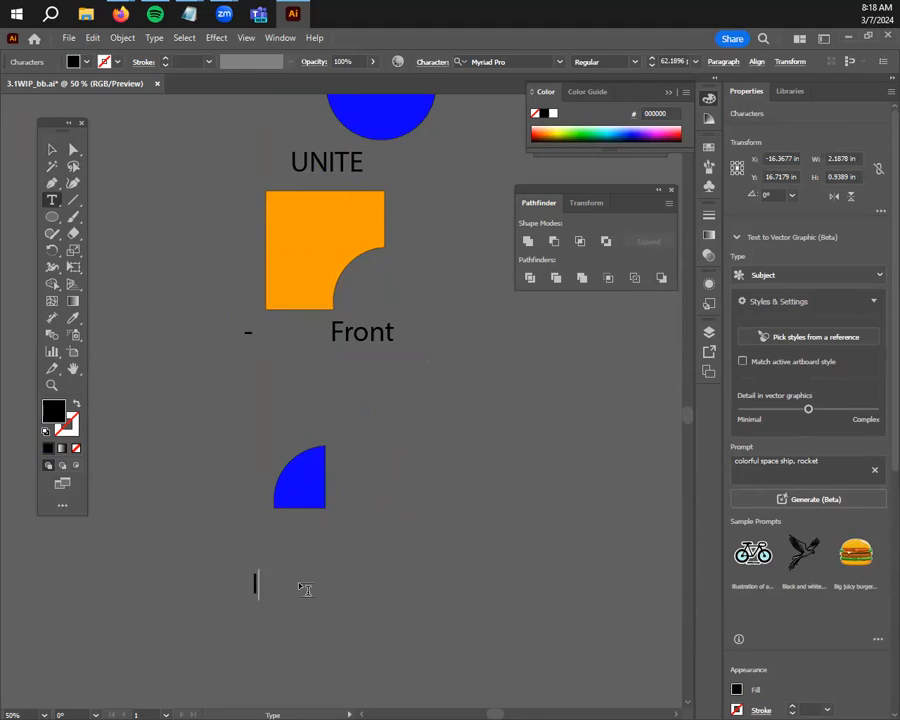
type("s")
key("BackSpace")
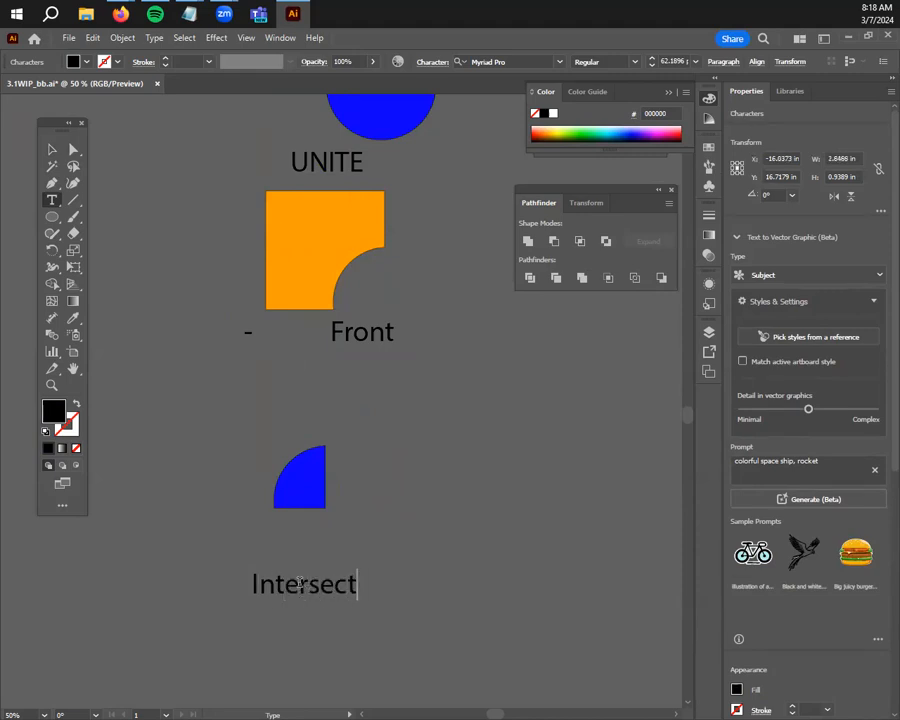
key("Escape")
left_click_drag(310, 586, 306, 529)
left_click(428, 497)
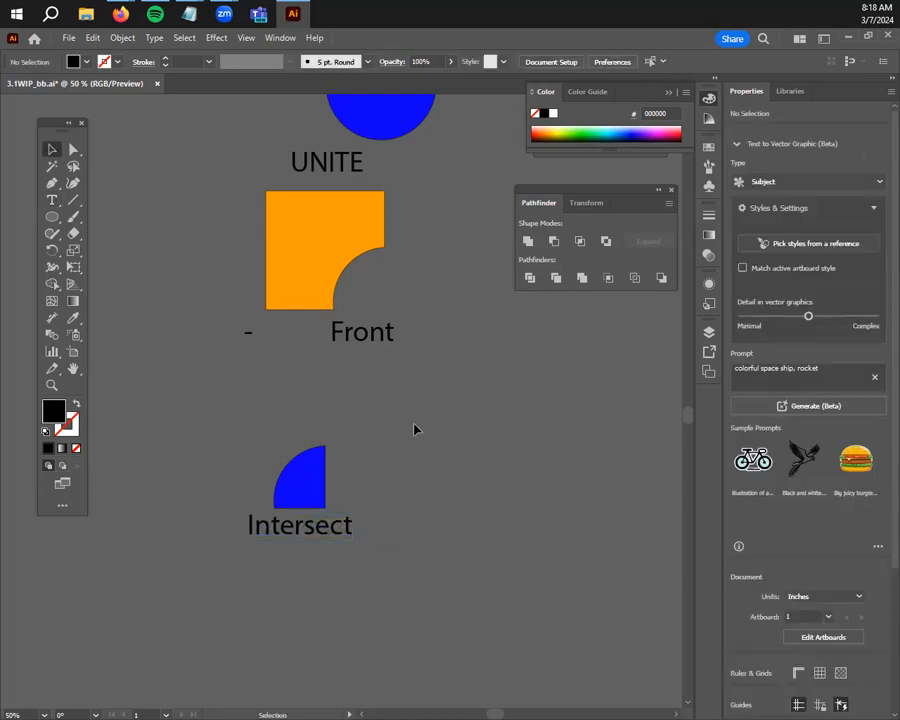
Duplicate the original pair to the right of the intersected shape and place a copy of the Intersect label under it
key("ctrl+minus")
key("ctrl+minus")
left_click_drag(338, 168, 551, 414)
key("ctrl+plus")
key("ctrl+plus")
left_click_drag(217, 449, 422, 478)
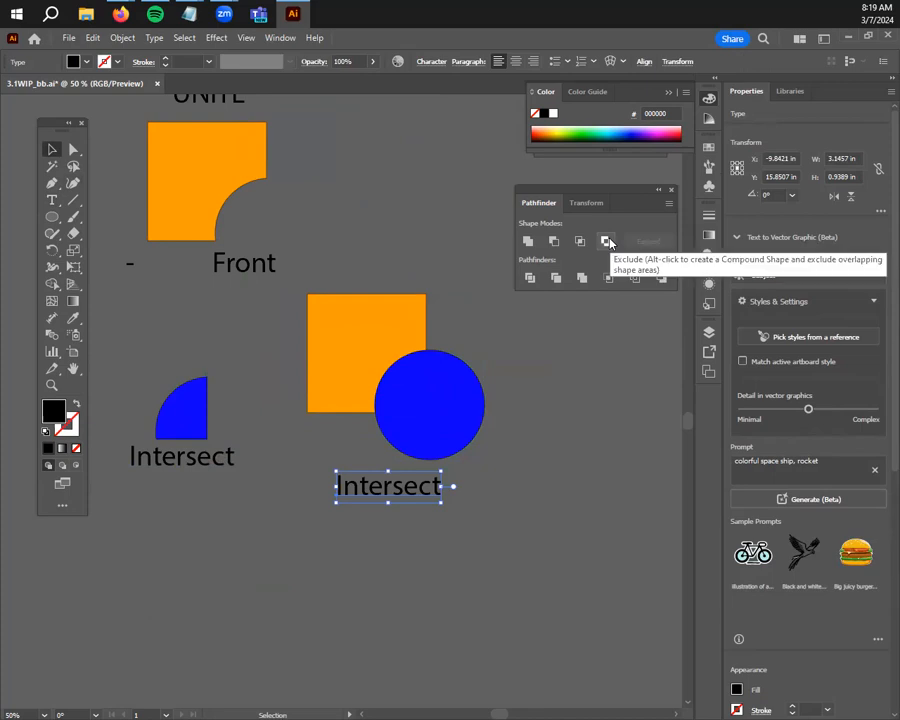
Change the copied label under the new square and circle pair to Exclude
left_click(458, 516)
double_click(403, 484)
left_click_drag(443, 491, 322, 482)
left_click(422, 485)
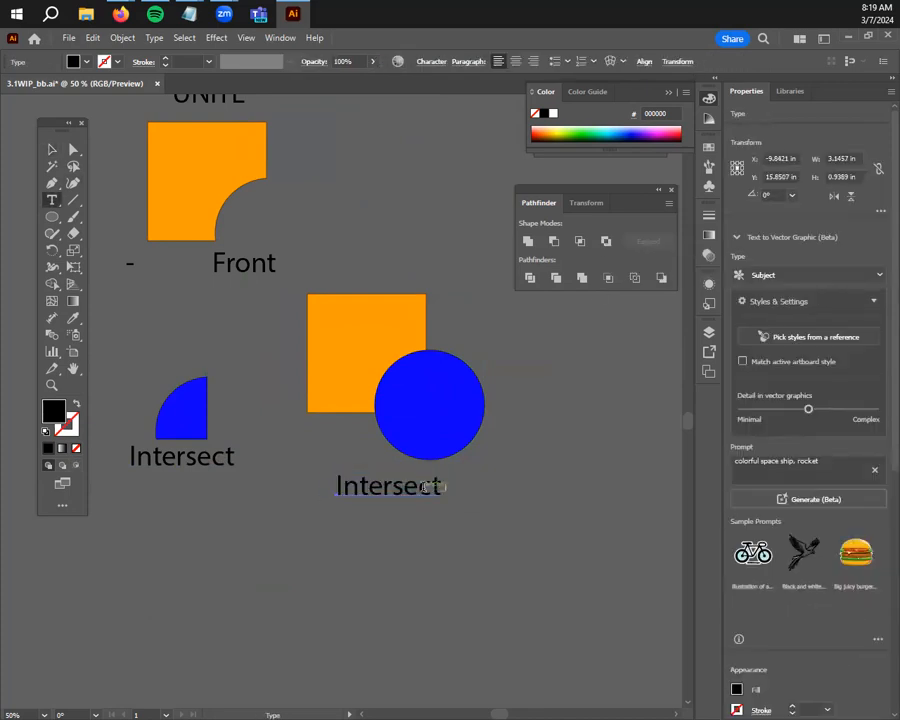
double_click(423, 487)
type("Exclud")
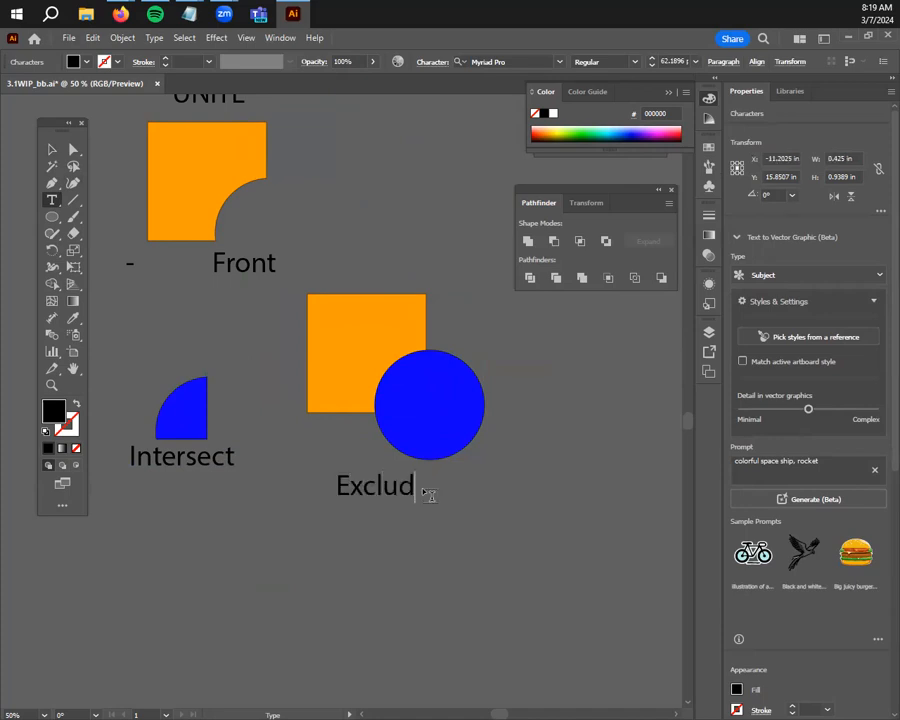
left_click(53, 150)
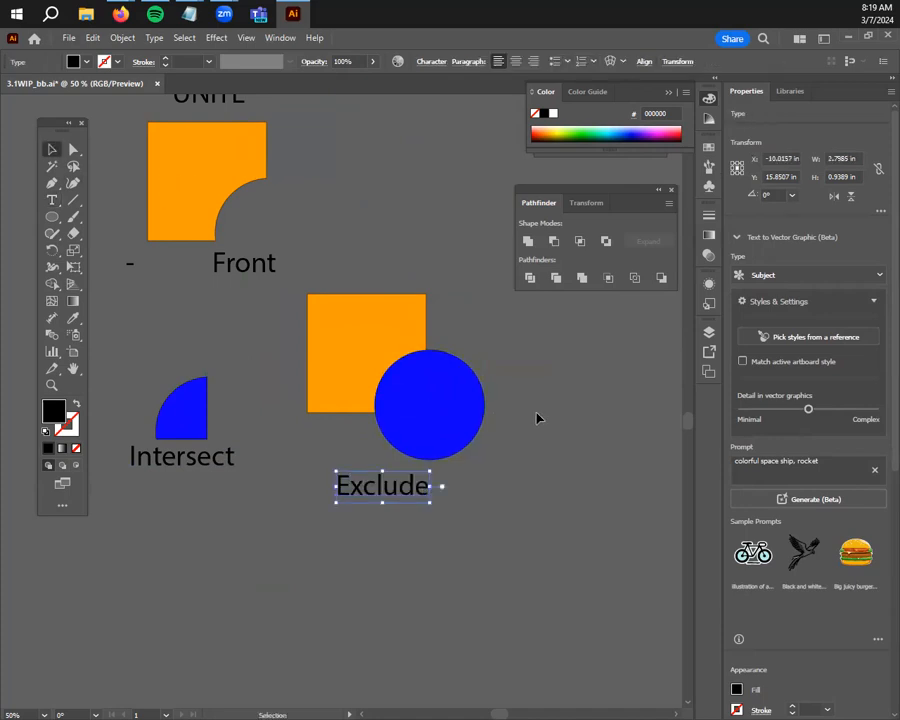
Apply Exclude to the square and circle above the Exclude label and move the resulting shape slightly up
left_click_drag(536, 415, 304, 316)
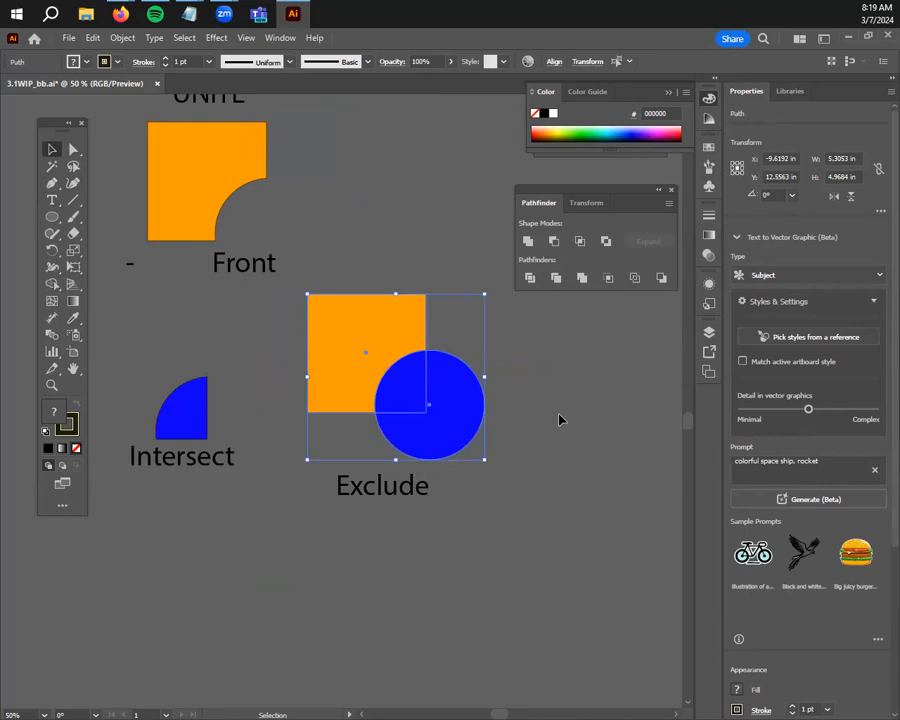
left_click(606, 241)
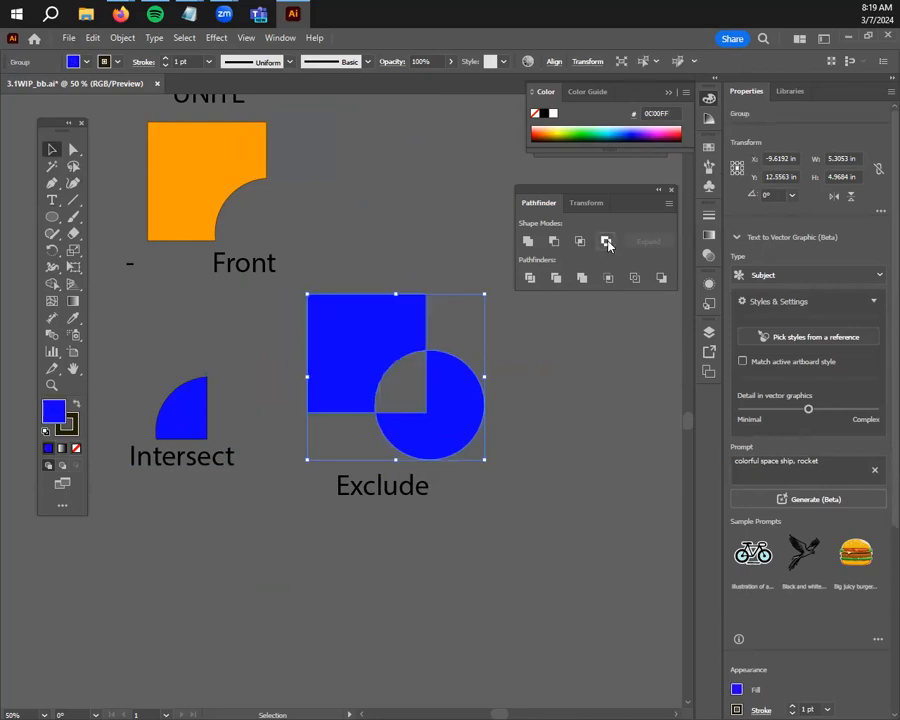
left_click(597, 413)
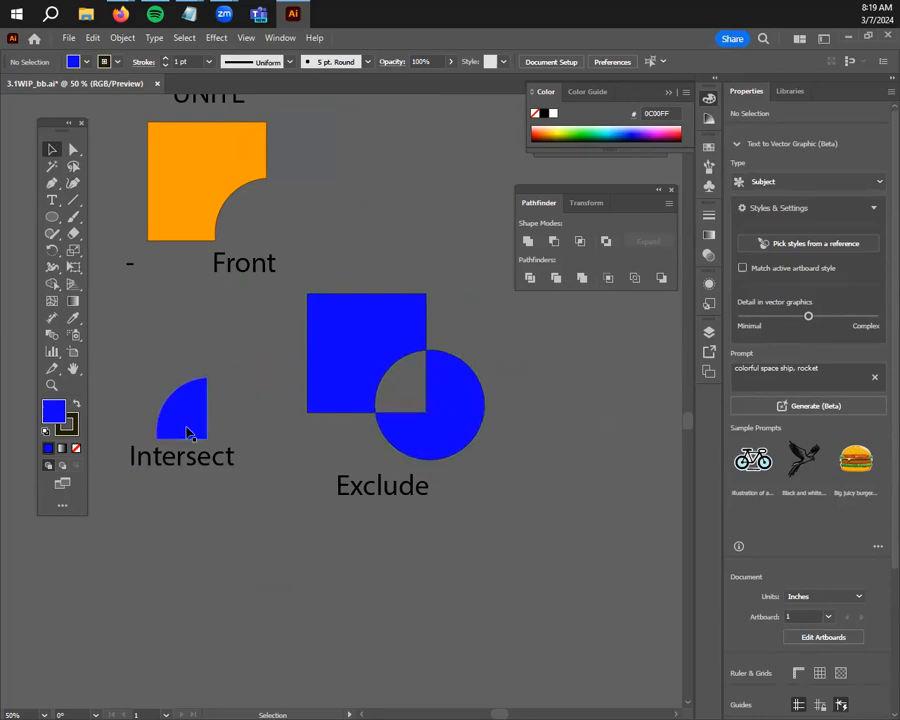
left_click_drag(478, 430, 473, 404)
left_click(415, 371)
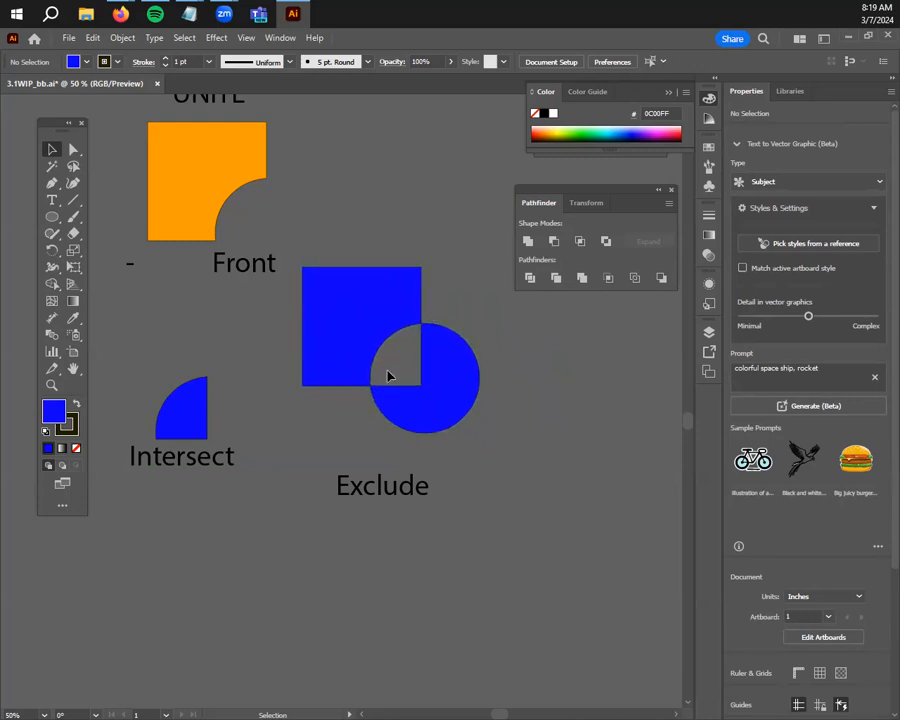
Ungroup the blue shape above the Exclude label
right_click(454, 376)
left_click(458, 375)
right_click(455, 373)
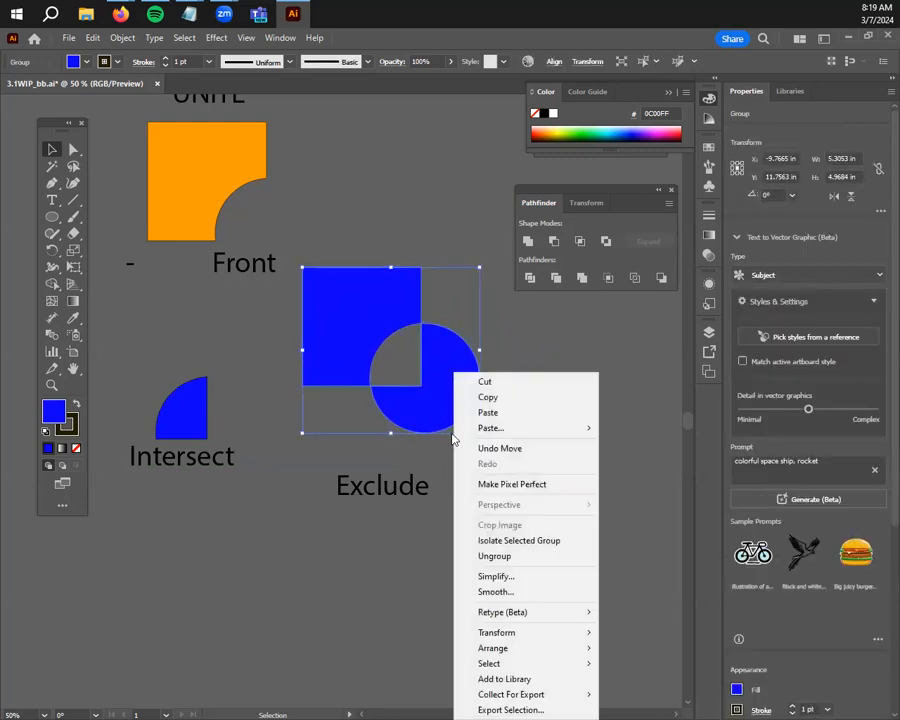
left_click(410, 413)
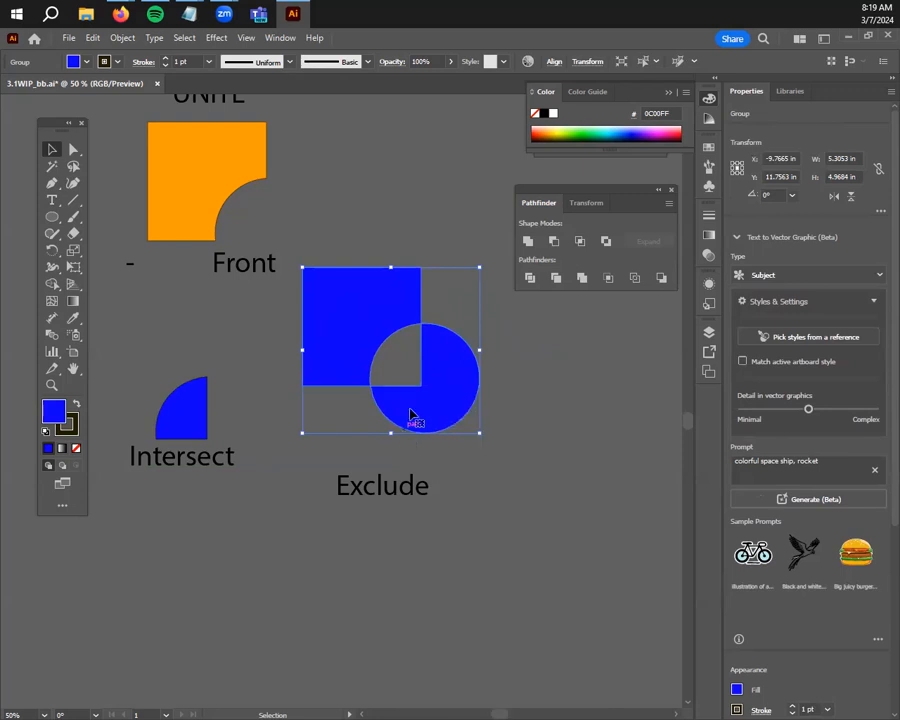
left_click(565, 418)
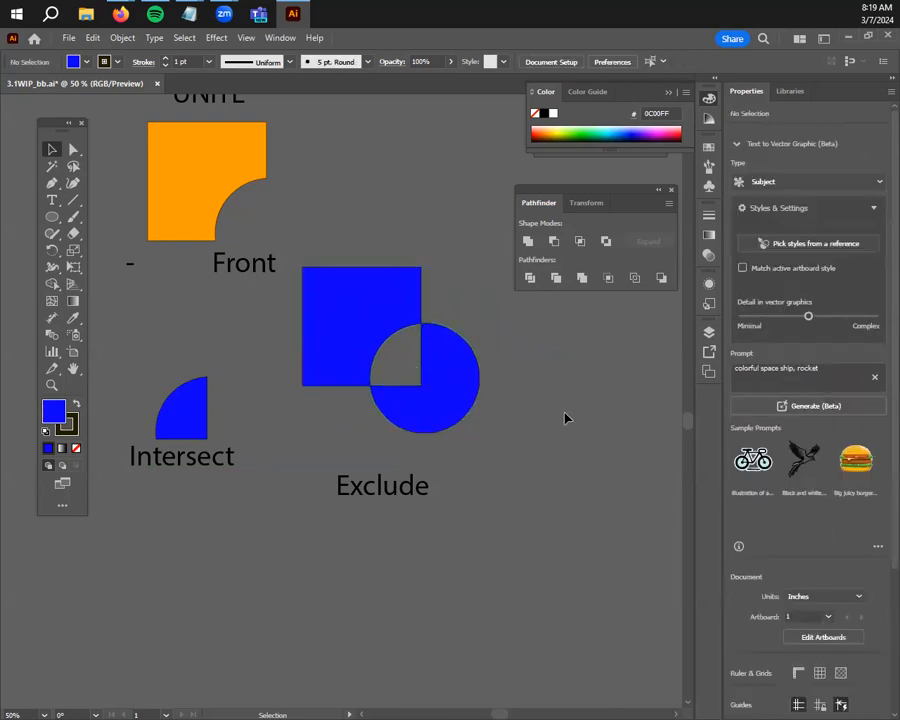
left_click(450, 392)
right_click(451, 393)
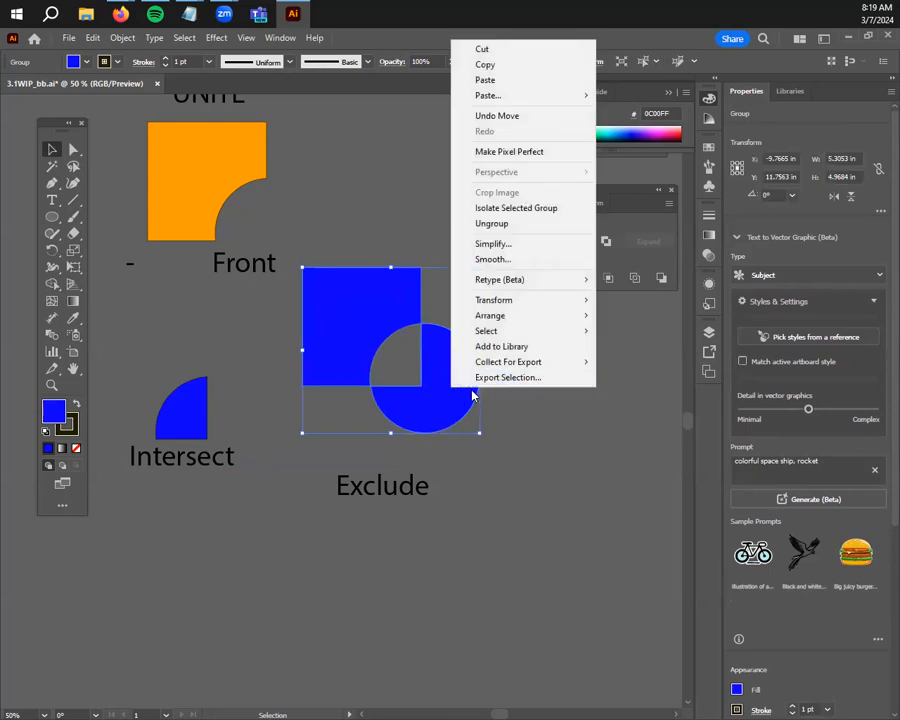
left_click(465, 404)
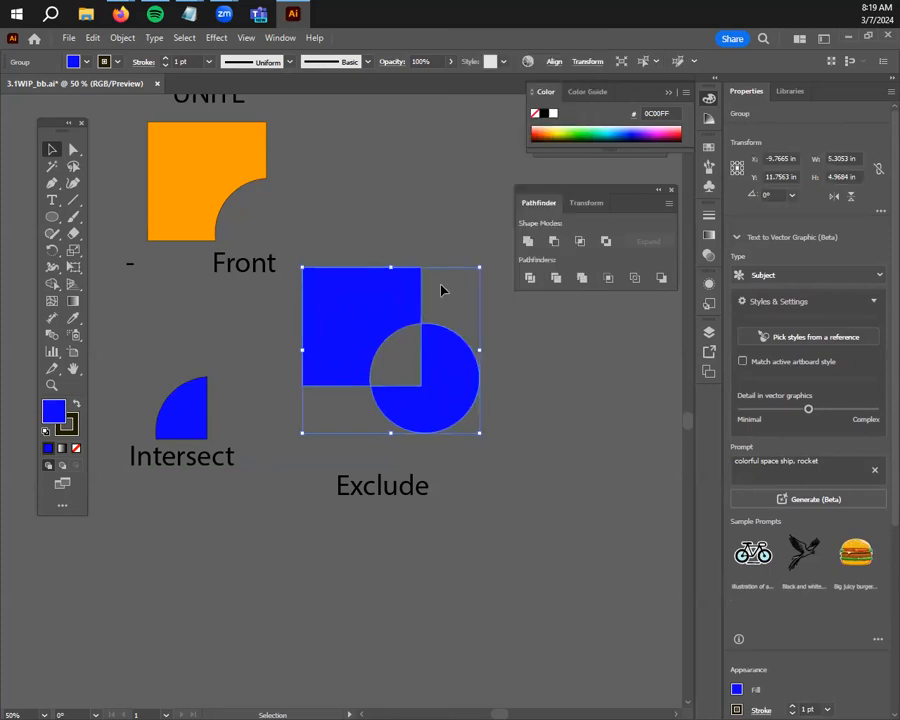
right_click(452, 406)
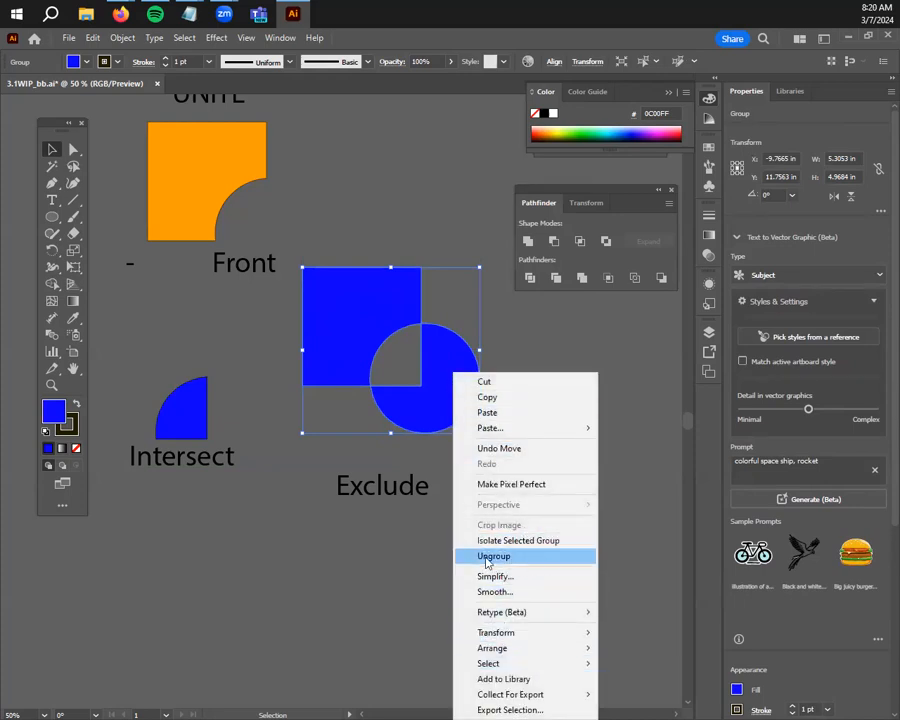
left_click(501, 558)
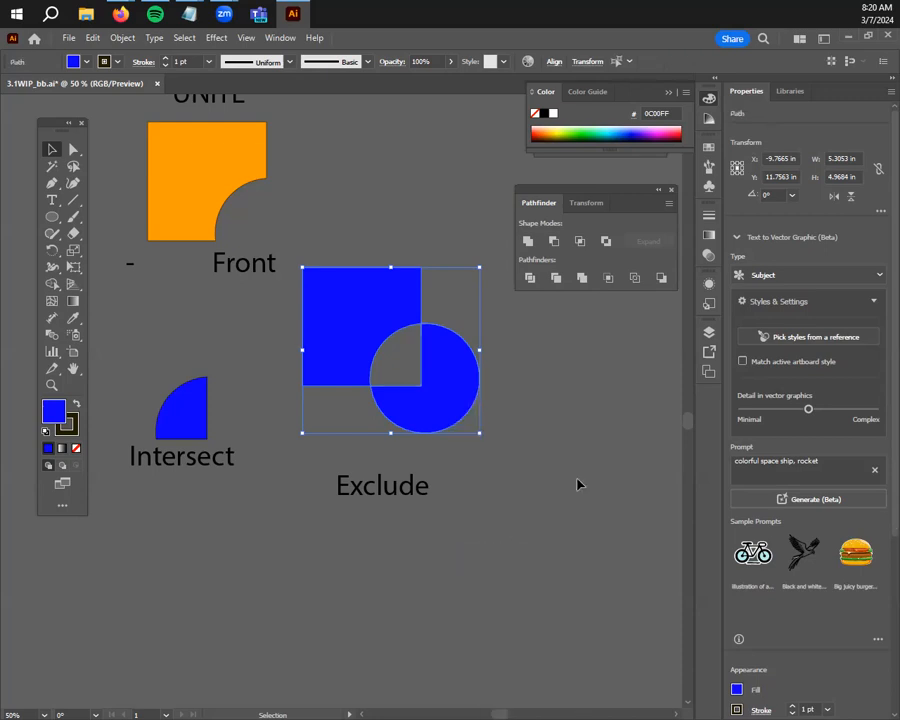
Move the ungrouped square and circle pieces of the Exclude shape apart and bring them back to their original alignment
left_click(578, 482)
left_click_drag(450, 408, 522, 406)
left_click_drag(352, 327, 340, 352)
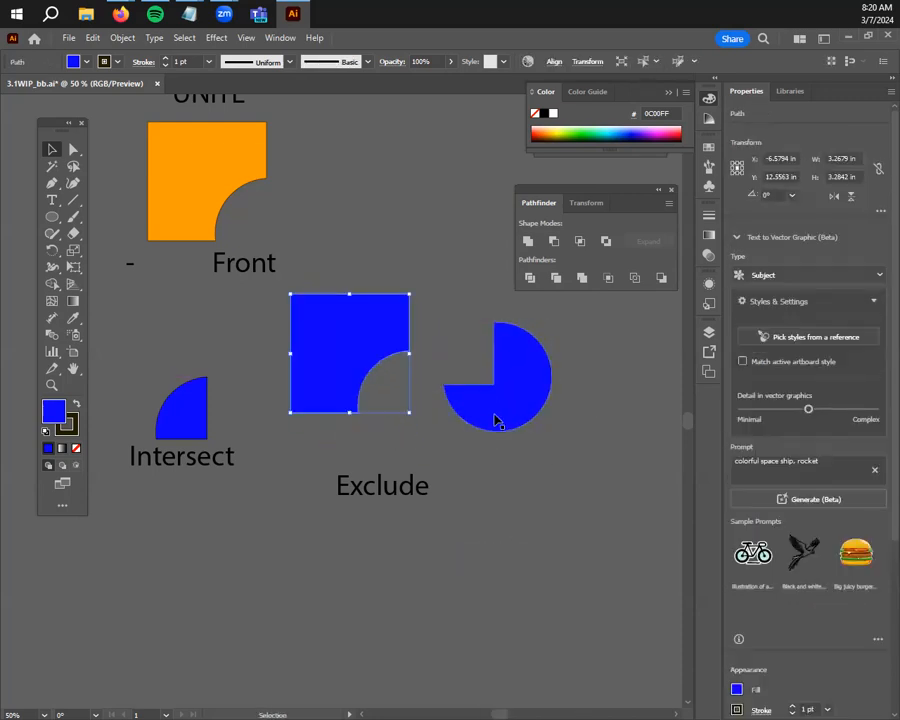
left_click_drag(495, 420, 421, 428)
left_click_drag(338, 359, 397, 355)
left_click_drag(446, 428, 534, 401)
left_click_drag(501, 404, 527, 457)
left_click(396, 347)
left_click(570, 459)
left_click_drag(385, 337, 360, 319)
left_click(508, 436)
left_click_drag(509, 440, 476, 410)
left_click(577, 485)
left_click_drag(372, 325, 372, 323)
Rearrange the Intersect and Exclude examples with their labels, placing Intersect to the right of the united shape and Exclude below it
left_click_drag(352, 249, 445, 367)
left_click_drag(382, 369, 362, 475)
left_click(388, 273)
scroll(380, 416, "down", 2)
left_click_drag(282, 418, 265, 357)
left_click_drag(308, 495, 483, 344)
left_click_drag(489, 632, 428, 434)
Change the label below the united blue shape to Unite
left_click(356, 412)
double_click(348, 386)
double_click(348, 386)
type("Unite")
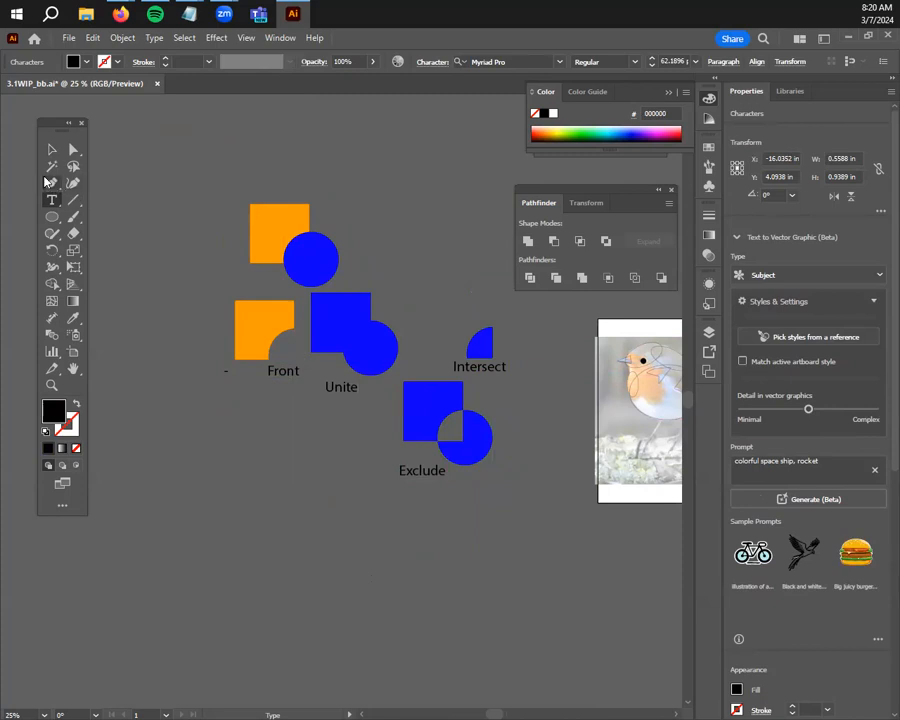
key("Escape")
left_click(283, 369)
left_click(368, 591)
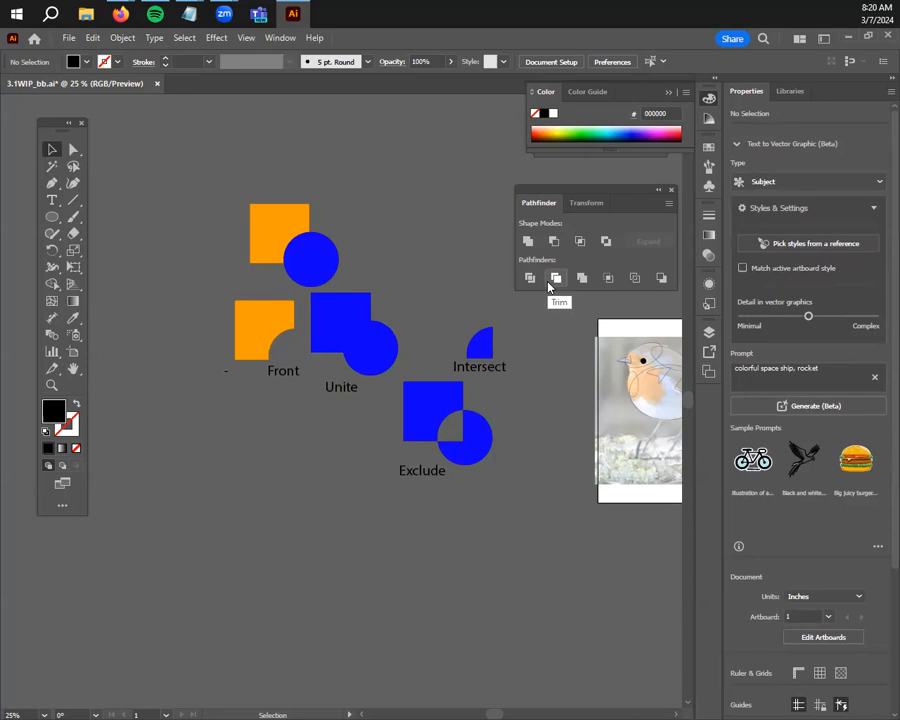
left_click(375, 368)
left_click(306, 488)
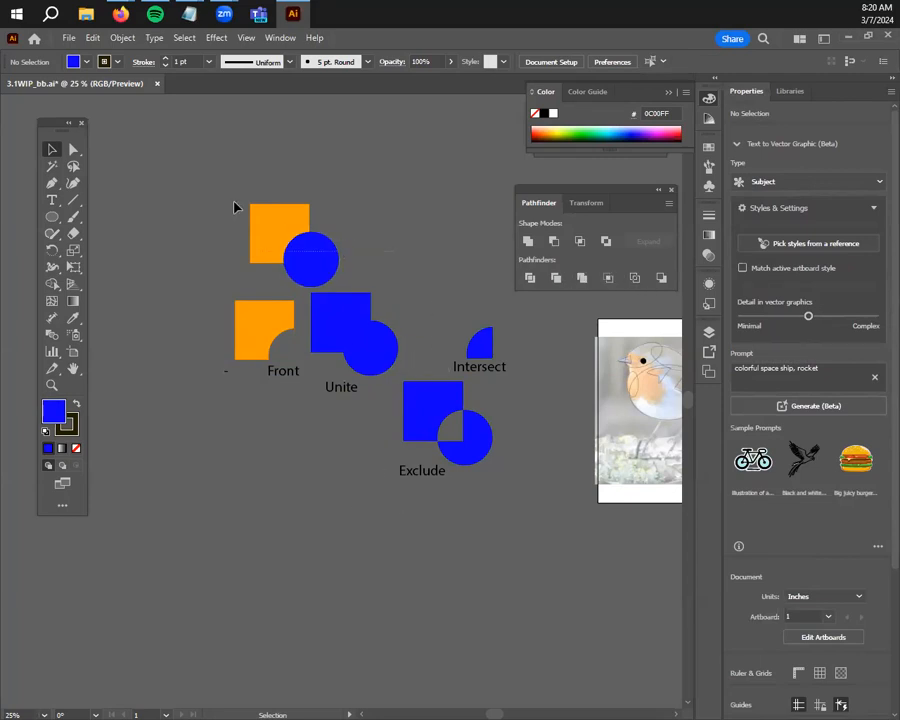
Duplicate the original orange square and blue circle pair into the empty area below and left of the examples
left_click(280, 241)
left_click_drag(287, 243, 113, 545)
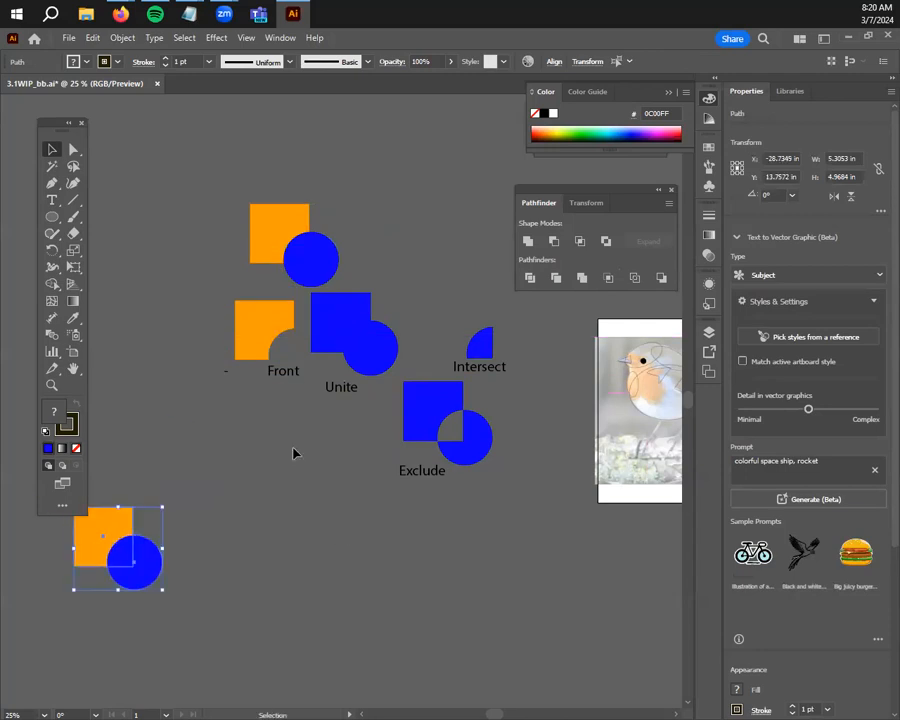
Add the text Shaape Modes, enlarge it to heading size and position it below the Unite label
left_click(52, 199)
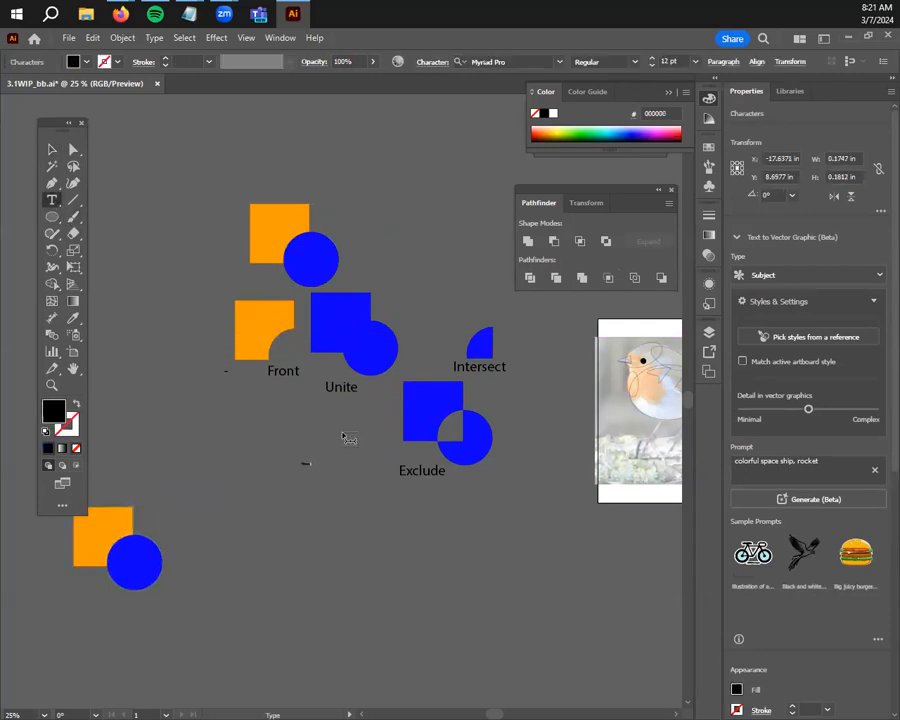
key("Escape")
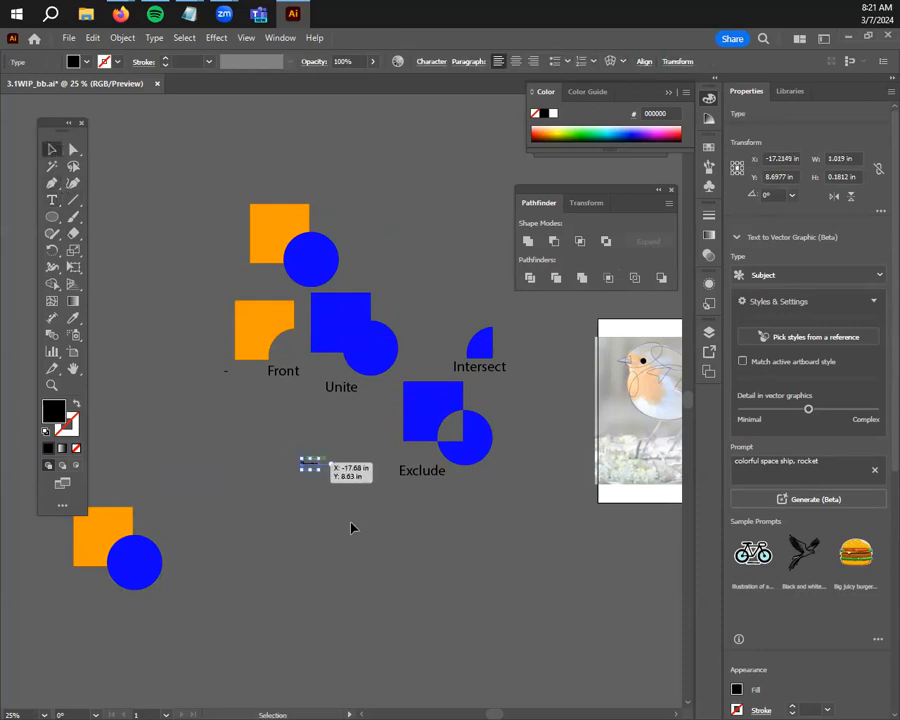
left_click_drag(338, 485, 482, 592)
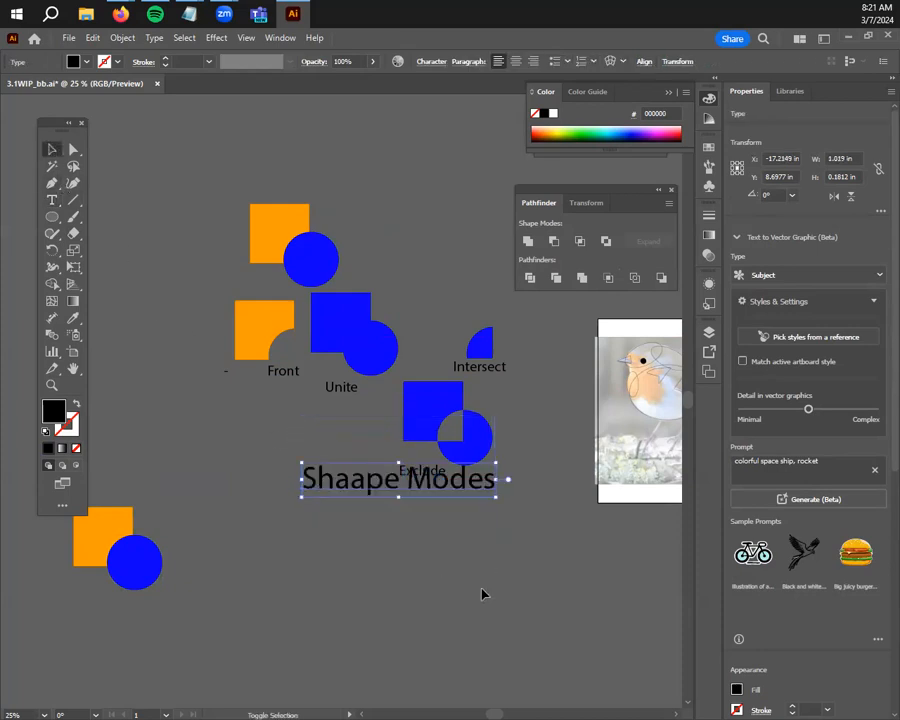
left_click_drag(421, 480, 295, 419)
Correct the heading's spelling to Shape Modes and save the document
key("t")
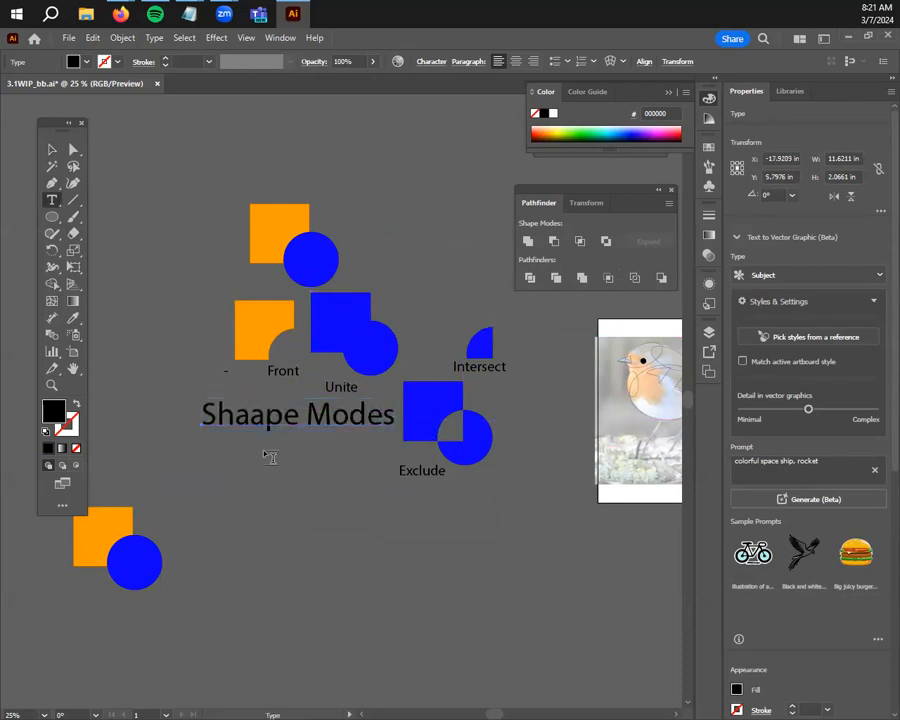
left_click(262, 417)
key("BackSpace")
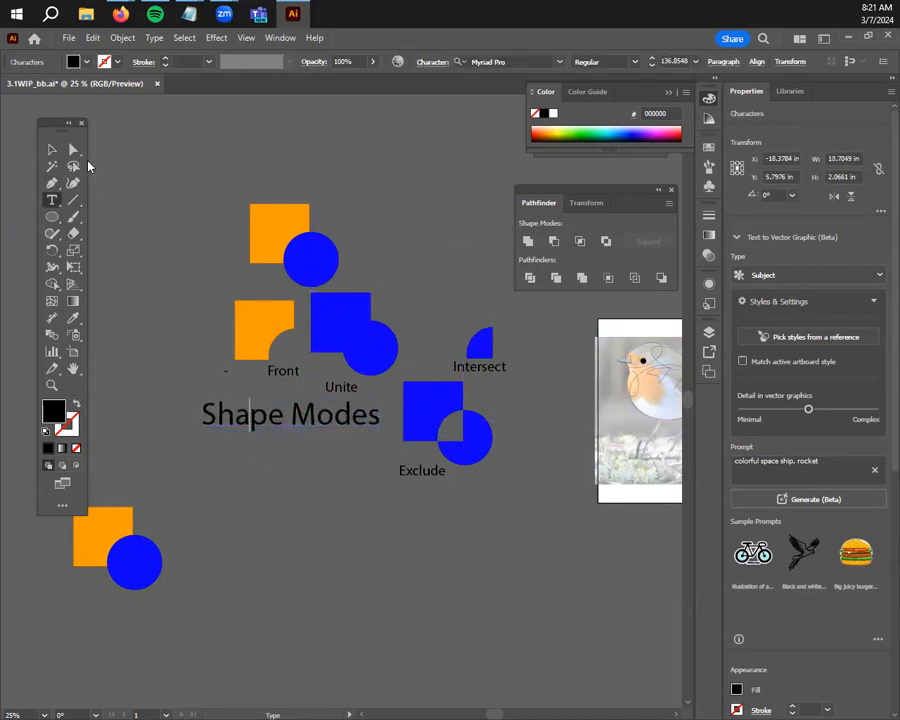
key("Escape")
left_click(147, 275)
key("ctrl+s")
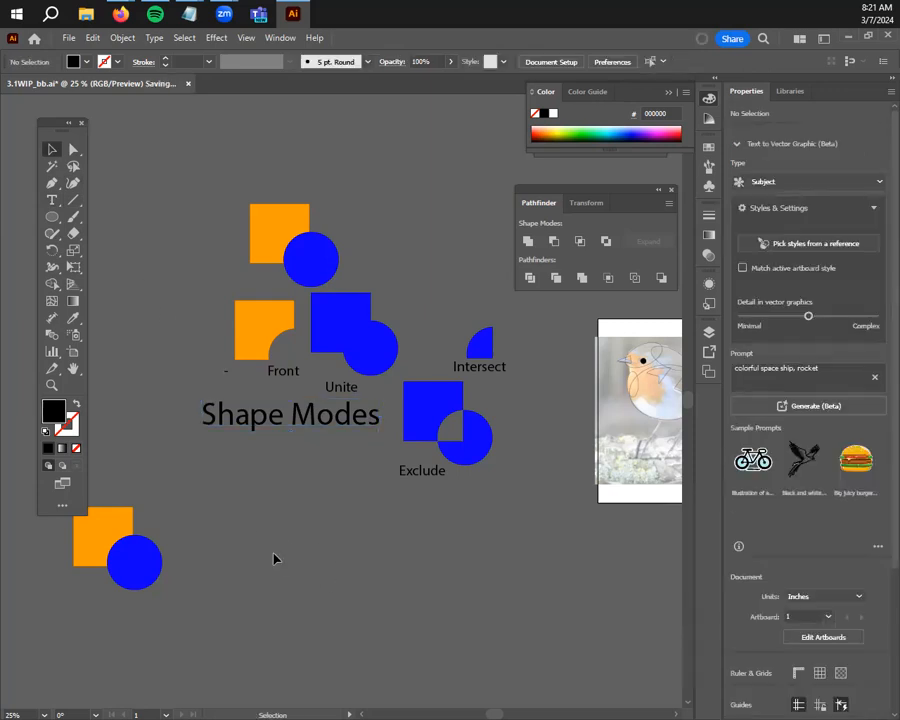
Duplicate the Shape Modes heading above the copied square and circle pair and change its text to Pathfinder
left_click_drag(324, 408, 273, 398)
key("t")
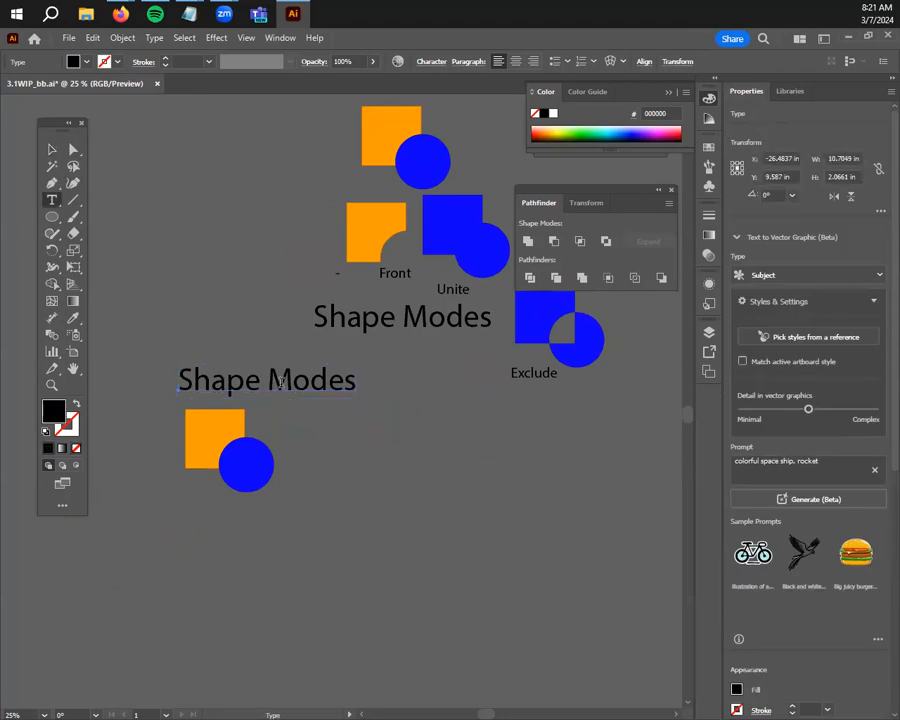
triple_click(290, 386)
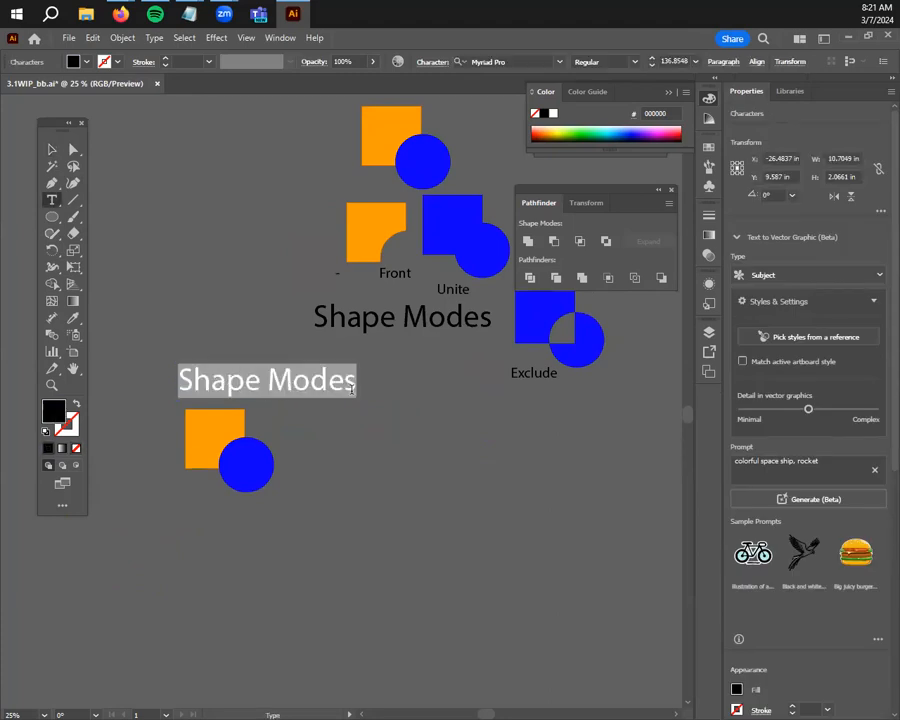
type("Pathfinder")
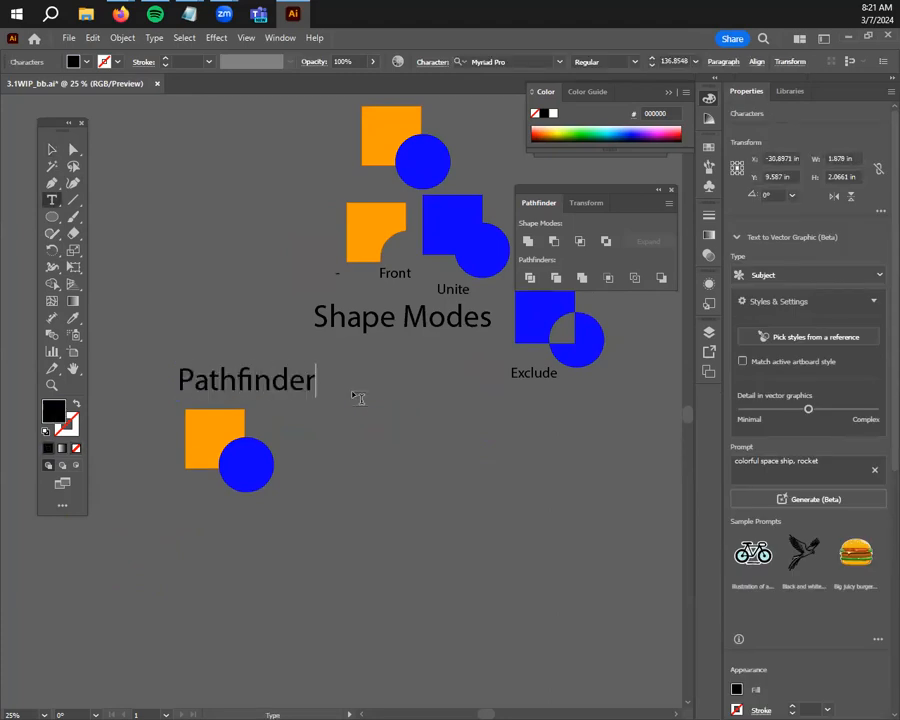
key("Escape")
left_click(346, 504)
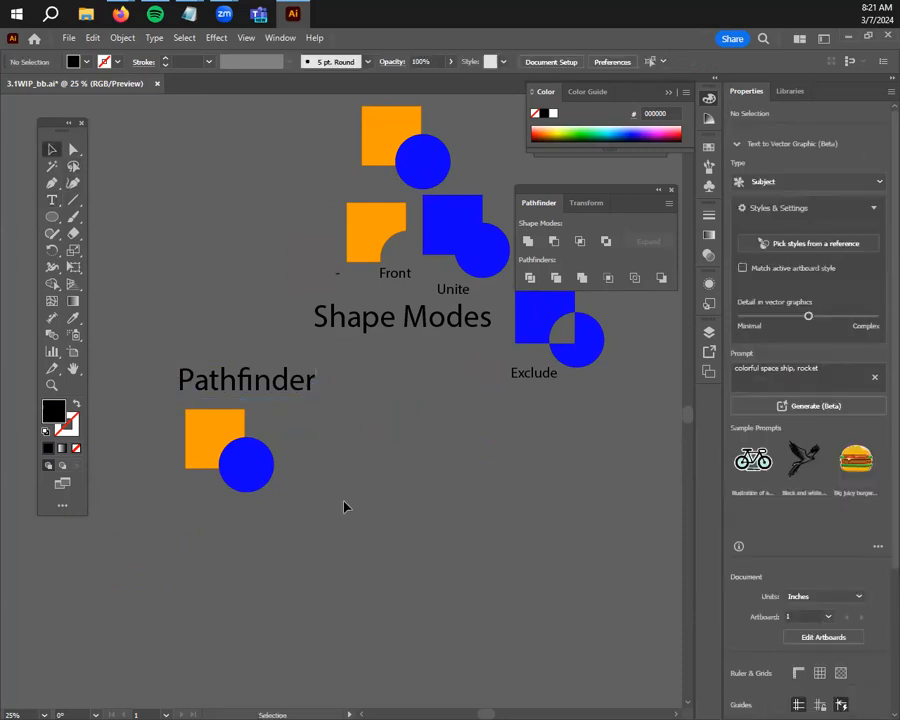
Try to apply Divide to the square and circle pair under the Pathfinder heading
scroll(341, 501, "up", 2)
scroll(341, 501, "down", 1)
left_click_drag(396, 482, 508, 433)
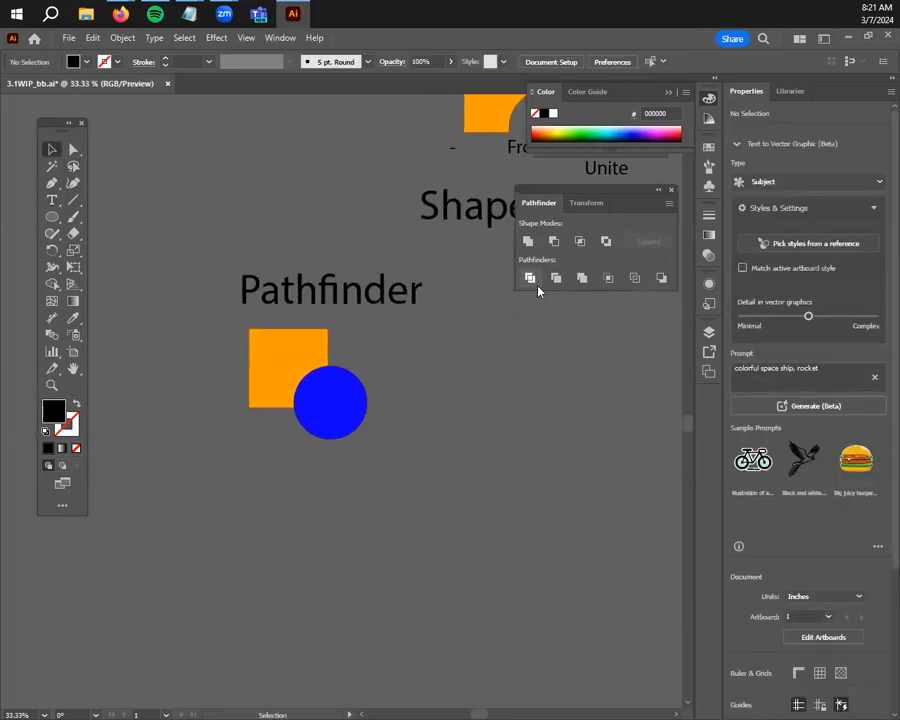
left_click(533, 279)
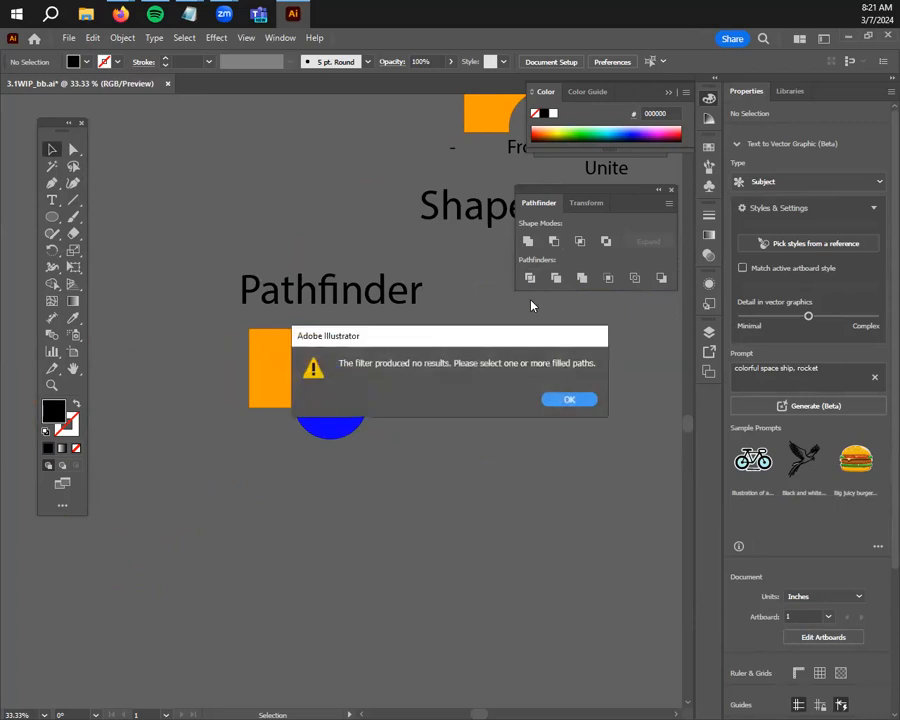
left_click(569, 399)
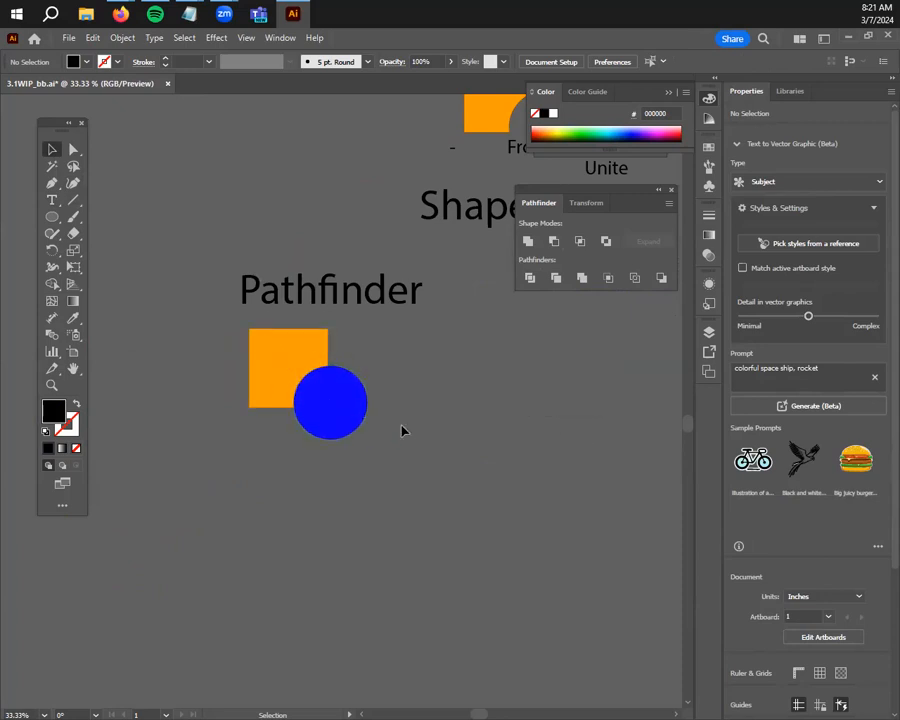
left_click_drag(239, 352, 285, 481)
left_click(471, 247)
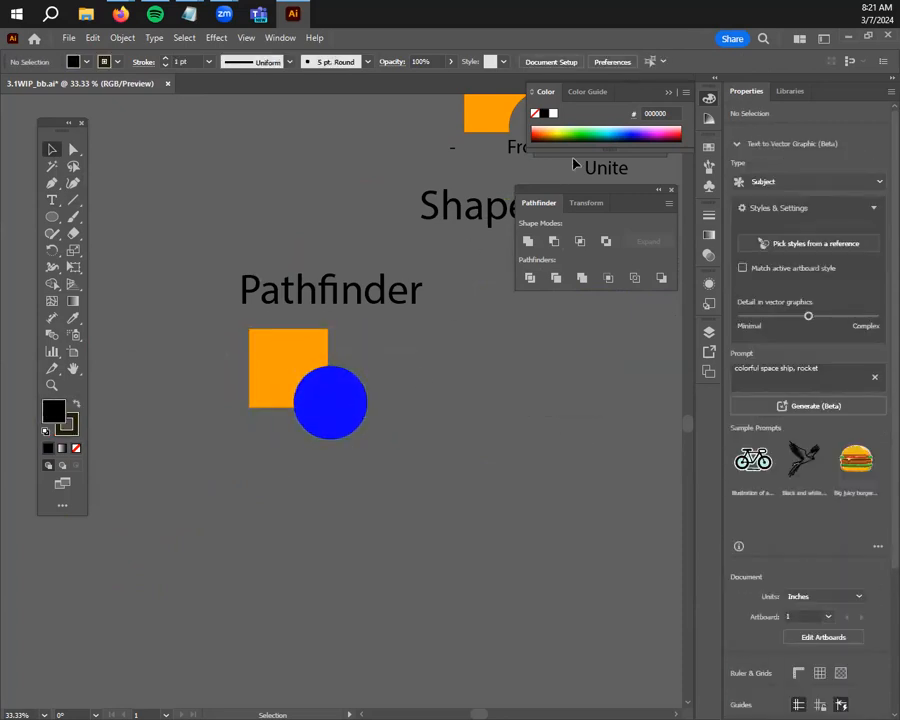
Copy the Unite label under the Pathfinder pair, change it to Divide and place it just below the shapes
left_click_drag(611, 172, 302, 471)
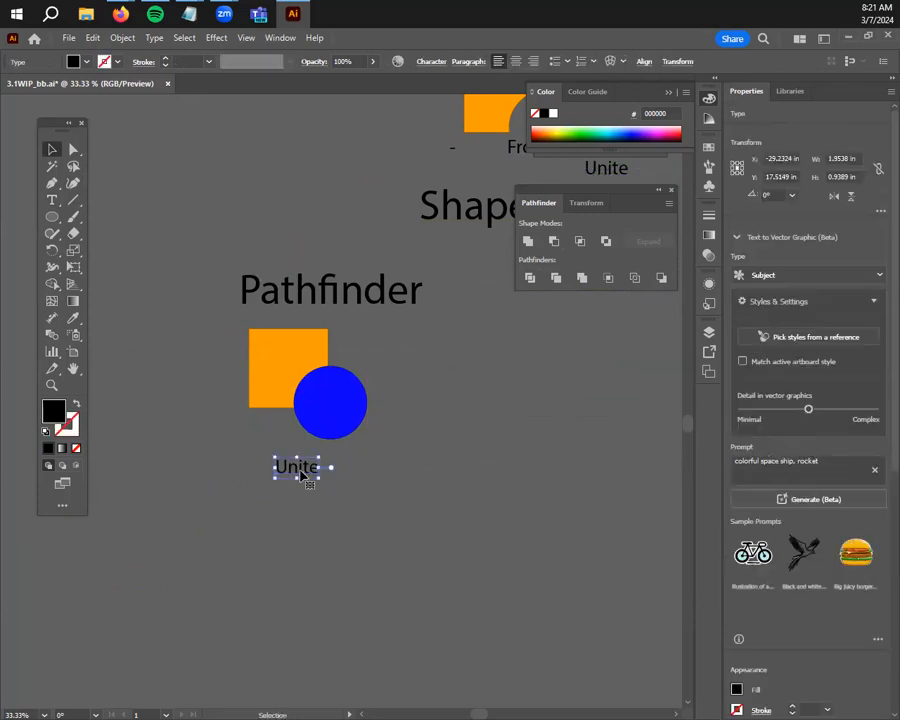
double_click(303, 470)
double_click(302, 470)
type("Divide")
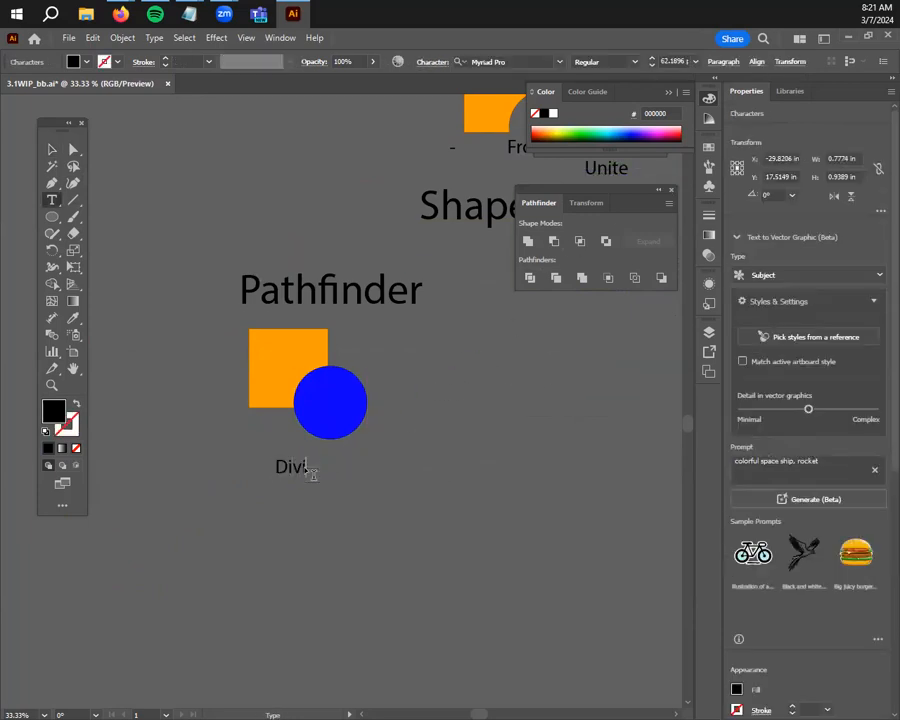
left_click(54, 150)
left_click(348, 412)
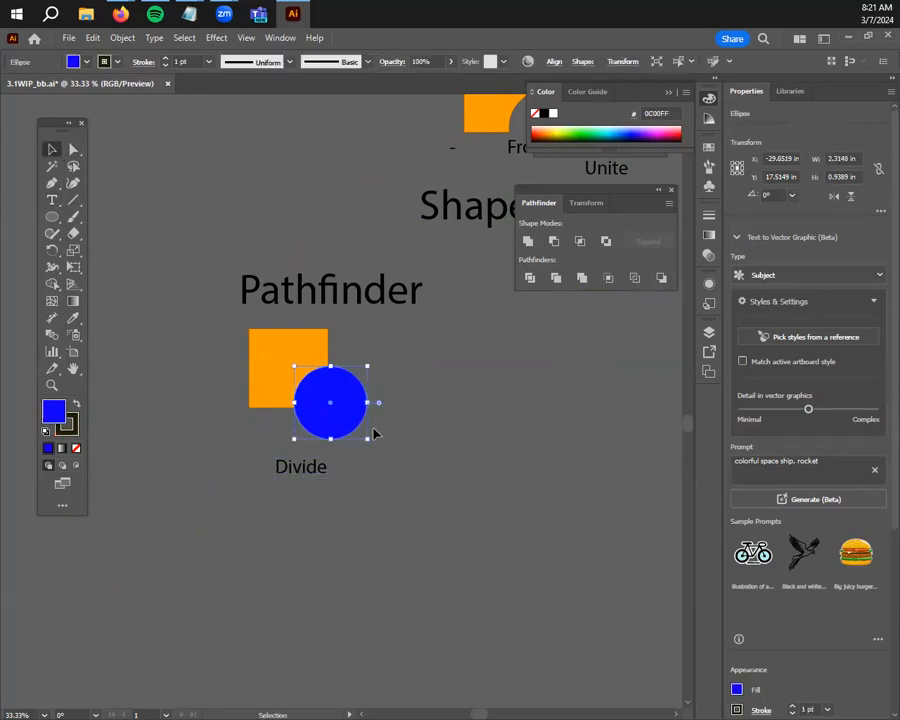
left_click(379, 436)
left_click_drag(303, 468, 279, 451)
left_click(420, 424)
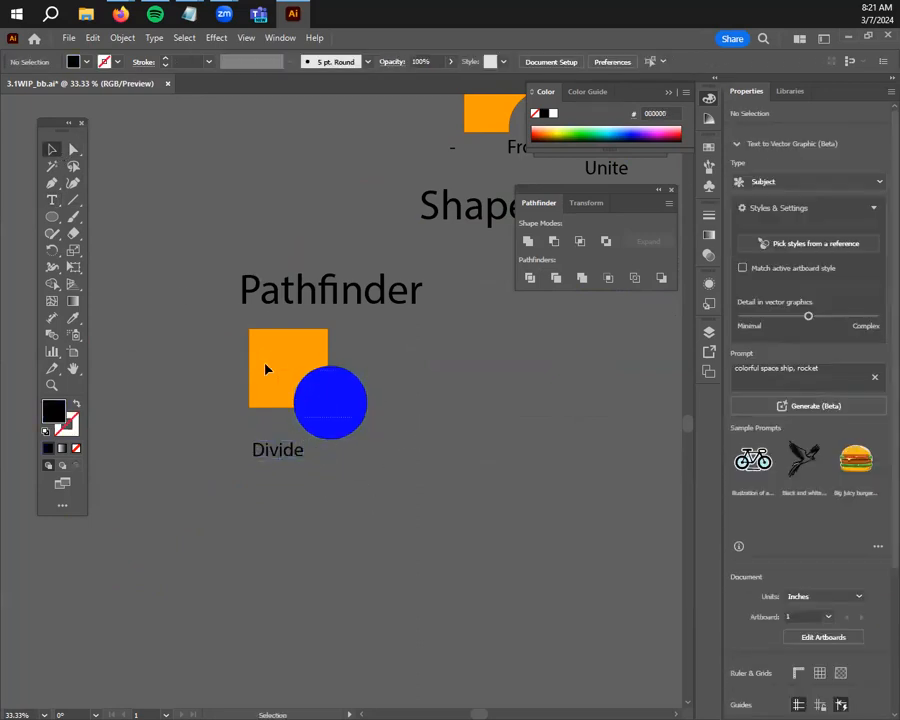
Apply Divide to the orange square and blue circle above the Divide label and select the divided group
left_click_drag(163, 346, 530, 460)
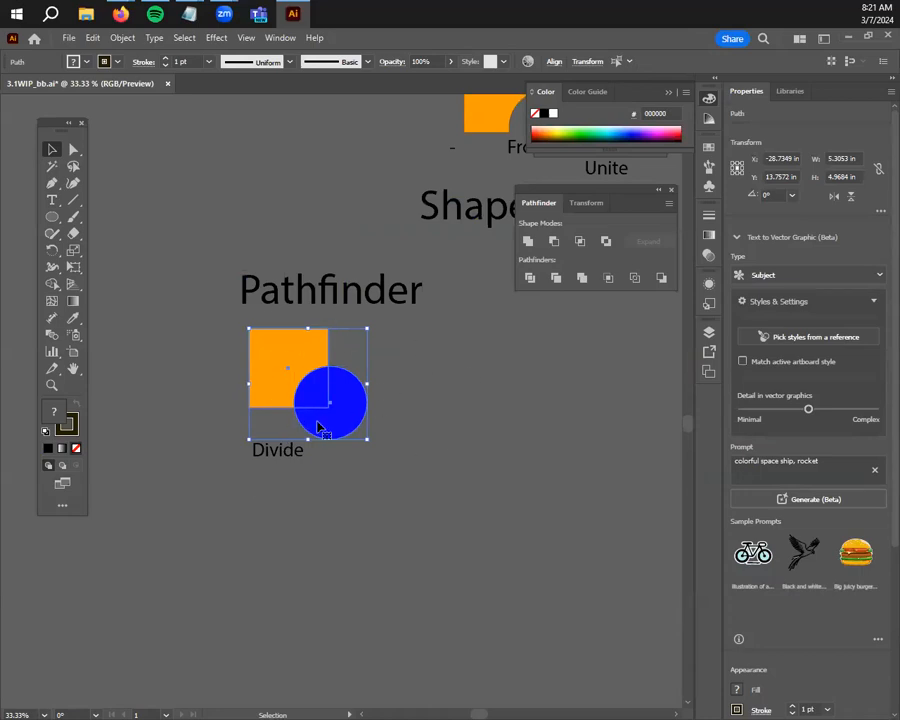
left_click(530, 280)
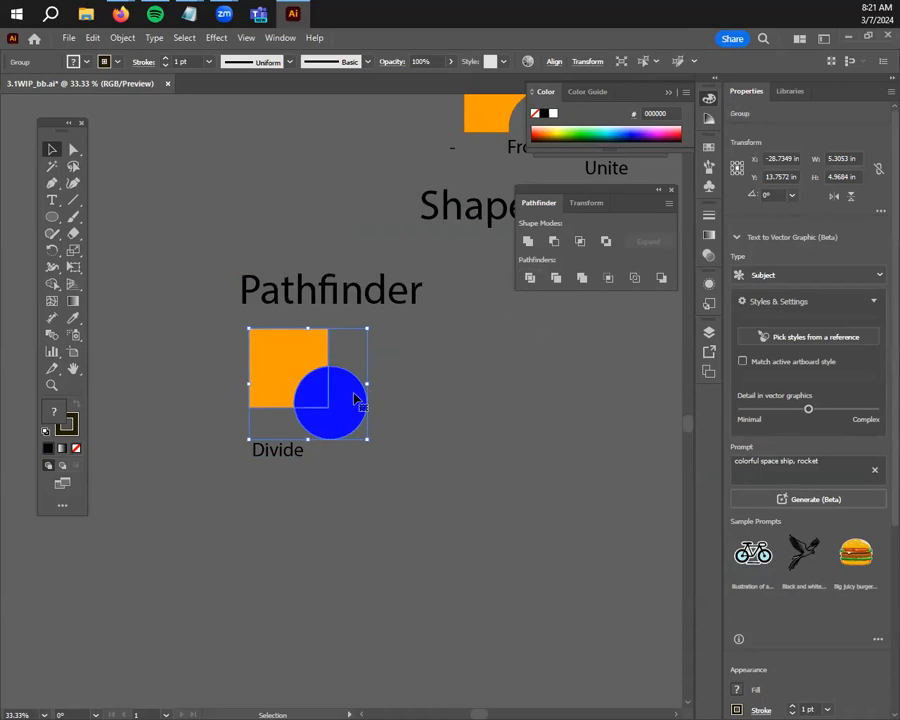
scroll(352, 402, "up", 1)
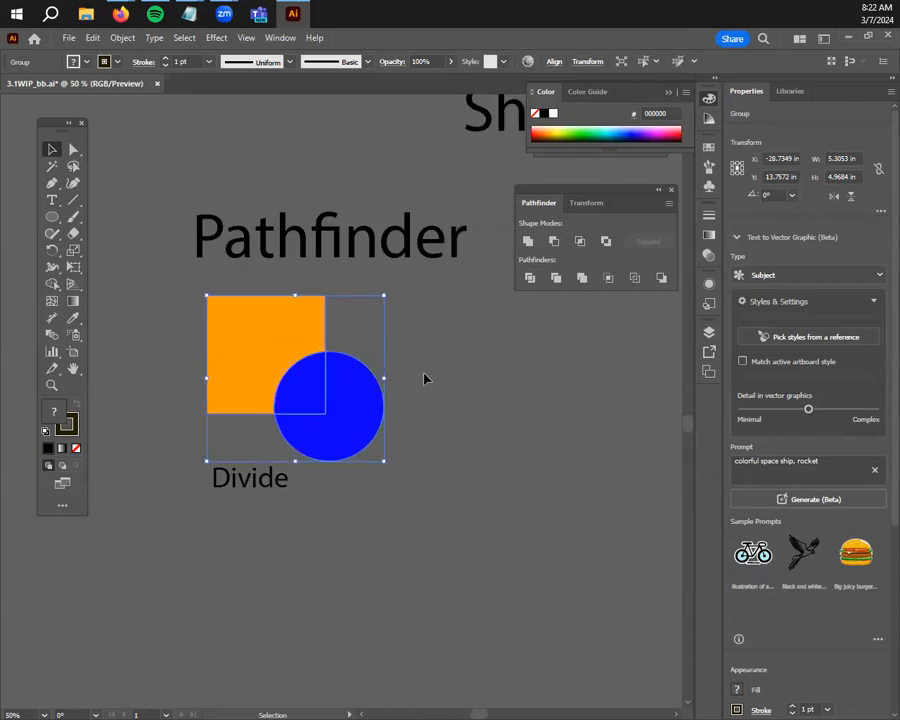
left_click(464, 389)
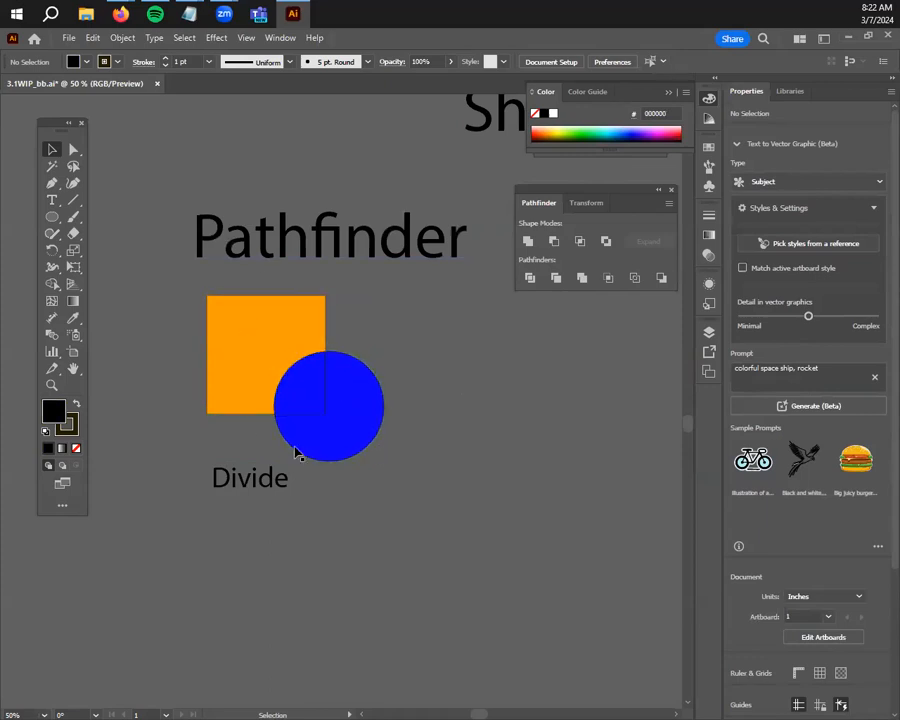
left_click(263, 346)
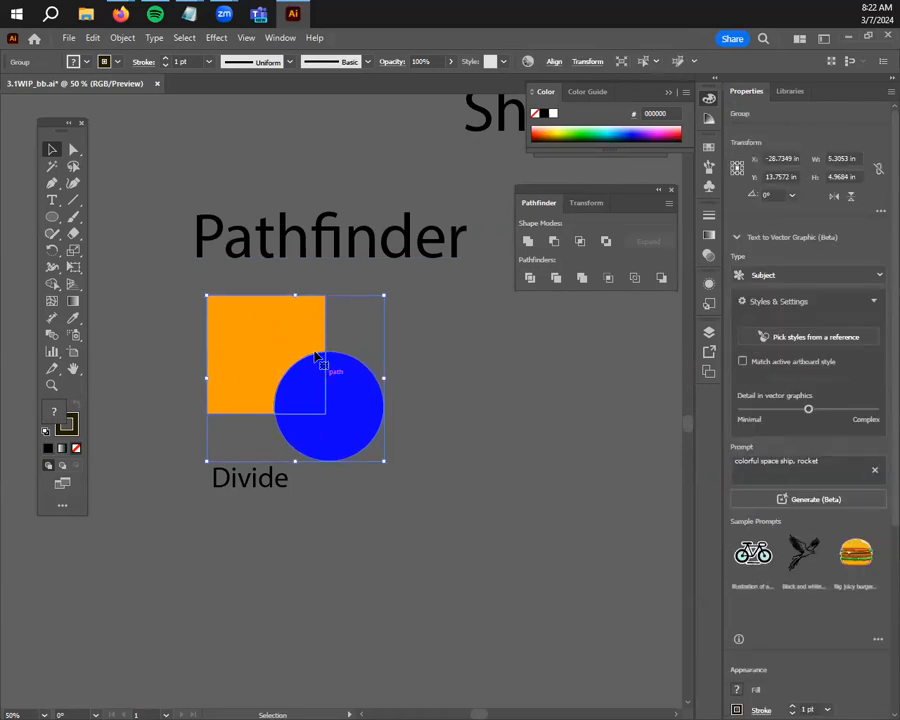
Ungroup the divided shapes and pull the orange piece, the blue overlap piece and the remaining blue circle piece apart
right_click(268, 338)
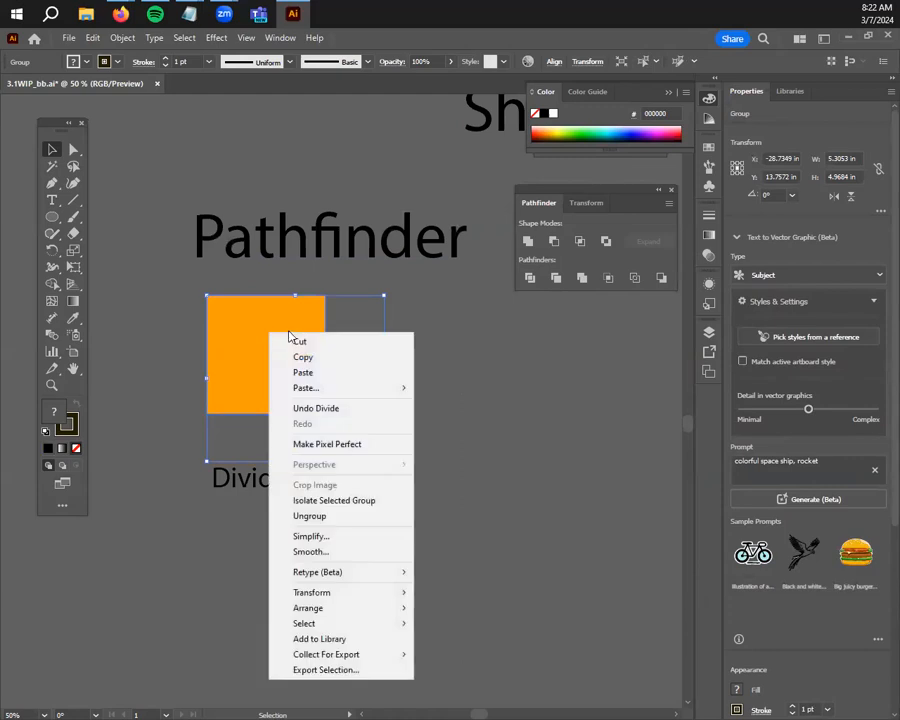
left_click(353, 519)
left_click(368, 440)
left_click_drag(342, 428, 434, 424)
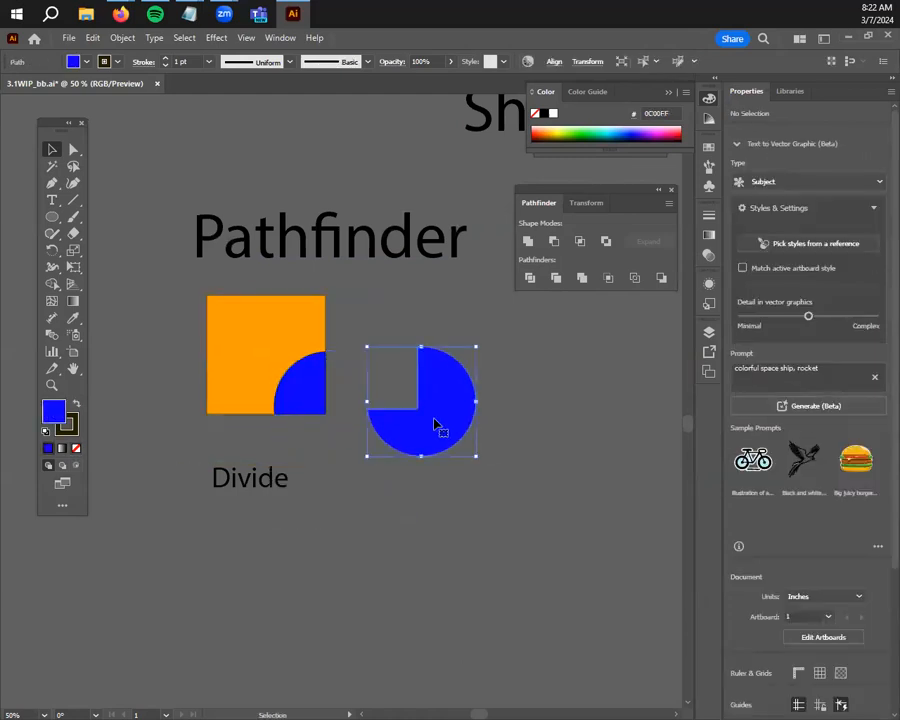
left_click_drag(280, 403, 325, 356)
left_click_drag(243, 362, 185, 350)
left_click(530, 504)
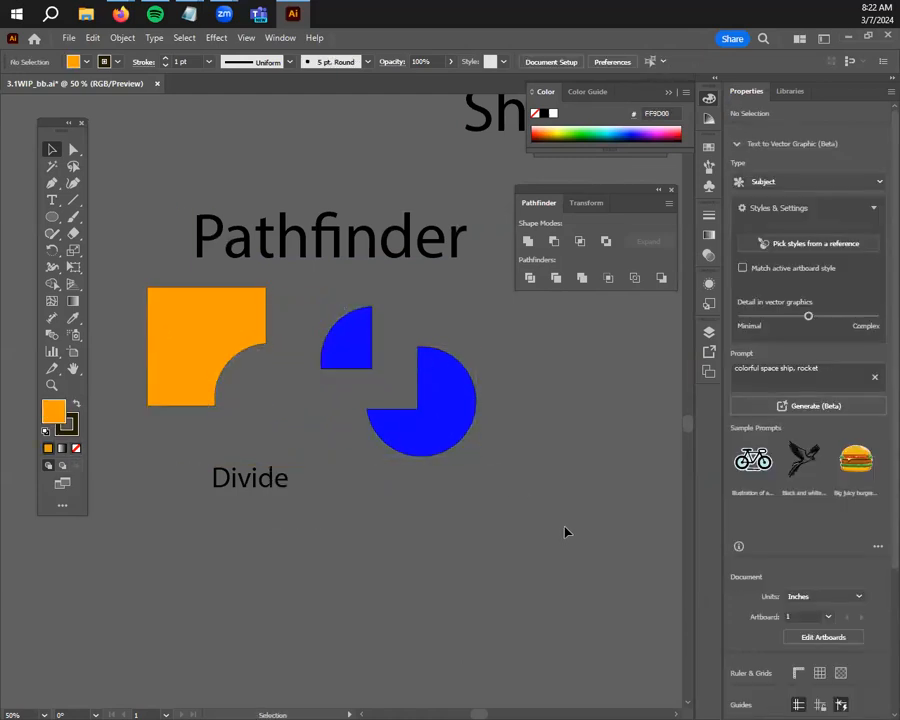
Move the three divided pieces back together, leaving narrow gaps between them
left_click_drag(207, 330, 226, 326)
left_click_drag(366, 357, 284, 402)
left_click(455, 428)
left_click_drag(424, 431, 333, 446)
left_click(449, 510)
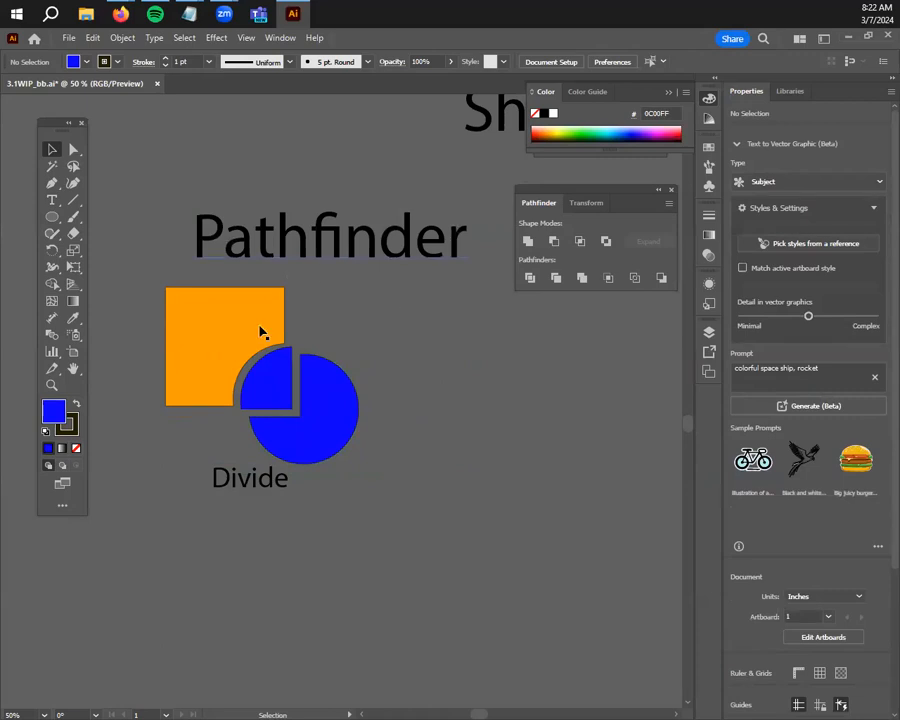
Copy the original square and circle pair from above Shape Modes to beside the divided shapes
scroll(307, 465, "down", 1)
left_click_drag(474, 503, 320, 622)
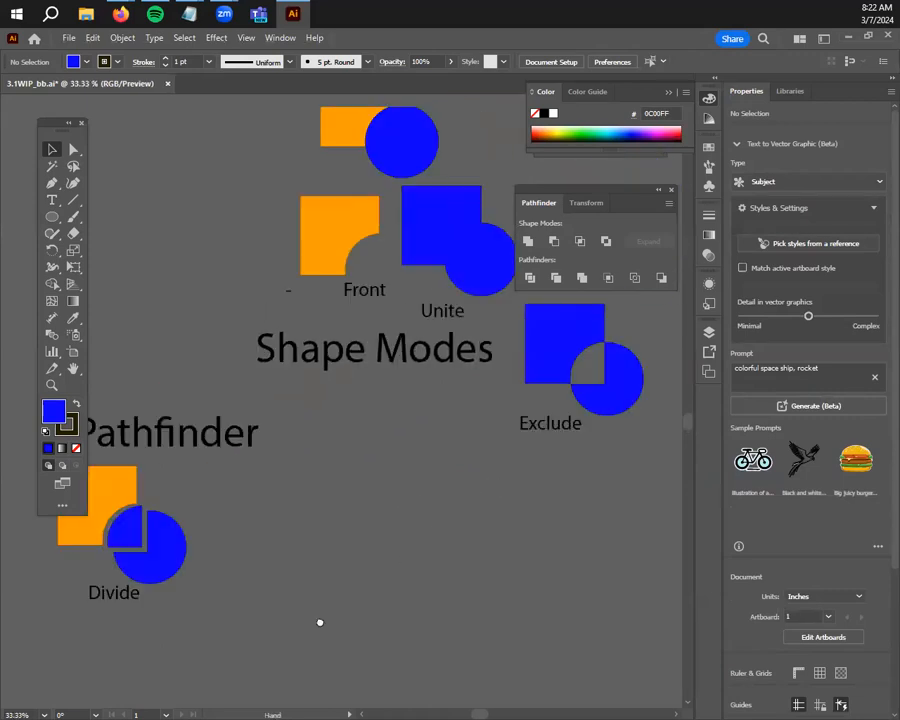
scroll(325, 535, "down", 1)
left_click(390, 245)
left_click_drag(390, 245, 307, 534)
left_click(436, 521)
scroll(436, 521, "up", 1)
left_click_drag(366, 528, 422, 466)
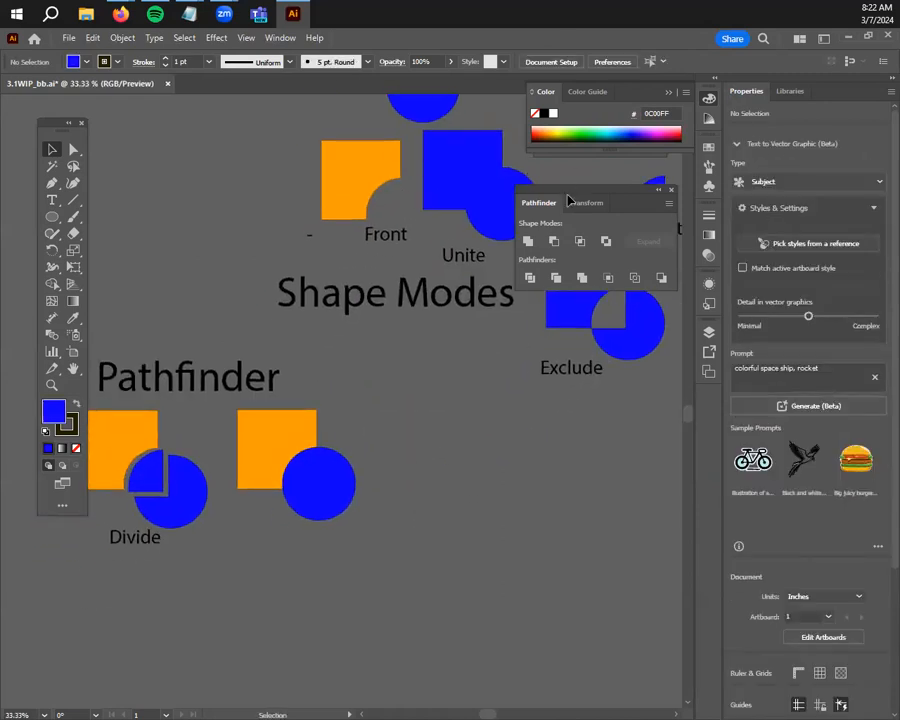
Move the Divide label beneath the new square and circle pair and change its text to Trim
scroll(452, 509, "up", 2)
left_click_drag(309, 523, 557, 425)
scroll(490, 437, "down", 1)
left_click_drag(175, 461, 363, 466)
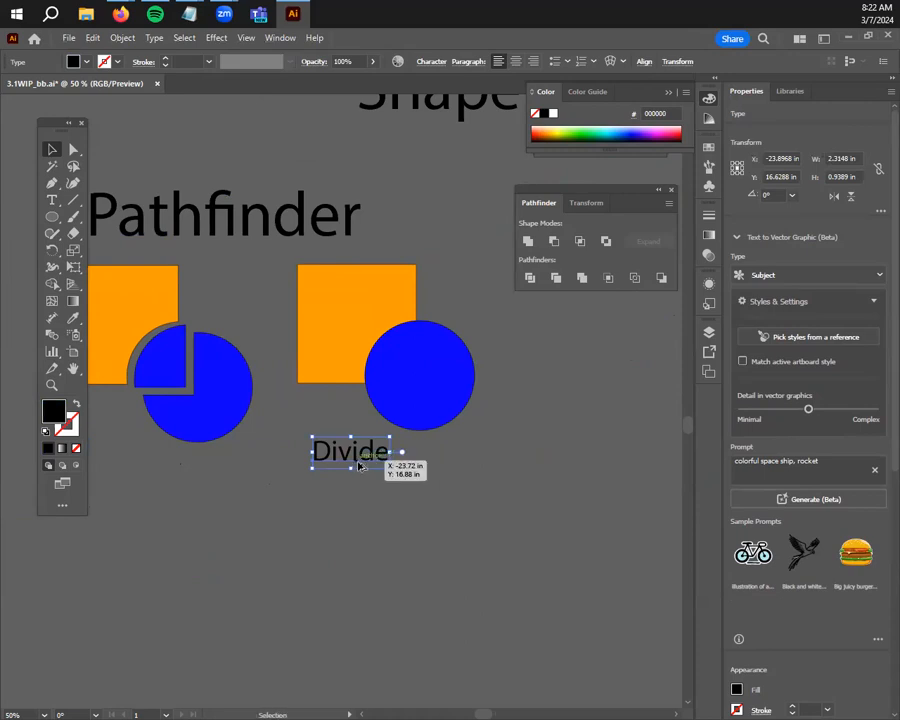
double_click(357, 457)
double_click(357, 457)
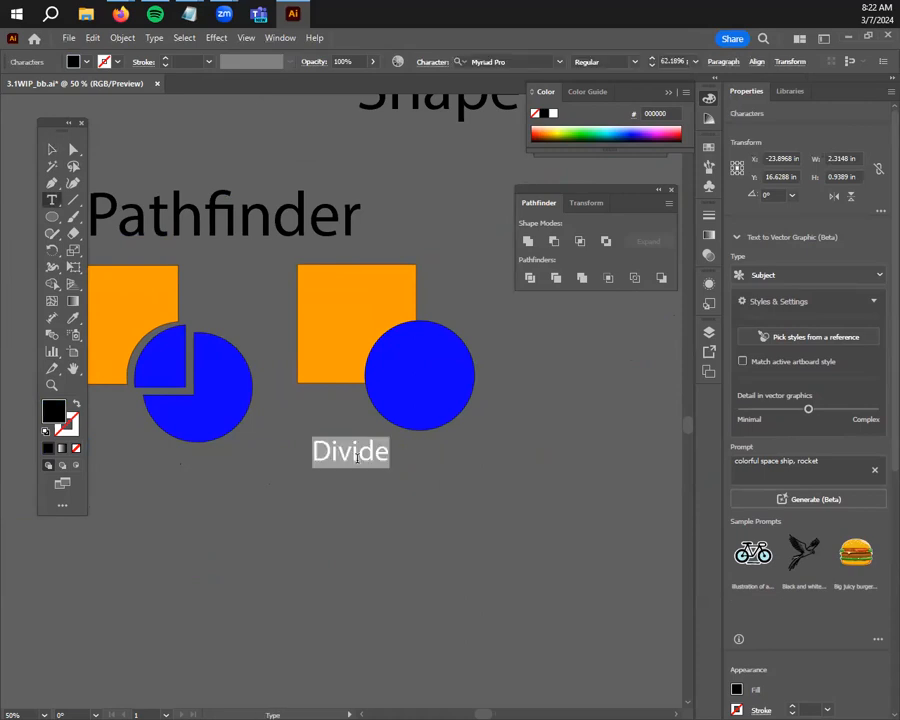
type("tri")
key("BackSpace")
key("BackSpace")
key("BackSpace")
type("Trimp")
key("BackSpace")
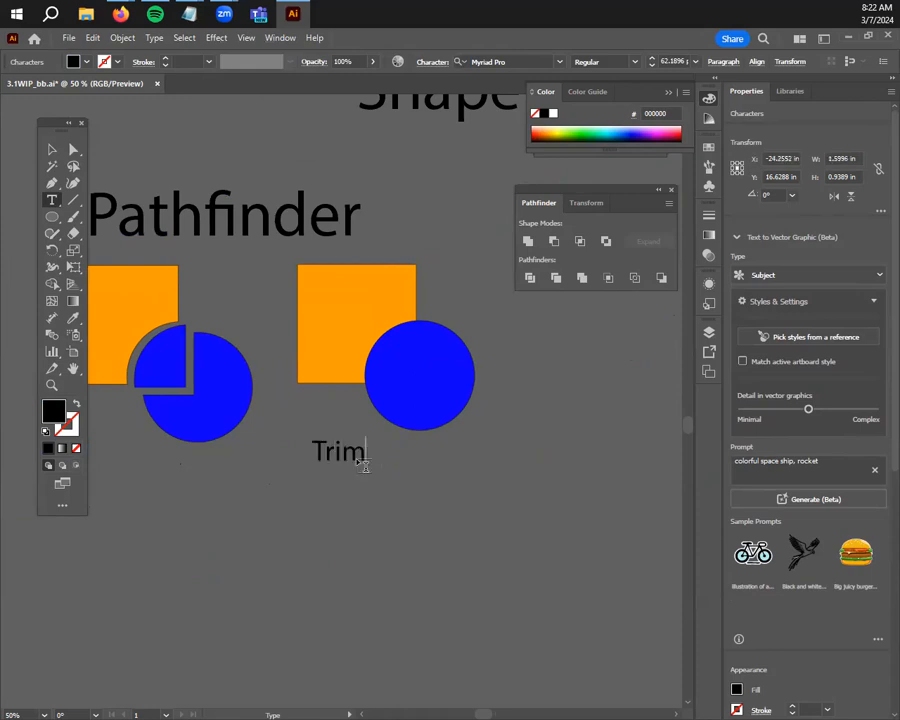
Center the Trim label under the second square and circle pair
left_click(52, 149)
left_click(336, 506)
left_click_drag(335, 456, 362, 461)
left_click(492, 474)
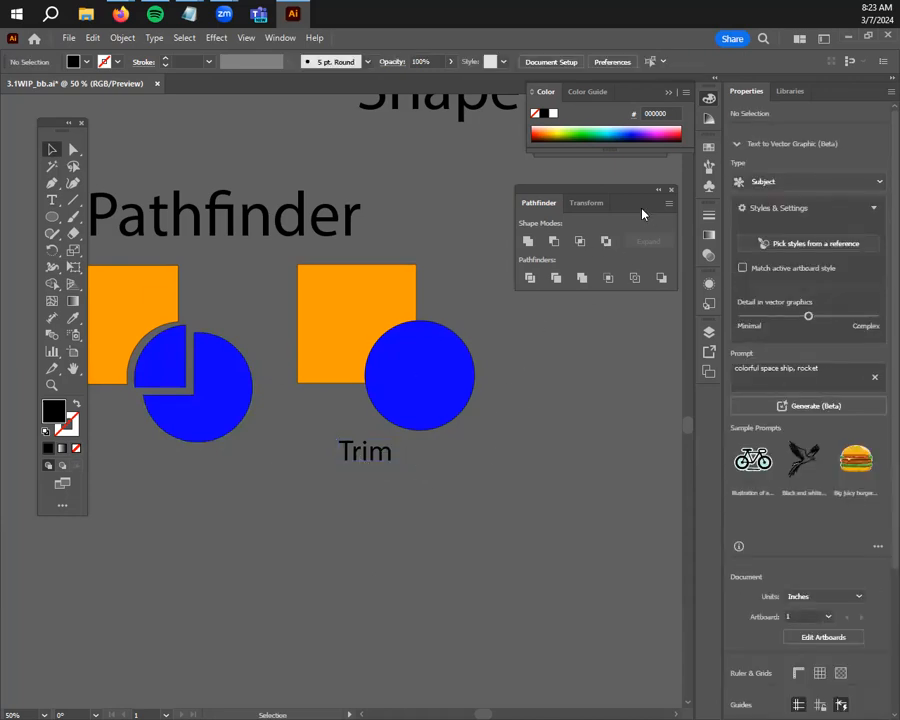
Apply Trim to the square and circle above the Trim label and shift the trimmed group slightly
left_click(339, 317)
left_click(433, 380, "shift")
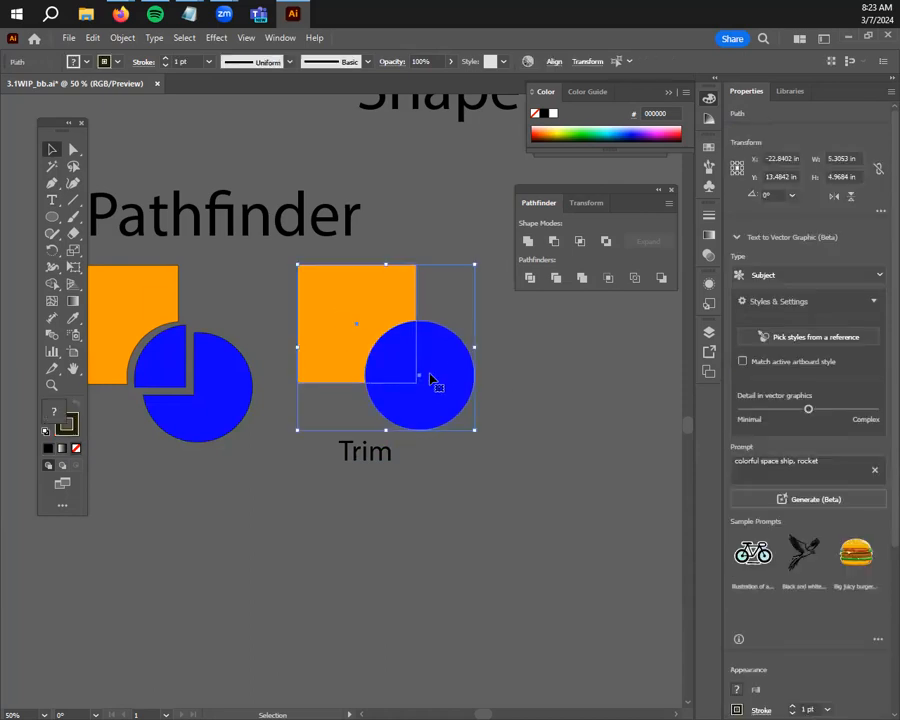
left_click(557, 280)
left_click(563, 381)
left_click_drag(413, 381, 432, 386)
Compare the trimmed shapes with the Minus Front example above the Shape Modes heading
scroll(483, 400, "up", 2)
scroll(545, 472, "up", 6)
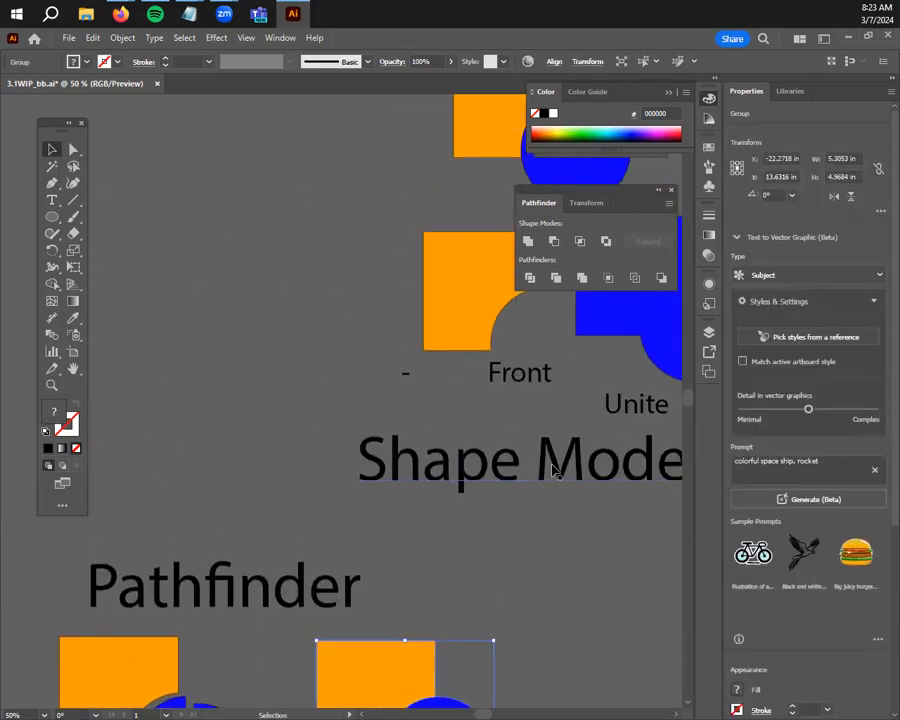
scroll(565, 474, "down", 3)
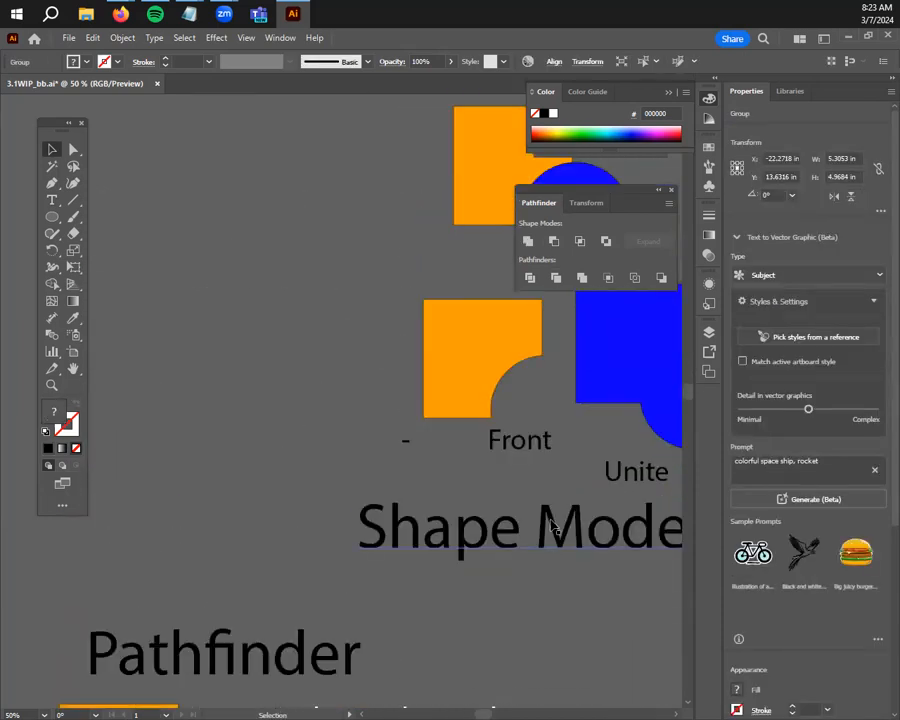
scroll(445, 491, "down", 8)
key("space")
left_click_drag(617, 394, 458, 519)
left_click_drag(609, 402, 642, 412)
left_click_drag(423, 519, 601, 378)
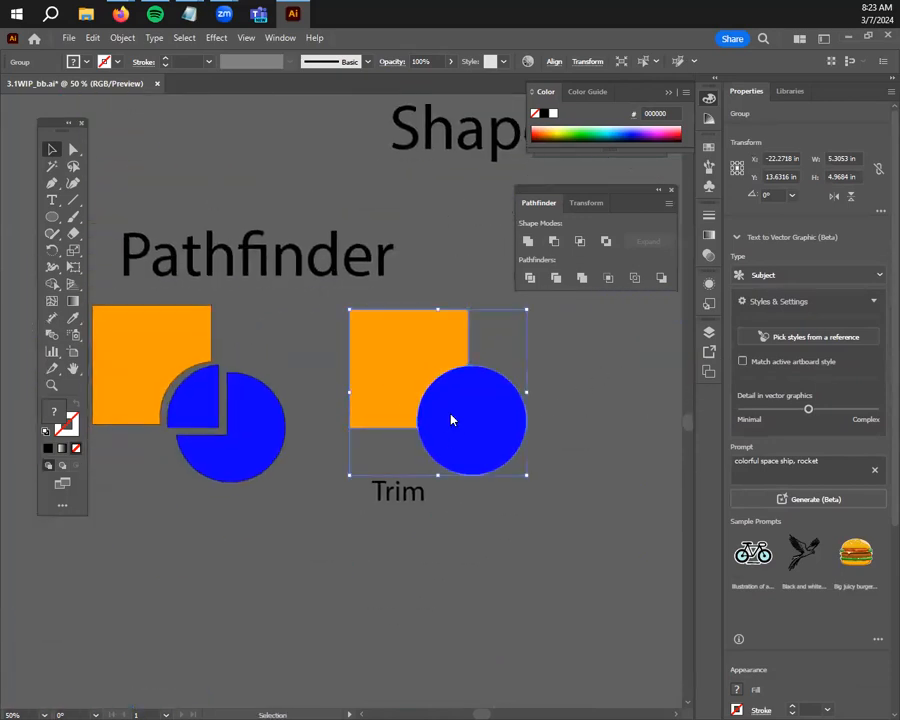
Ungroup the trimmed shapes and reposition the cut orange square and blue circle with a narrow gap between them
right_click(451, 414)
left_click(502, 252)
left_click(519, 310)
left_click_drag(464, 443, 536, 458)
left_click_drag(413, 387, 396, 375)
left_click_drag(574, 436, 521, 453)
left_click(605, 438)
left_click_drag(420, 372, 420, 387)
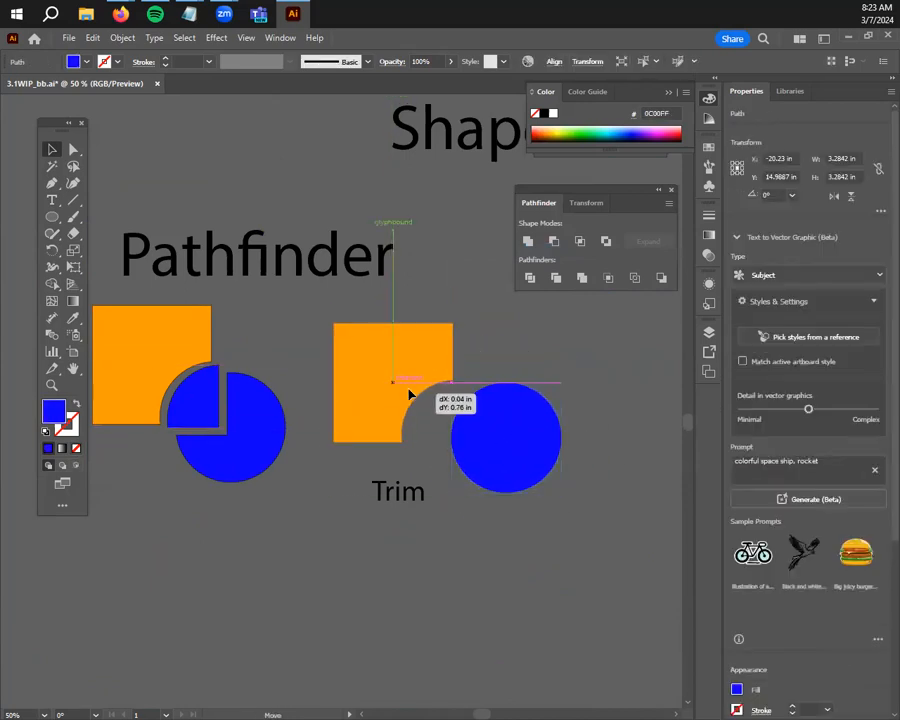
left_click_drag(522, 434, 476, 428)
left_click(597, 516)
Copy the Trim label beneath the divided shapes and change its text to Divide
scroll(554, 494, "down", 1)
left_click_drag(575, 534, 619, 470)
scroll(502, 505, "down", 1)
left_click_drag(511, 454, 376, 450)
double_click(377, 451)
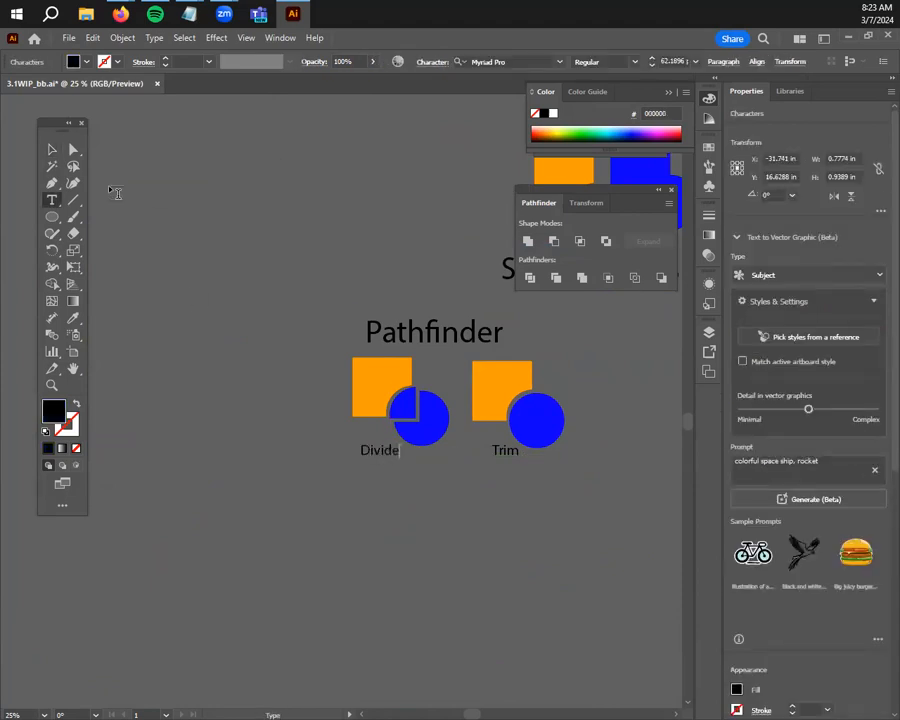
left_click(50, 149)
Copy the original square and circle pair to beside the trimmed shapes
scroll(500, 536, "up", 1)
left_click_drag(480, 527, 292, 583)
scroll(506, 435, "down", 1)
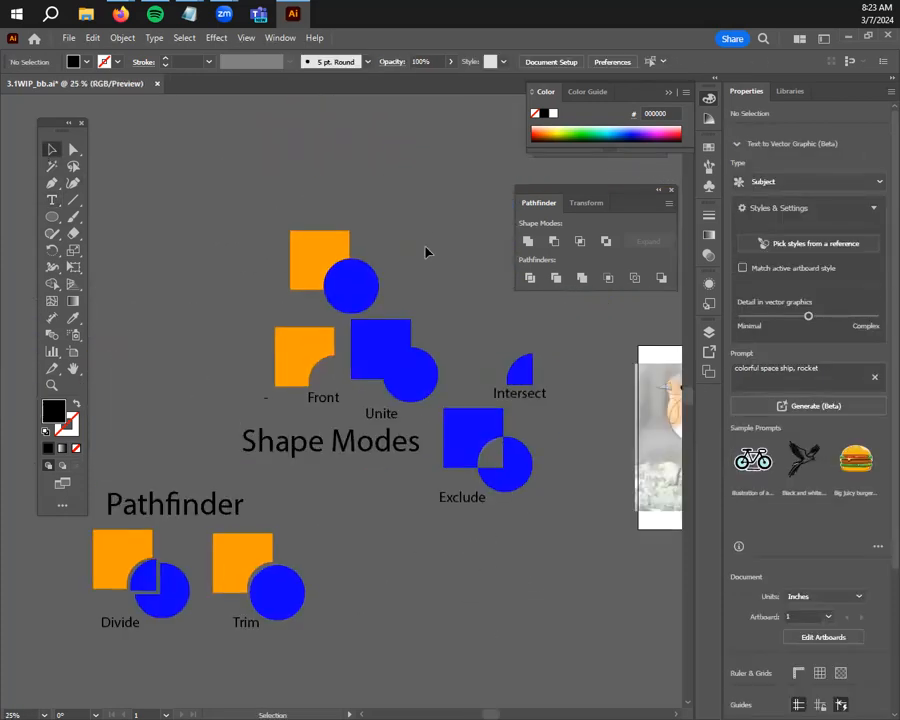
left_click_drag(286, 238, 364, 568)
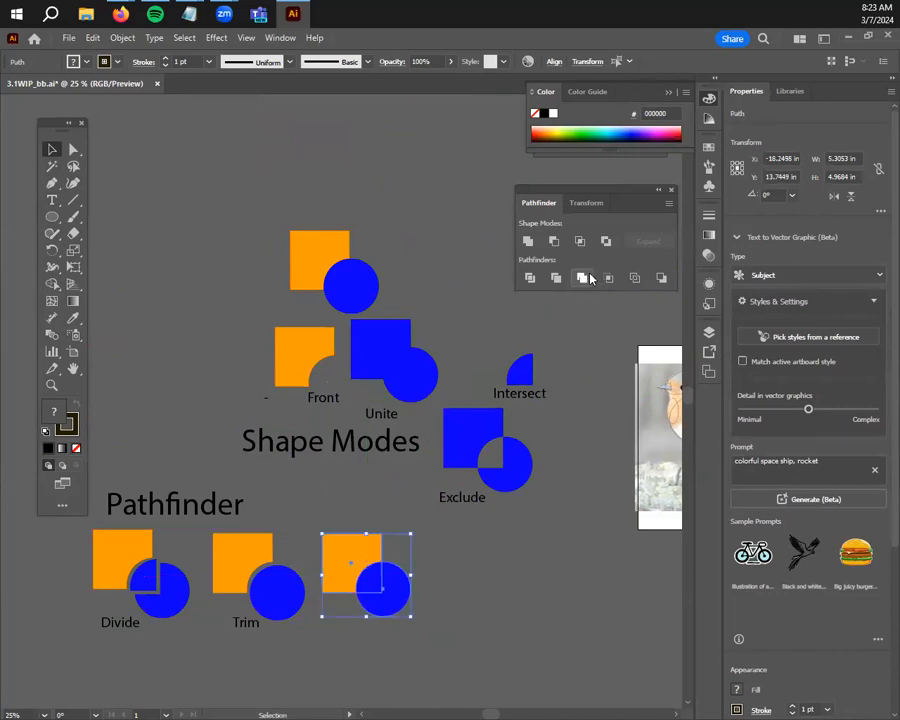
Copy the Trim label beneath the third pair, change its text to Merge and position it just below the shapes
scroll(508, 568, "up", 2)
left_click_drag(235, 694, 373, 526)
left_click_drag(134, 519, 358, 524)
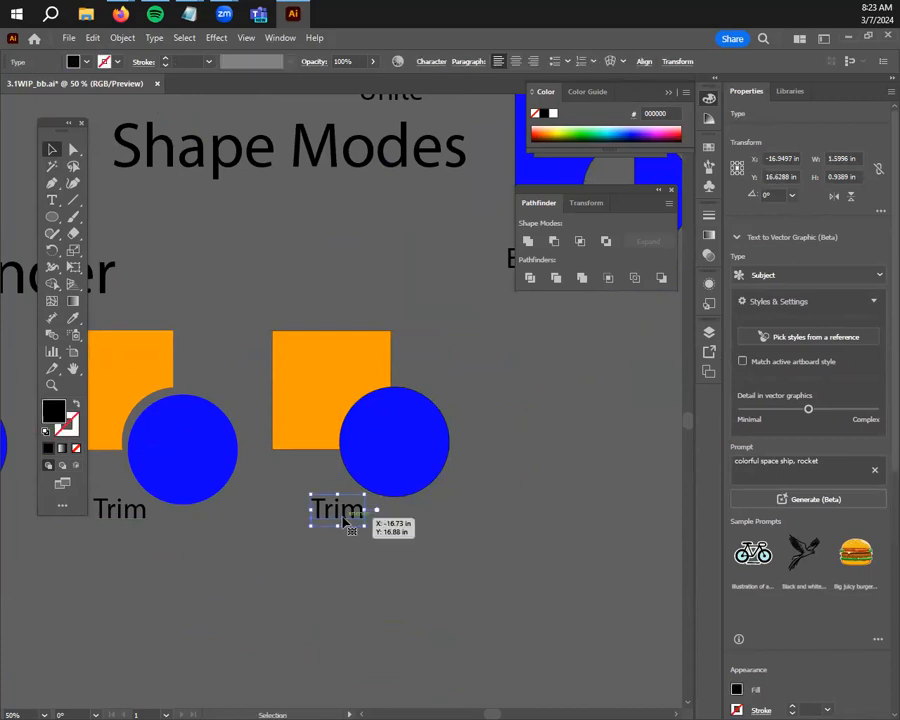
double_click(336, 511)
key("ctrl+a")
type("Me")
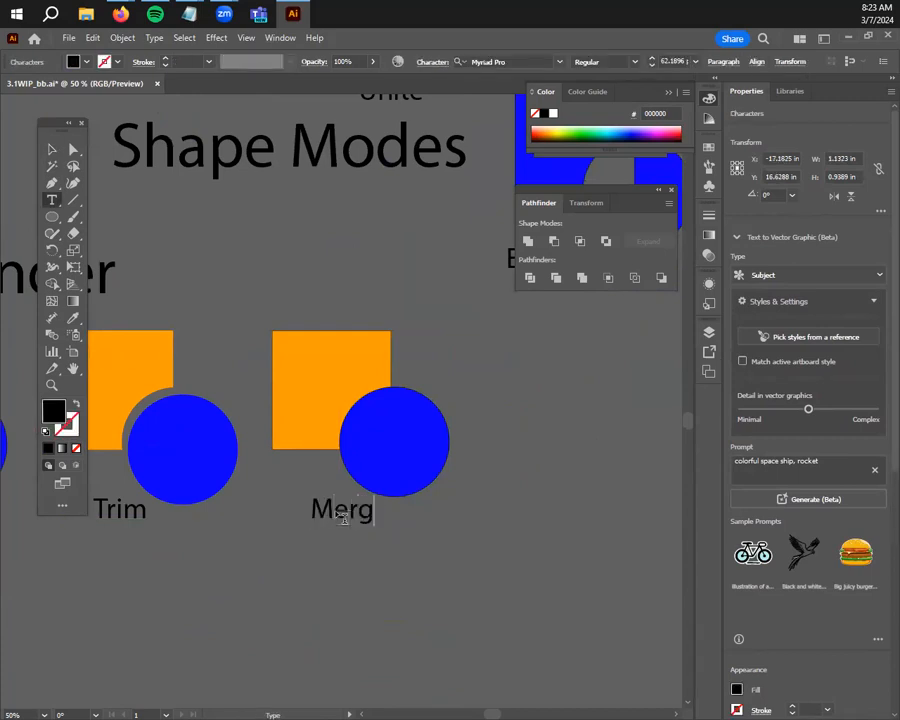
type("rge")
key("Escape")
left_click_drag(323, 512, 296, 514)
left_click(464, 529)
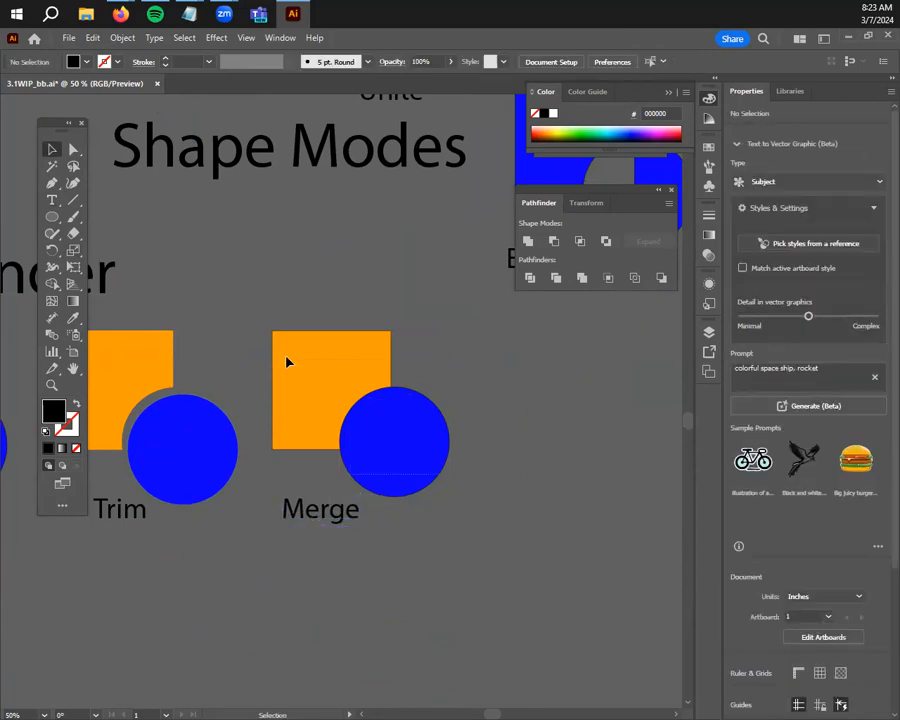
Apply Merge to the square and circle above the Merge label and ungroup the result
left_click(333, 404)
left_click(582, 280)
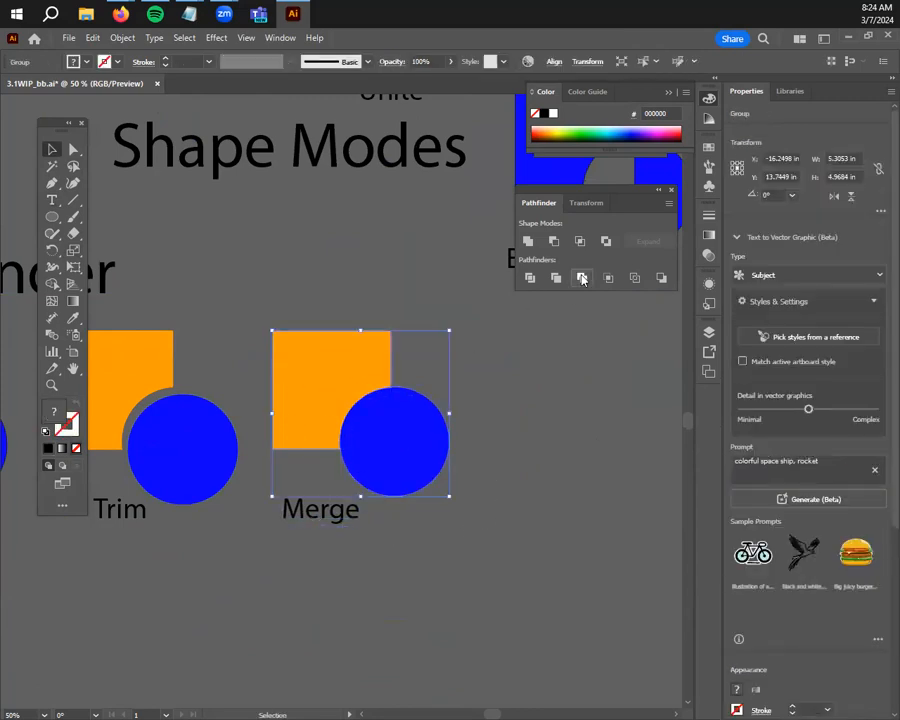
left_click(494, 536)
left_click_drag(392, 410, 495, 469)
right_click(394, 424)
left_click(468, 257)
Move the merged blue circle close to the cut orange square, leaving a narrow gap
key("space")
left_click_drag(305, 548, 371, 552)
left_click_drag(555, 485, 494, 446)
left_click(484, 560)
scroll(484, 560, "down", 1)
left_click_drag(498, 573, 616, 529)
mouse_move(457, 451)
left_mouse_down()
mouse_move(466, 453)
mouse_move(458, 448)
mouse_move(458, 460)
left_mouse_up()
left_click(566, 554)
Copy the original square and circle pair to beside the merged shapes as a fourth example
scroll(566, 554, "up", 1)
mouse_move(543, 548)
left_mouse_down()
mouse_move(350, 591)
mouse_move(430, 591)
mouse_move(538, 566)
left_mouse_up()
scroll(324, 580, "down", 1)
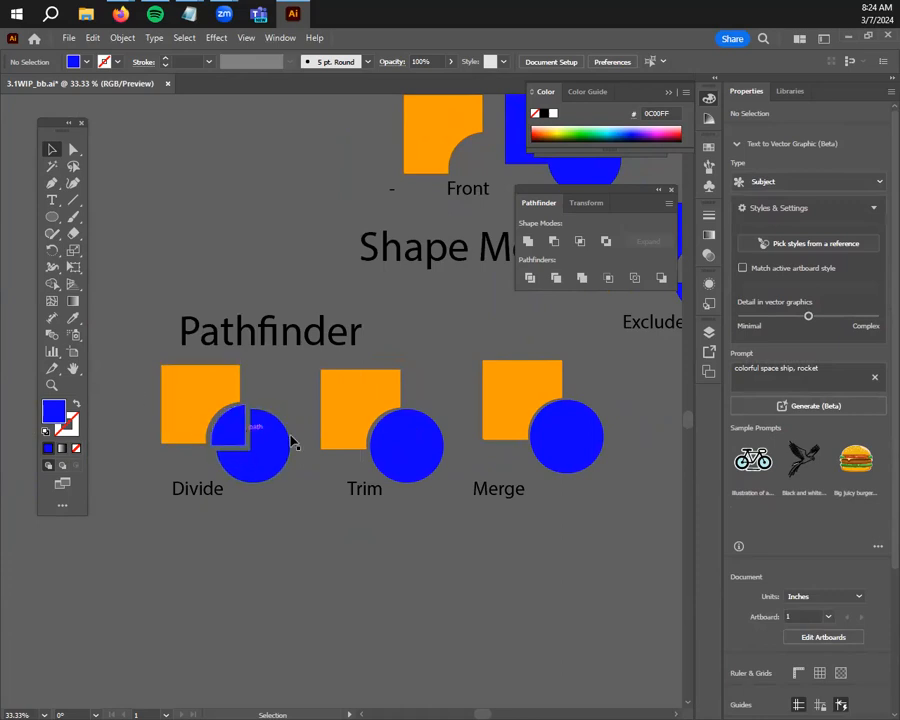
scroll(497, 570, "up", 1)
left_click_drag(525, 562, 276, 497)
scroll(475, 559, "down", 1)
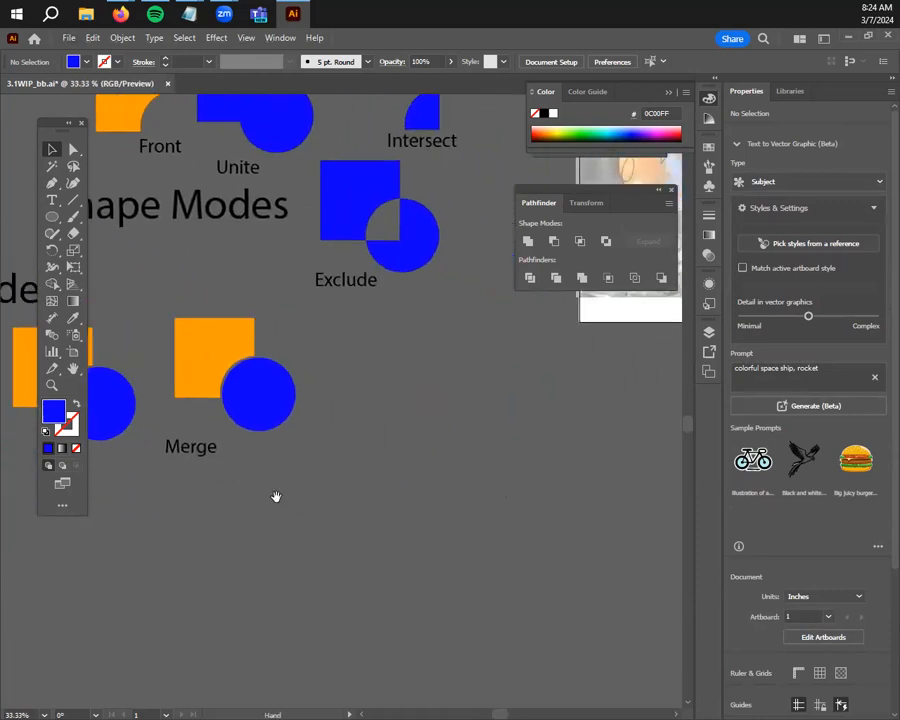
scroll(414, 392, "down", 1)
left_click_drag(404, 399, 425, 471)
left_click_drag(193, 116, 286, 153)
left_click_drag(285, 156, 436, 452)
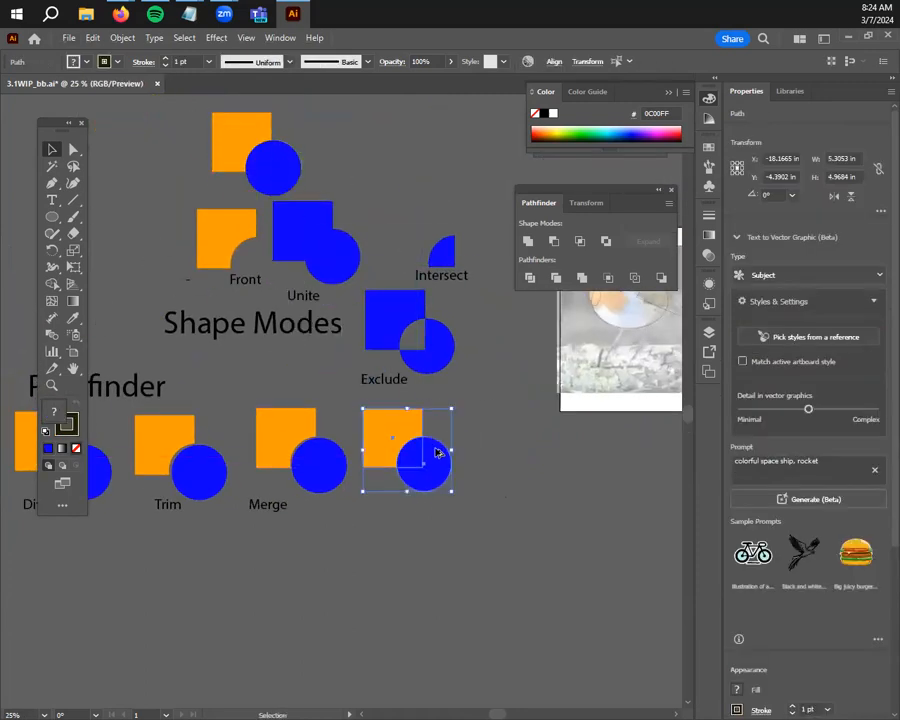
left_click(378, 523)
Copy the Merge label beneath the fourth pair and change its text to Crop
left_click_drag(279, 513, 410, 511)
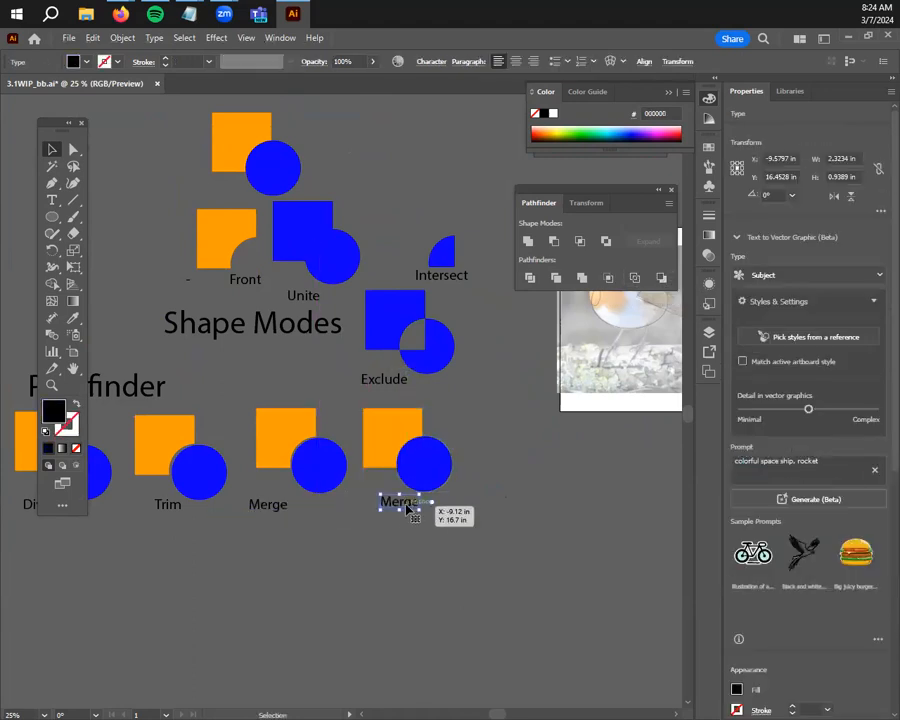
double_click(401, 502)
type("Crop")
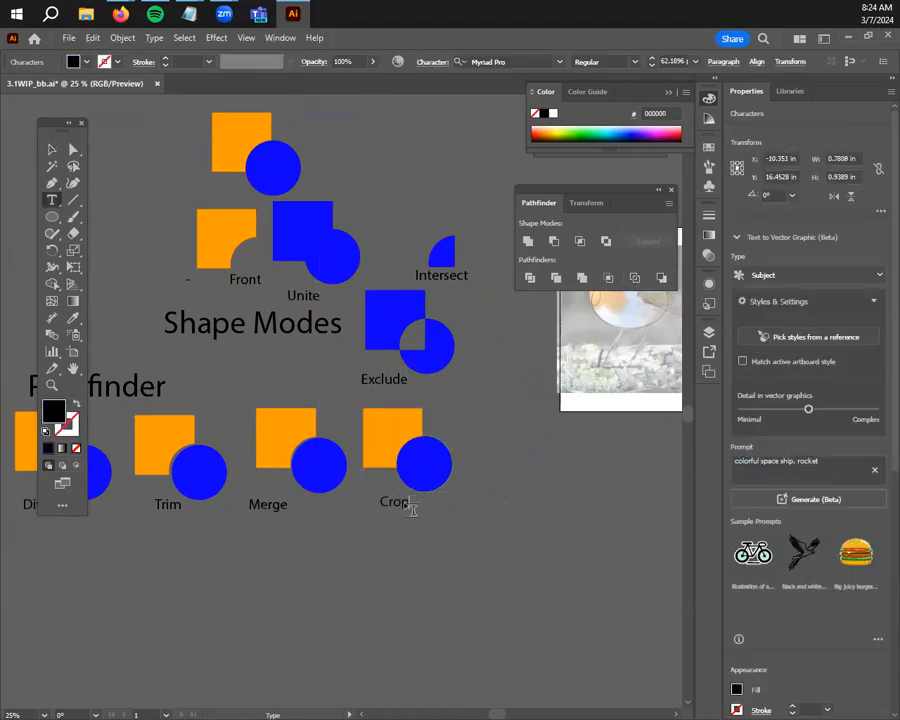
left_click(52, 150)
Apply Crop to the square and circle above the Crop label
left_click_drag(466, 480, 374, 431)
left_click(606, 284)
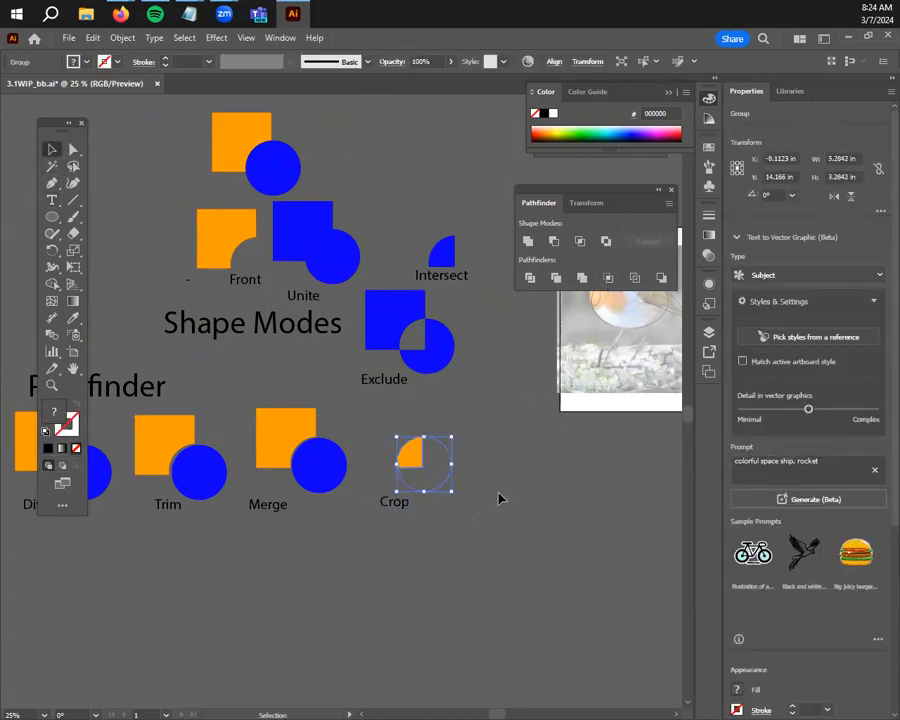
left_click(448, 410)
Examine the cropped group up close, selecting it by its unfilled circle outline
left_click_drag(392, 394, 384, 421)
scroll(454, 520, "up", 3)
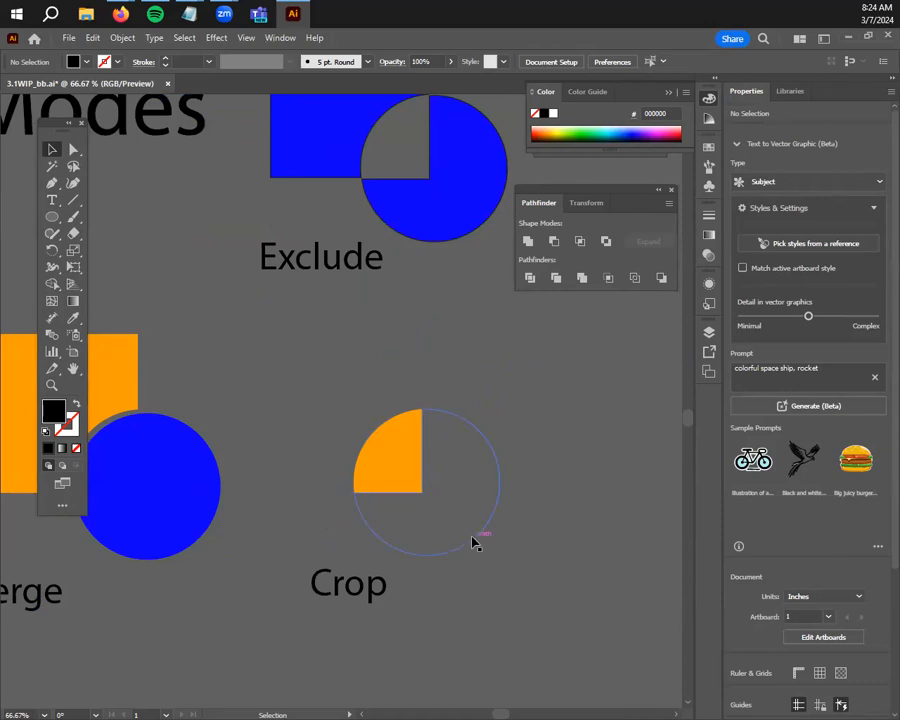
left_click(475, 543)
left_click(270, 376)
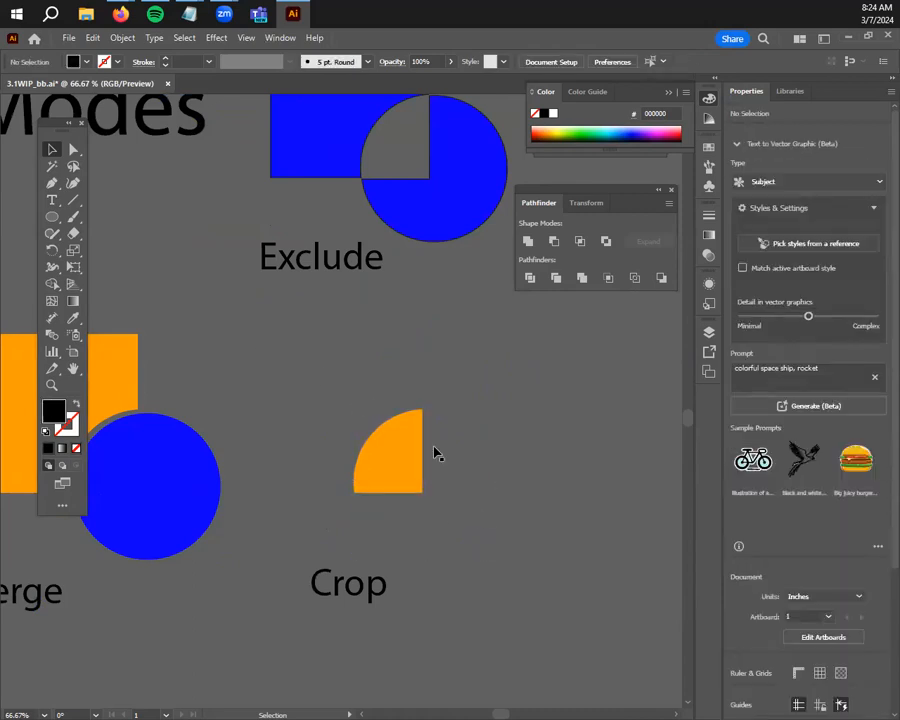
left_click(479, 540)
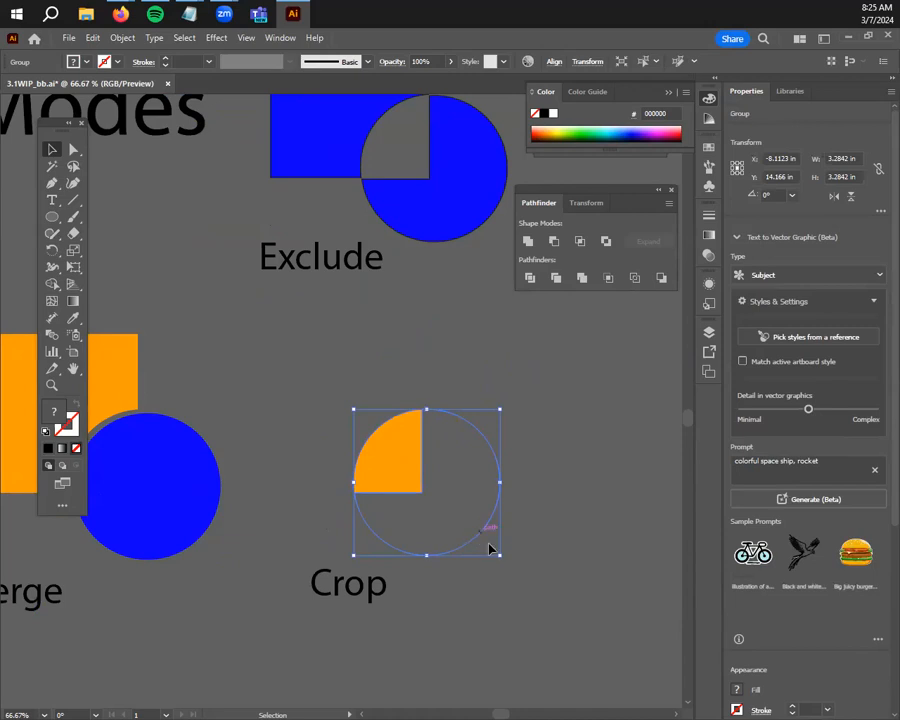
left_click_drag(503, 560, 360, 487)
left_click(364, 563)
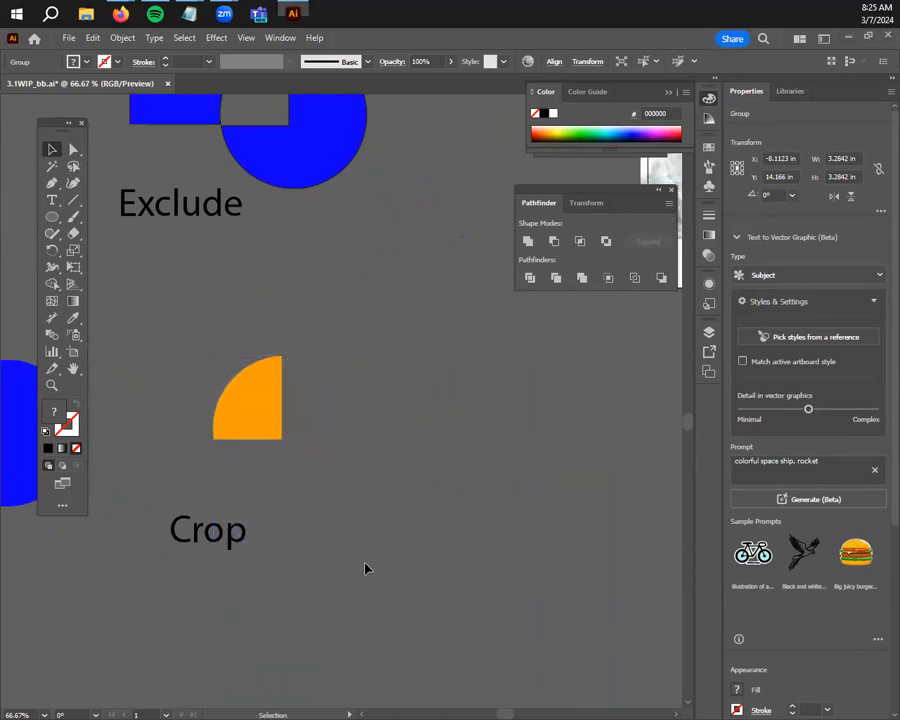
Move the cropped orange piece so it is centered above the Crop label
scroll(324, 570, "down", 2)
scroll(368, 580, "left", 3)
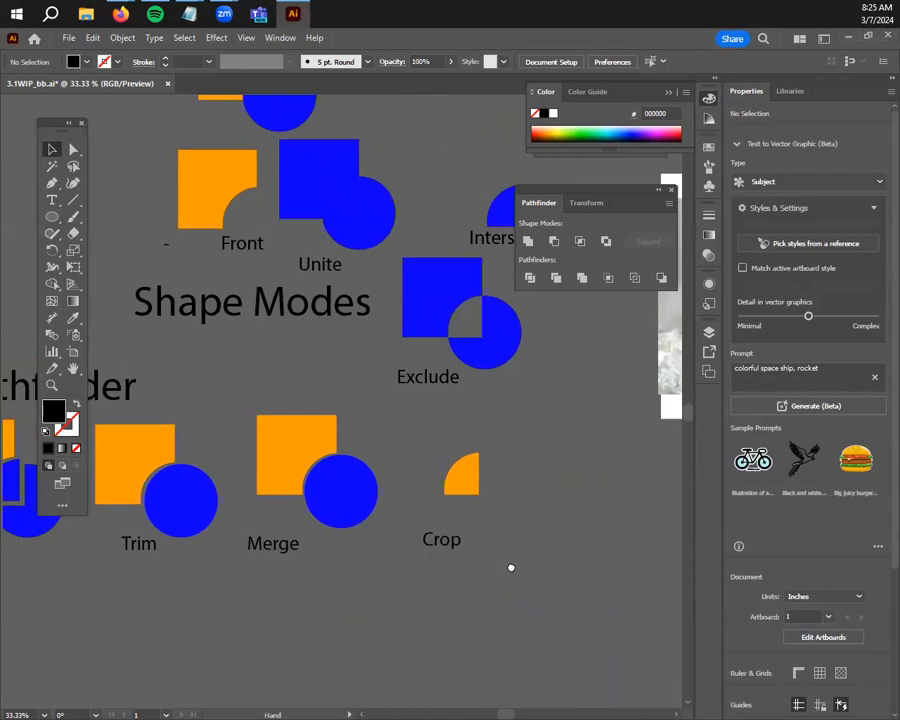
left_click_drag(466, 482, 448, 492)
left_click(406, 444)
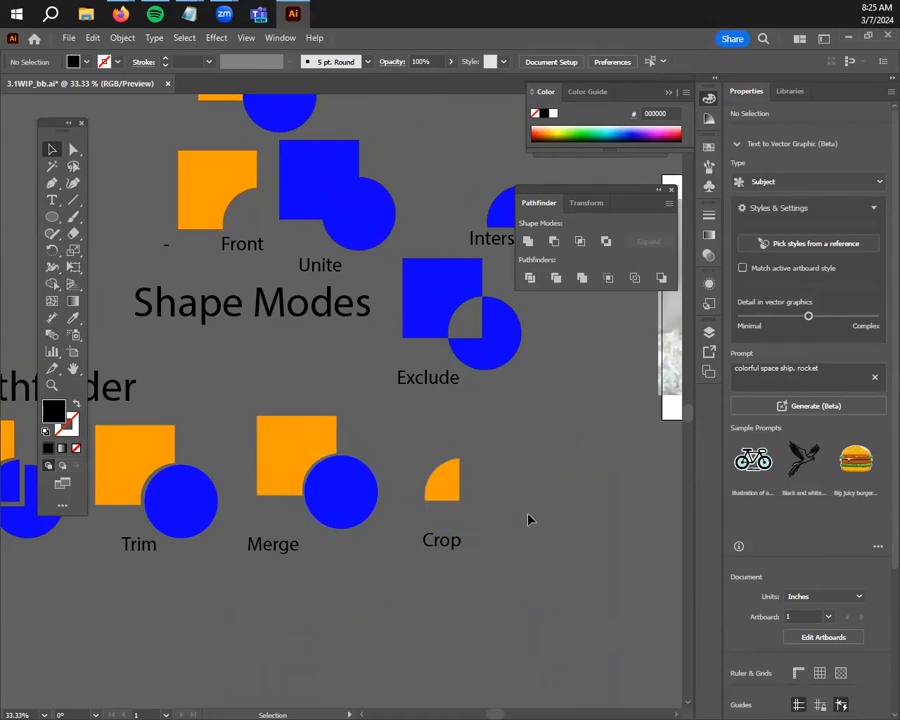
scroll(530, 518, "down", 1)
left_click_drag(391, 593, 339, 534)
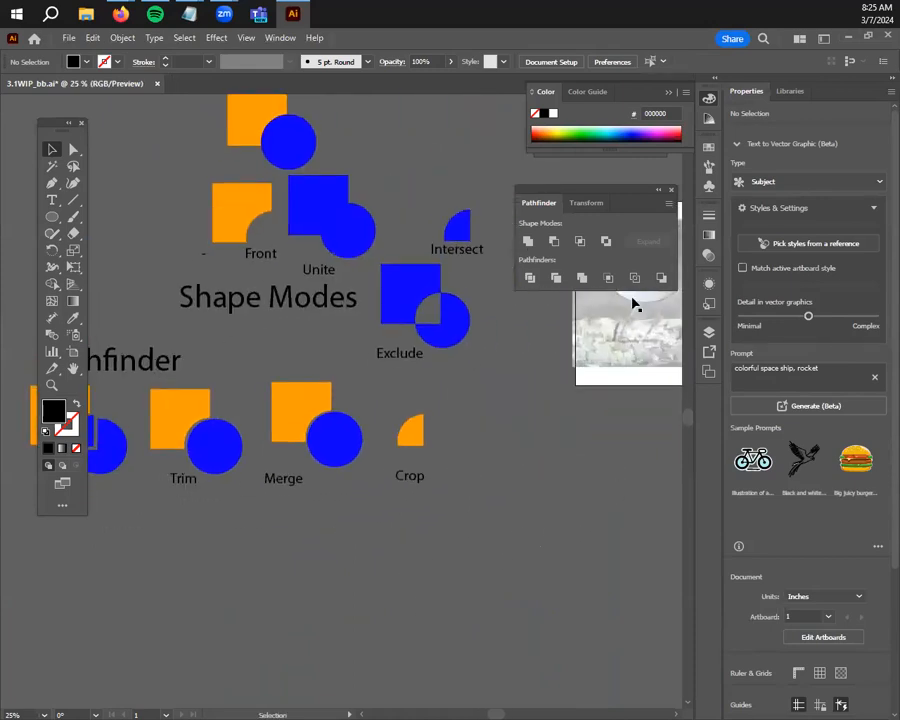
Copy the original square and circle pair to the space beside the cropped orange piece
scroll(522, 508, "up", 1)
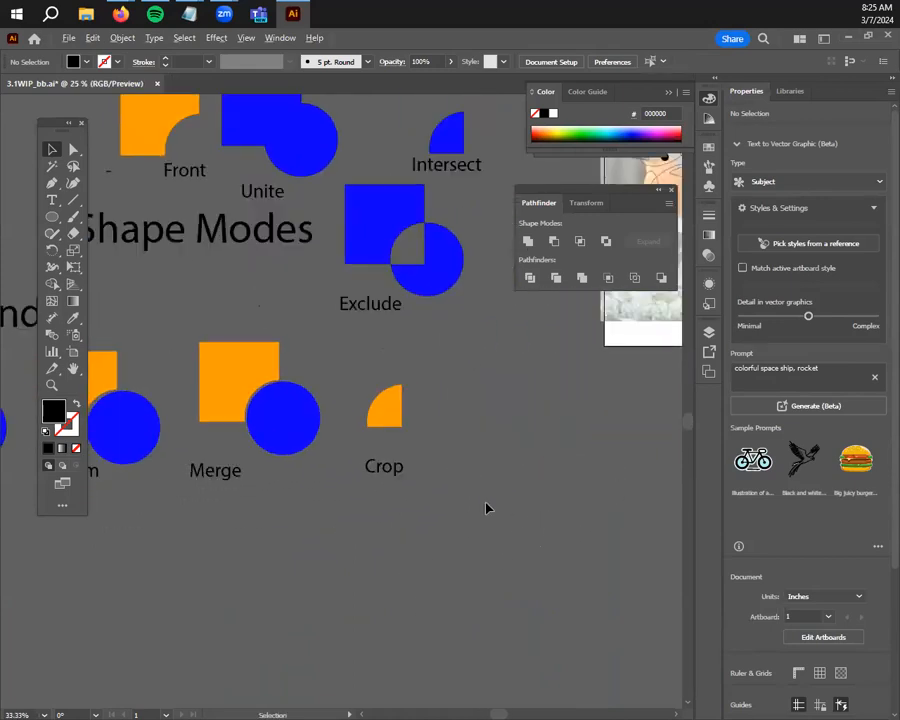
scroll(500, 480, "down", 1)
scroll(205, 106, "up", 1)
left_click(276, 150)
left_click_drag(276, 150, 497, 449)
Copy the Crop label beneath the new pair, change its text to Outline, and center it under the shapes
left_click_drag(418, 492, 505, 497)
double_click(496, 491)
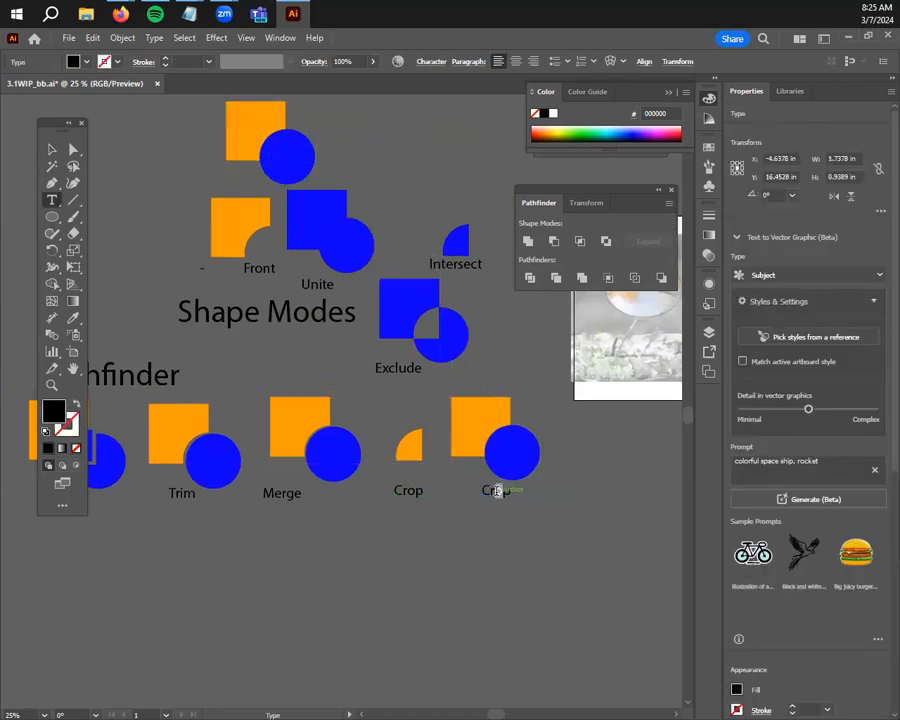
double_click(496, 491)
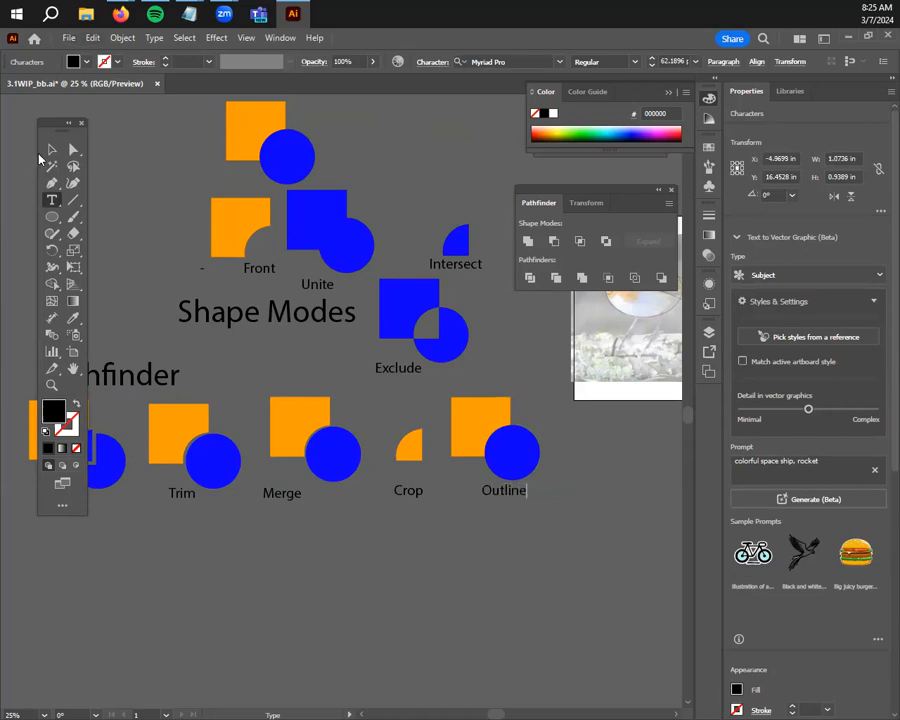
key("Escape")
left_click_drag(520, 489, 500, 497)
Apply the Outline pathfinder to the square and circle above the Outline label
left_click(461, 427)
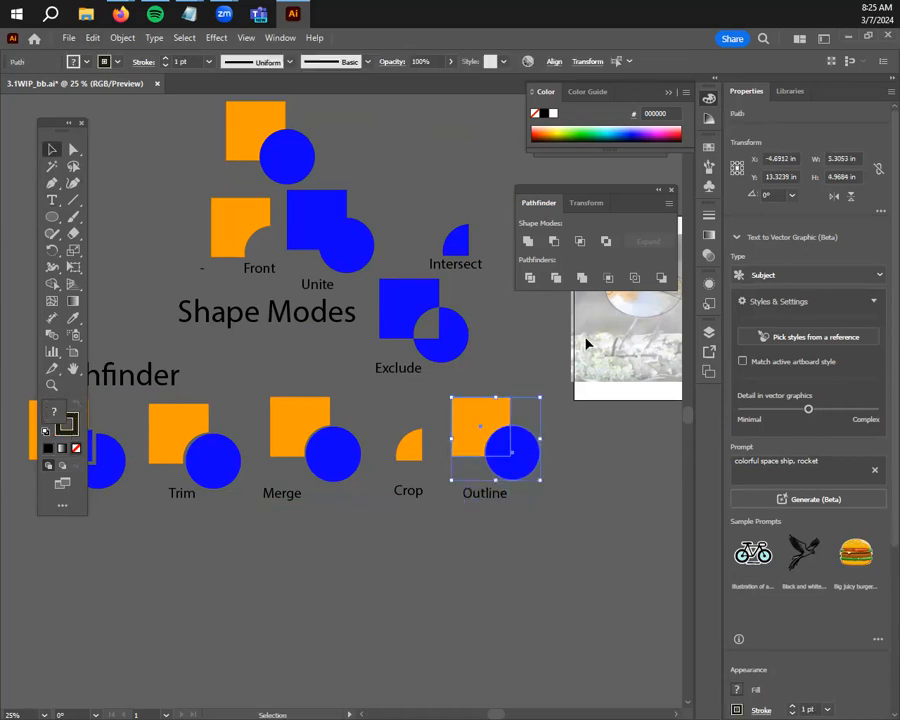
left_click(633, 279)
left_click(611, 496)
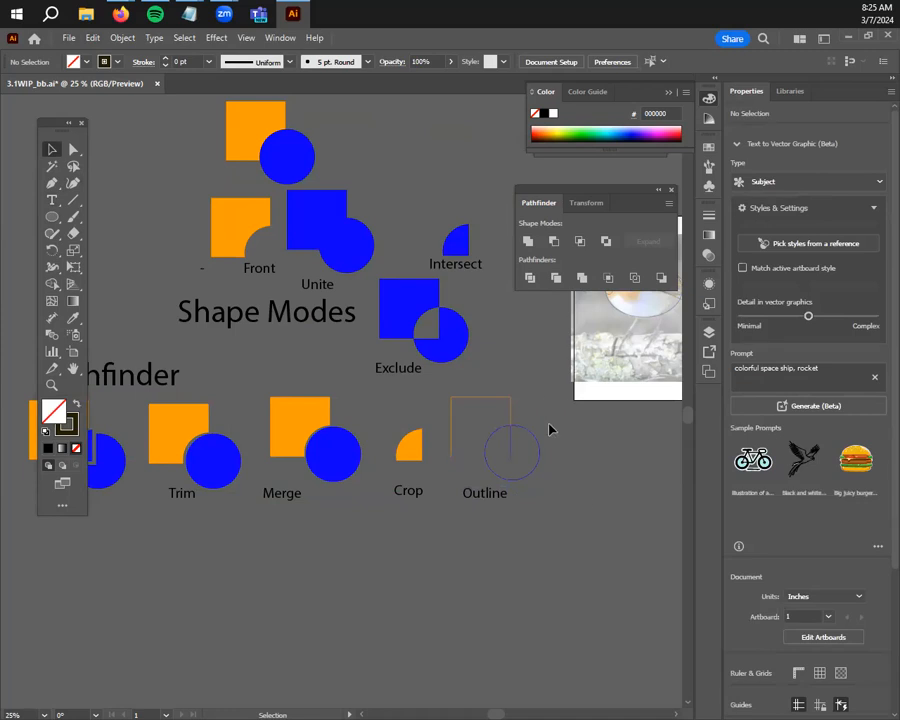
Examine the outlined group, selecting it by one of the square's edges
left_click(541, 452)
left_click(552, 448)
left_click(511, 420)
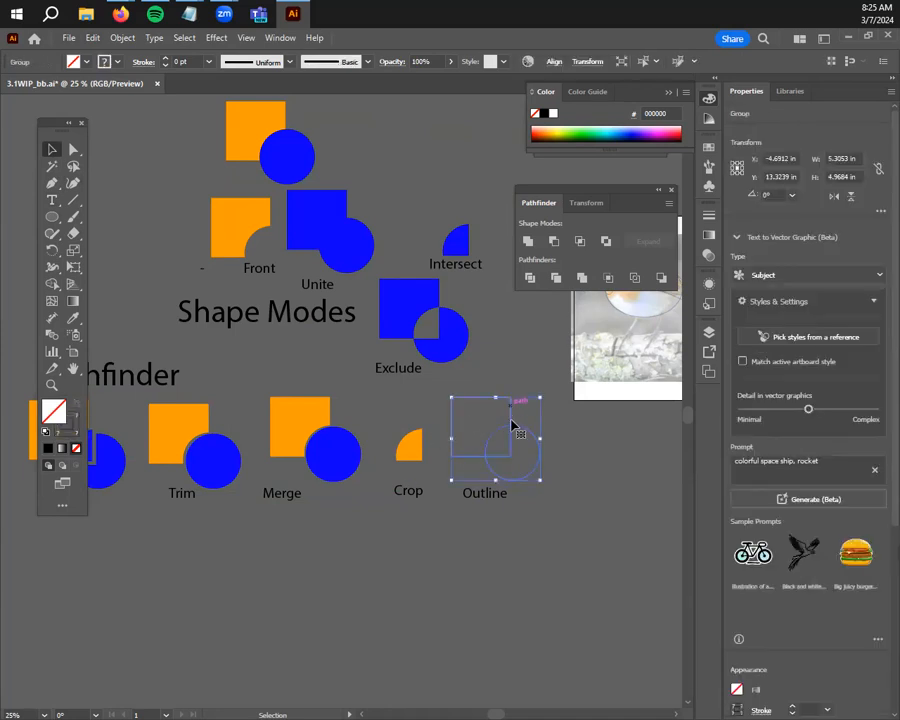
left_click(588, 503)
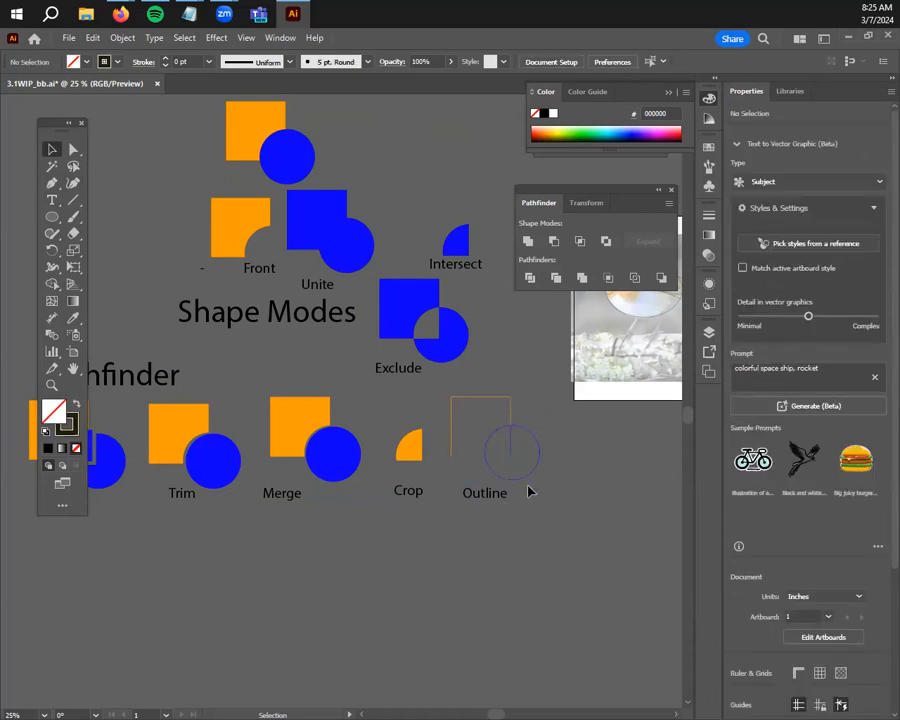
scroll(498, 486, "up", 1)
scroll(529, 492, "down", 1)
left_click_drag(561, 492, 490, 485)
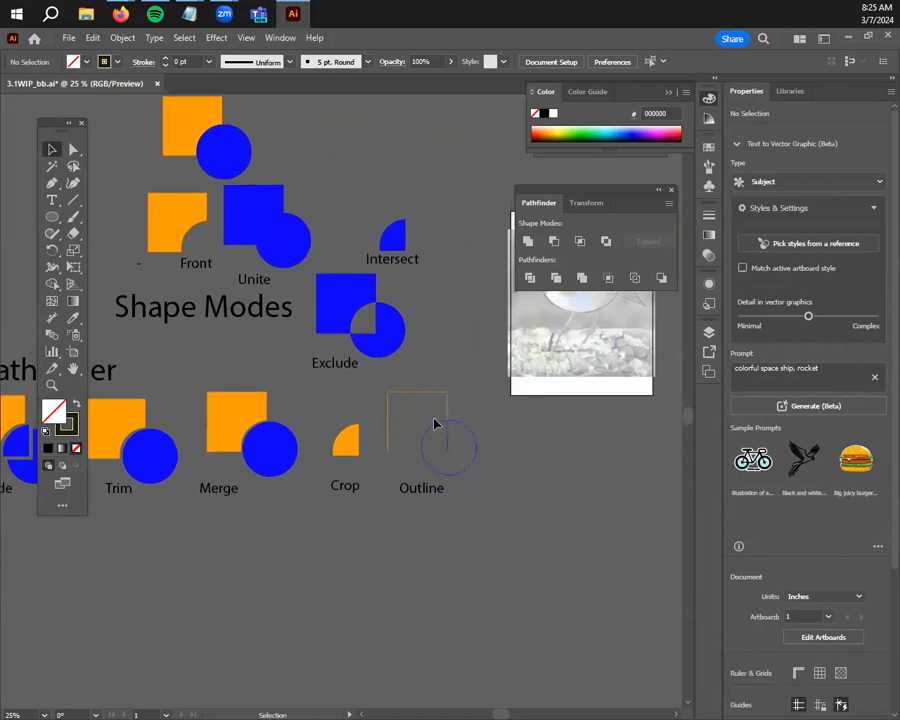
Copy the original square and circle pair to the space beside the outlined shapes
scroll(411, 497, "down", 1)
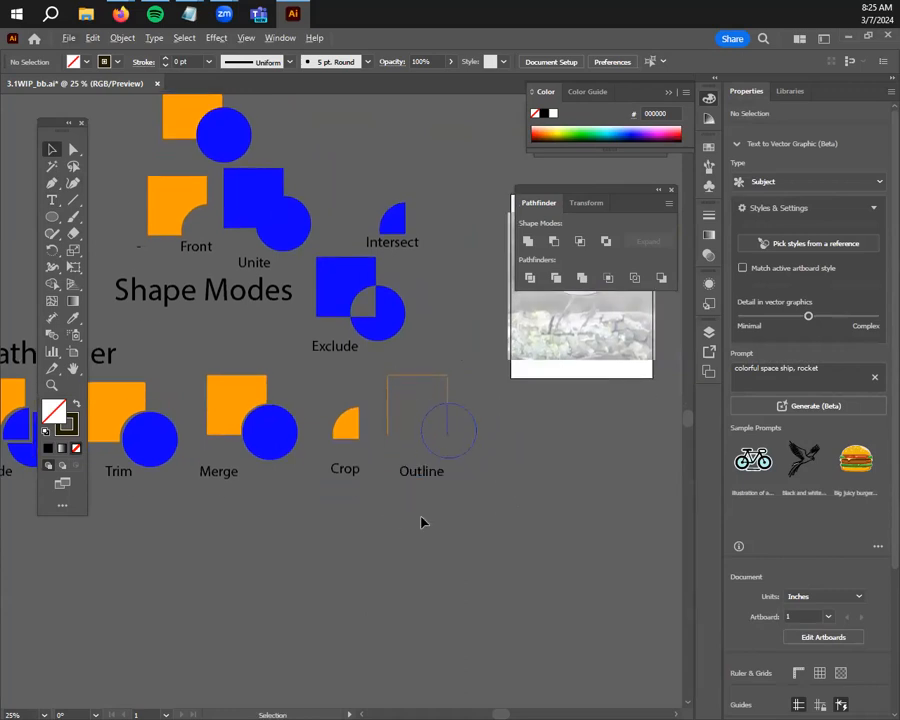
scroll(421, 521, "down", 1)
left_click_drag(388, 526, 438, 506)
scroll(426, 504, "up", 2)
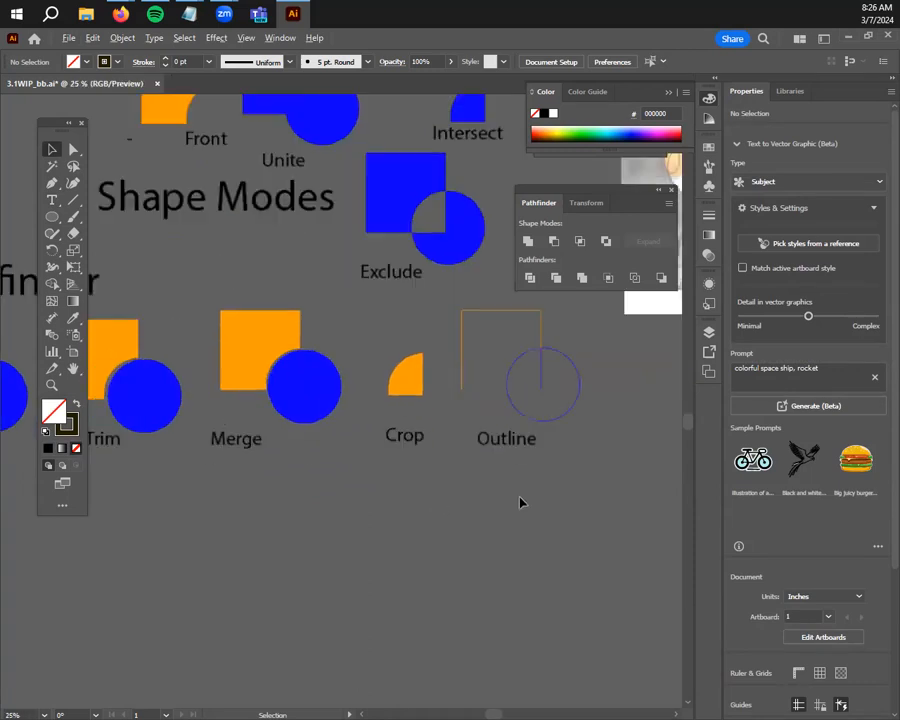
scroll(434, 562, "down", 1)
left_click(248, 172)
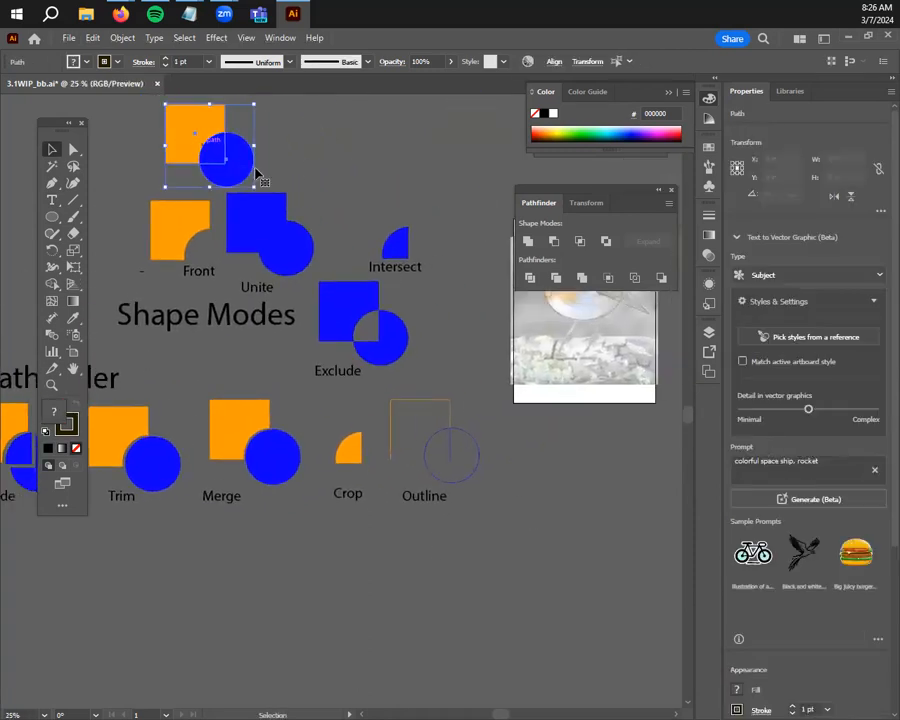
left_click_drag(226, 165, 551, 473)
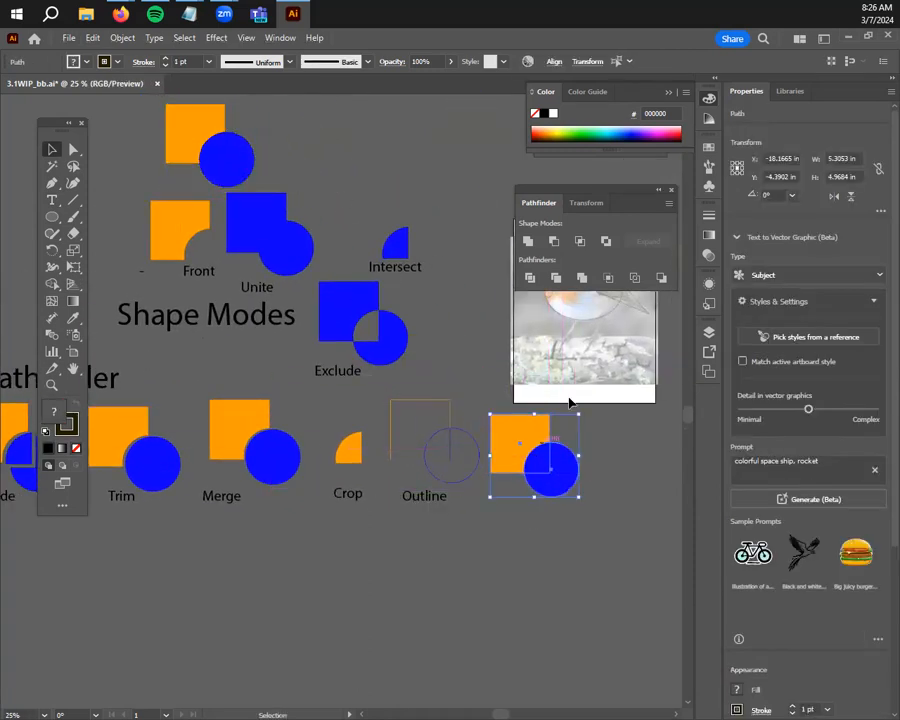
Copy the Outline label beneath the new pair and change its text to Minus Back
left_click_drag(426, 494, 528, 508)
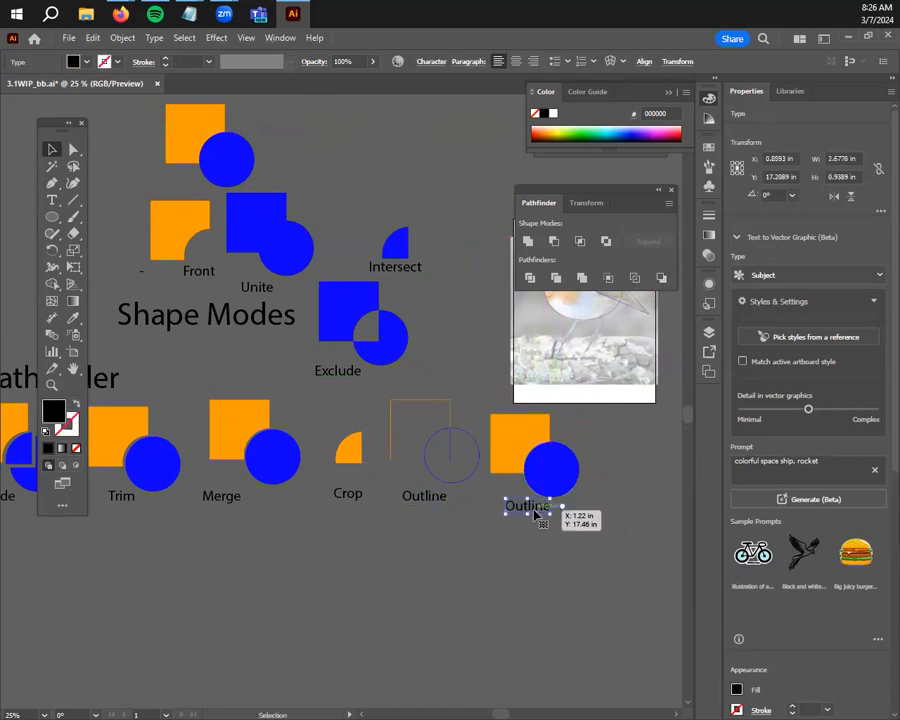
double_click(528, 506)
double_click(530, 506)
type("Minus Back")
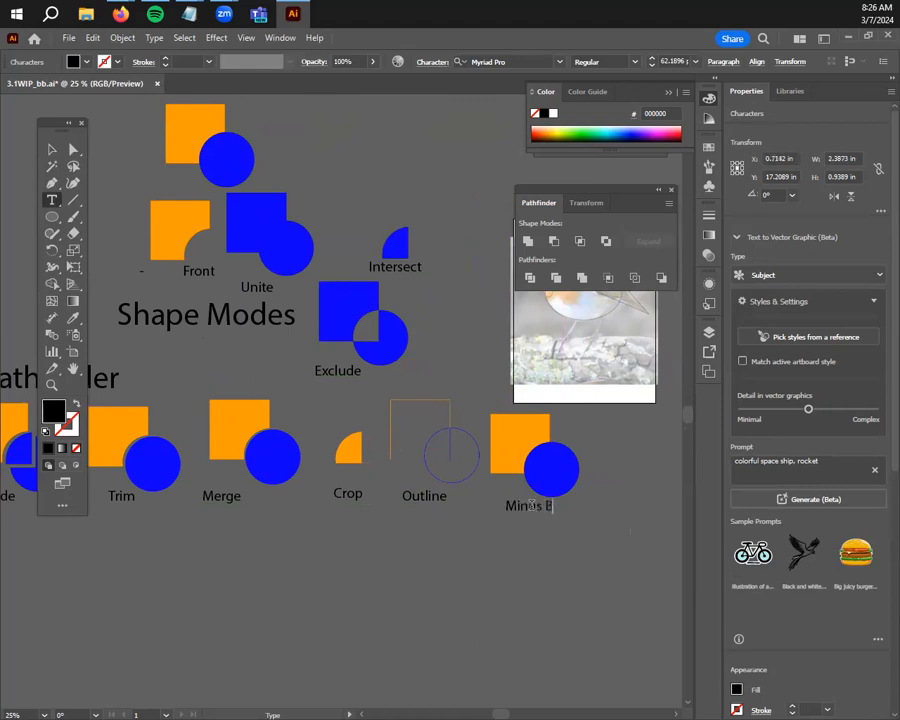
left_click(46, 149)
left_click(608, 464)
Apply Minus Back to the square and circle, and center the remaining blue piece above the Minus Back label
left_click(507, 465)
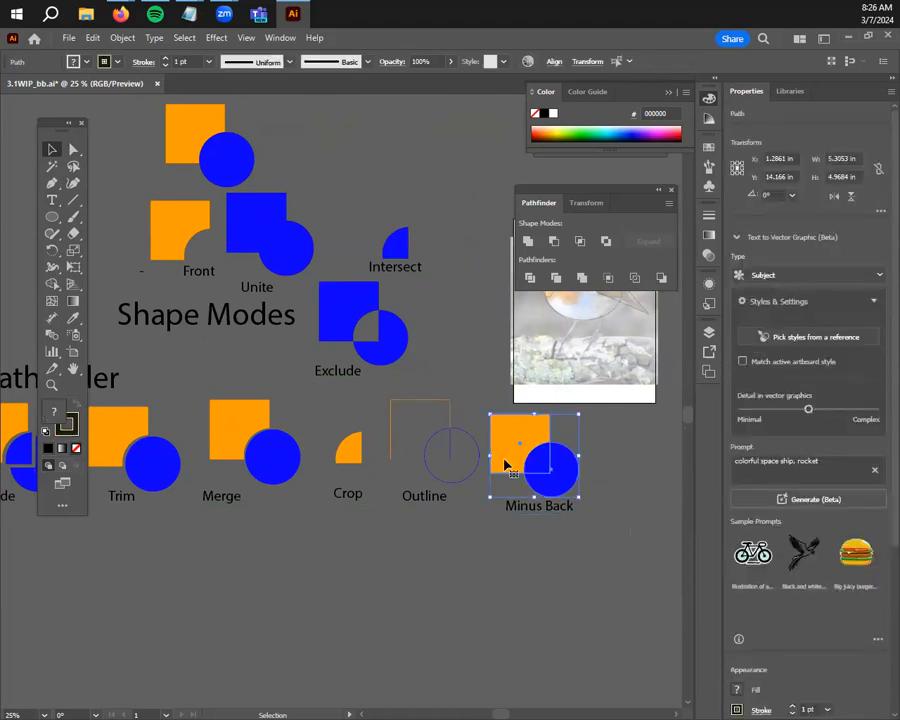
left_click(661, 278)
left_click(652, 475)
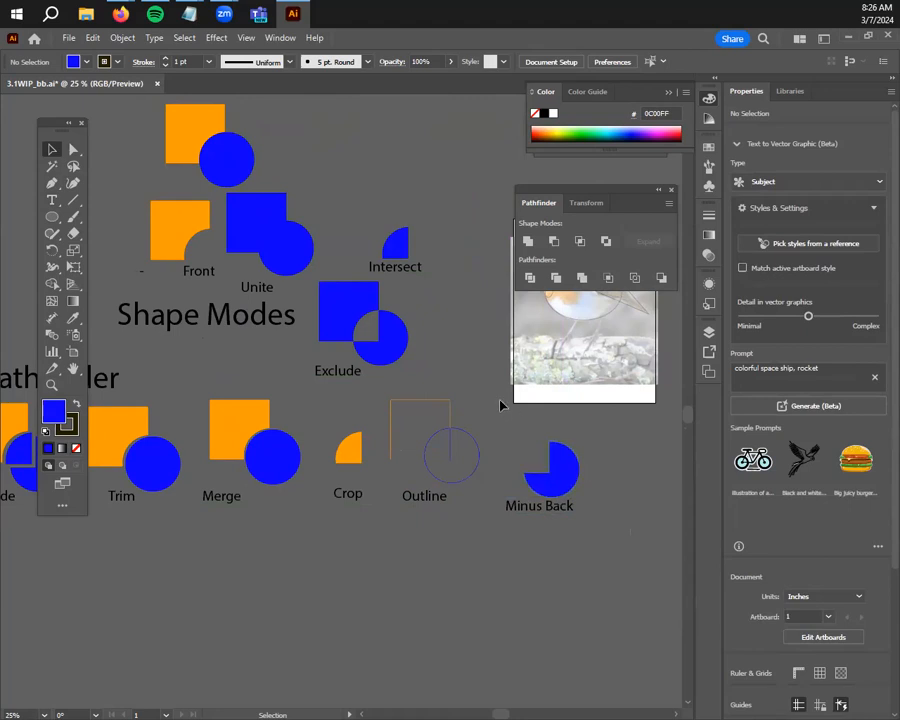
left_click_drag(537, 449, 550, 477)
left_click(586, 526)
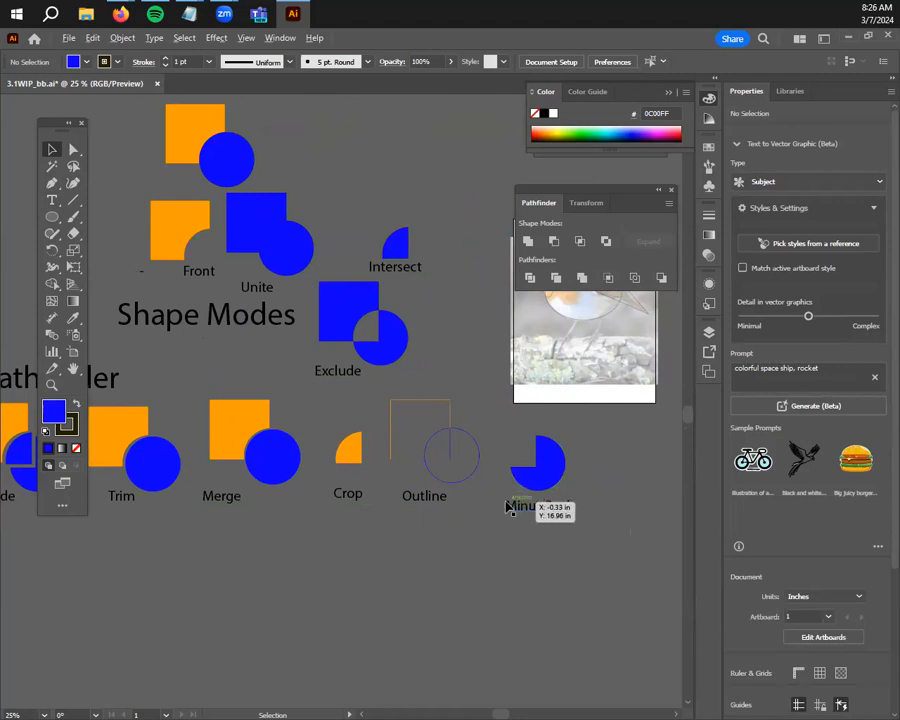
Move the blue circle of the Trim sample slightly away from its trimmed orange square
scroll(506, 500, "down", 1)
left_click_drag(452, 550, 510, 565)
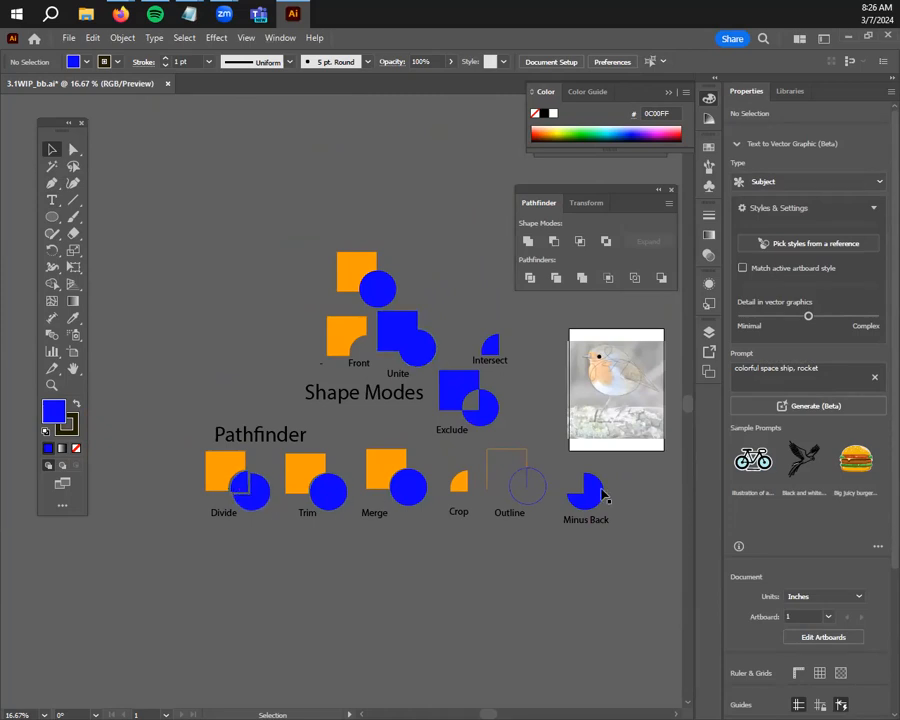
left_click(412, 484)
left_click_drag(320, 498, 326, 500)
left_click(421, 600)
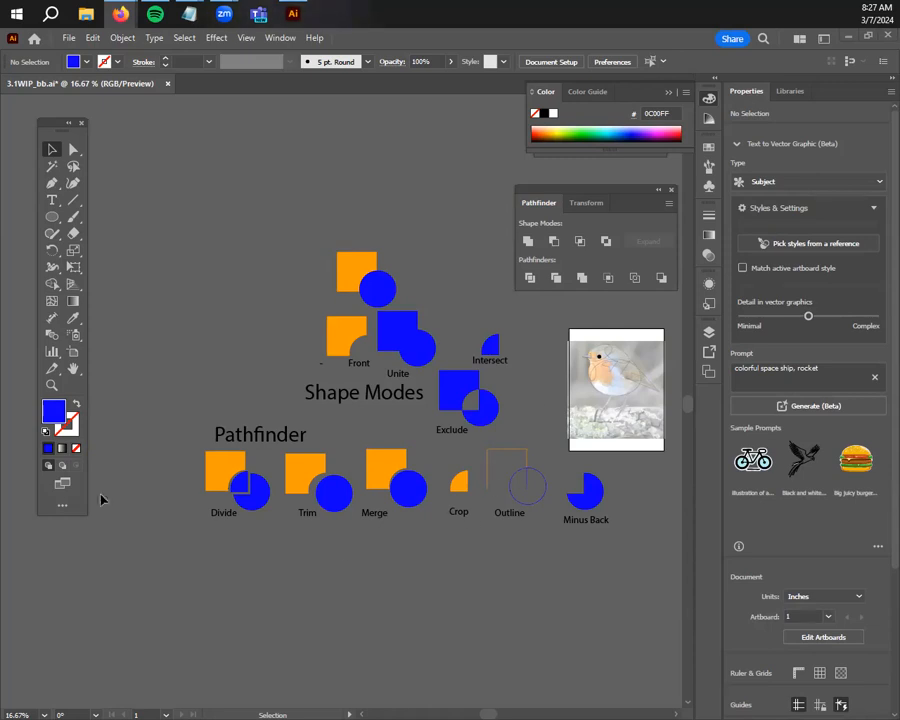
Examine the overlapping outlines of the bird drawing up close and read what the Shape Builder tool does
scroll(385, 506, "up", 2)
scroll(440, 567, "down", 2)
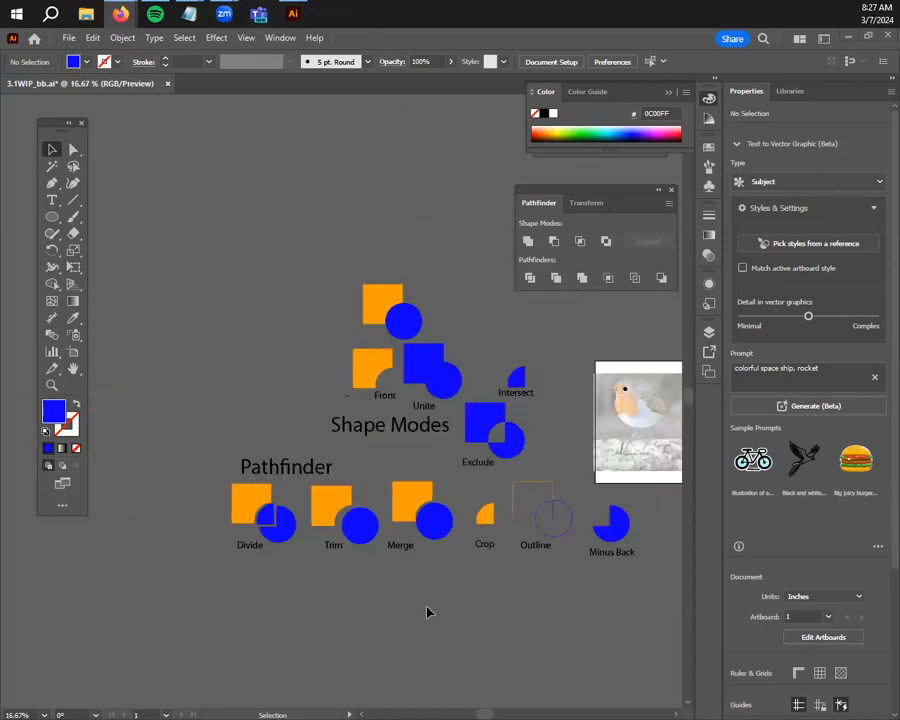
left_click_drag(452, 629, 370, 515)
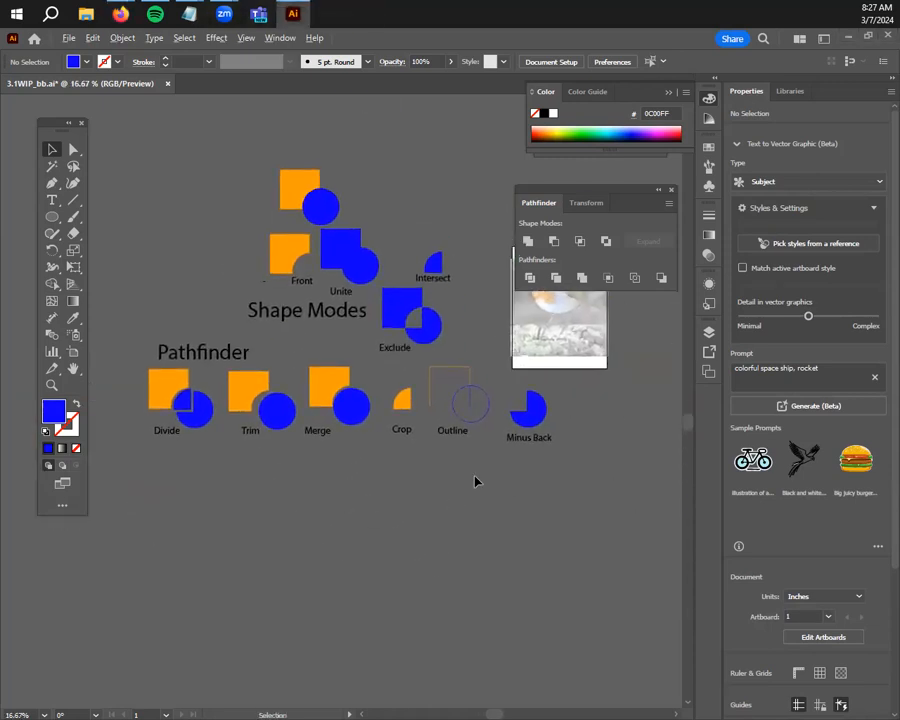
scroll(474, 478, "up", 1)
left_click_drag(506, 488, 294, 600)
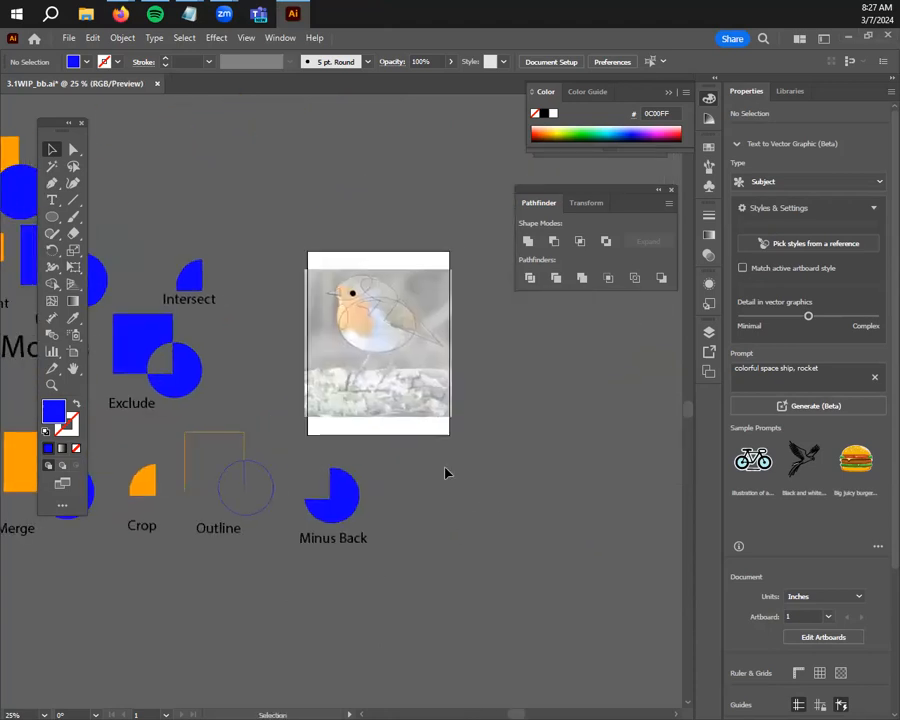
left_click_drag(443, 464, 611, 534)
scroll(549, 496, "up", 2)
left_click_drag(531, 459, 405, 546)
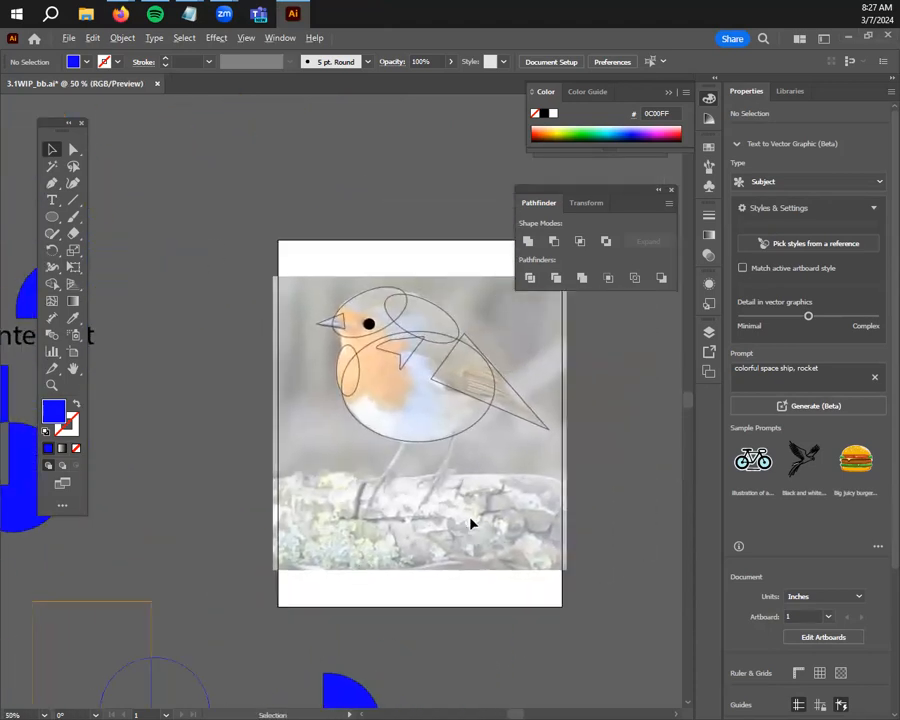
scroll(471, 519, "up", 1)
left_click_drag(424, 467, 395, 474)
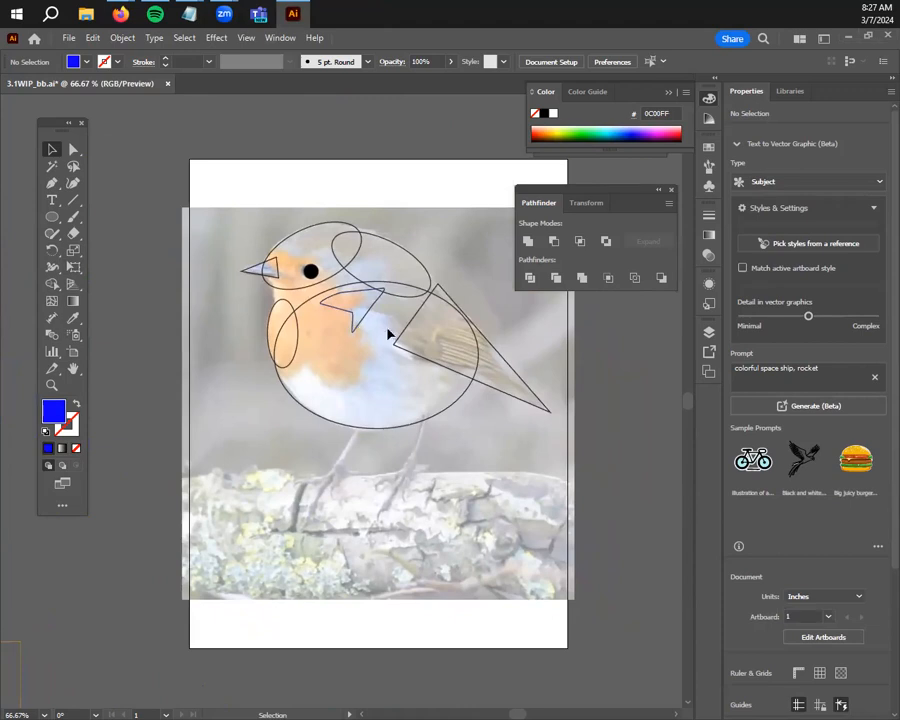
scroll(259, 533, "up", 1)
left_click_drag(291, 538, 219, 554)
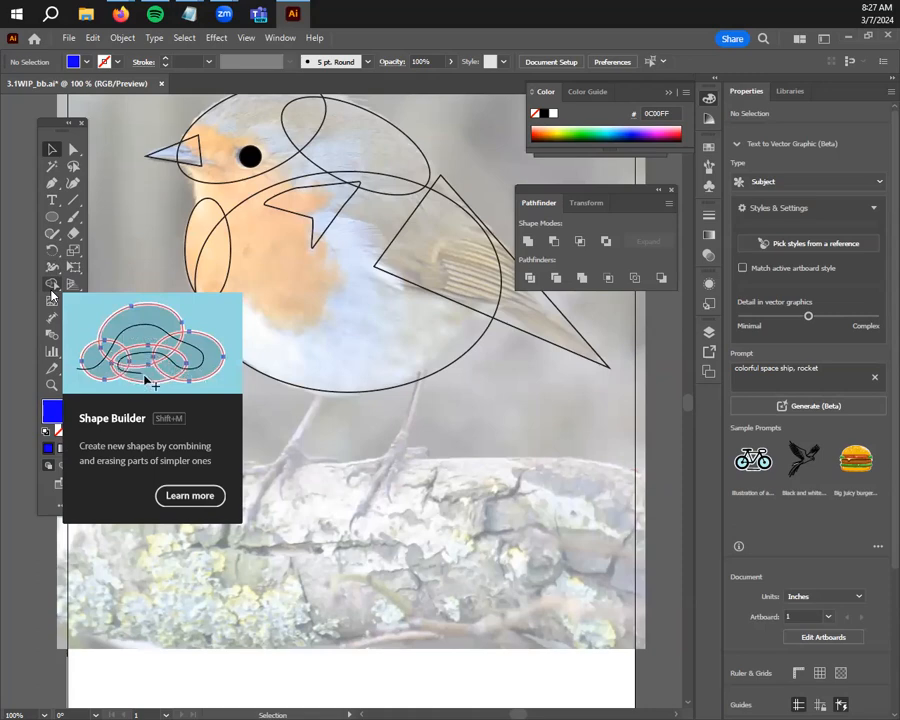
Review the labelled shape mode and Pathfinder samples alongside the bird drawing
scroll(235, 503, "down", 2)
left_click_drag(279, 495, 492, 327)
scroll(286, 542, "down", 2)
left_click_drag(279, 592, 503, 567)
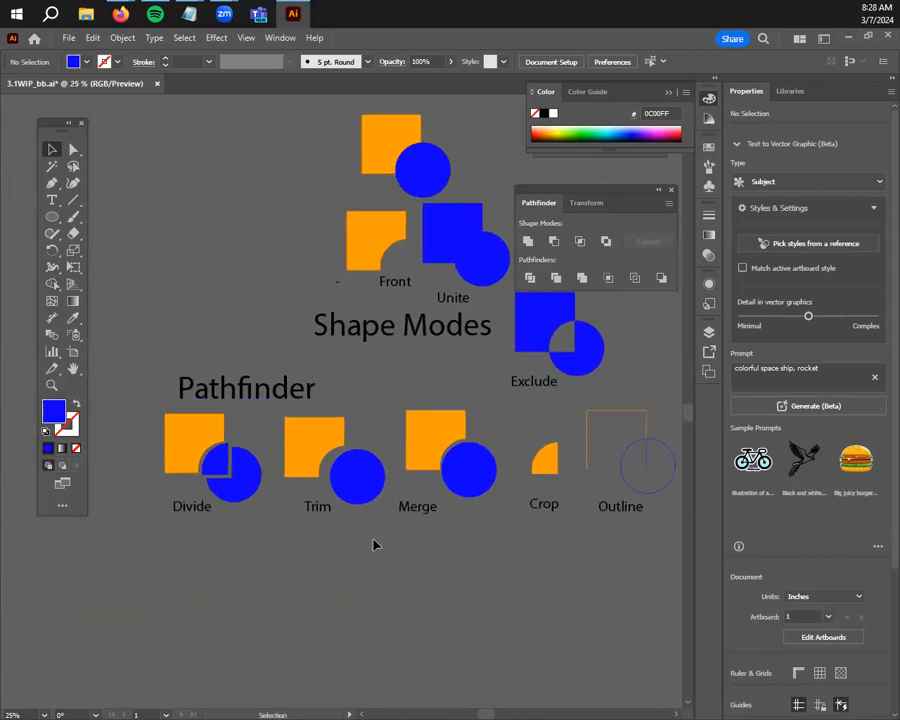
scroll(478, 510, "up", 1)
left_click_drag(494, 498, 203, 641)
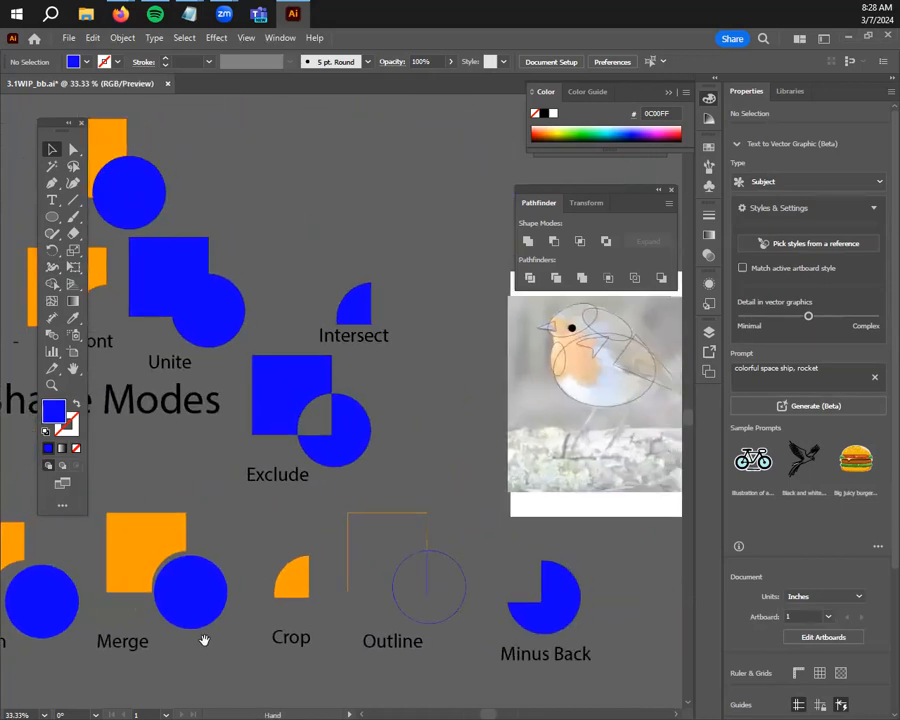
left_click_drag(444, 454, 398, 482)
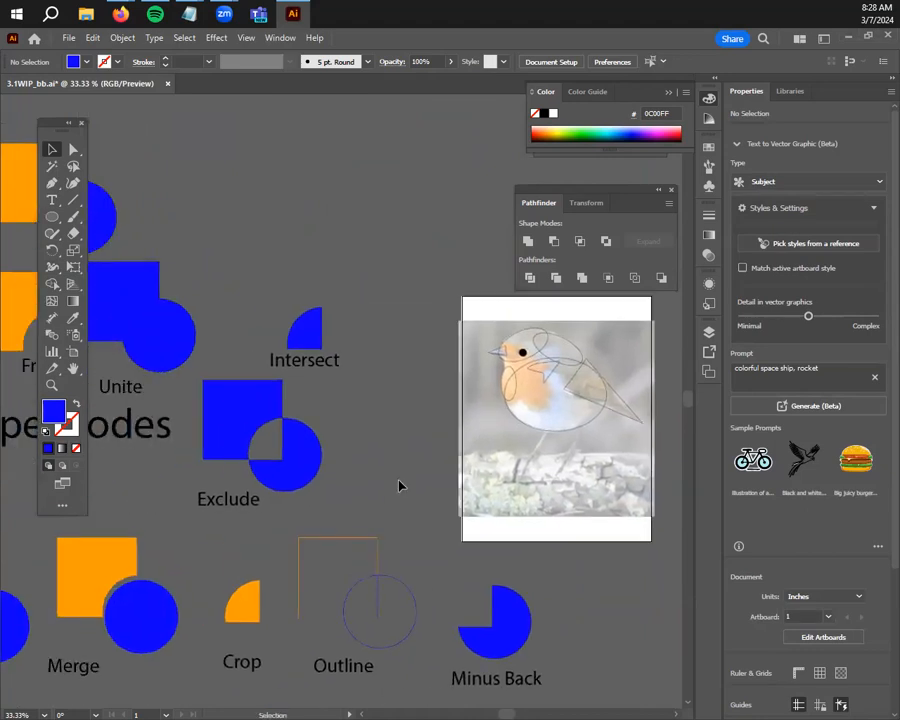
scroll(394, 450, "up", 1)
left_click_drag(380, 398, 187, 560)
left_click_drag(432, 449, 615, 404)
Copy the original square and circle pair into the empty area above all the samples
scroll(408, 431, "down", 2)
left_click_drag(283, 474, 417, 571)
left_click_drag(371, 394, 431, 244)
scroll(452, 508, "up", 2)
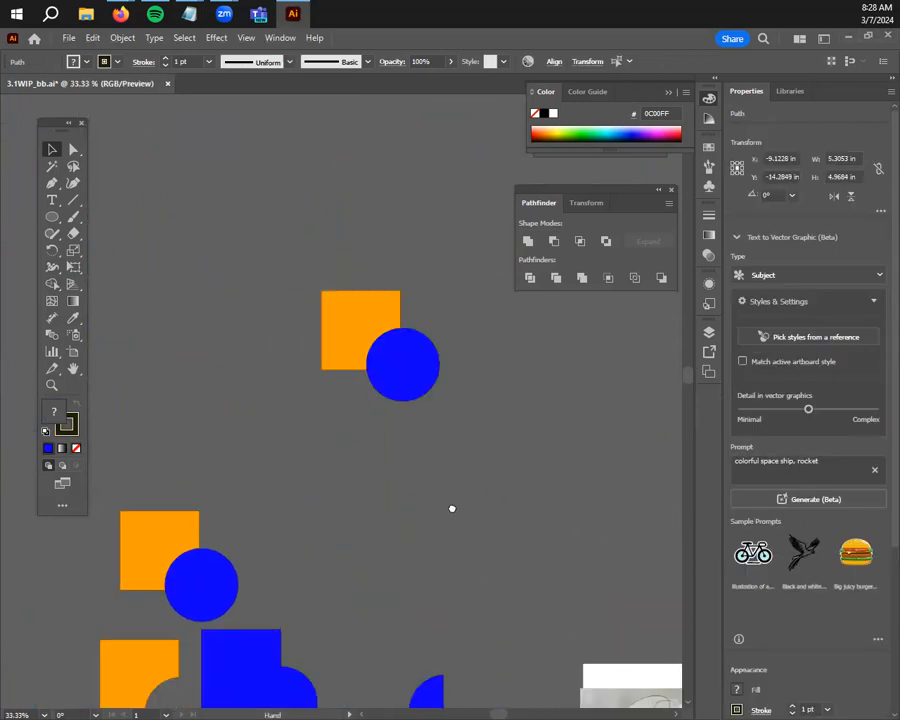
left_click_drag(500, 448, 435, 598)
left_click_drag(297, 532, 461, 393)
left_click(248, 454)
Add the label "Shape Builde tool" below the new pair, enlarge it, and move it beneath the shapes
left_click(54, 200)
left_click(397, 498)
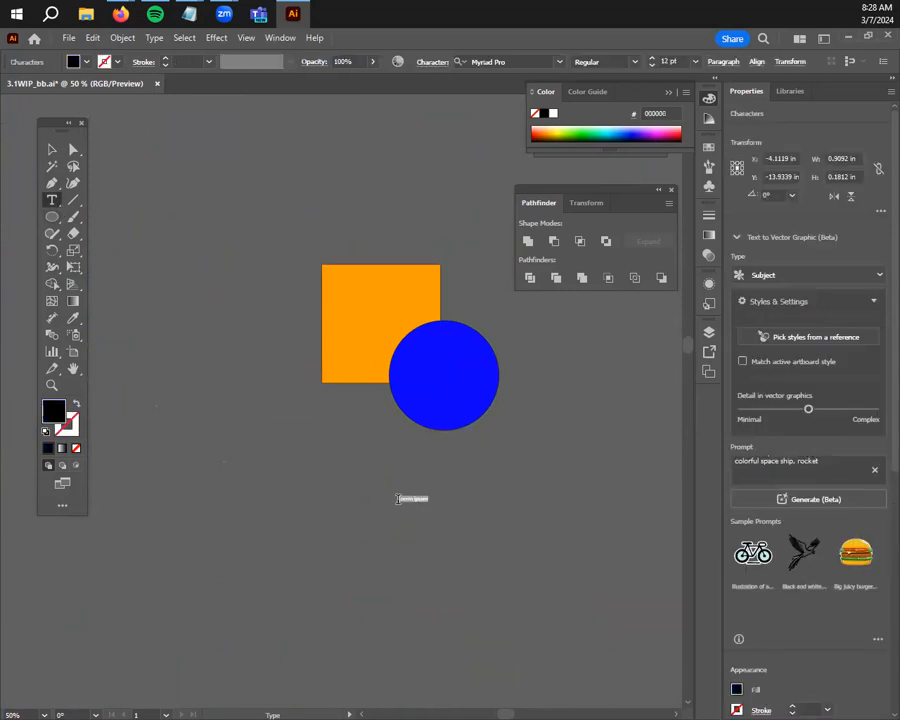
type("Shape Builder tool")
key("Escape")
left_click_drag(440, 507, 566, 604)
left_click_drag(496, 507, 406, 487)
Correct the label's spelling to "Shape Builder tool" and move it up close beneath the square and circle
key("t")
left_click(432, 487)
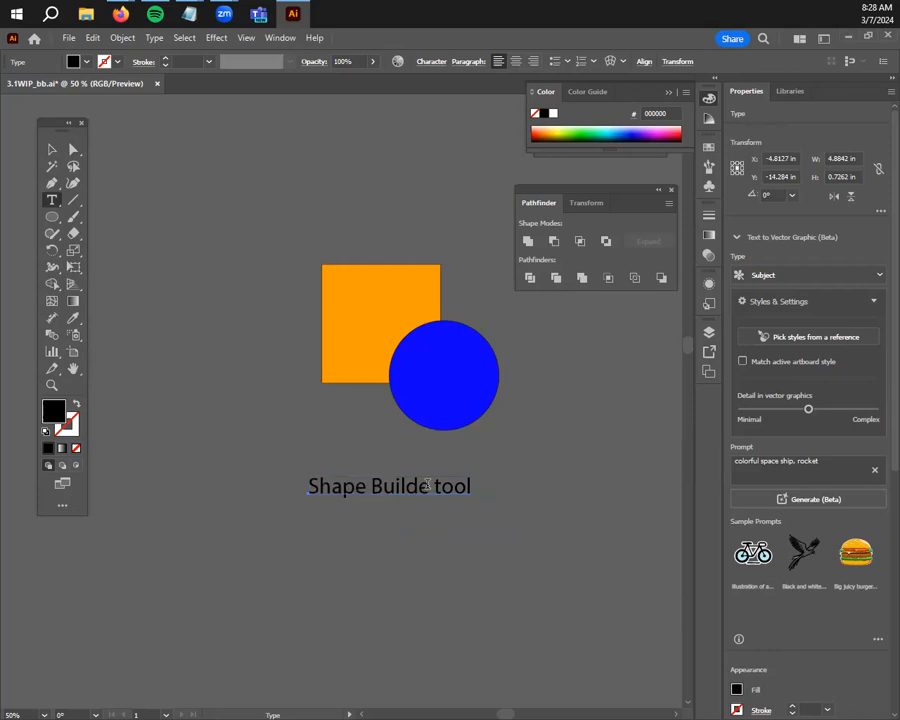
type("r")
left_click(52, 150)
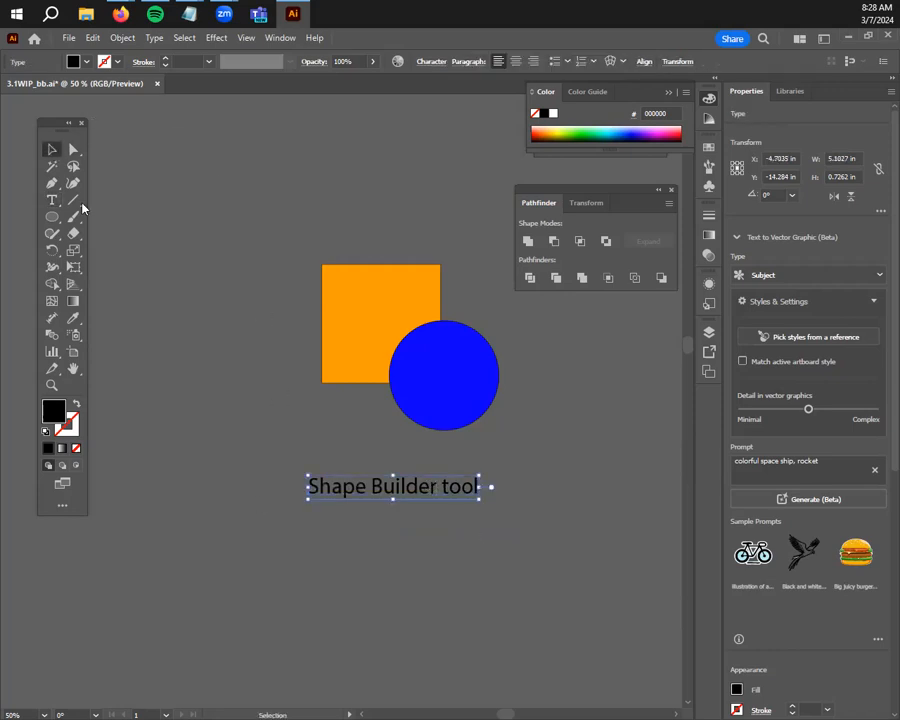
left_click(300, 521)
left_click_drag(424, 488, 424, 452)
left_click(557, 435)
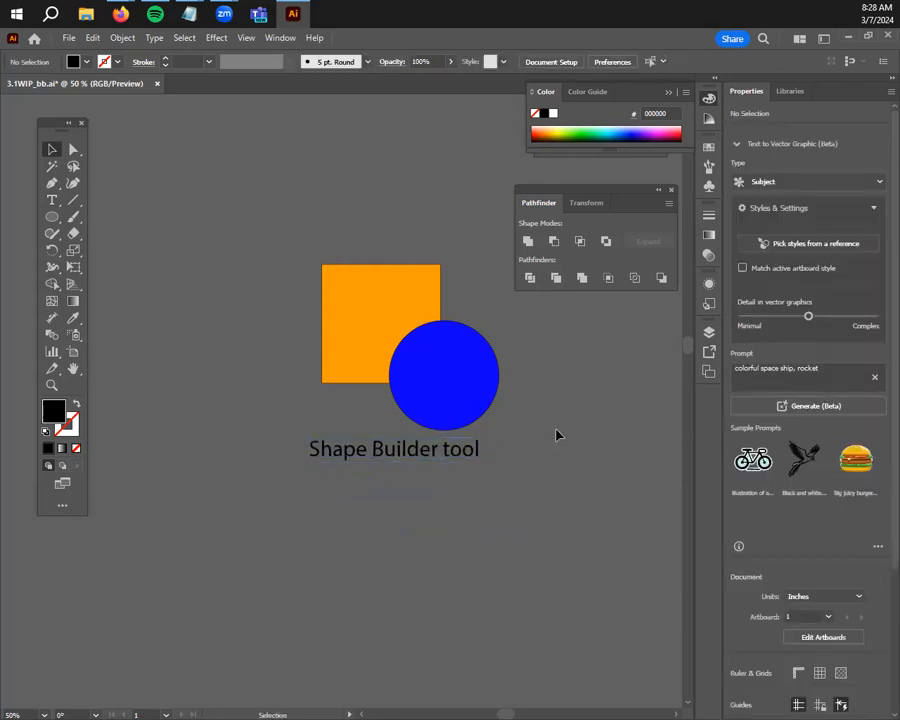
Try the Shape Builder tool with the square and circle unselected, and return to the Selection tool
left_click(54, 285)
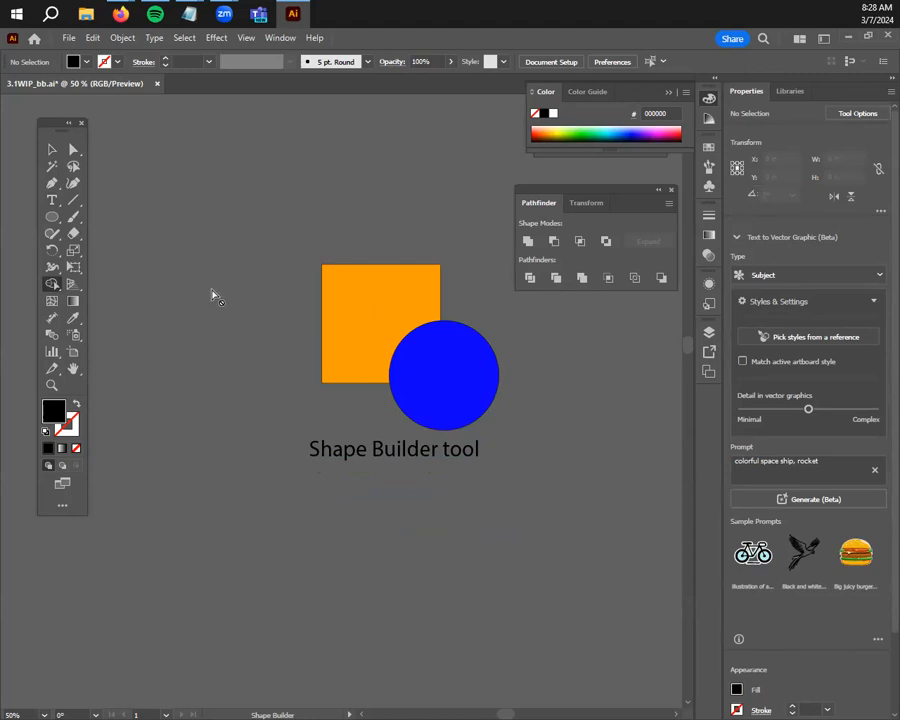
left_click(52, 149)
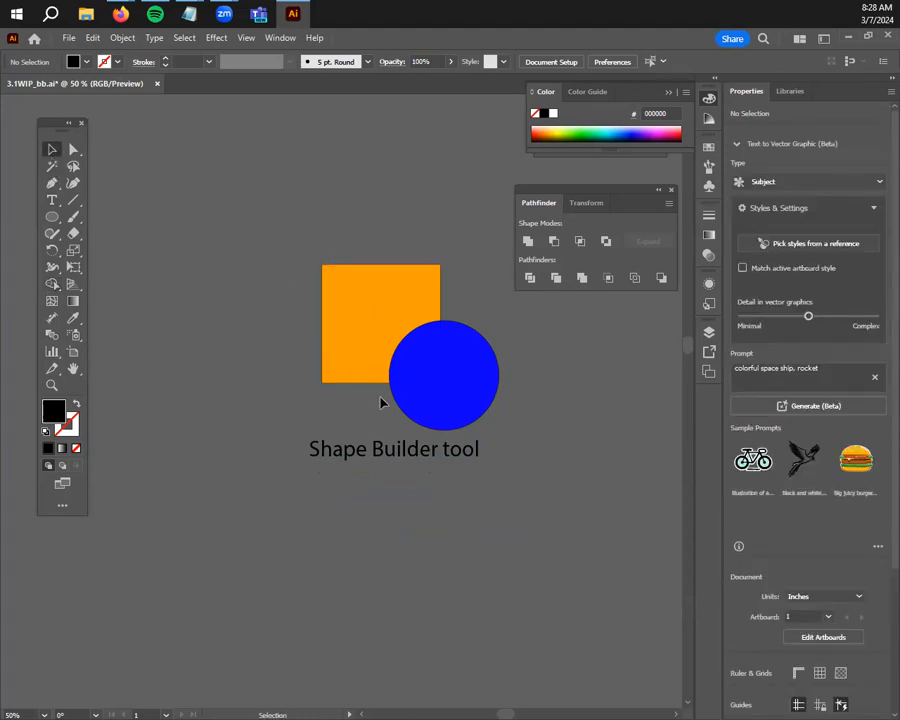
Select the square and circle and use the Shape Builder tool to separate each one's non-overlapping part in black
key("ctrl+a")
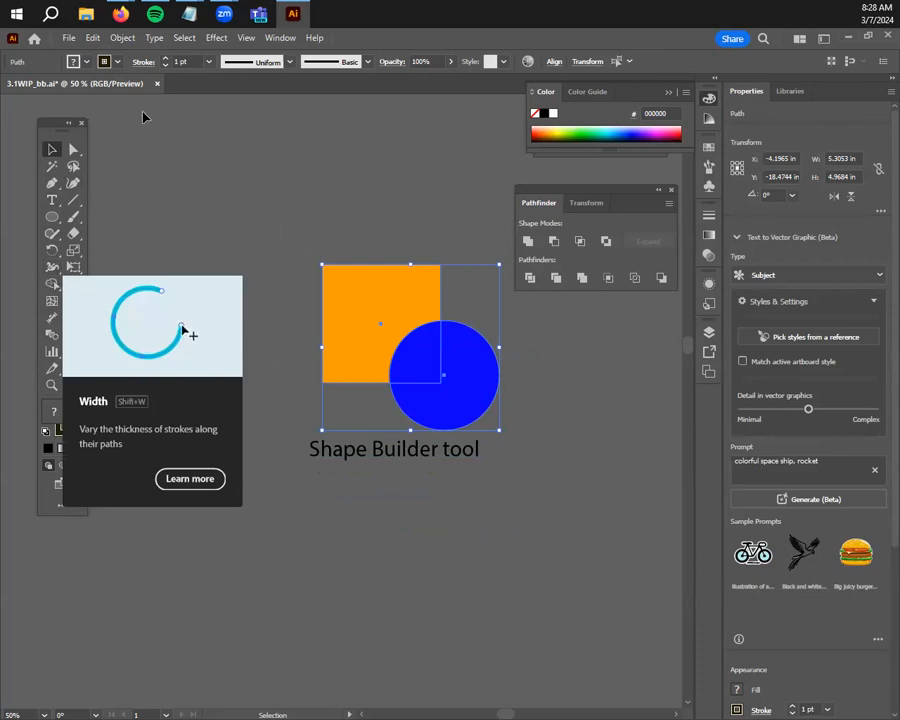
left_click(52, 283)
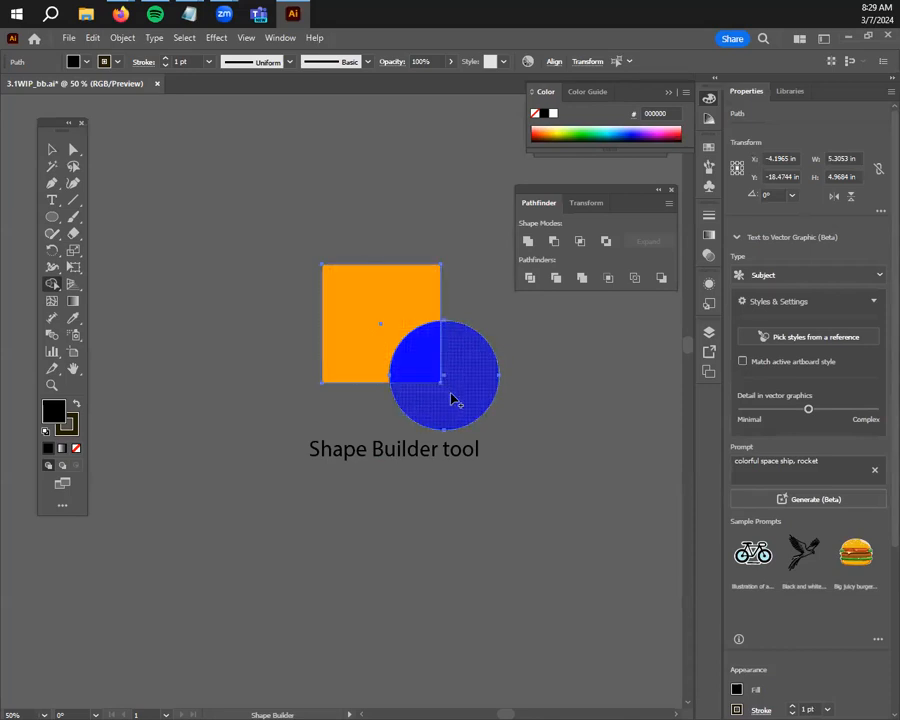
left_click(486, 410)
left_click(335, 322)
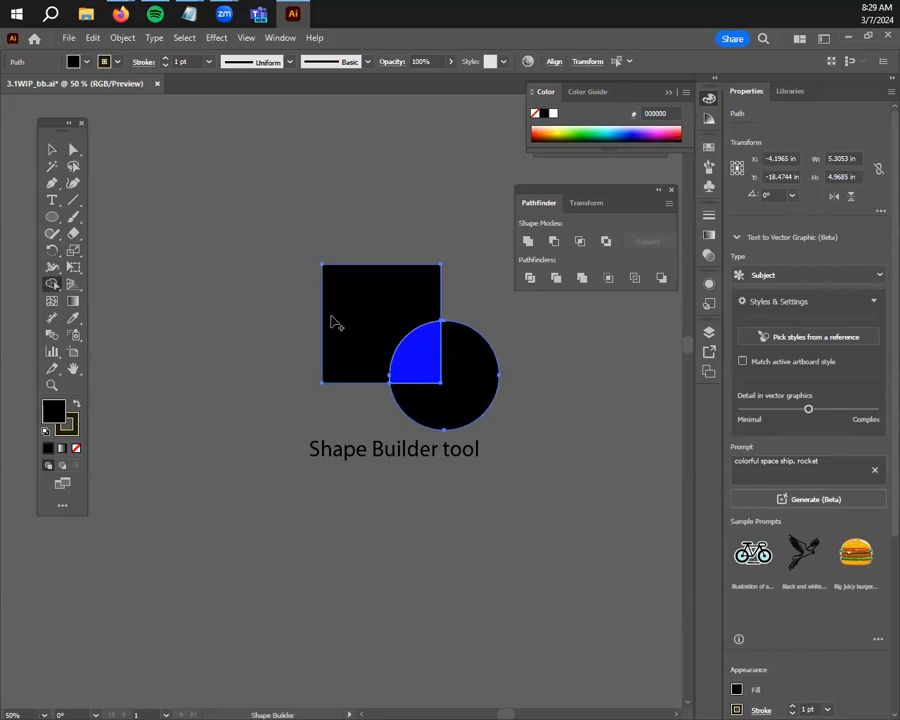
Move the black square part, the black circle part and the two overlap pieces apart from one another
key("v")
left_click(157, 213)
left_click_drag(344, 316, 265, 269)
left_click_drag(423, 363, 417, 274)
left_click_drag(484, 397, 584, 429)
left_click_drag(426, 370, 350, 378)
left_click(472, 398)
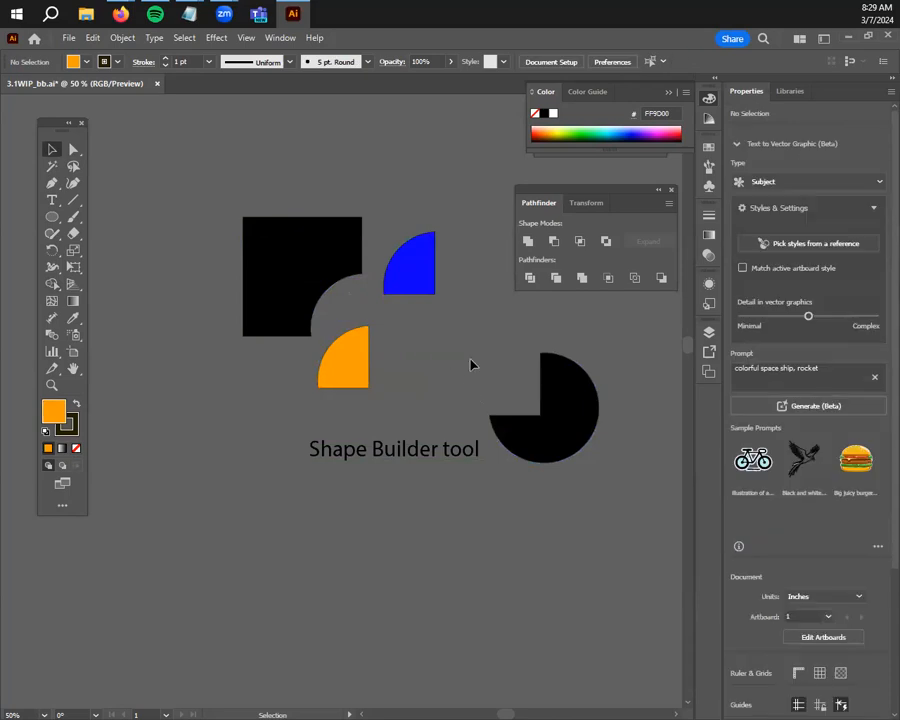
Undo the moves that pulled the four Shape Builder pieces apart
key("ctrl+z")
key("ctrl+z")
key("ctrl+z")
key("ctrl+z")
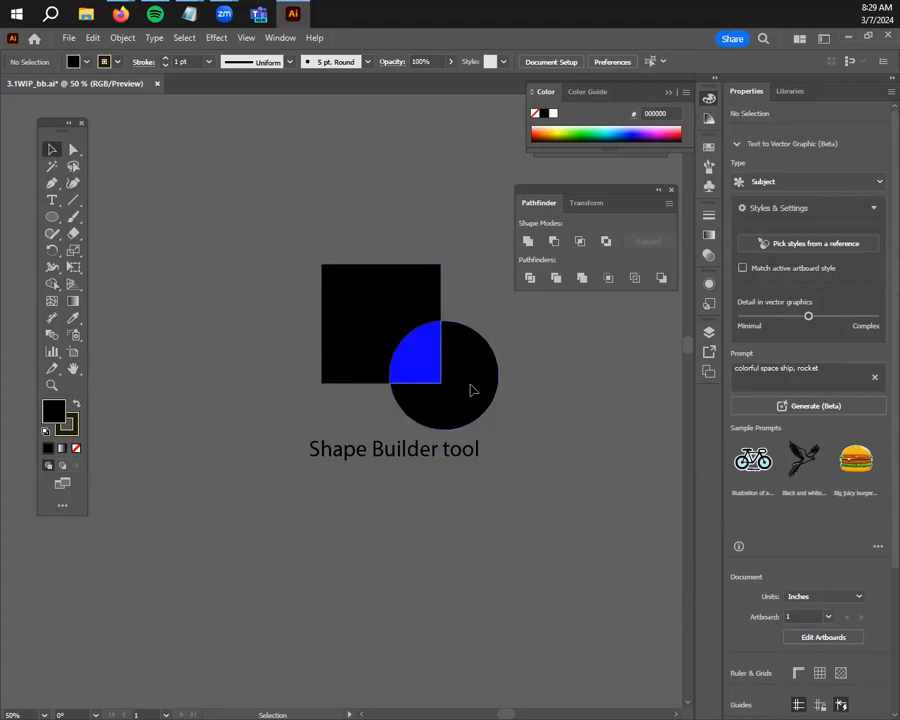
Spread out the black circle part, the black square part and the blue overlap piece, leaving the orange overlap piece in place
left_click_drag(473, 390, 537, 401)
left_click_drag(375, 331, 301, 297)
left_click(293, 432)
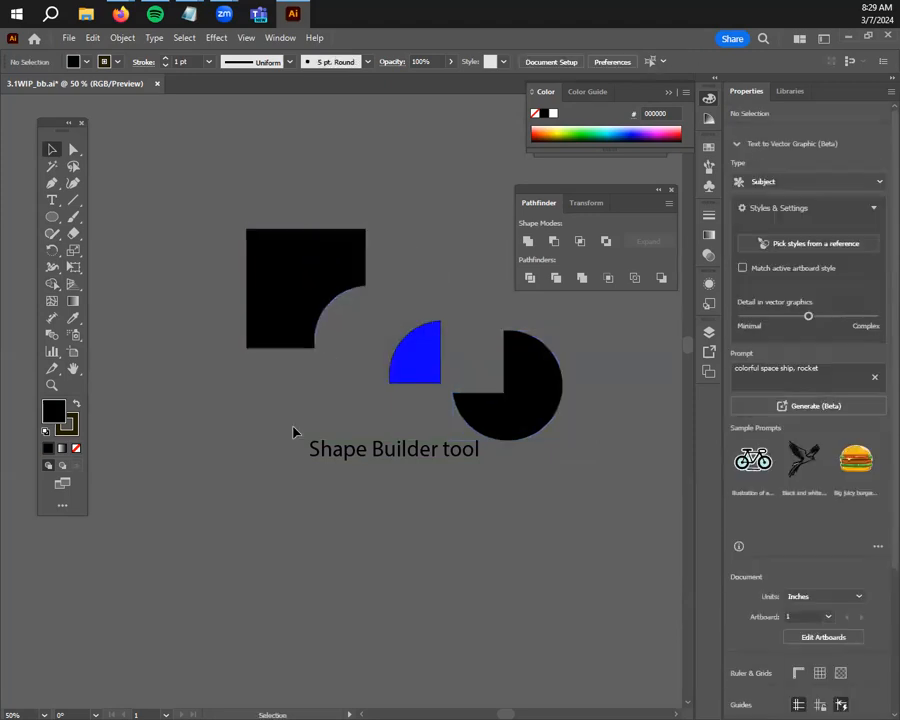
left_click_drag(410, 364, 346, 376)
left_click(289, 456)
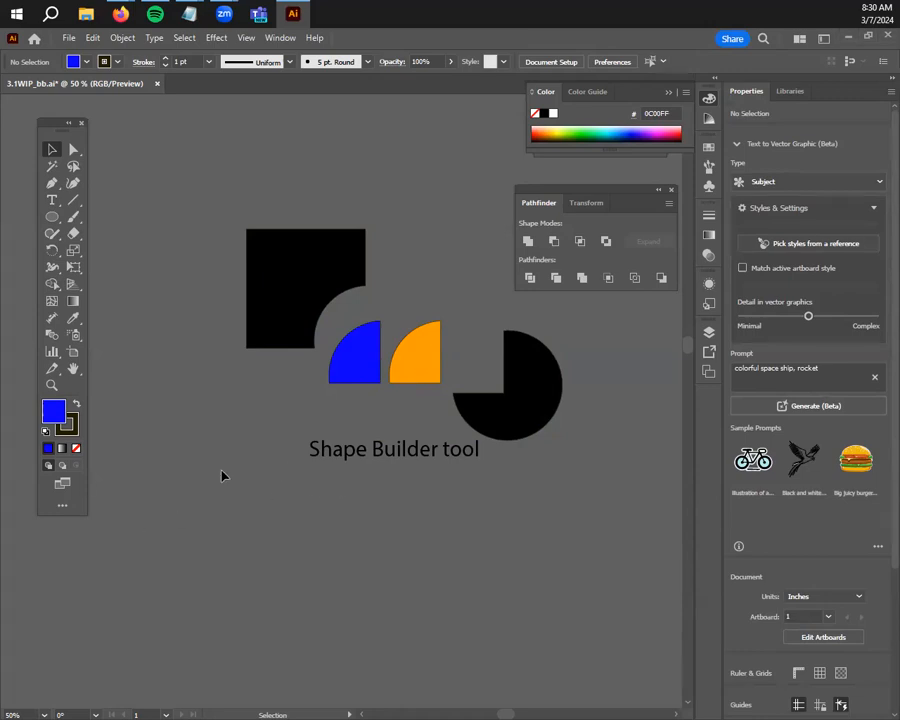
Duplicate the "Shape Builder tool" label directly below itself, change the copy to "(just clicking)", and save the file
left_click(437, 457)
left_click(470, 494)
left_click(456, 452)
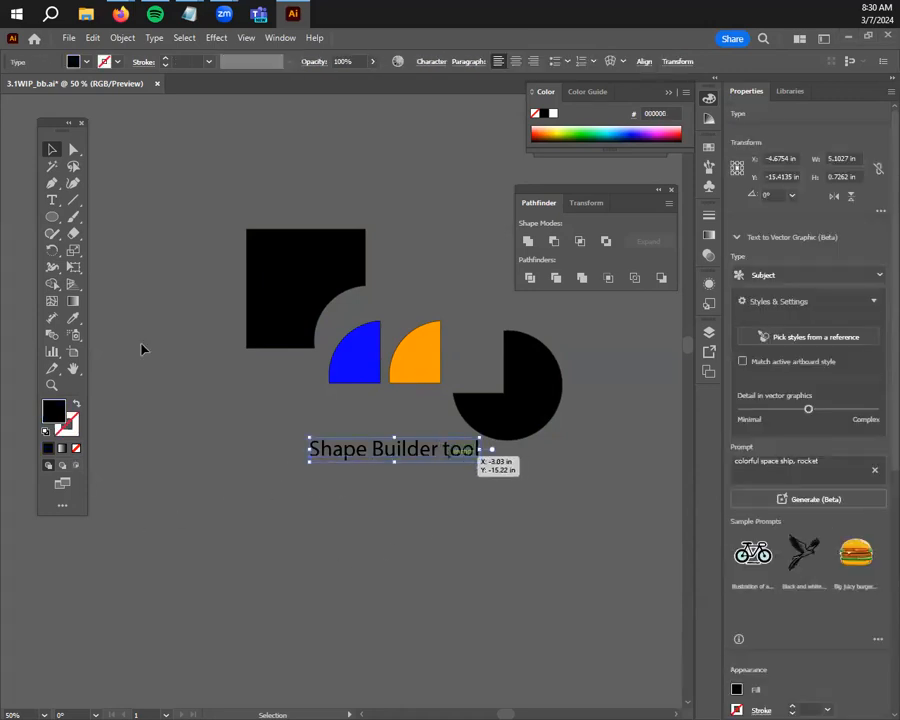
left_click_drag(415, 455, 418, 476)
double_click(418, 474)
left_click(418, 474)
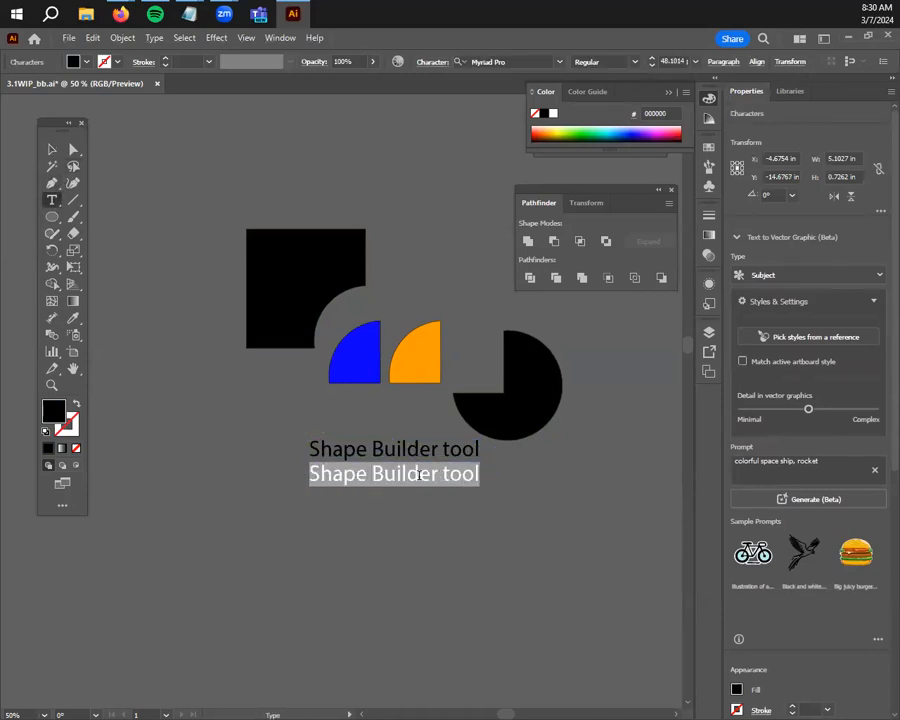
type("just clic")
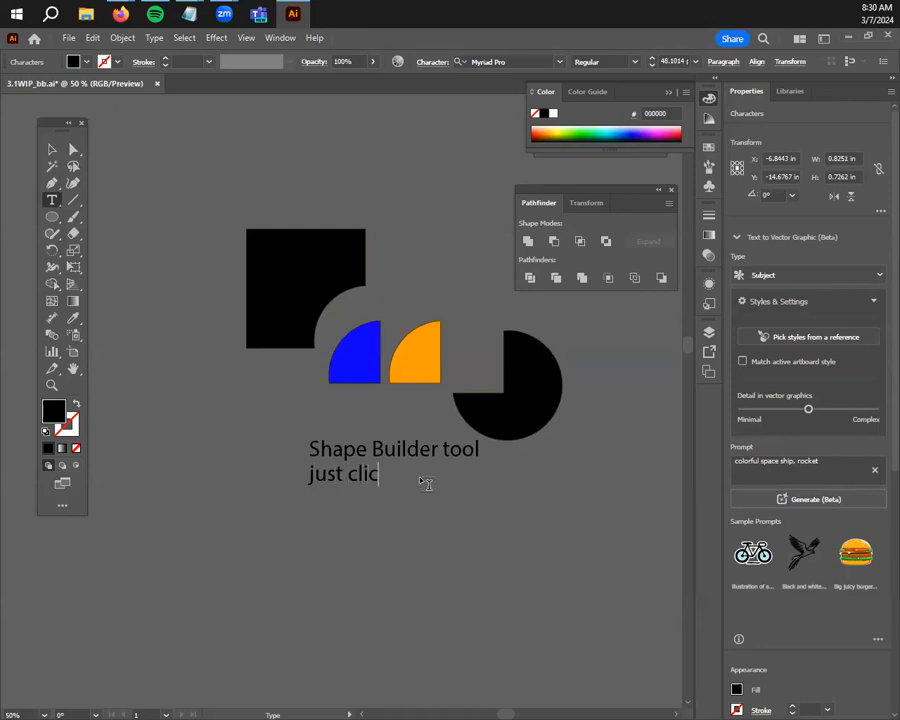
type("king)")
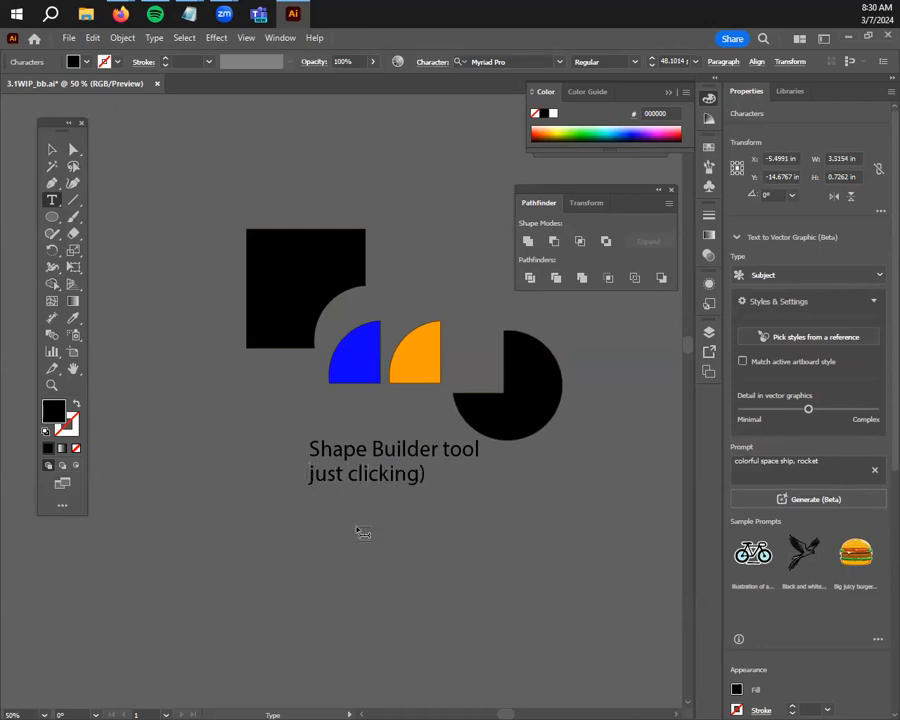
type("(")
left_click(52, 149)
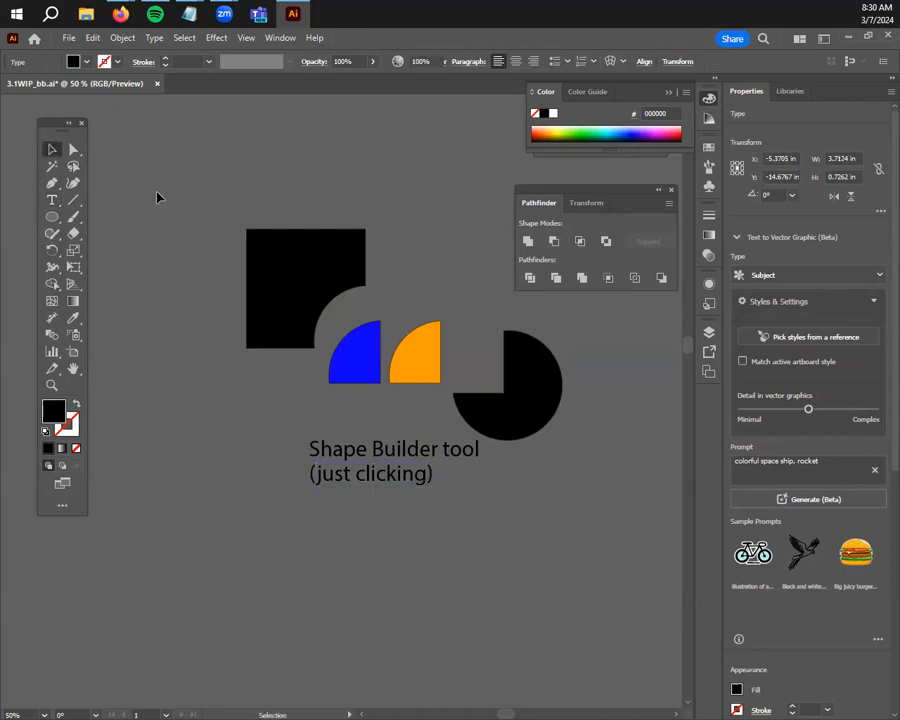
left_click(236, 406)
key("ctrl+s")
Copy both label lines to the empty area below and to the right, and change the copied second line to "(holding ALT)"
scroll(306, 478, "down", 2)
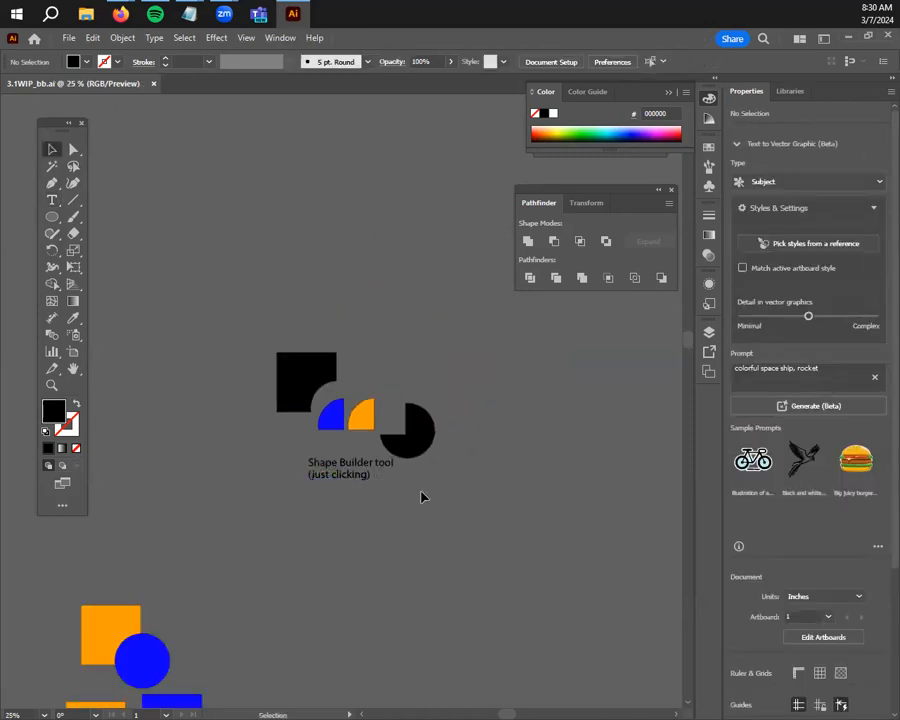
left_click_drag(329, 467, 436, 545)
double_click(477, 545)
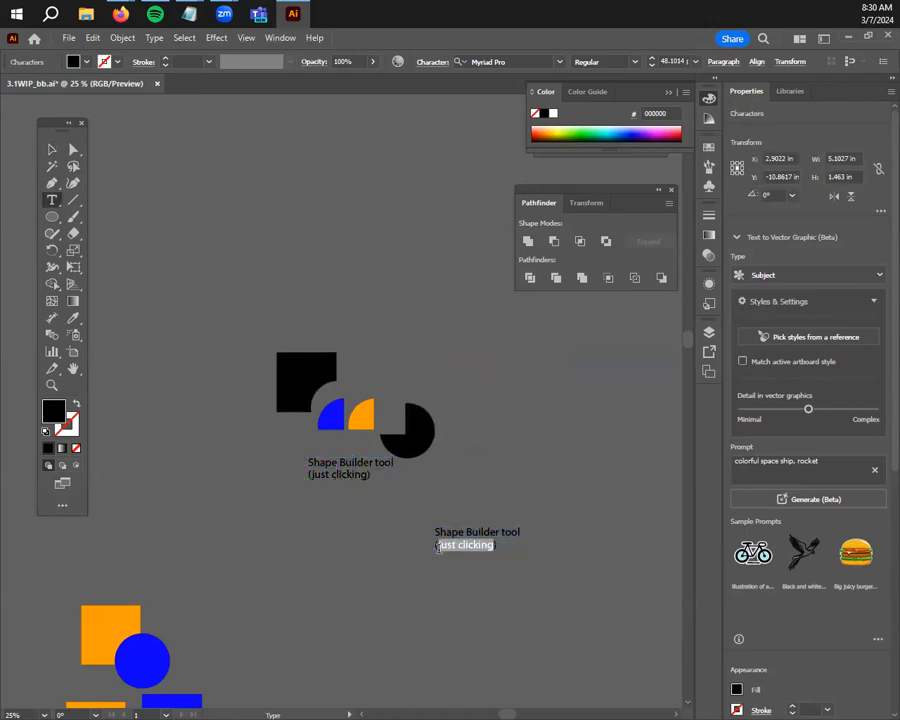
key("BackSpace")
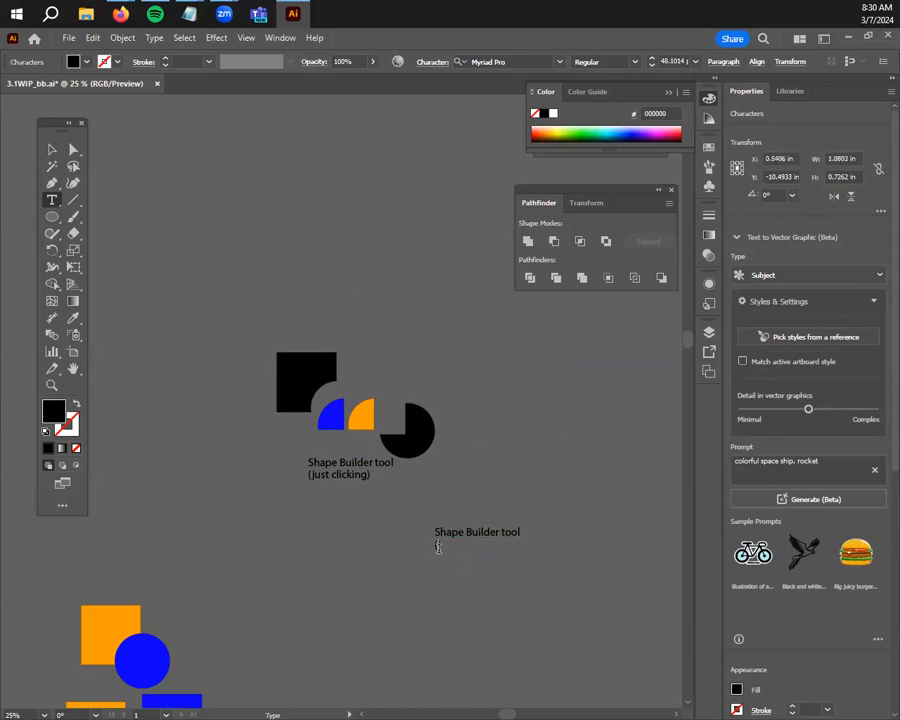
type("(holding ALT")
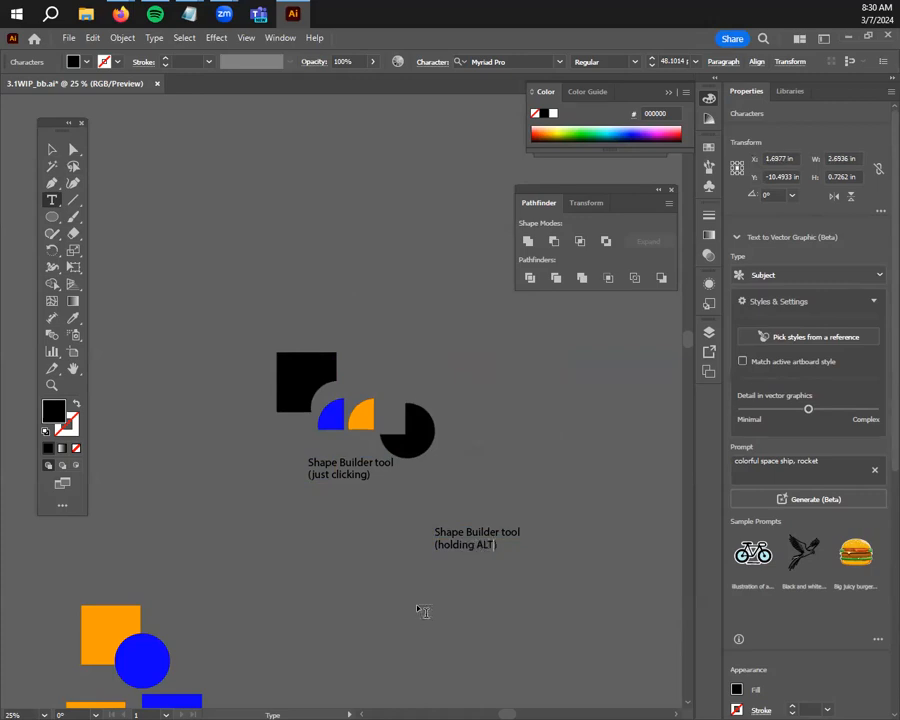
left_click(52, 150)
left_click(496, 688)
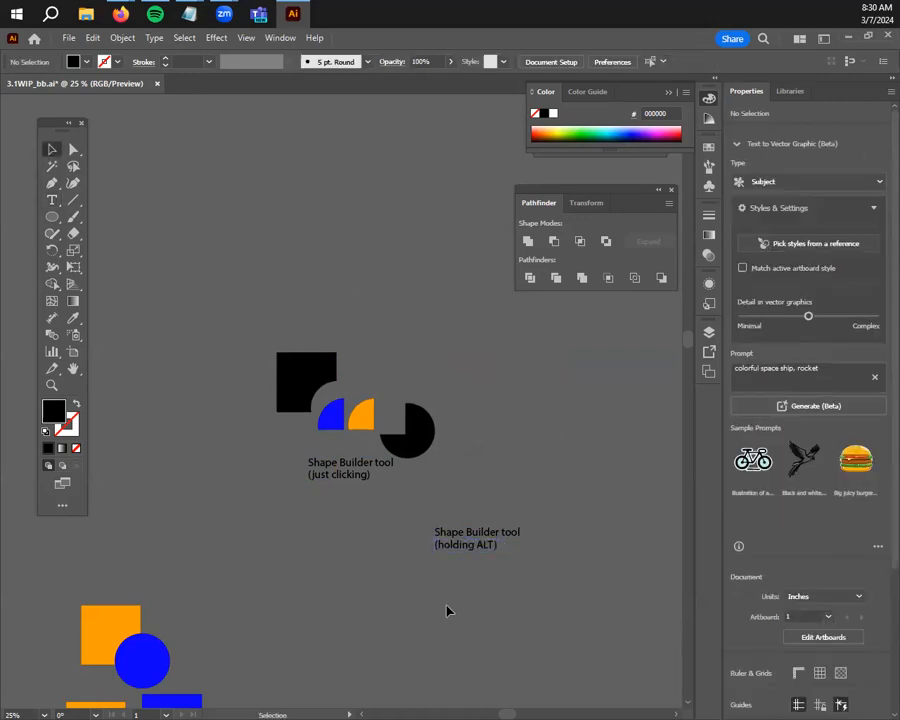
Copy the original square and circle pair to the empty area beside the "(holding ALT)" label
scroll(454, 612, "up", 2)
left_click_drag(484, 579, 340, 585)
left_click(342, 472)
left_click_drag(343, 474, 460, 596)
left_click(624, 604)
scroll(624, 604, "down", 1)
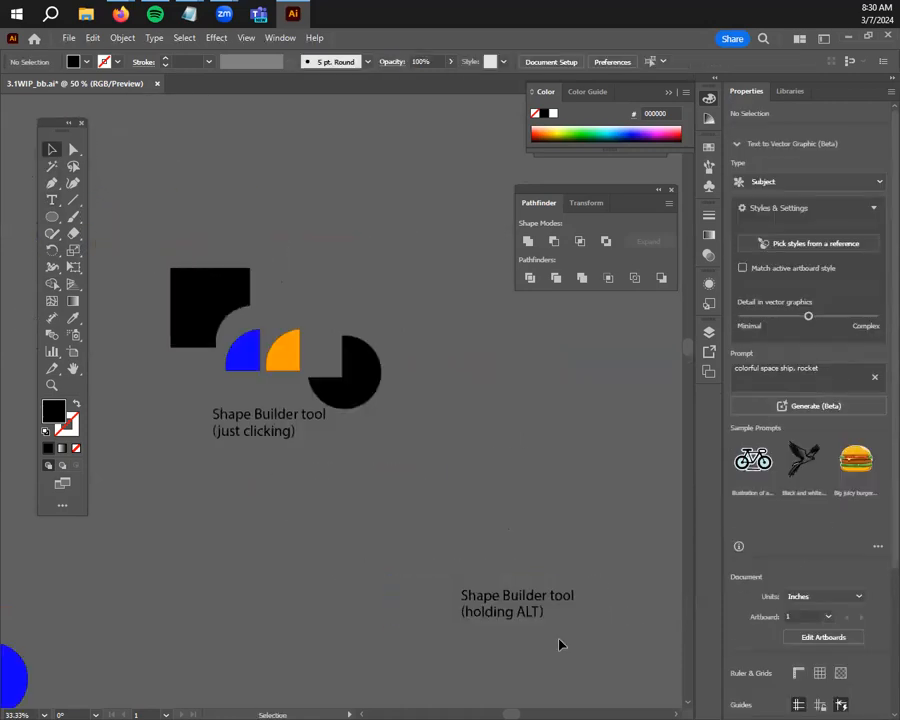
left_click_drag(560, 645, 651, 452)
left_click_drag(276, 473, 105, 399)
left_click_drag(143, 437, 645, 325)
left_click_drag(586, 503, 324, 616)
scroll(457, 573, "up", 1)
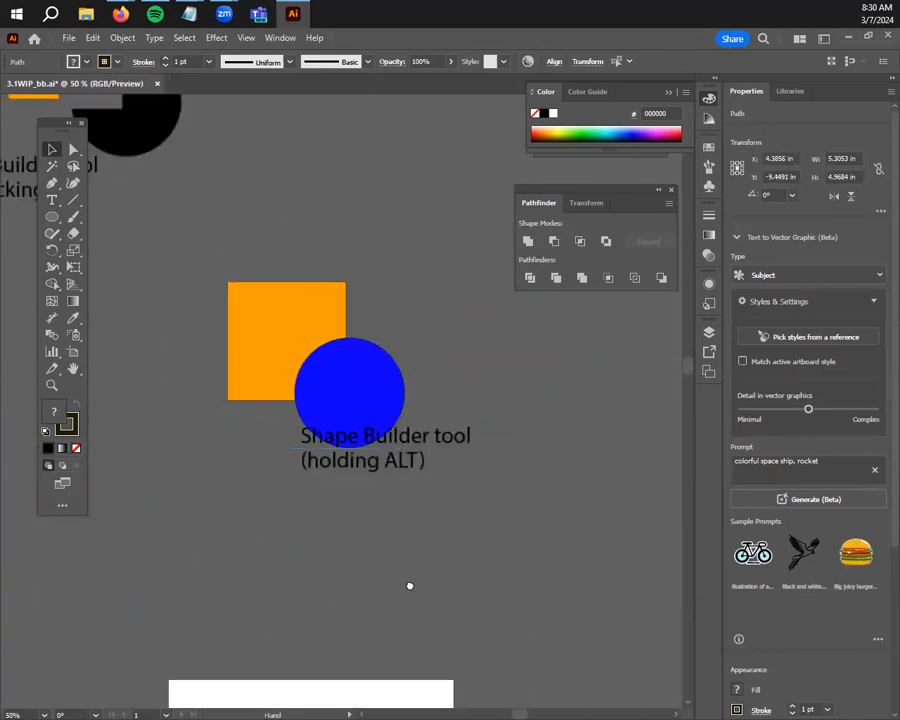
Move the copied square and circle up and to the right so they sit clear above the "(holding ALT)" label
left_click_drag(410, 585, 422, 653)
left_click_drag(362, 450, 434, 411)
left_click(486, 584)
scroll(486, 586, "up", 1)
left_click_drag(485, 590, 506, 656)
left_click_drag(402, 400, 450, 427)
left_click_drag(361, 377, 351, 399)
key("ctrl+z")
key("ctrl+z")
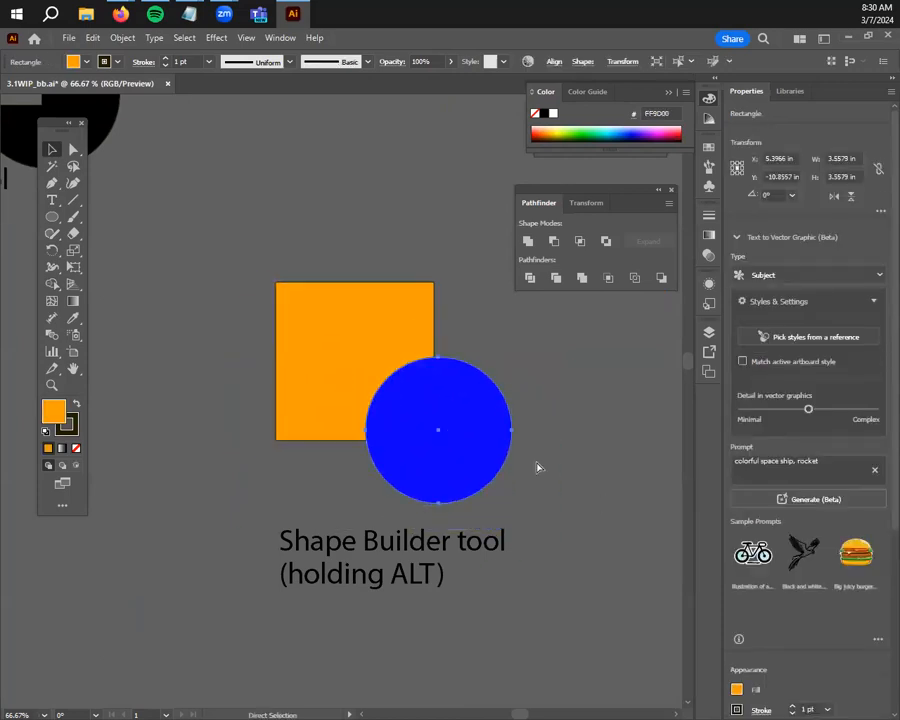
Move the square and circle down slightly, closer to the "(holding ALT)" label
left_click(536, 457)
mouse_move(401, 382)
left_mouse_down()
mouse_move(400, 400)
mouse_move(410, 400)
left_mouse_up()
left_click(264, 342)
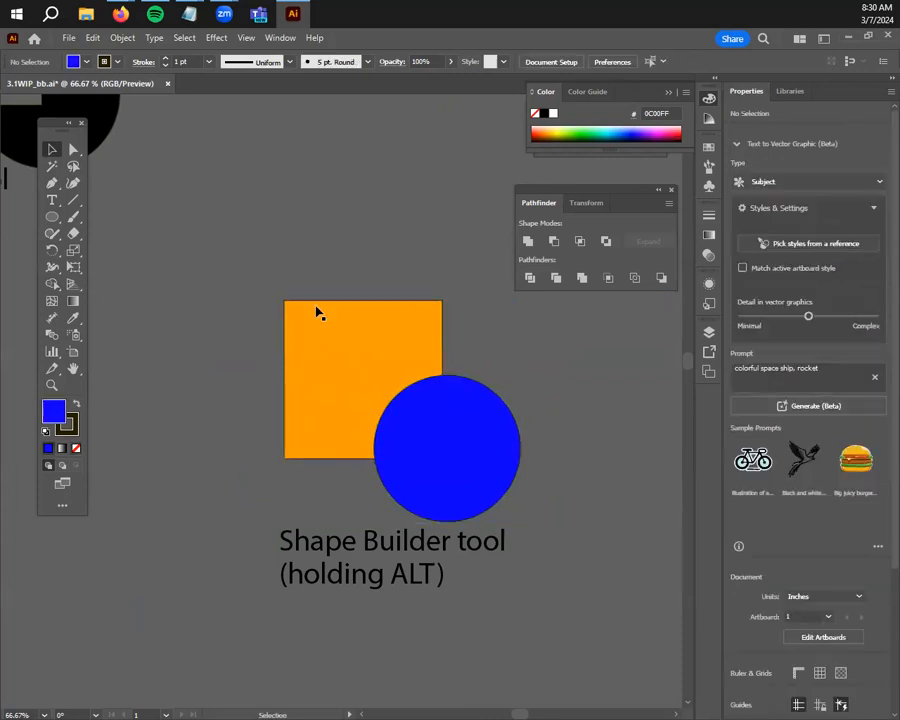
Select the square and circle and delete the circle's part outside the square with the Shape Builder tool
left_click_drag(558, 436, 560, 444)
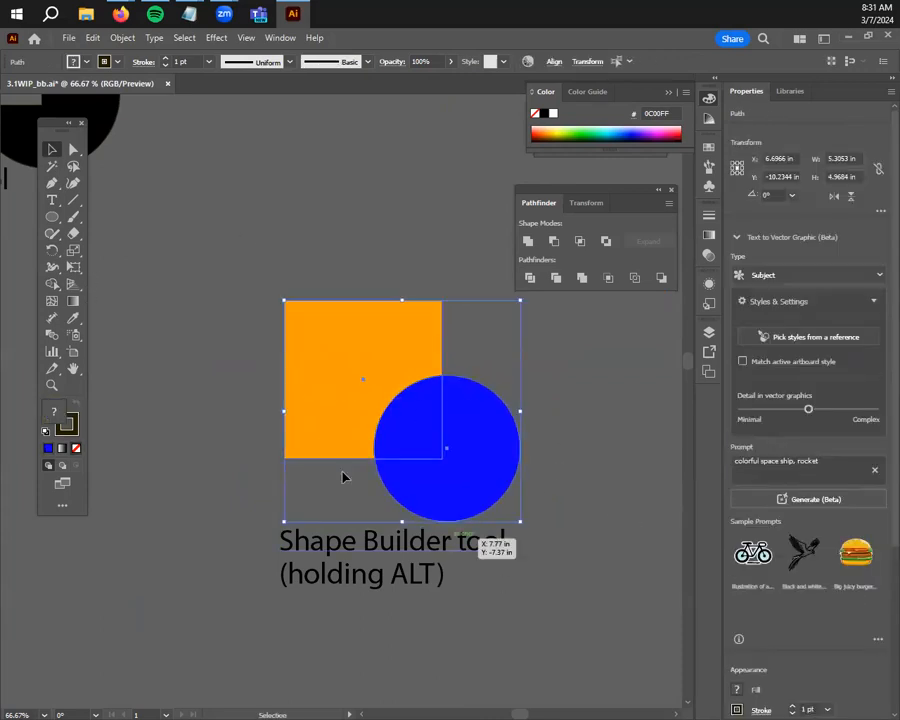
left_click(53, 284)
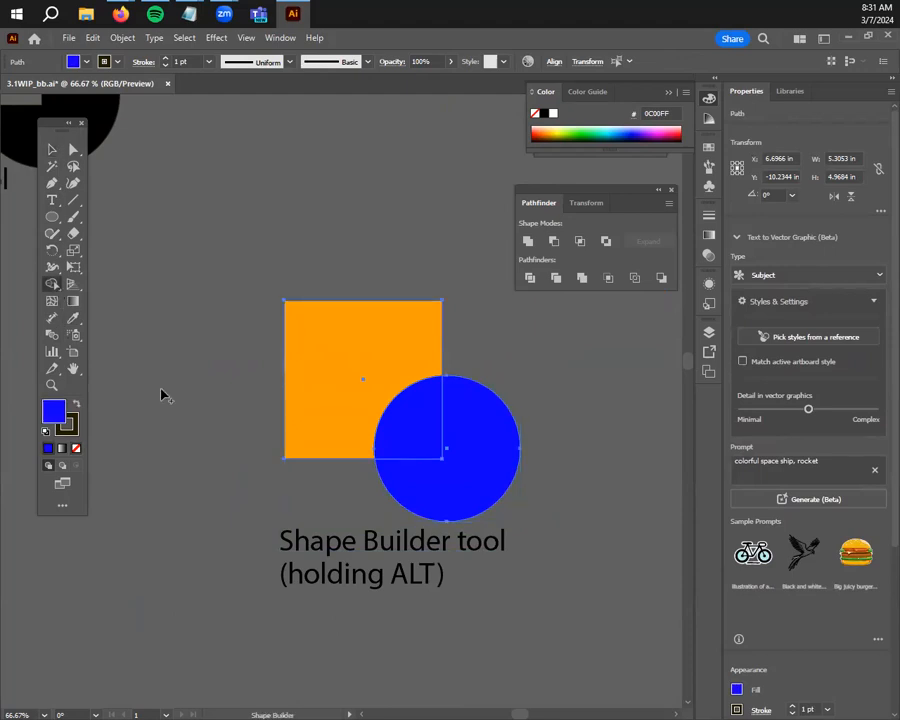
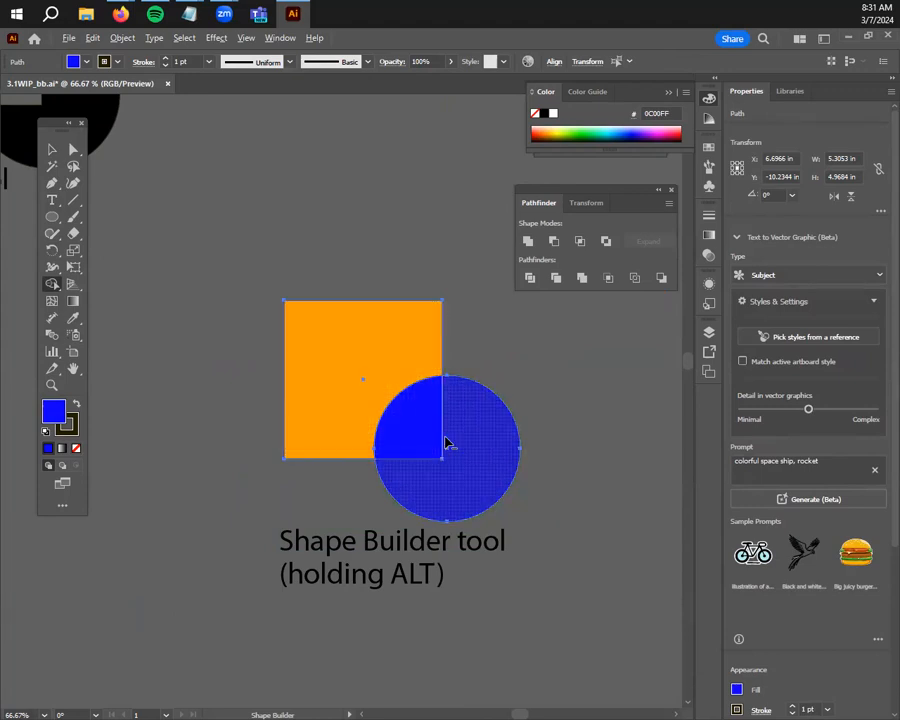
left_click(492, 461, "alt")
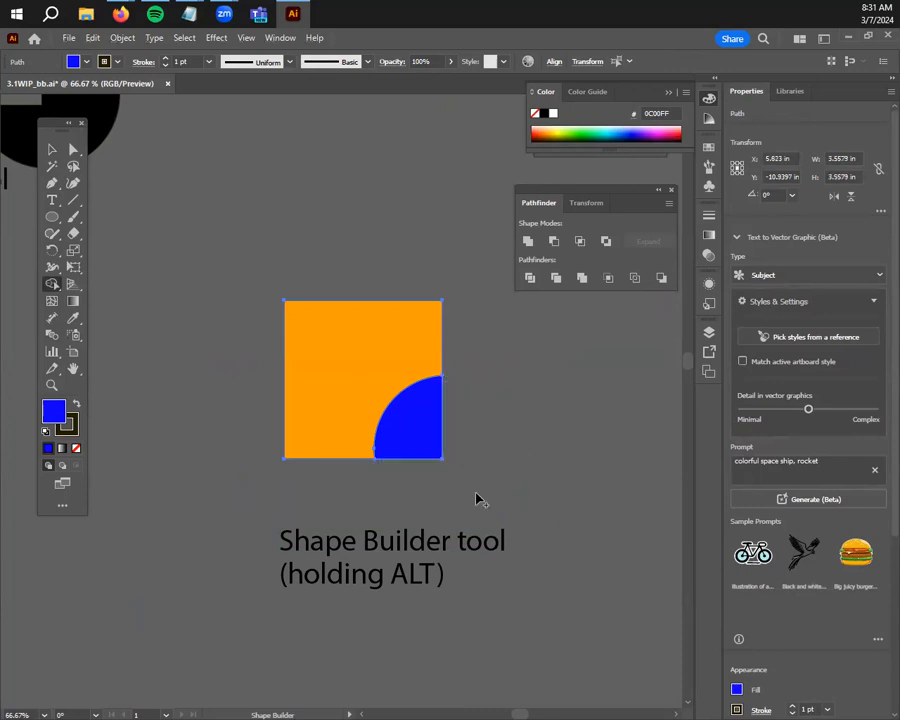
Move the blue overlap piece off the orange square and back over it to check the shapes underneath
left_click(52, 149)
left_click(330, 490)
left_click_drag(430, 435, 518, 448)
left_click(400, 410)
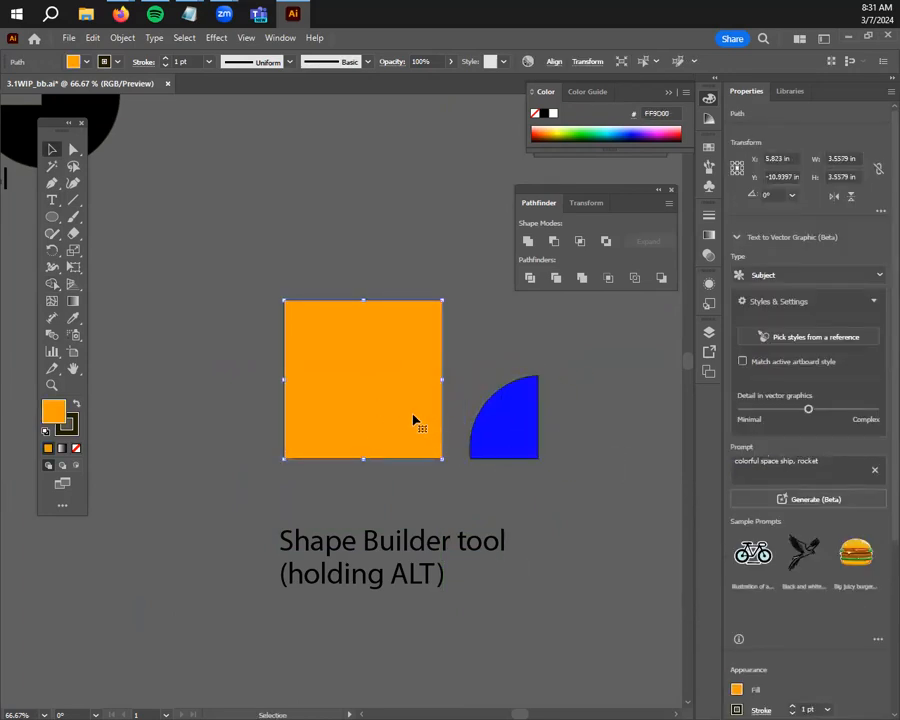
key("space")
left_click_drag(158, 246, 245, 348)
left_click_drag(583, 549, 435, 407)
scroll(400, 434, "up", 1)
key("space")
left_click_drag(370, 440, 406, 516)
left_click_drag(508, 436, 237, 432)
left_click(291, 524)
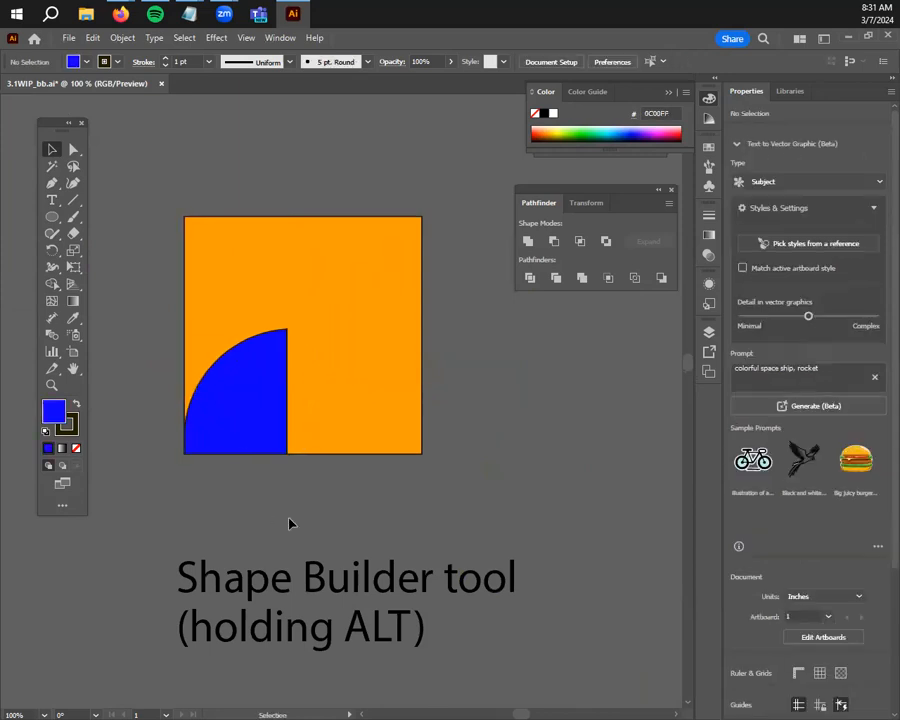
Undo the piece moves and the Shape Builder deletion, restoring the full square and circle above the "(holding ALT)" label
scroll(330, 460, "down", 1)
key("ctrl+z")
key("ctrl+z")
key("ctrl+z")
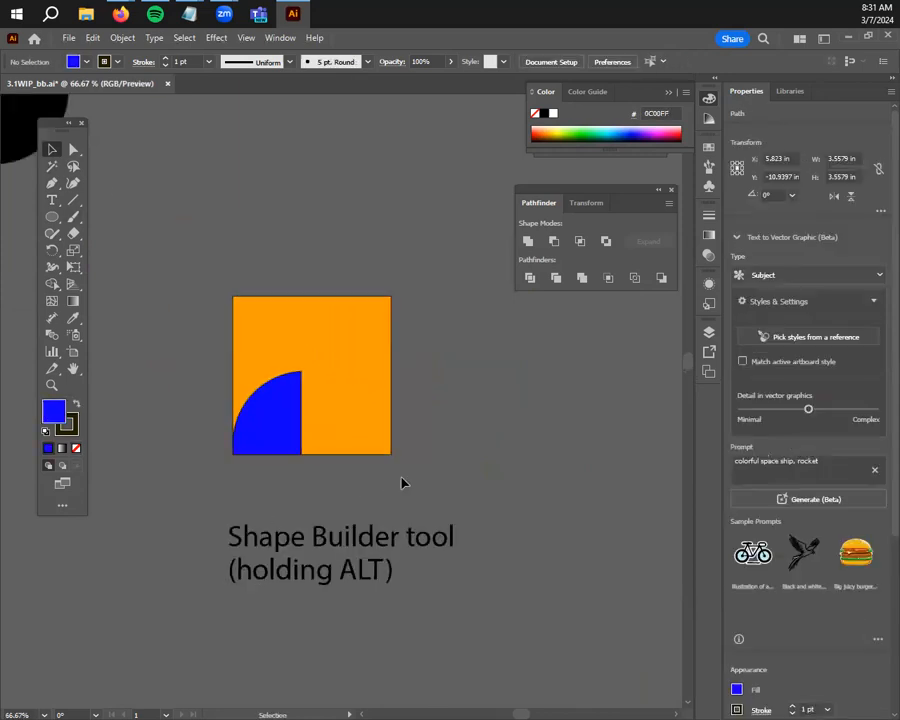
key("ctrl+z")
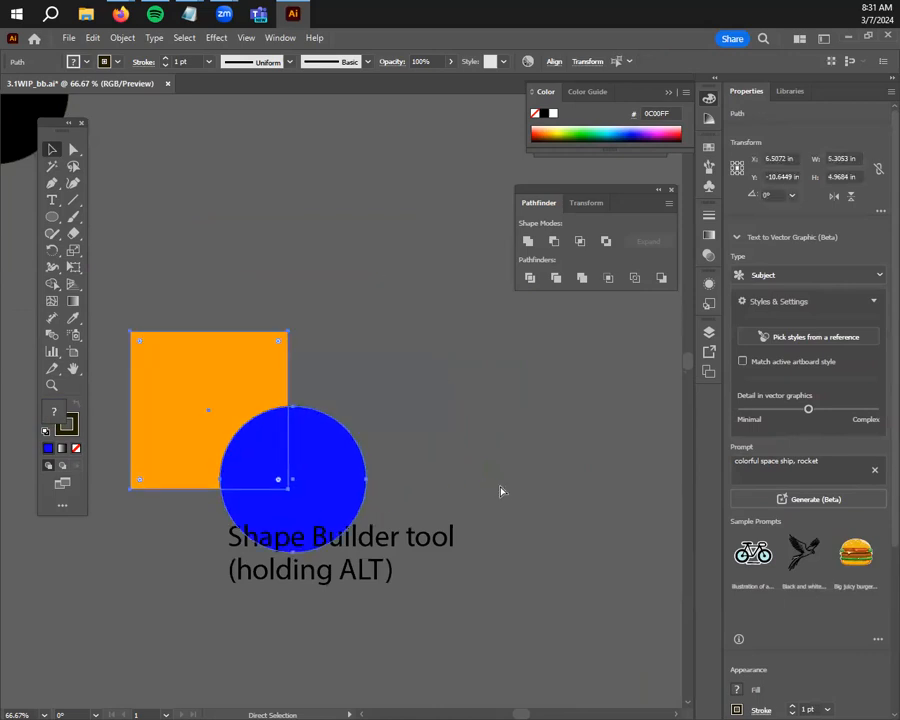
key("ctrl+shift+z")
left_click(519, 493)
Save the file and delete the overlapping region of the square and circle with the Shape Builder tool
key("ctrl+s")
left_click_drag(128, 211, 481, 446)
left_click(52, 284)
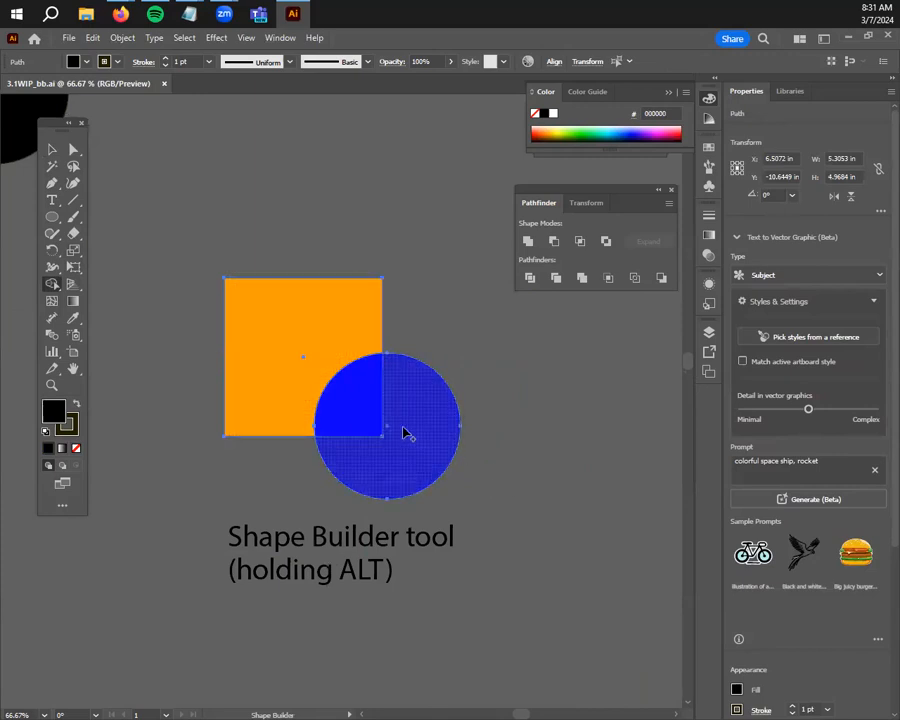
left_click(351, 418, "alt")
Move the notched orange square up and to the left, and the notched blue circle slightly up and to the right
left_click(48, 163)
left_click(50, 151)
left_click(165, 270)
left_click_drag(250, 362, 219, 313)
left_click_drag(422, 464, 450, 439)
left_click(323, 269)
left_click(412, 340)
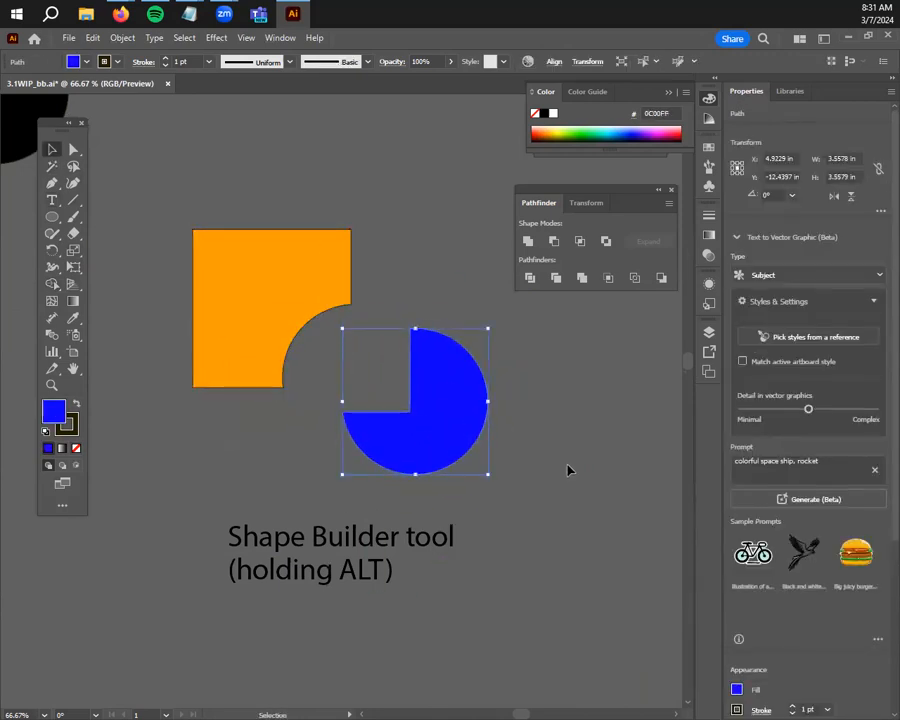
left_click(588, 474)
Review the full set of labelled samples and examine the bird drawing on the artboard up close
scroll(510, 449, "down", 2)
left_click_drag(275, 476, 366, 515)
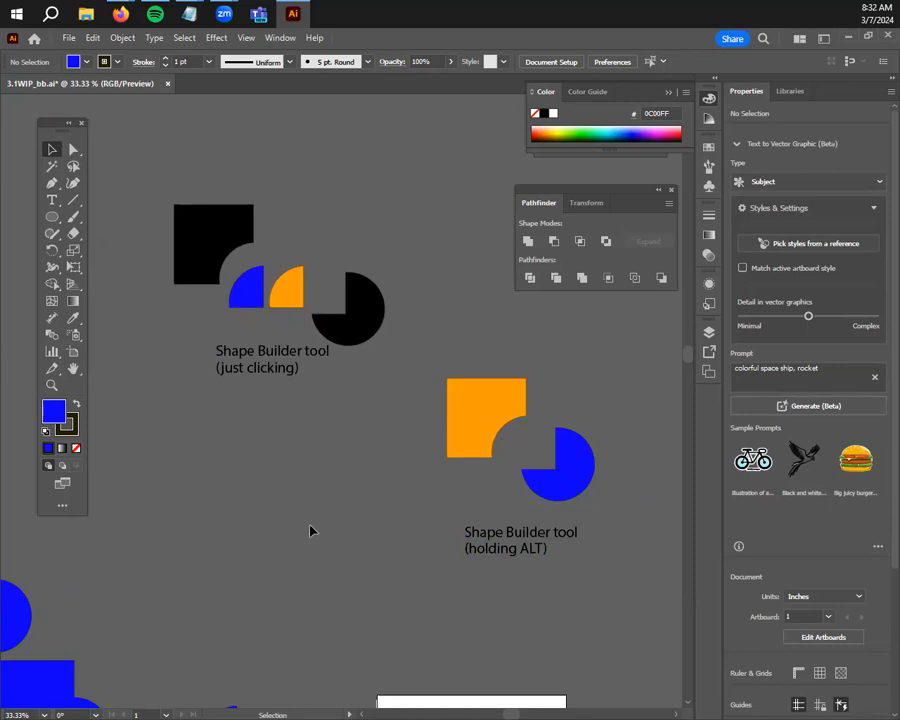
scroll(310, 531, "down", 2)
left_click_drag(345, 588, 404, 457)
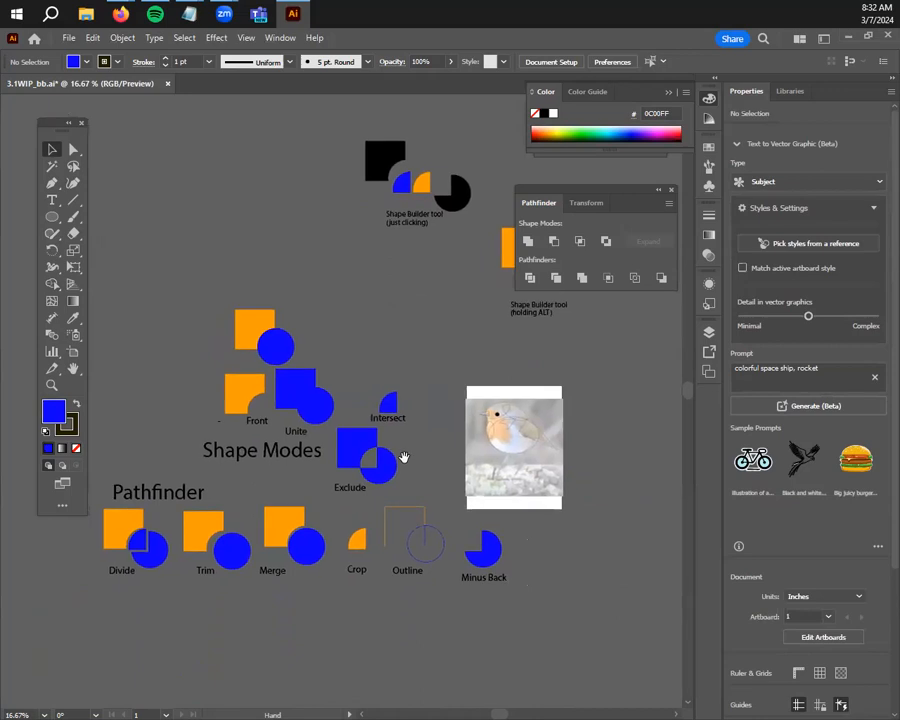
left_click_drag(465, 479, 391, 483)
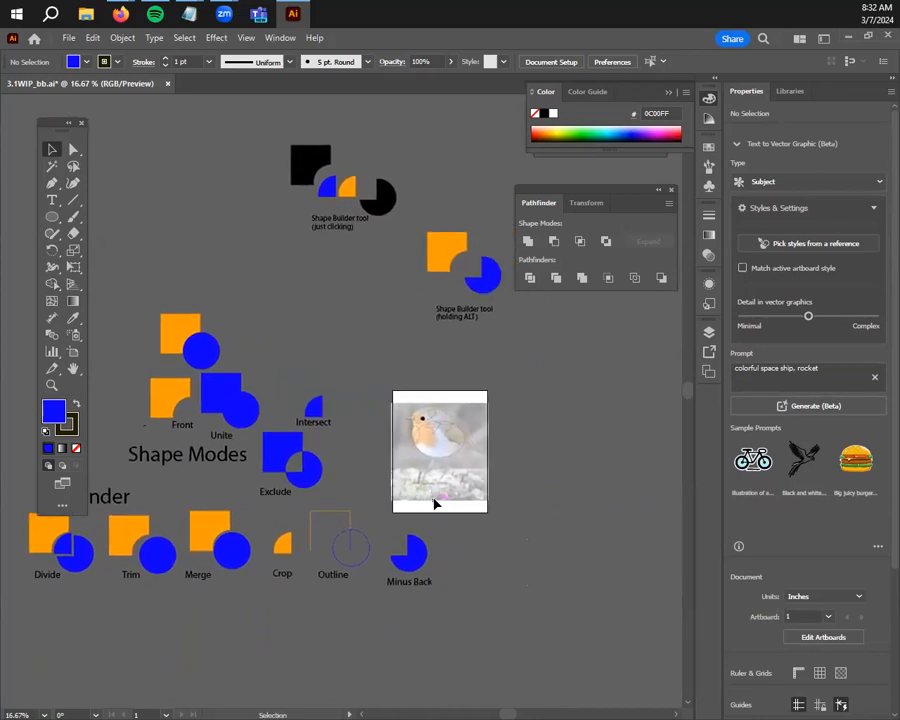
scroll(434, 503, "up", 6)
left_click_drag(424, 458, 409, 555)
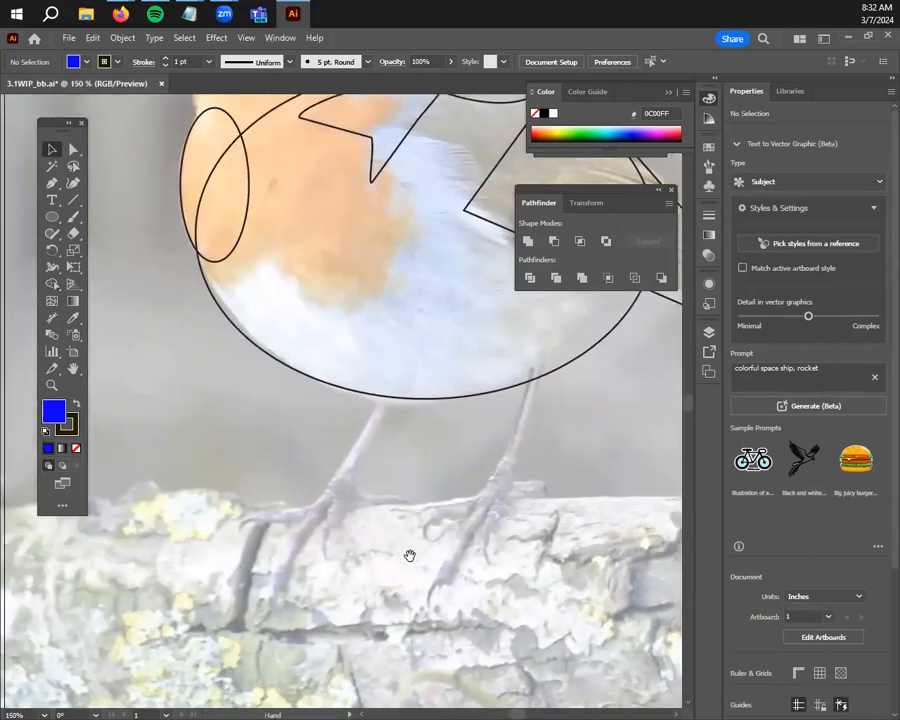
Enlarge the tilted back ellipse to about 2.76 by 1.68 in so it reaches the crown of the bird's head
scroll(409, 555, "down", 2)
scroll(402, 527, "up", 1)
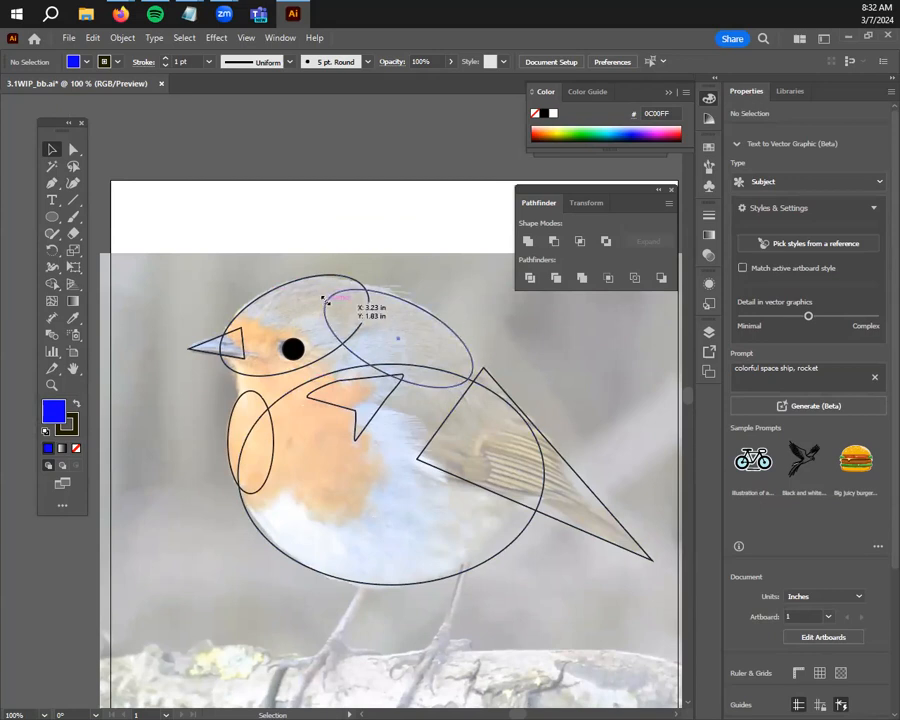
left_click(322, 299)
left_click_drag(322, 299, 292, 287)
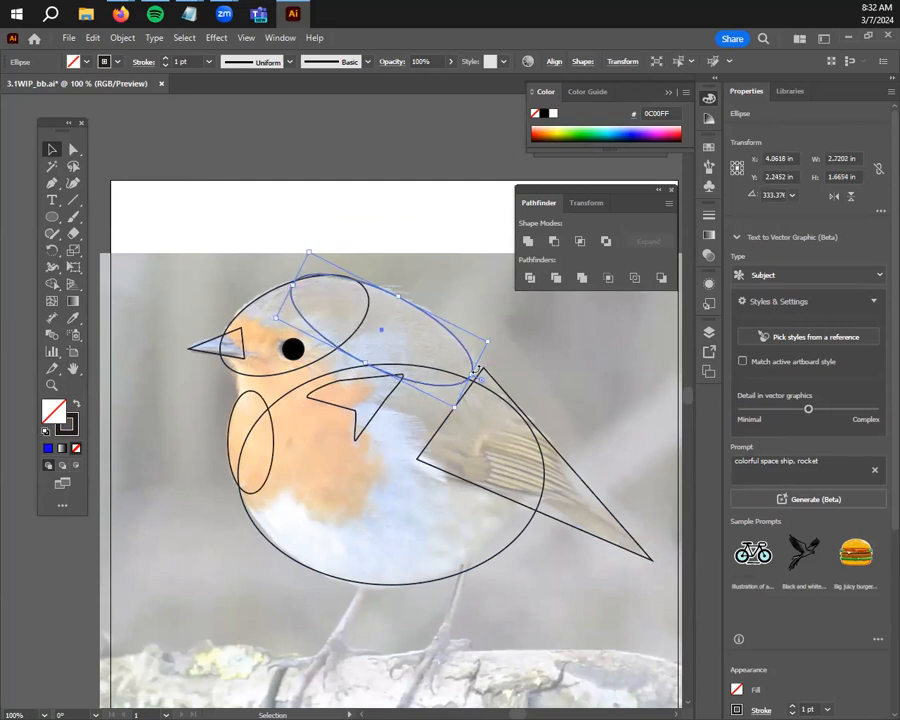
left_click_drag(471, 374, 475, 376)
left_click(251, 274)
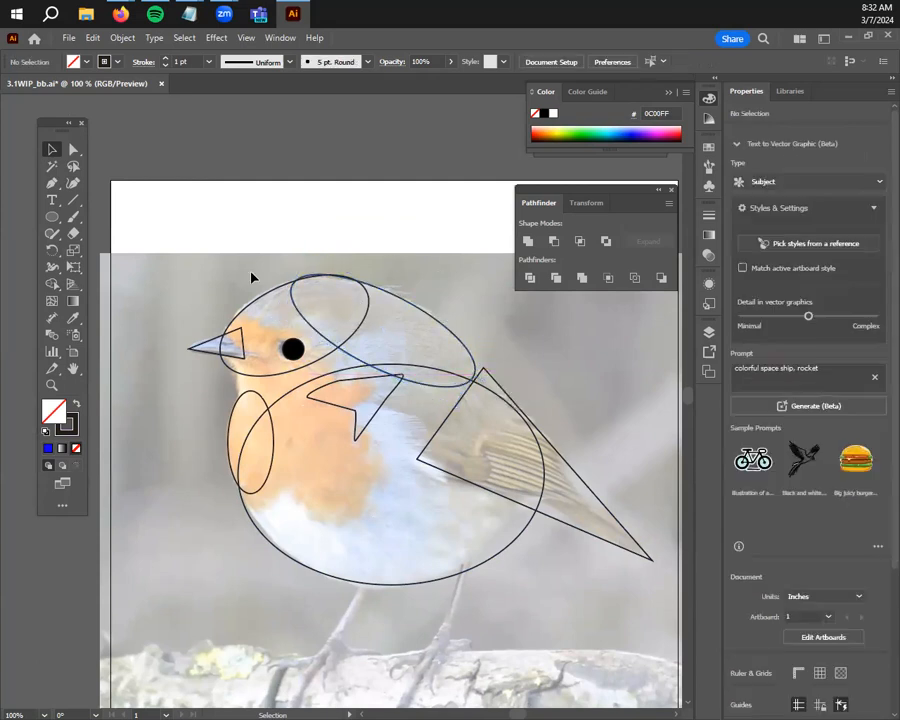
Try a solid fill on the tilted back ellipse and clear it again
left_click(354, 362)
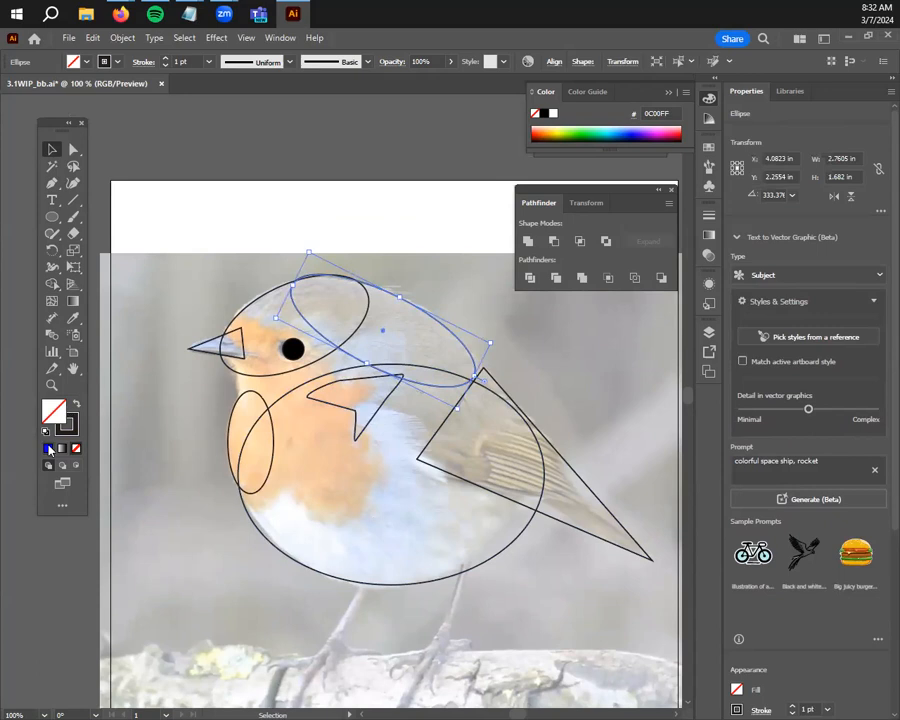
left_click(48, 449)
key("slash")
left_click(372, 194)
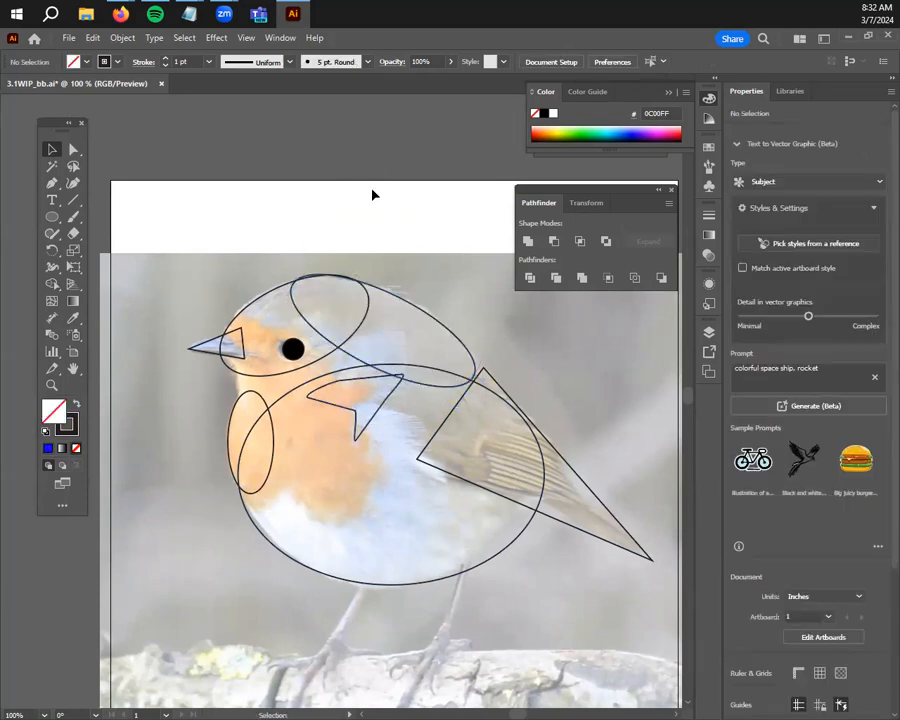
Merge the head ellipse and the tilted back ellipse into one shape with the Shape Builder tool
left_click(264, 299)
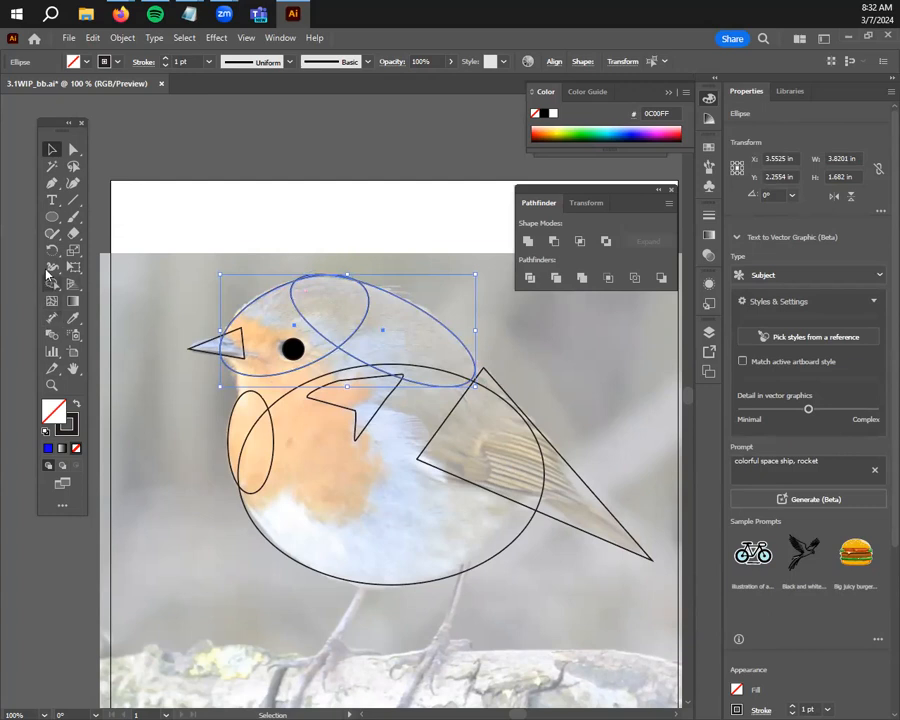
left_click(52, 283)
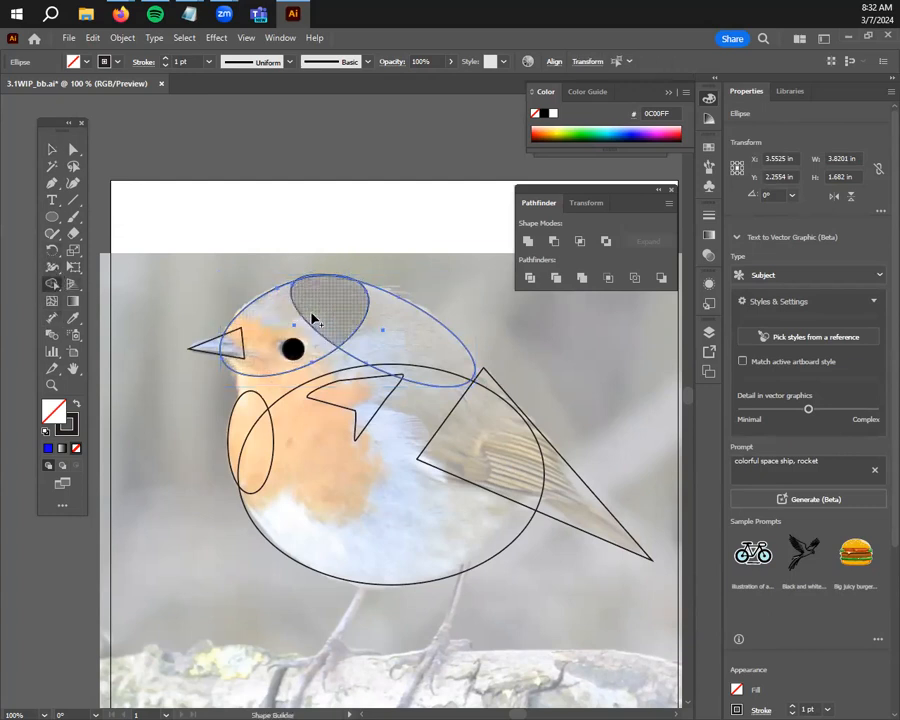
mouse_move(276, 318)
left_mouse_down()
mouse_move(337, 302)
mouse_move(402, 331)
left_mouse_up()
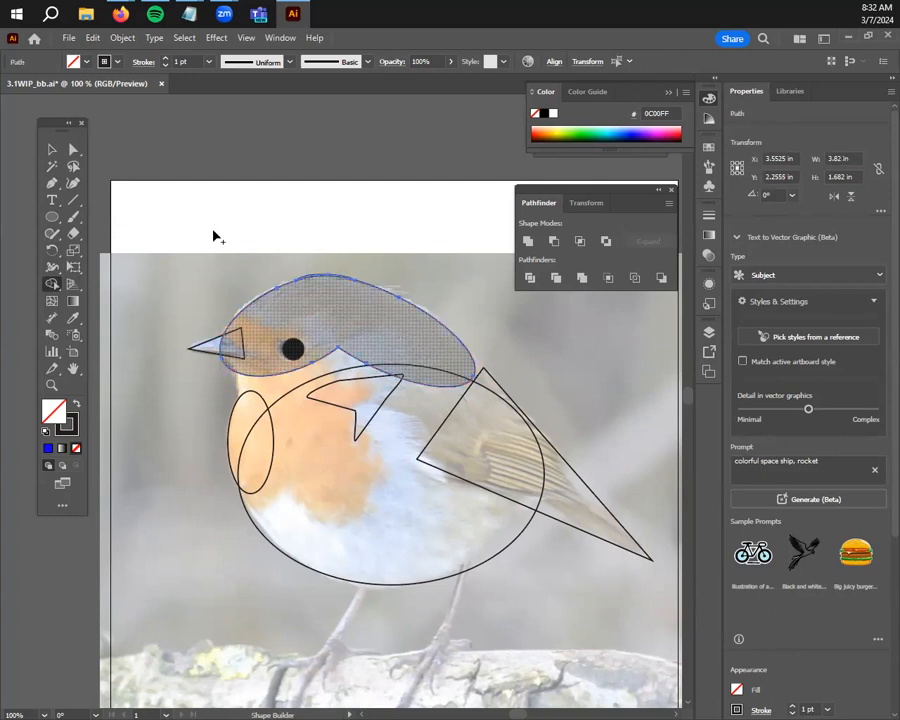
left_click(52, 148)
Fill the merged head-and-back shape with blue and undo the fill
left_click(441, 336)
left_click(430, 316)
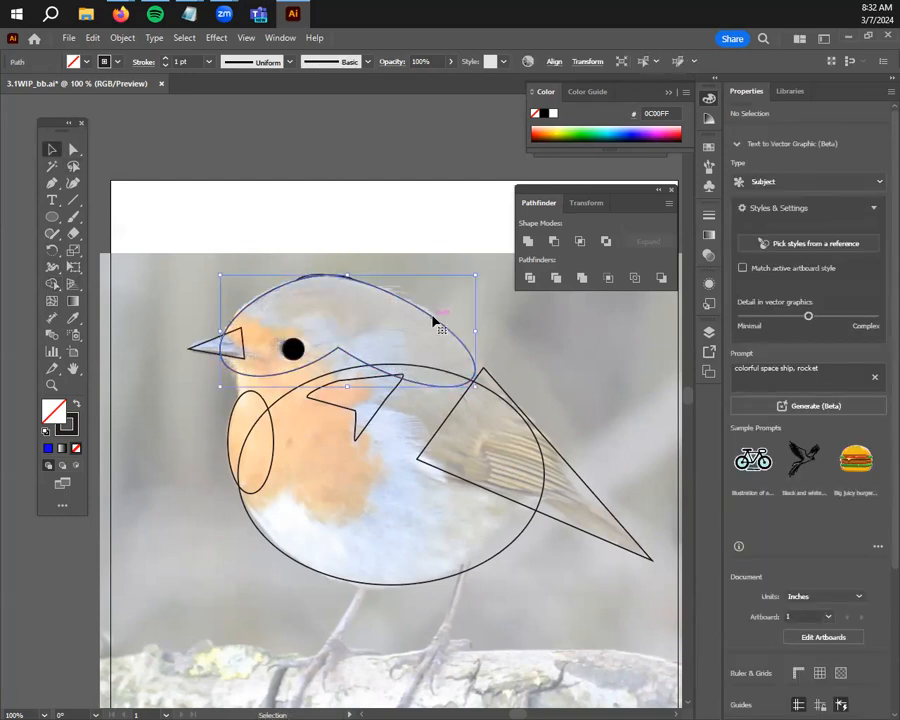
left_click(48, 447)
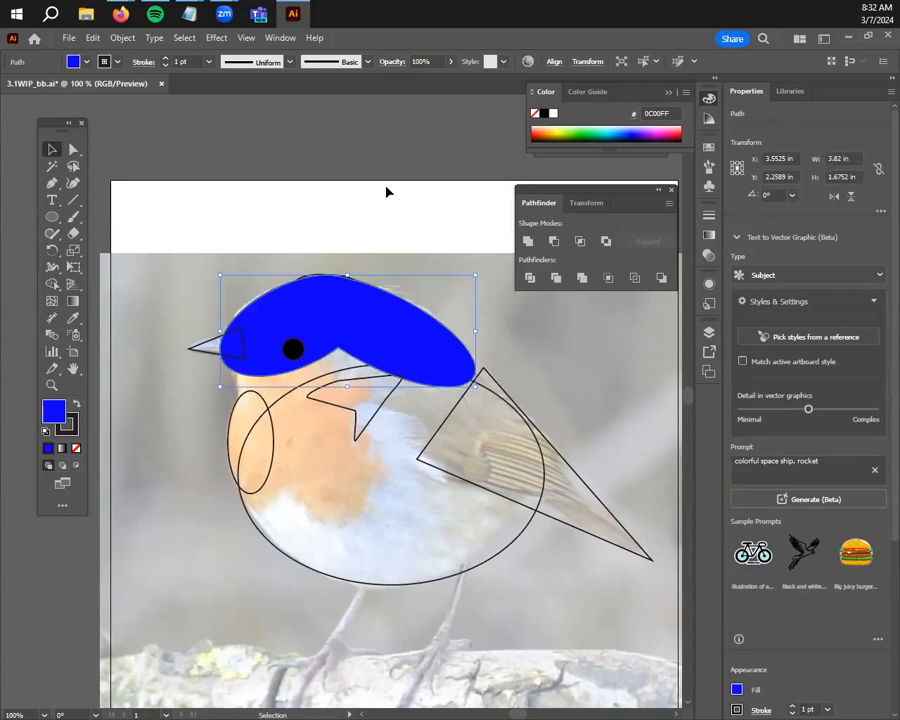
left_click(387, 191)
key("ctrl+z")
left_click(231, 305)
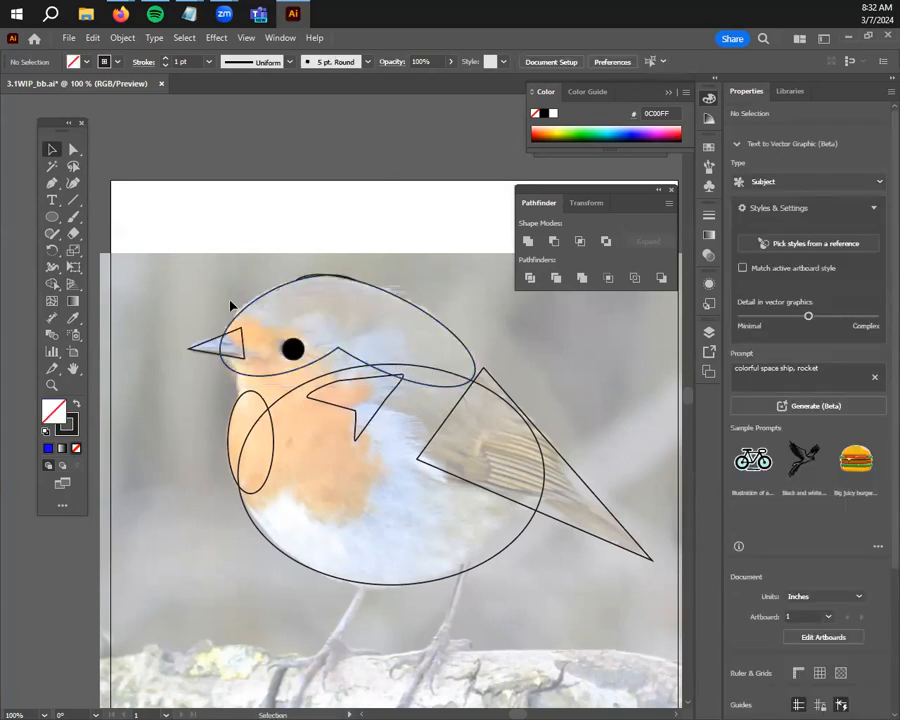
Change the second line of the label under the intact orange square and blue circle to "(click + drag)"
scroll(231, 305, "down", 1)
scroll(287, 306, "up", 1)
scroll(268, 306, "down", 2)
key("space")
left_click_drag(112, 348, 738, 342)
scroll(283, 476, "down", 1)
key("space")
left_click_drag(350, 553, 605, 631)
left_click_drag(393, 251, 328, 523)
scroll(611, 345, "down", 1)
key("space")
left_click_drag(178, 527, 420, 420)
left_click(494, 474)
scroll(520, 488, "up", 1)
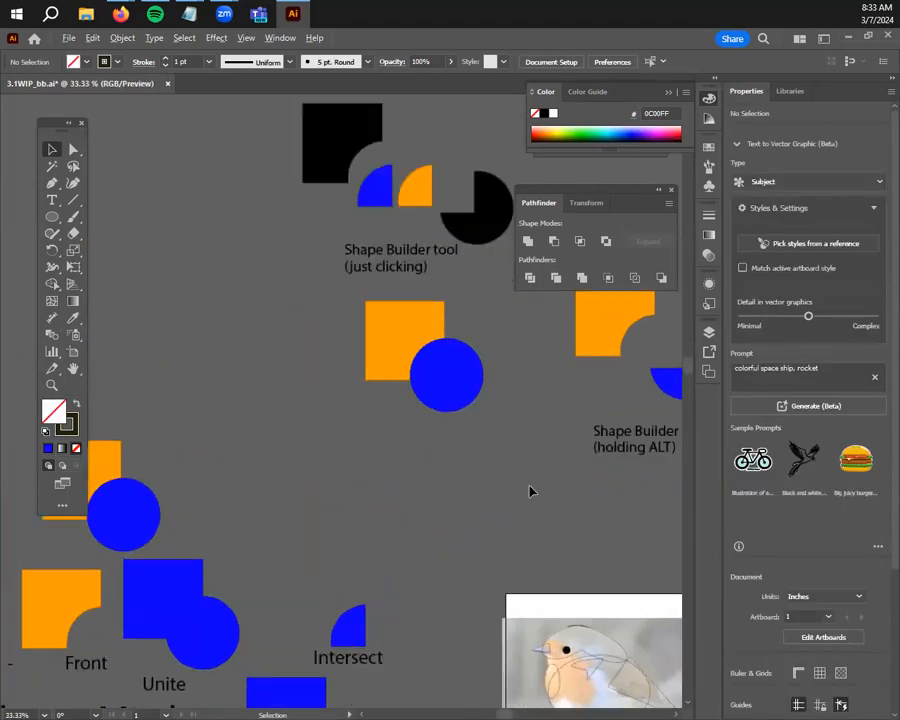
key("space")
left_click_drag(680, 502, 566, 528)
left_click_drag(524, 468, 232, 470)
type("tool")
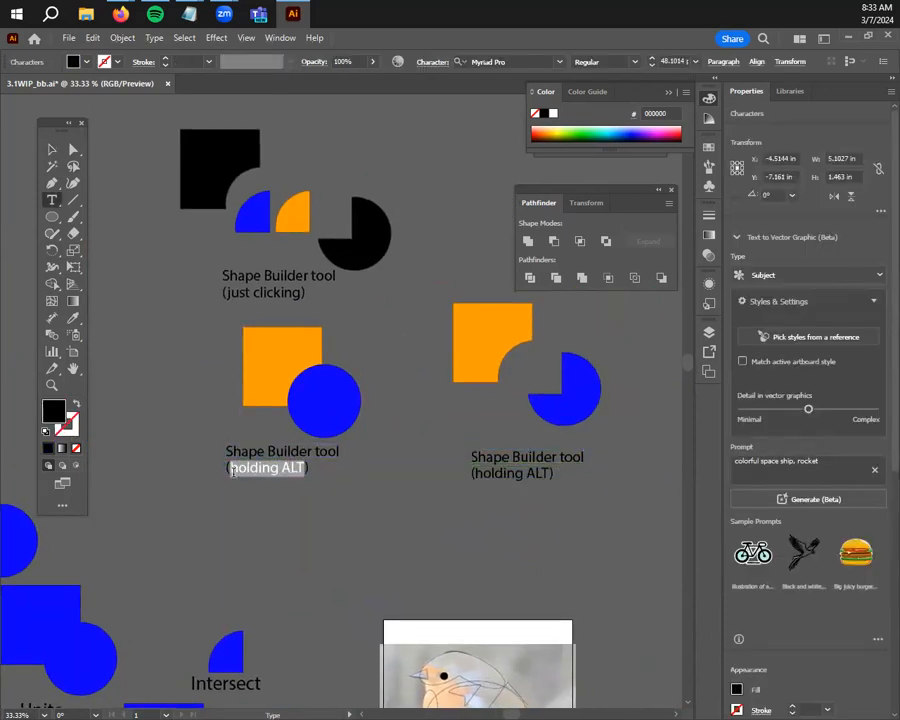
type("click + drag")
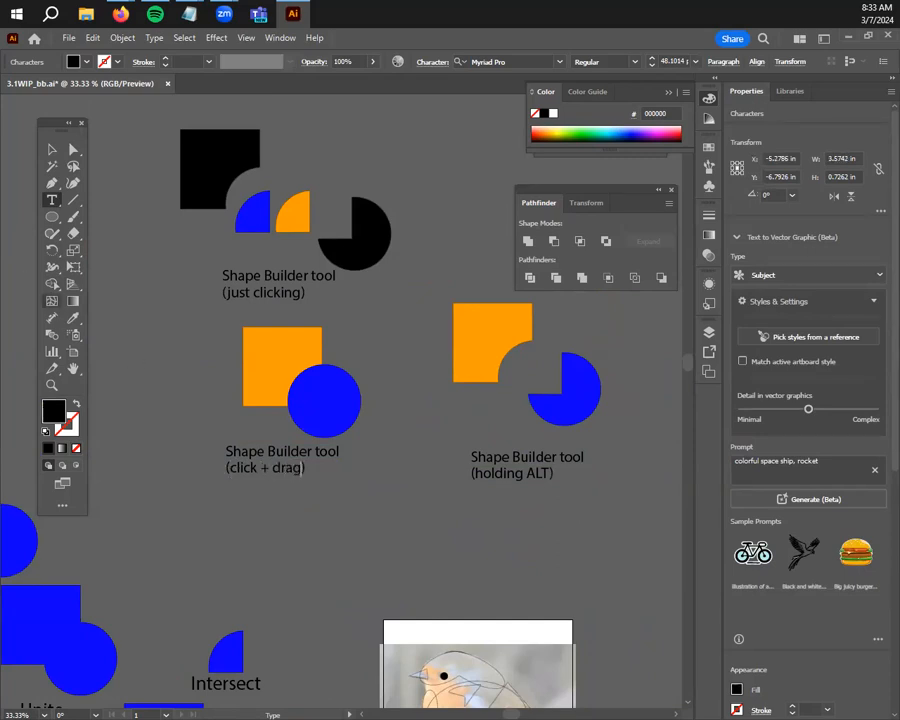
key("Escape")
left_click(320, 556)
Merge the square and circle above the "(click + drag)" label into one black shape with the Shape Builder tool
scroll(303, 491, "up", 1)
left_click_drag(325, 468, 307, 551)
left_click(60, 288)
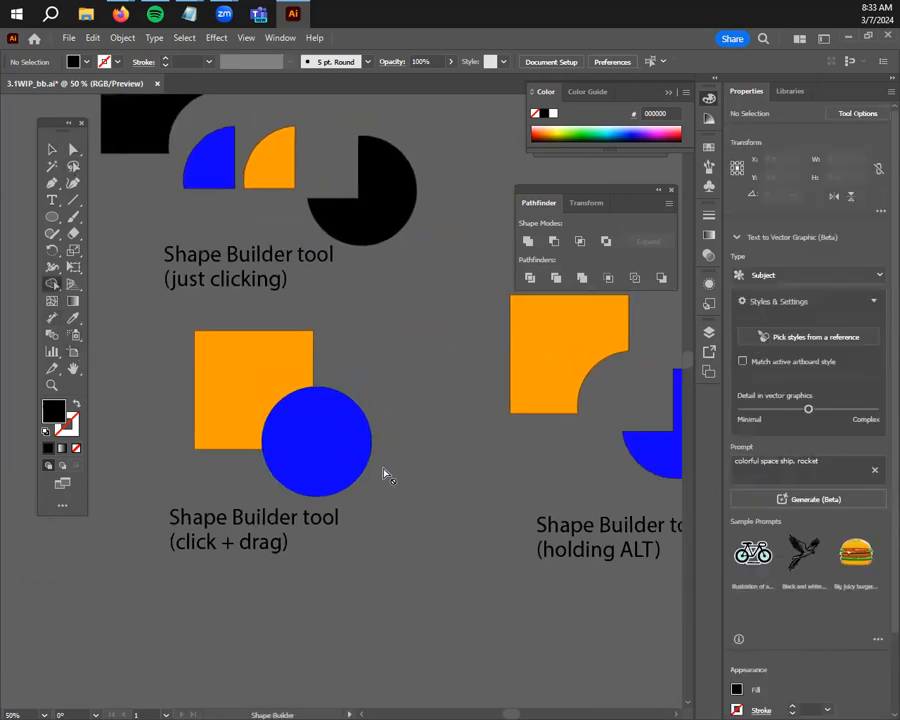
left_click(52, 149)
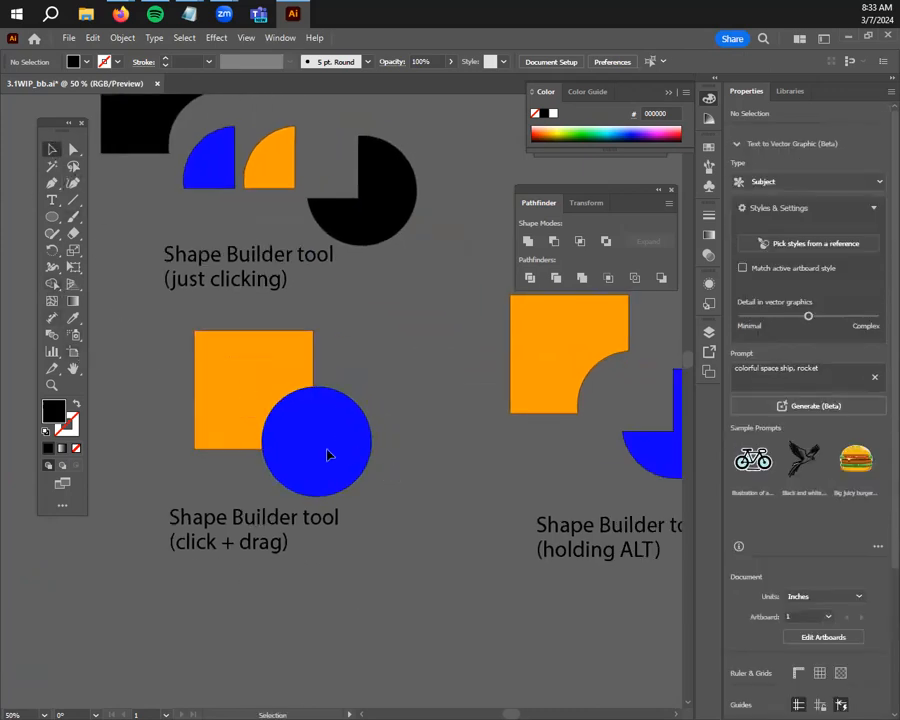
left_click_drag(385, 505, 130, 247)
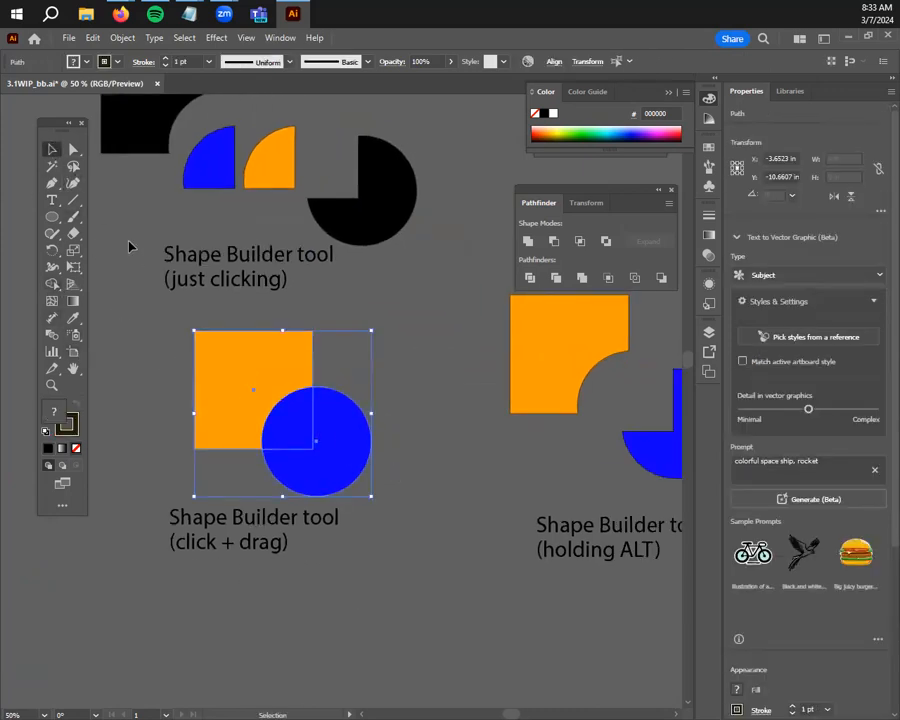
left_click(51, 288)
mouse_move(401, 494)
left_mouse_down()
mouse_move(361, 480)
mouse_move(288, 420)
mouse_move(230, 408)
mouse_move(157, 329)
mouse_move(134, 369)
mouse_move(137, 407)
mouse_move(155, 401)
mouse_move(184, 427)
mouse_move(188, 455)
mouse_move(165, 477)
mouse_move(151, 474)
mouse_move(183, 474)
left_mouse_up()
left_click(52, 149)
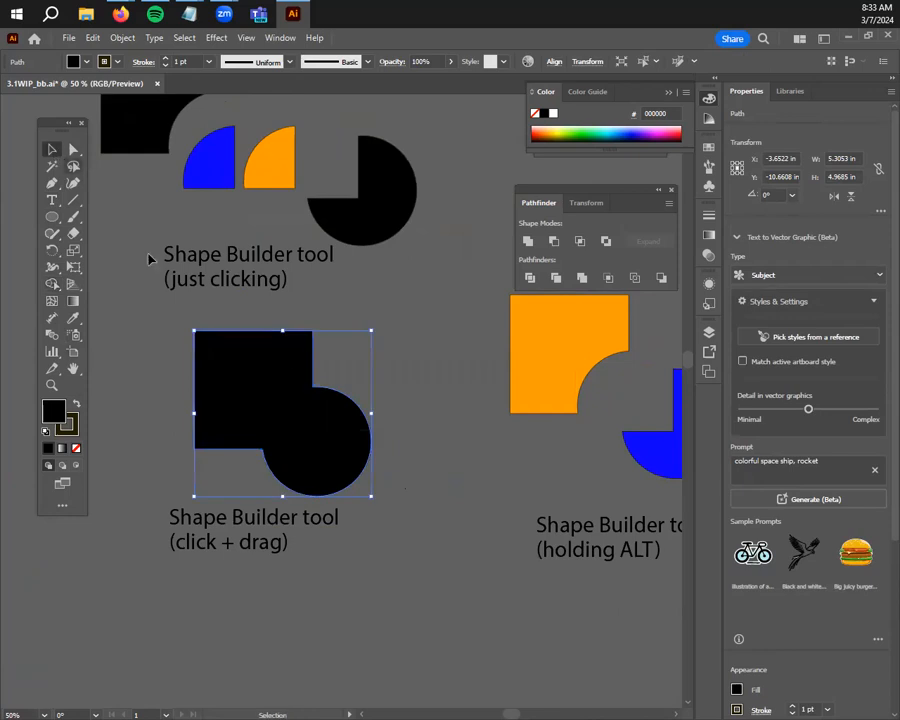
left_click(440, 428)
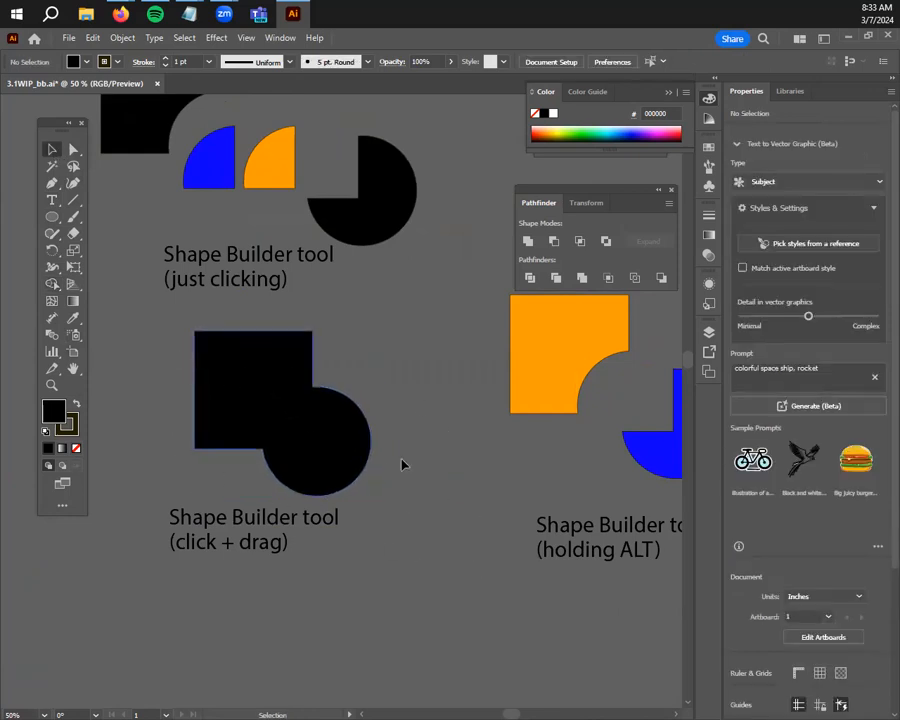
Try resizing the merged black sample in width and height, and undo the distortions
left_click(321, 446)
right_click(307, 428)
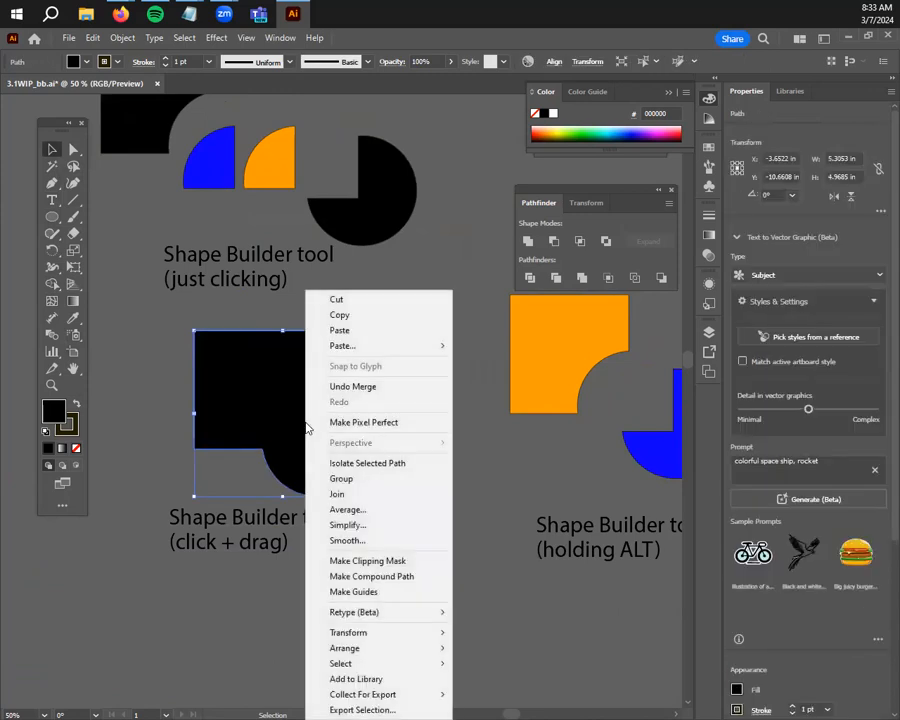
left_click(255, 448)
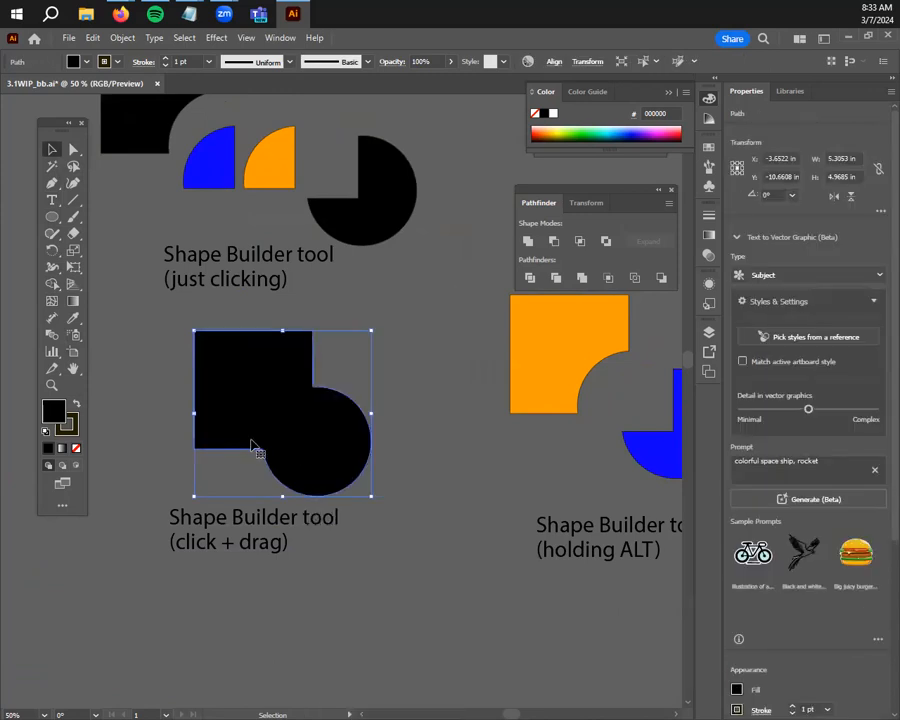
left_click_drag(372, 414, 306, 415)
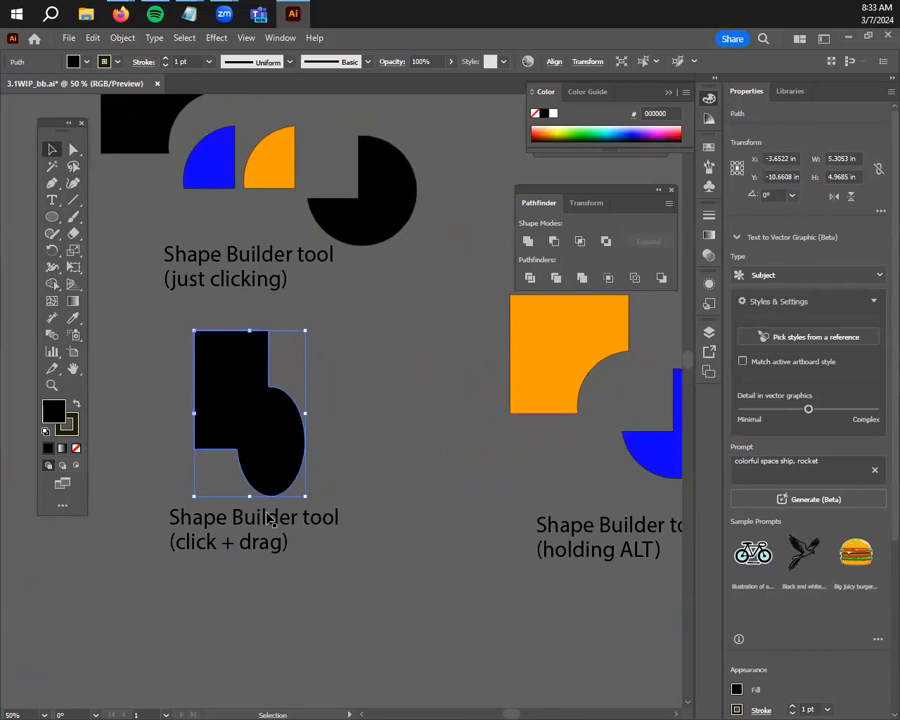
left_click_drag(250, 497, 270, 455)
left_click_drag(306, 393, 355, 393)
key("ctrl+z")
key("ctrl+z")
key("ctrl+z")
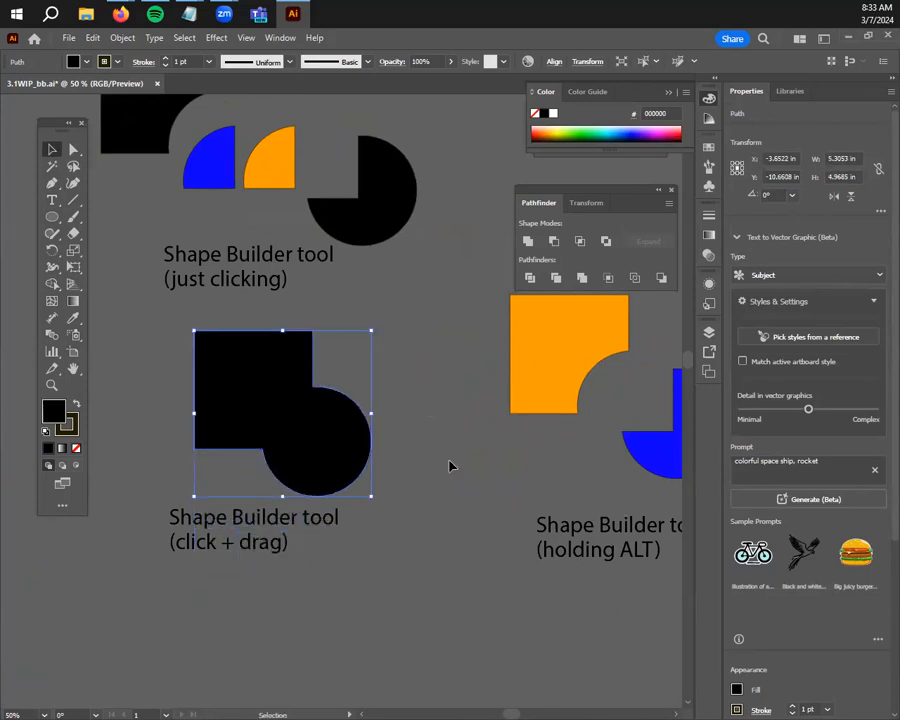
left_click(456, 484)
Merge the small chest ellipse and the large body ellipse of the bird into one shape with the Shape Builder tool
scroll(476, 543, "down", 1)
left_click_drag(498, 549, 390, 476)
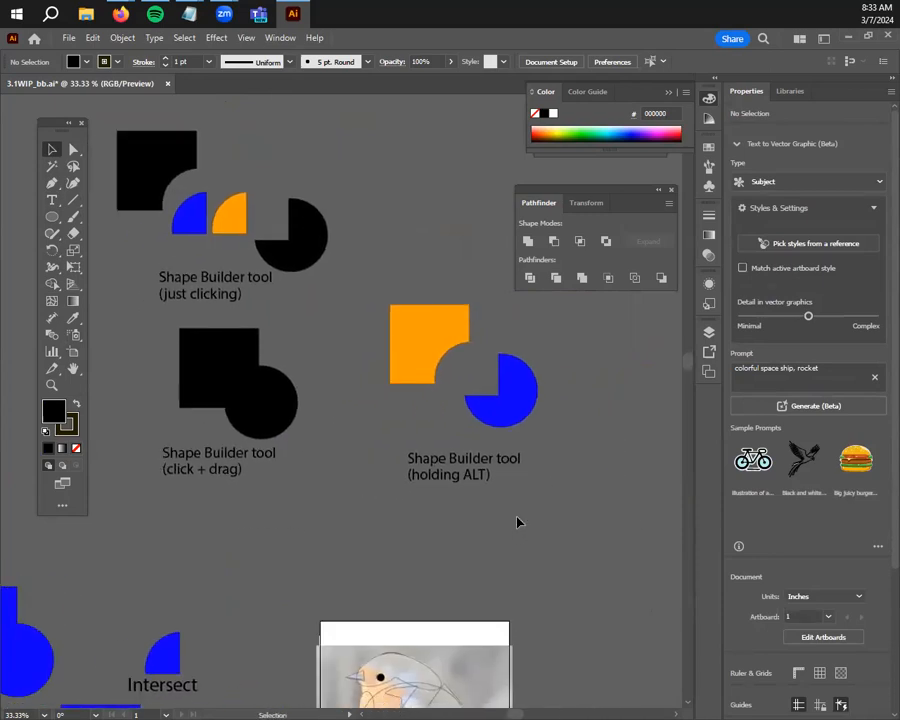
scroll(416, 545, "up", 3)
left_click_drag(417, 575, 366, 376)
scroll(388, 542, "up", 5)
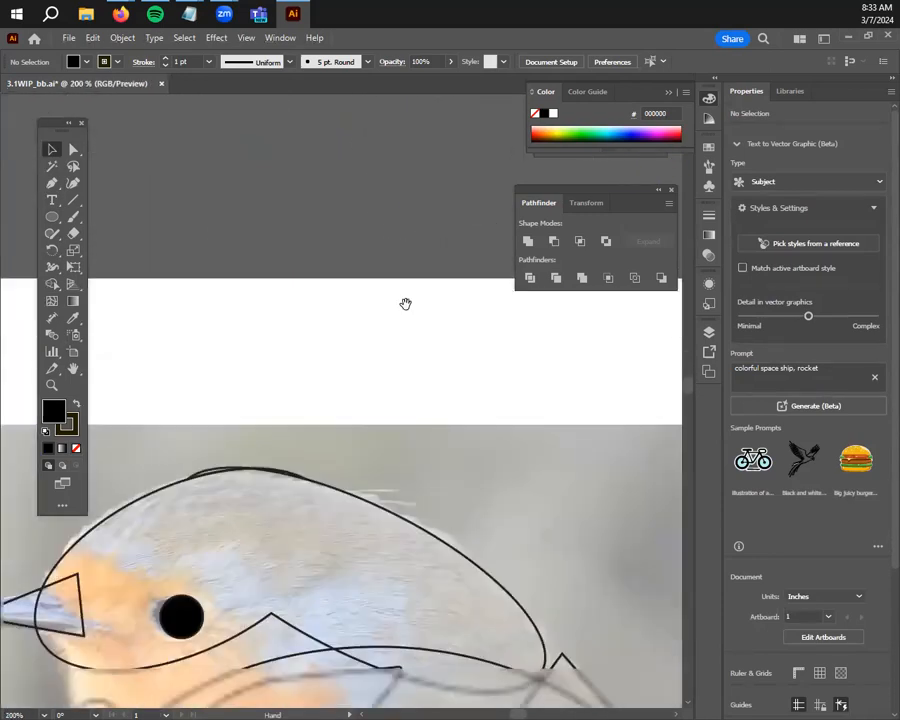
left_click(432, 556)
left_click(458, 377)
scroll(340, 314, "down", 1)
left_click_drag(361, 496, 433, 308)
scroll(459, 462, "down", 1)
scroll(432, 488, "up", 1)
left_click_drag(437, 493, 337, 454)
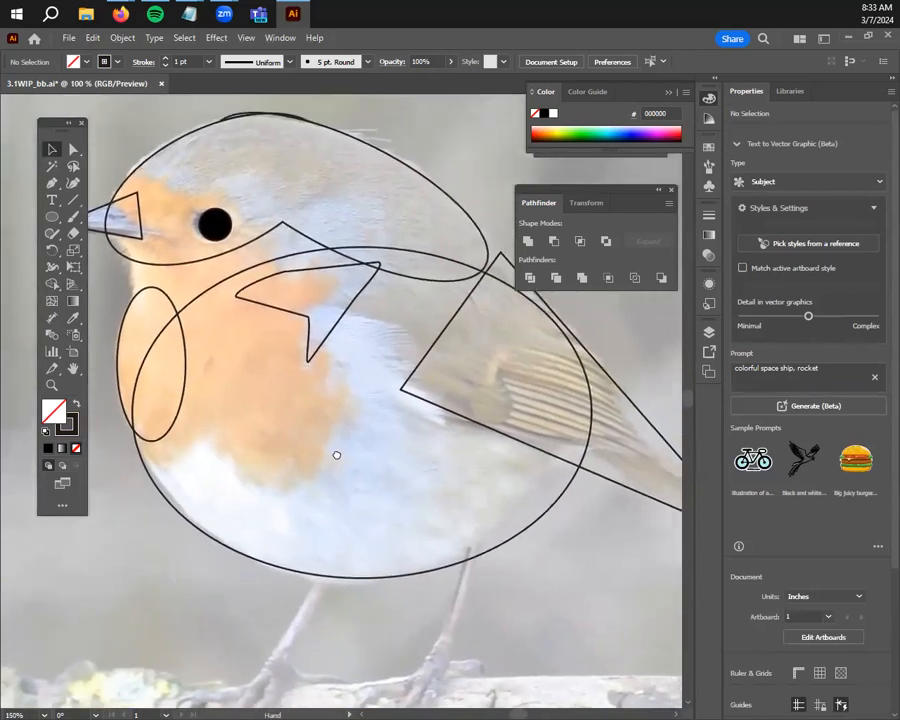
left_click(171, 425)
left_click(217, 541, "shift")
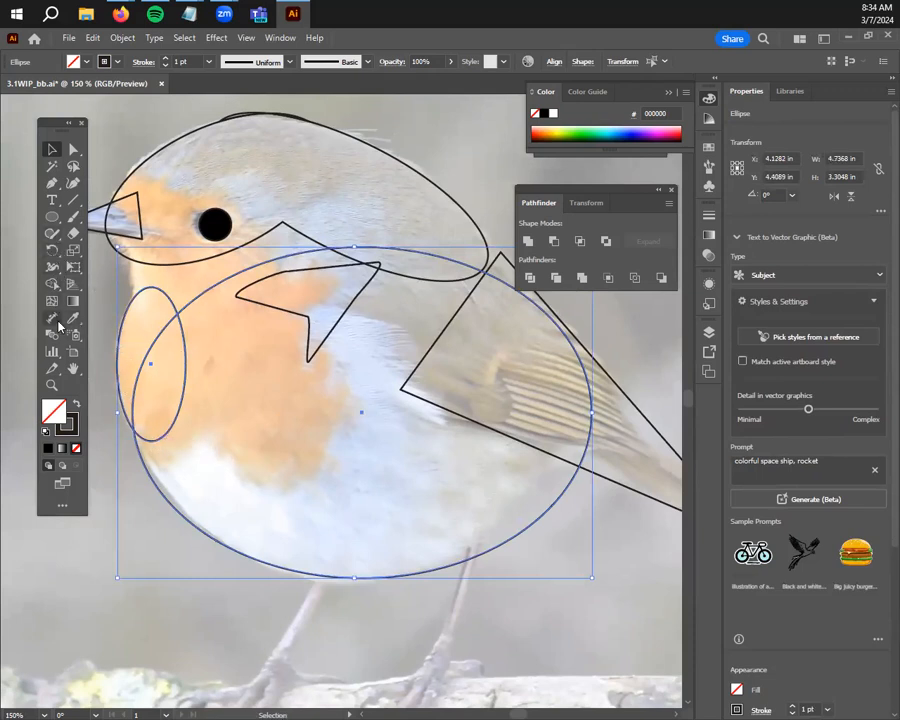
left_click(52, 283)
mouse_move(388, 524)
left_mouse_down()
mouse_move(145, 355)
mouse_move(137, 335)
mouse_move(179, 396)
left_mouse_up()
left_click(47, 152)
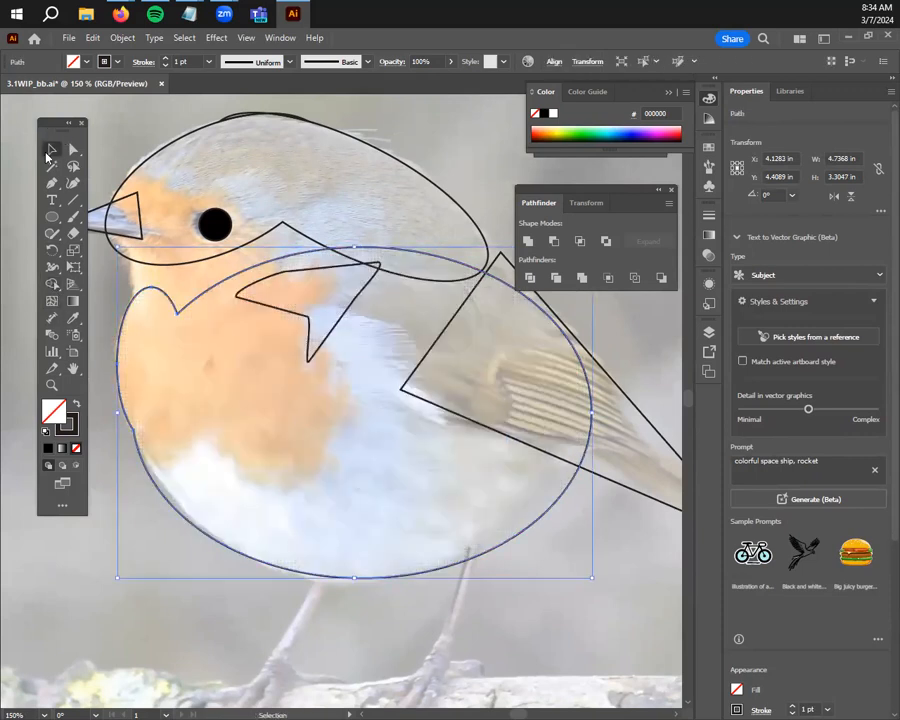
left_click(258, 438)
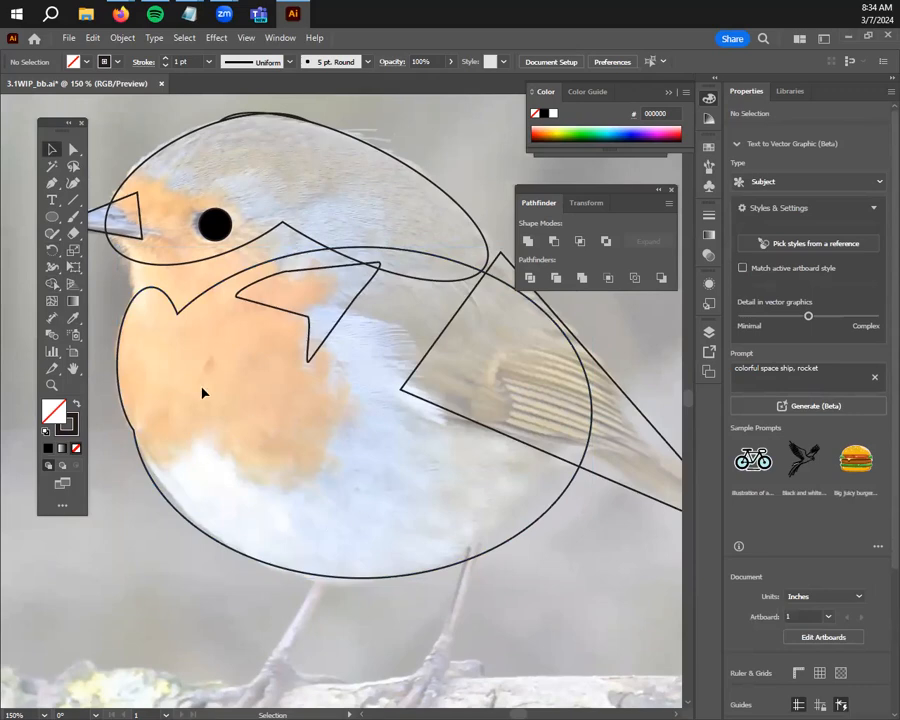
Unite the beak triangle with the bird's head shape into one outline using the Pathfinder Unite mode
scroll(590, 486, "down", 1)
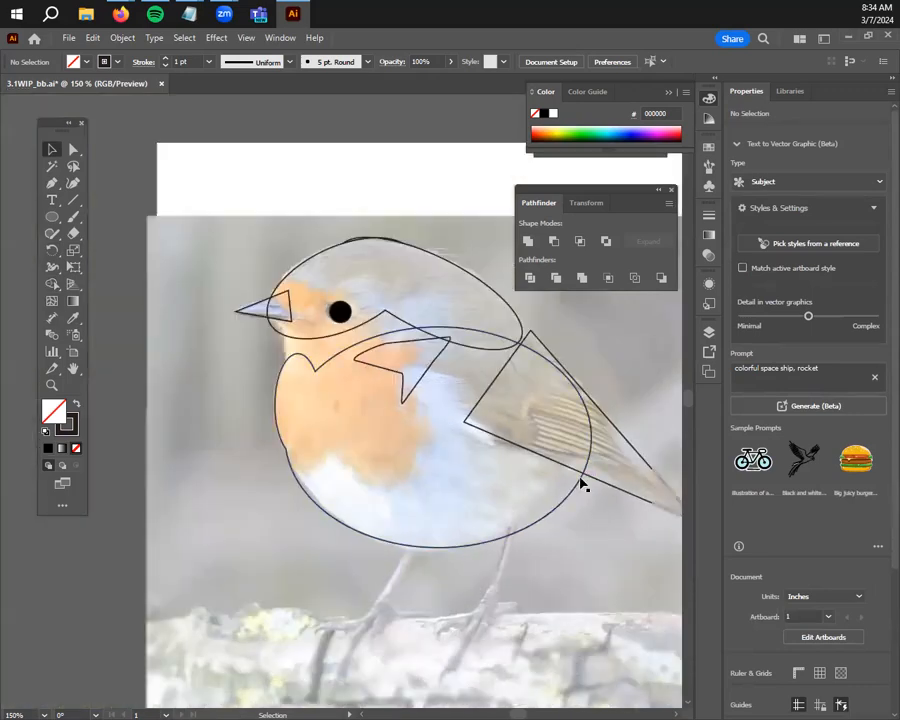
left_click_drag(556, 485, 318, 466)
scroll(318, 450, "up", 2)
mouse_move(306, 380)
left_mouse_down()
mouse_move(494, 511)
mouse_move(589, 537)
left_mouse_up()
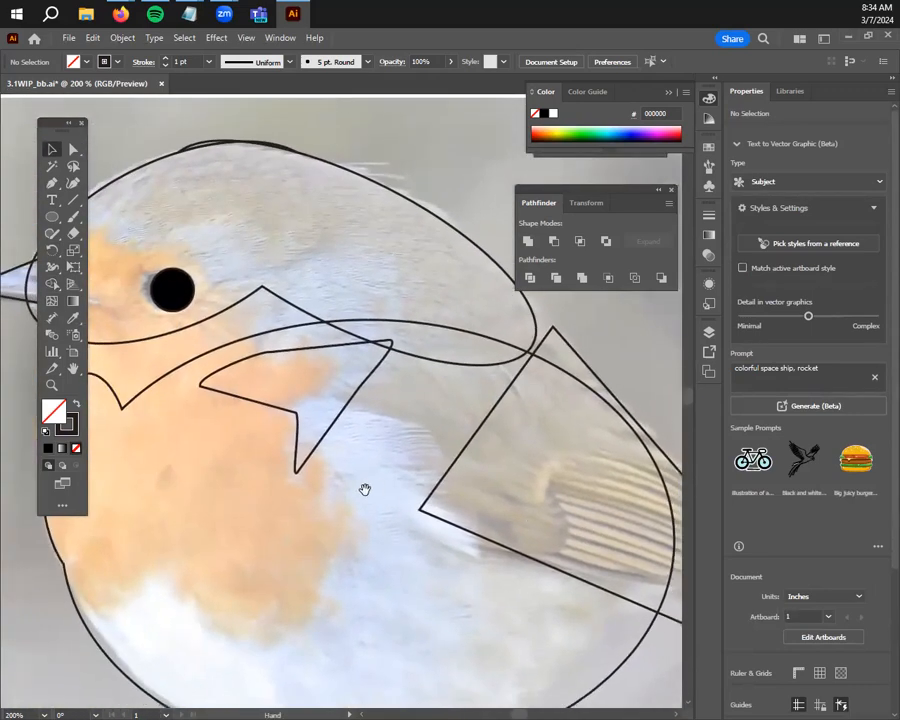
left_click_drag(366, 490, 575, 540)
scroll(382, 492, "up", 1)
mouse_move(342, 434)
left_mouse_down()
mouse_move(408, 509)
mouse_move(303, 446)
left_mouse_up()
scroll(396, 496, "down", 1)
scroll(396, 494, "down", 1)
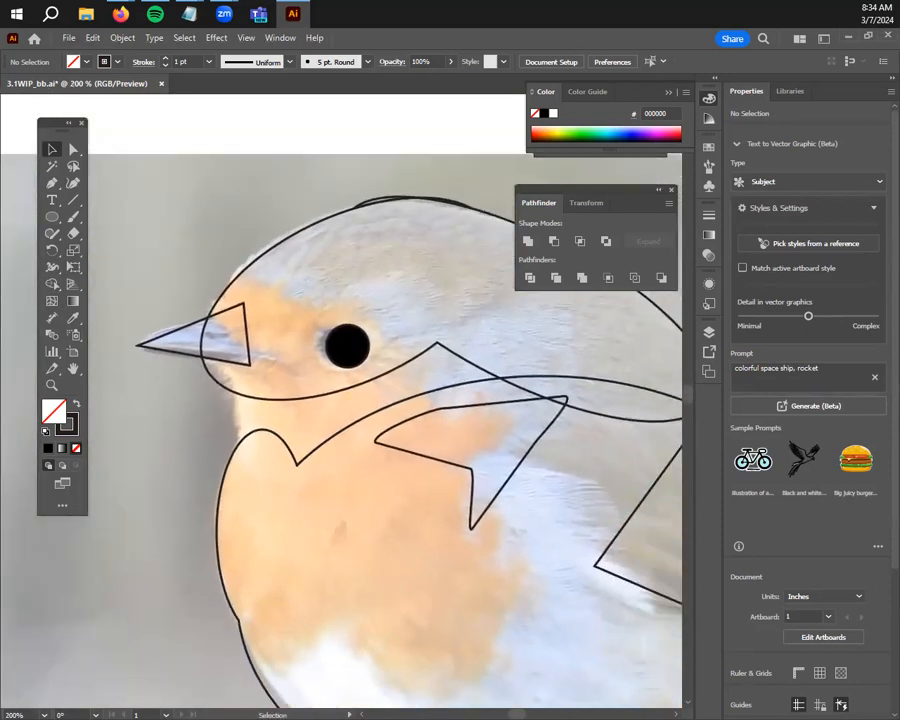
left_click(52, 284)
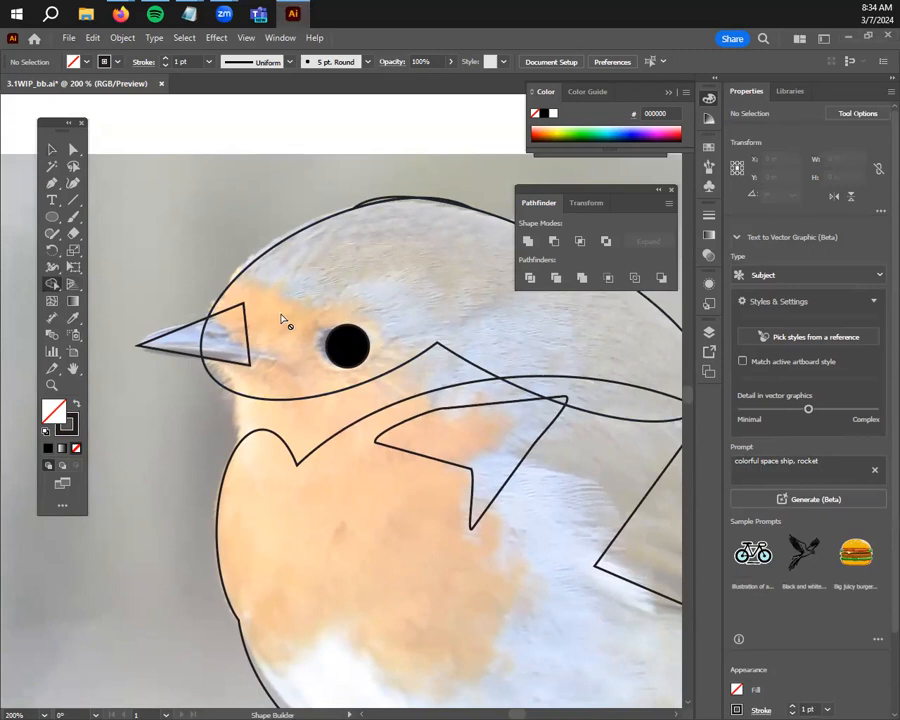
key("v")
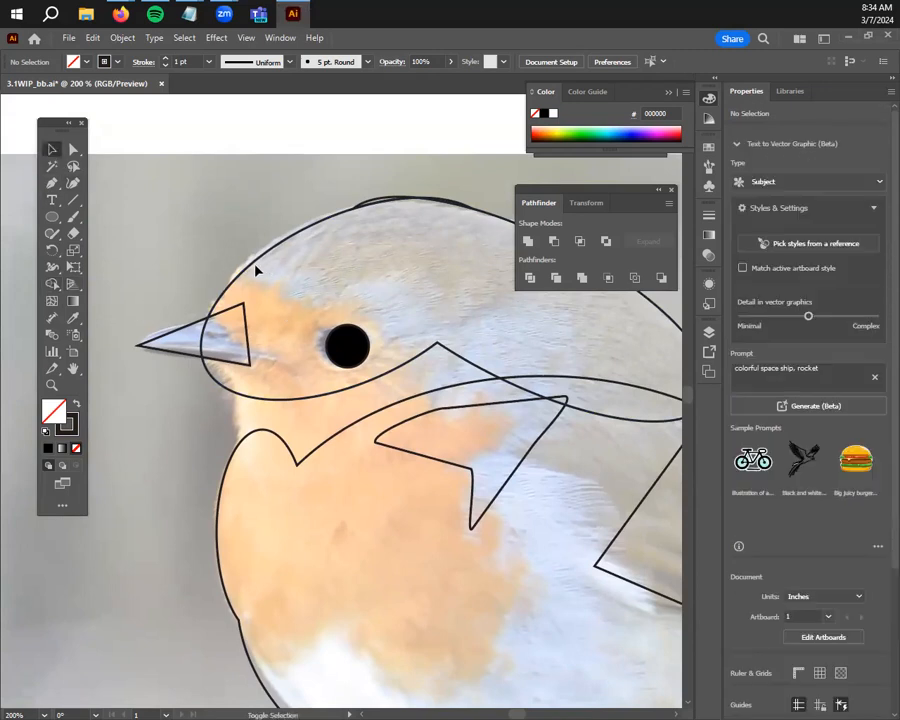
left_click(250, 273)
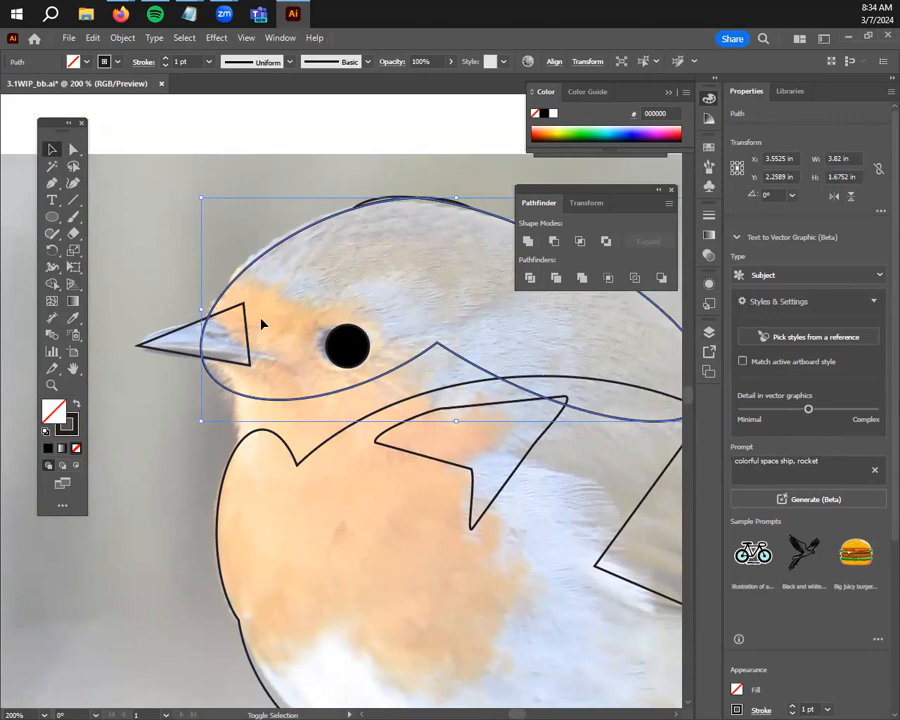
left_click_drag(201, 309, 137, 309)
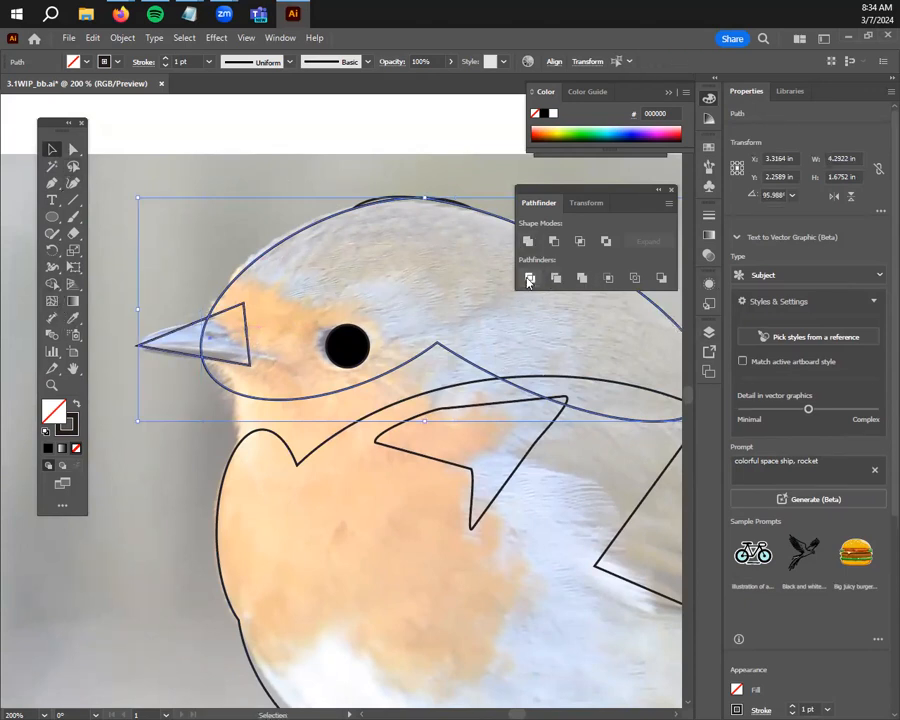
left_click(529, 242)
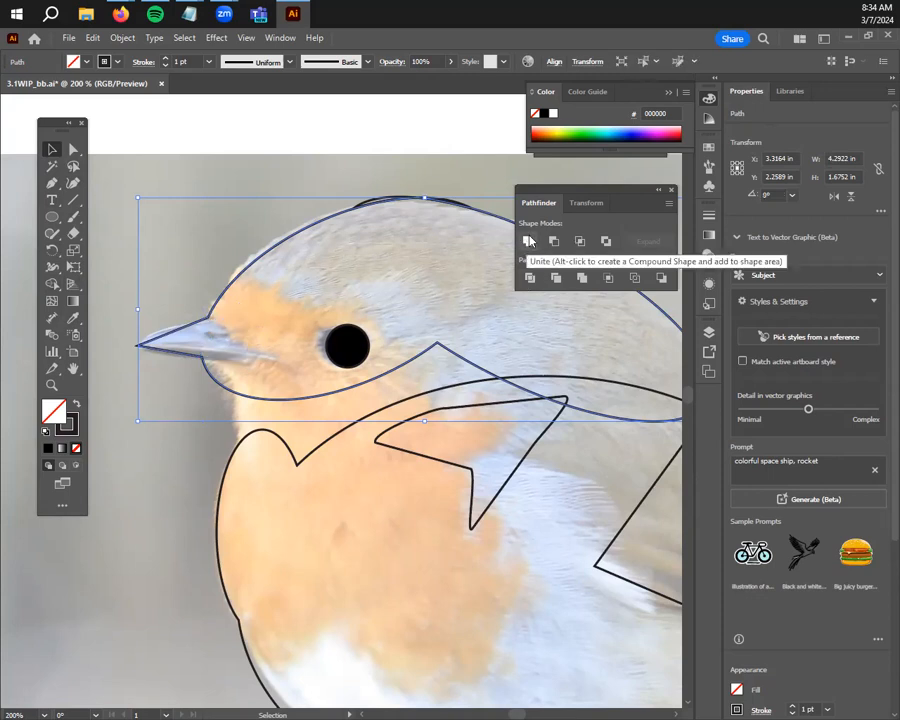
left_click(446, 271)
Draw an ellipse about 1.43 in wide and 0.82 in high over the bird's orange face, tilted about 3°
scroll(448, 320, "down", 1)
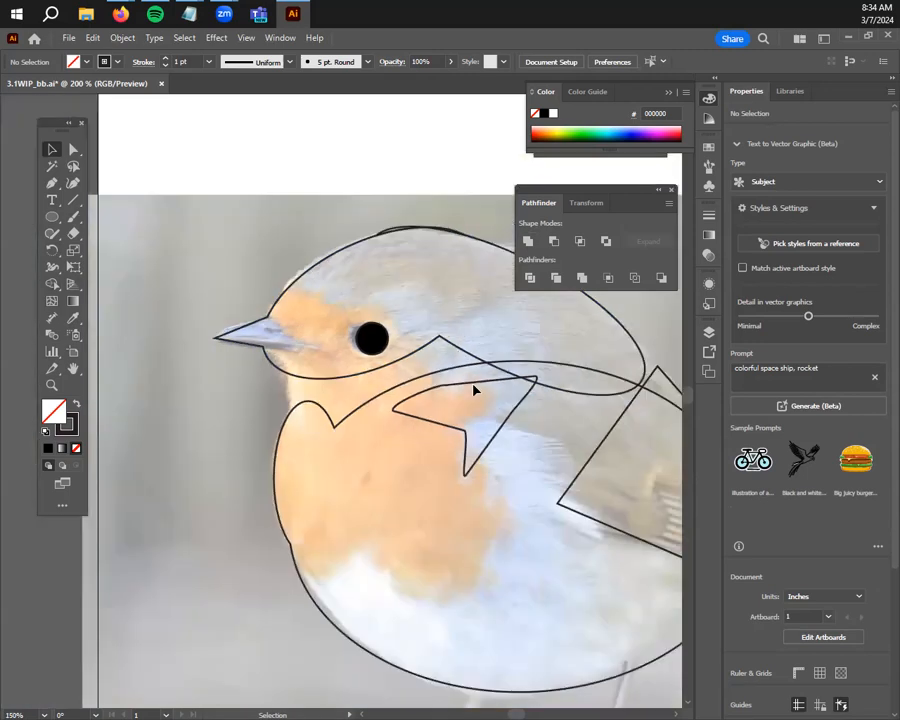
left_click_drag(562, 402, 460, 356)
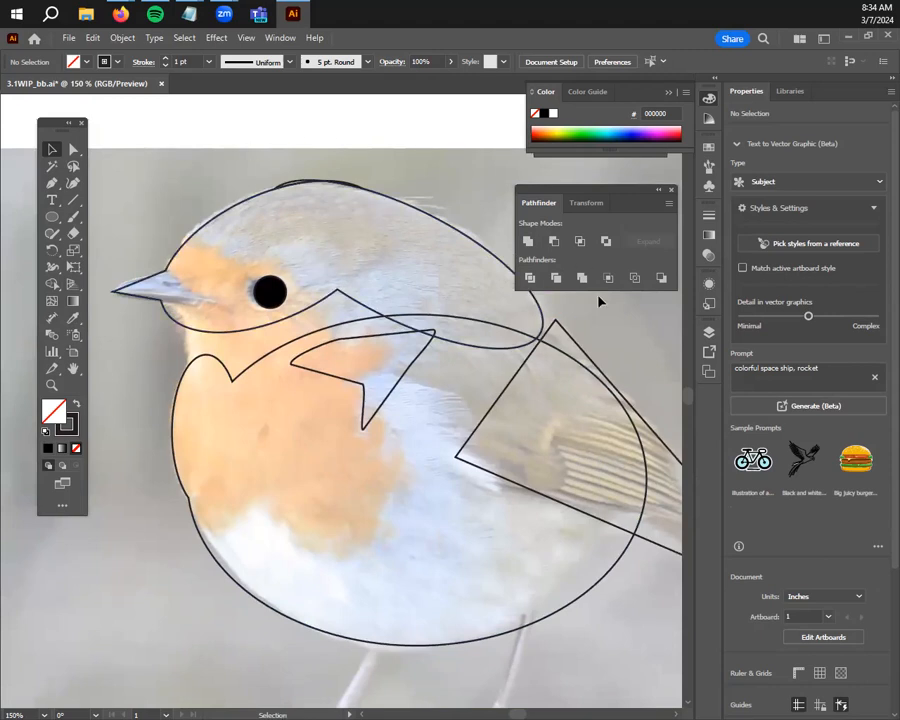
left_click(52, 216)
left_click_drag(175, 257, 315, 326)
mouse_move(172, 292)
left_mouse_down()
mouse_move(183, 289)
mouse_move(152, 285)
mouse_move(156, 292)
left_mouse_up()
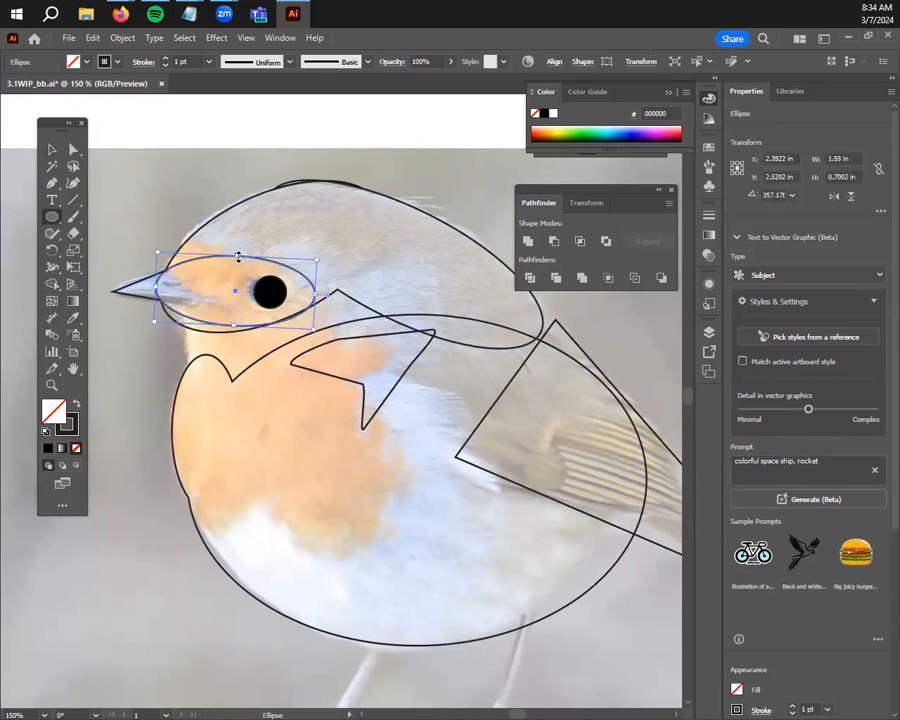
left_click_drag(233, 325, 233, 331)
left_click_drag(314, 302, 303, 262)
left_click_drag(227, 270, 227, 247)
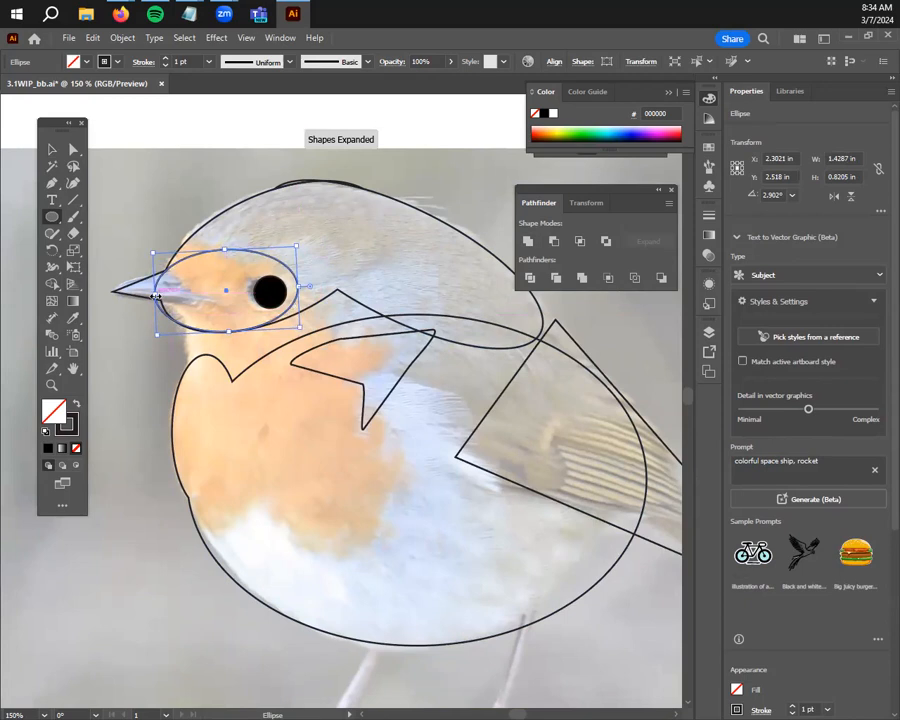
Fill the face ellipse with the light orange sampled from the bird photo using the Eyedropper
key("i")
left_click(206, 267)
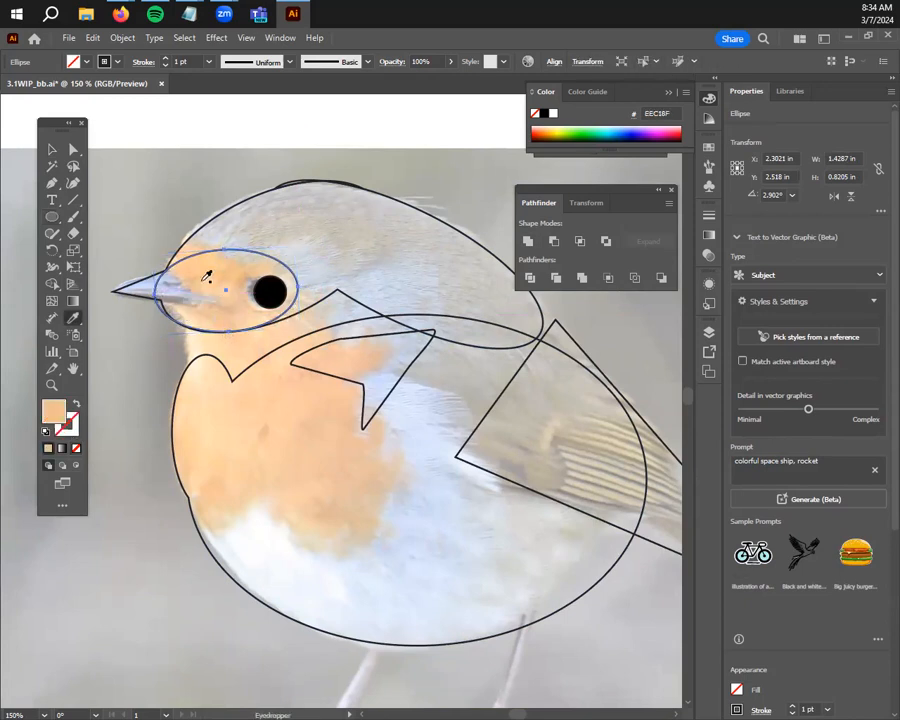
left_click(54, 151)
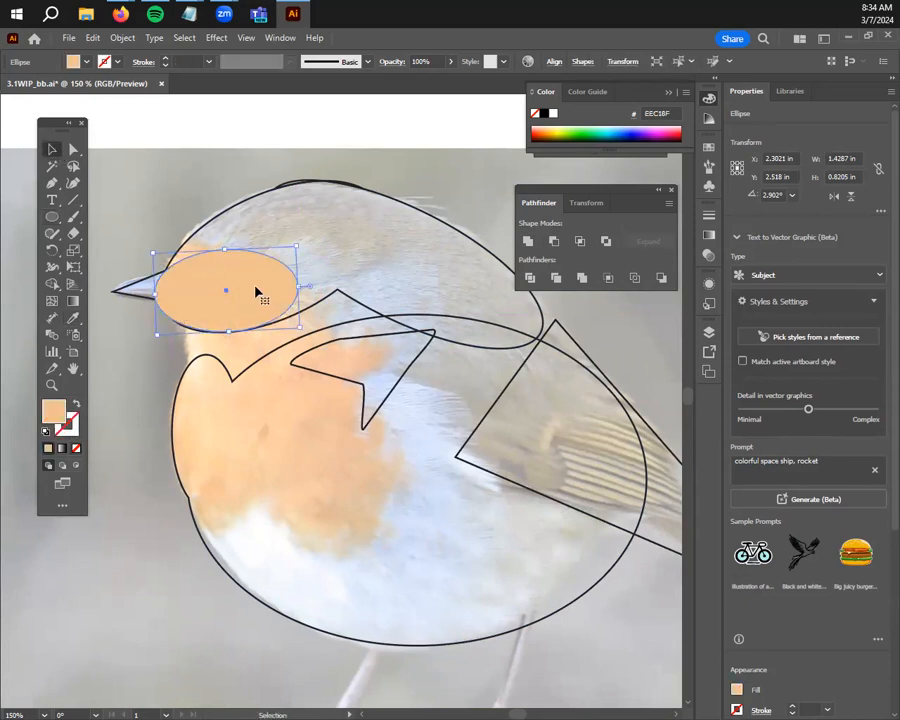
Send the orange face ellipse to the back, behind the eye and head outline, and deselect it
key("a")
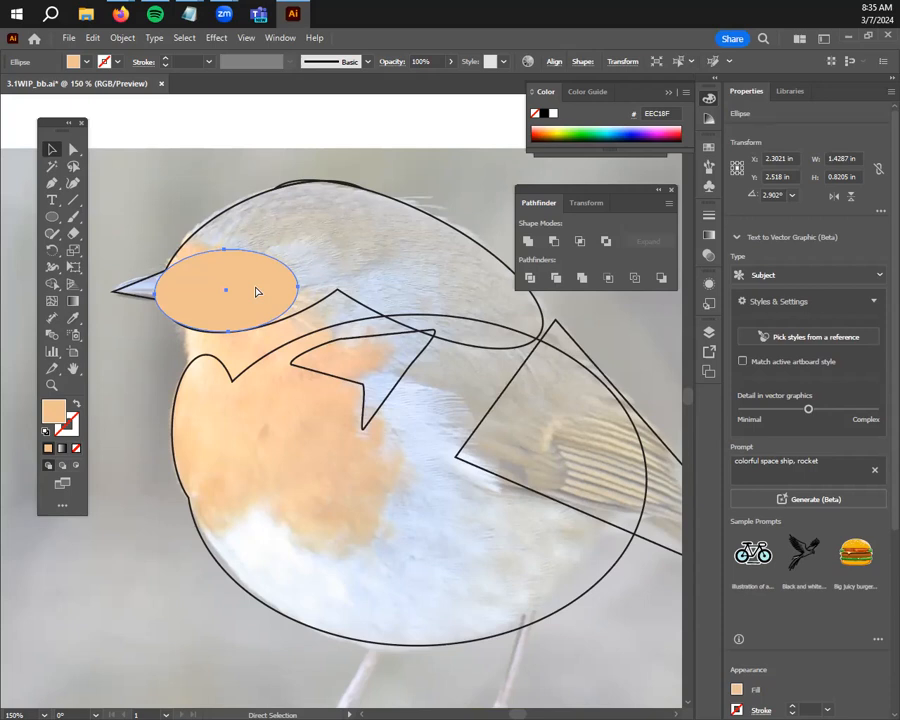
right_click(256, 291)
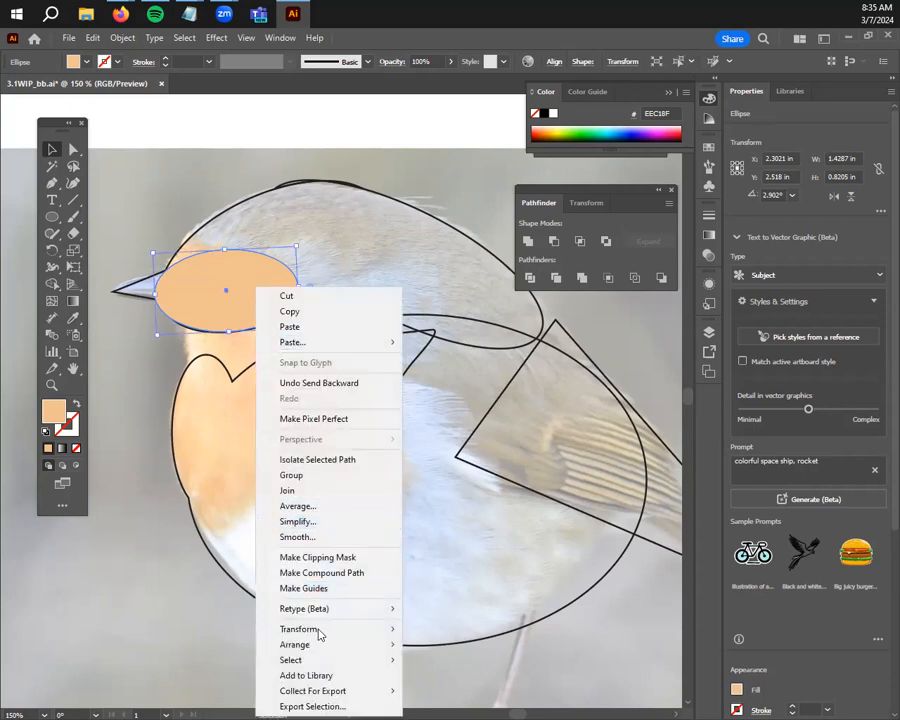
mouse_move(368, 645)
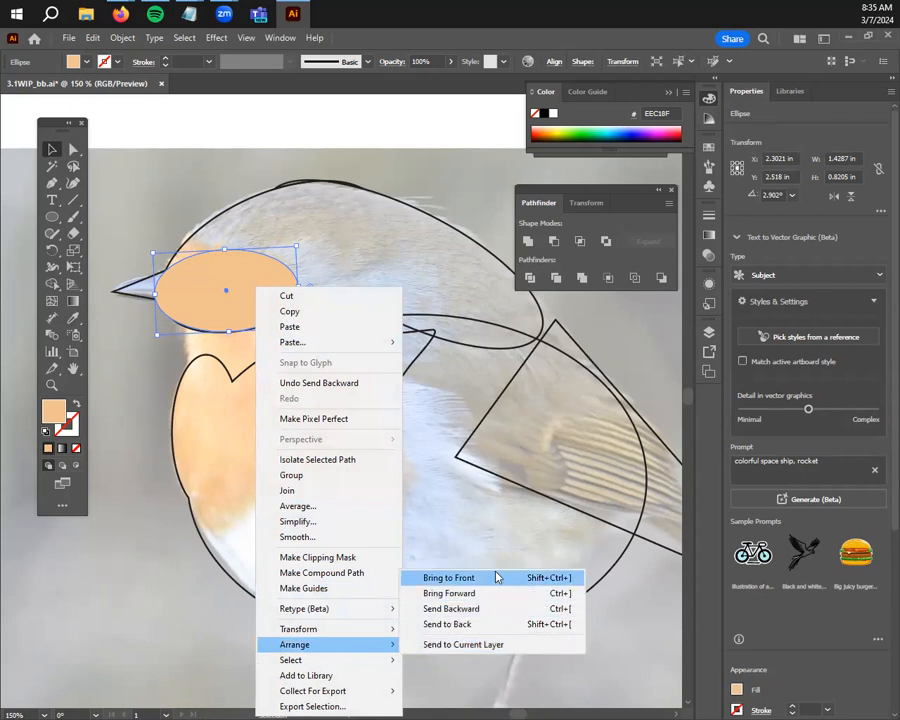
left_click(499, 624)
left_click(137, 165)
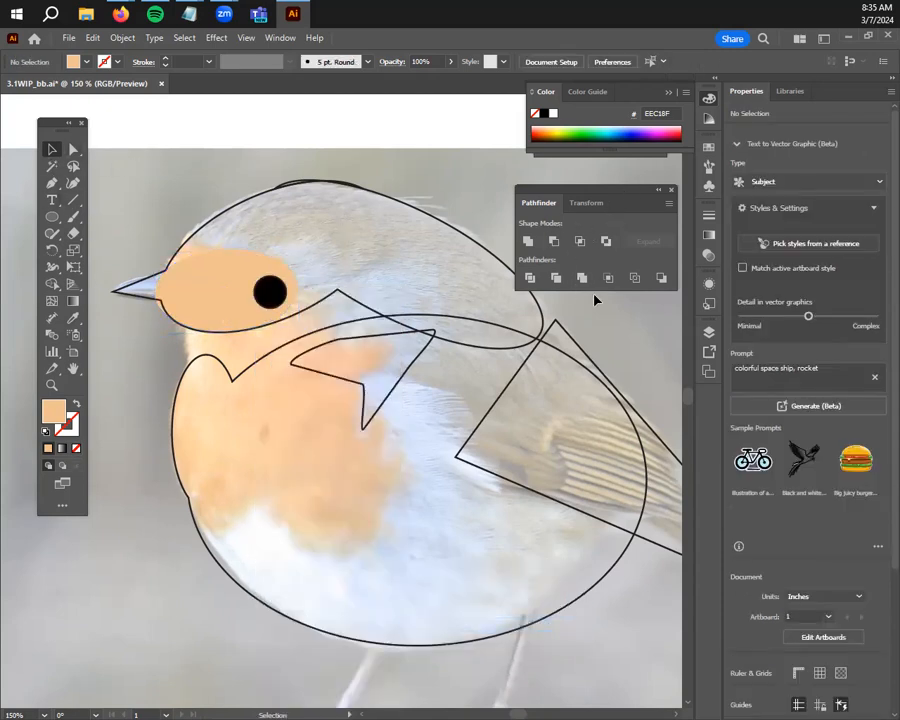
Hide the template layer holding the bird reference photo
left_click(709, 332)
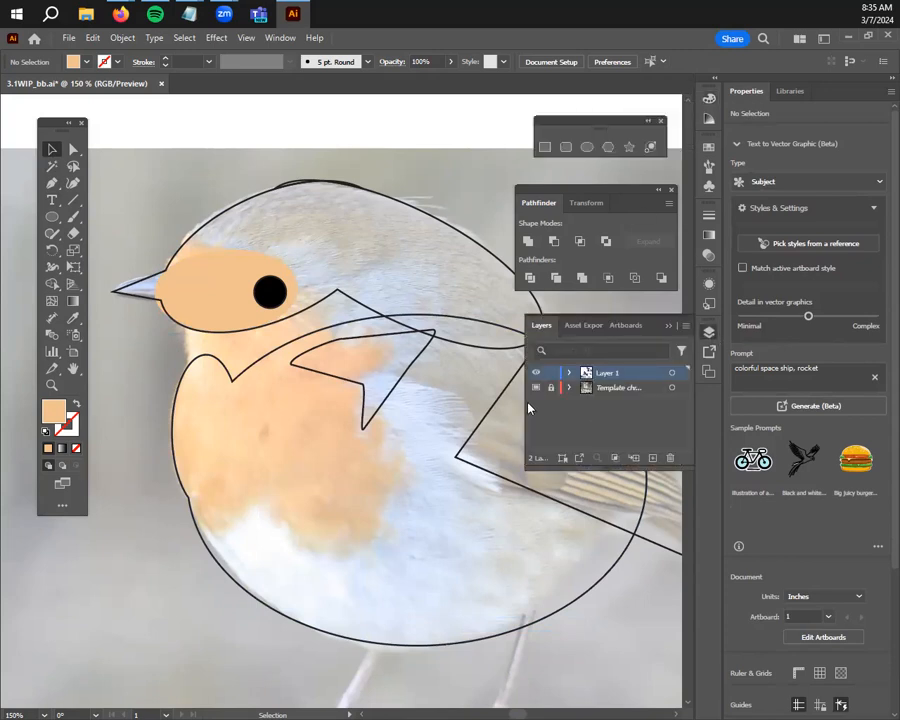
left_click(536, 388)
left_click(709, 332)
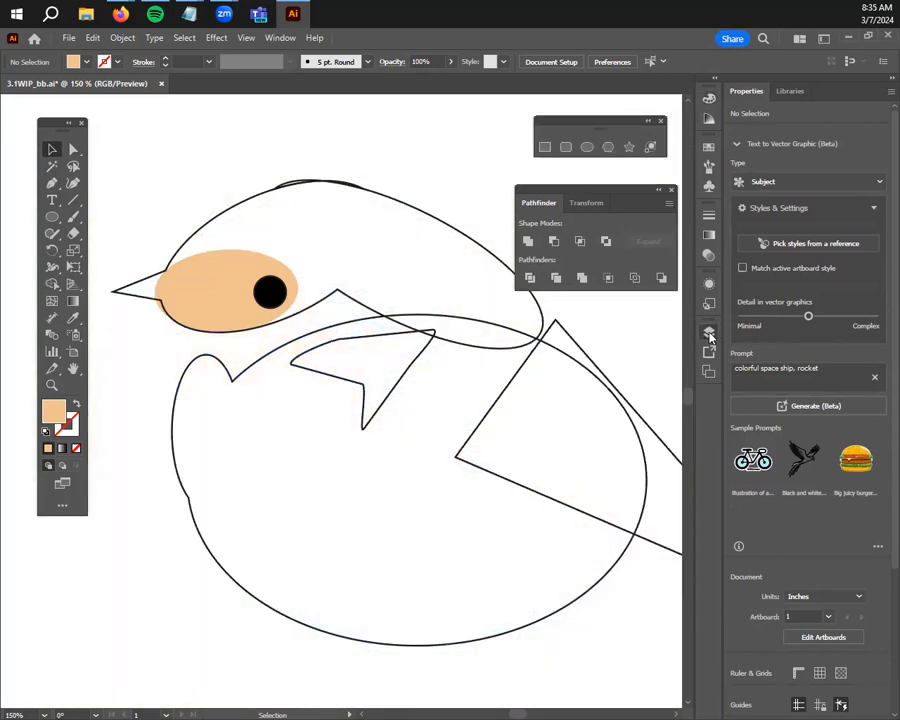
Look over the bird outlines and the labelled Shape Modes, Pathfinder and Shape Builder samples beside the artboard
scroll(618, 338, "down", 2)
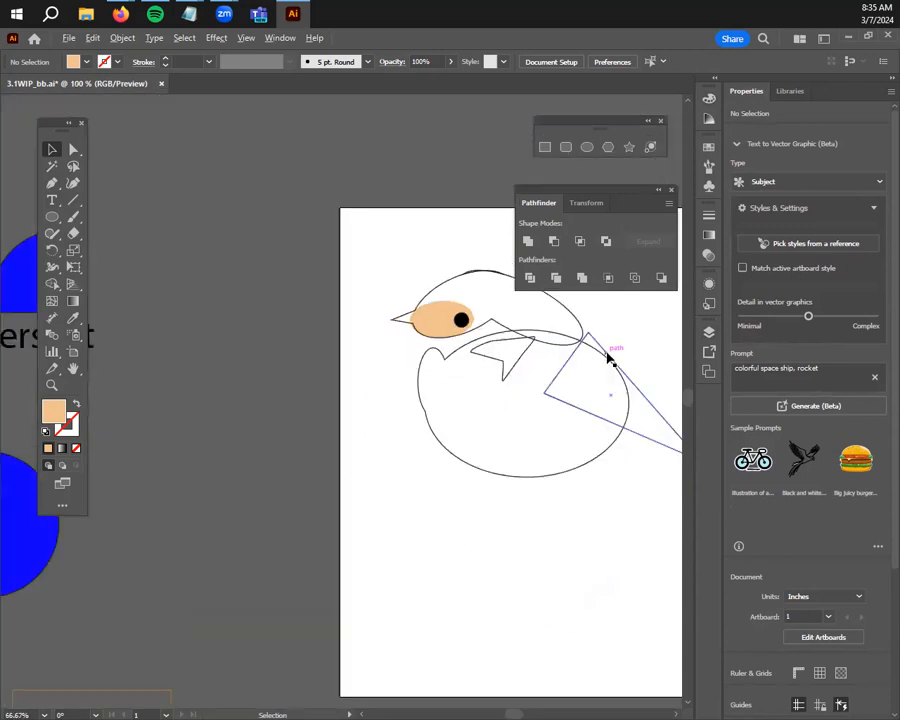
left_click_drag(538, 514, 390, 527)
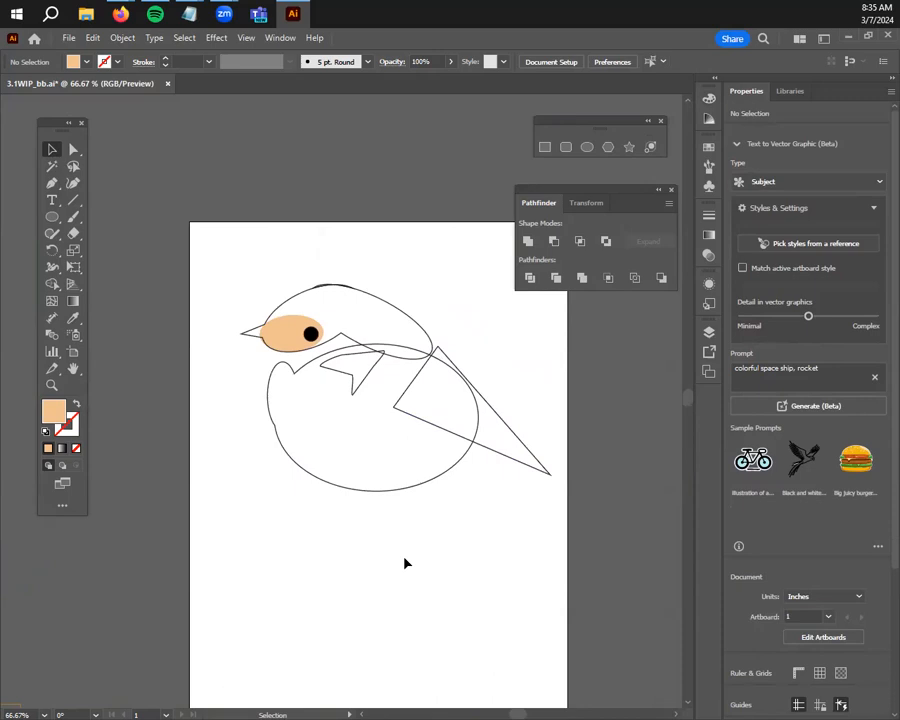
left_click_drag(188, 506, 408, 534)
scroll(527, 467, "down", 4)
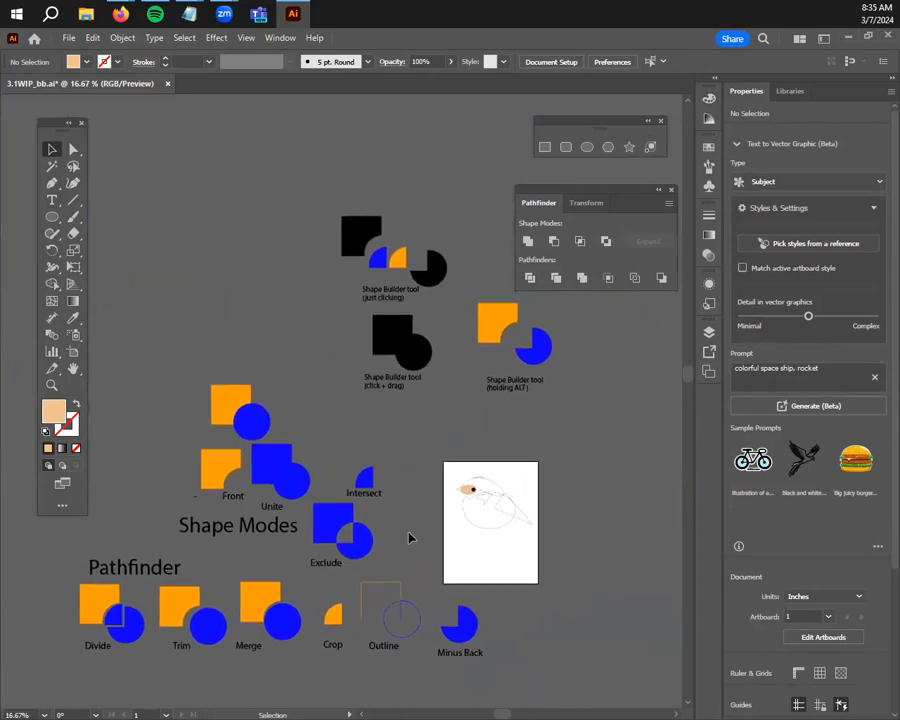
scroll(500, 588, "up", 6)
scroll(490, 560, "down", 1)
left_click_drag(490, 262, 456, 567)
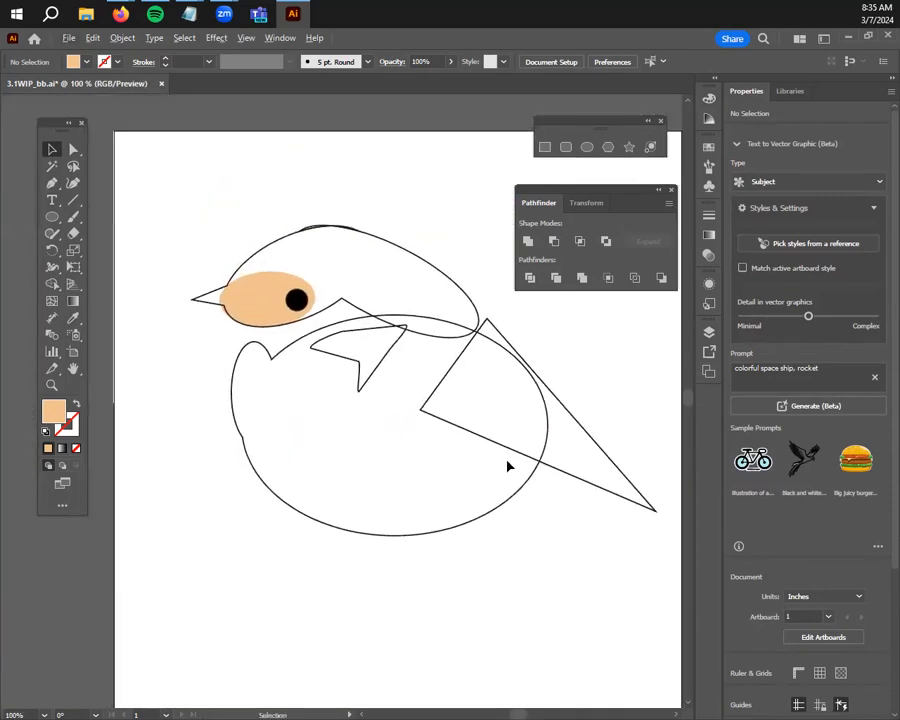
Switch to Firefox, close the course inbox window and bring up the p1 Graphic Design announcement
mouse_move(120, 14)
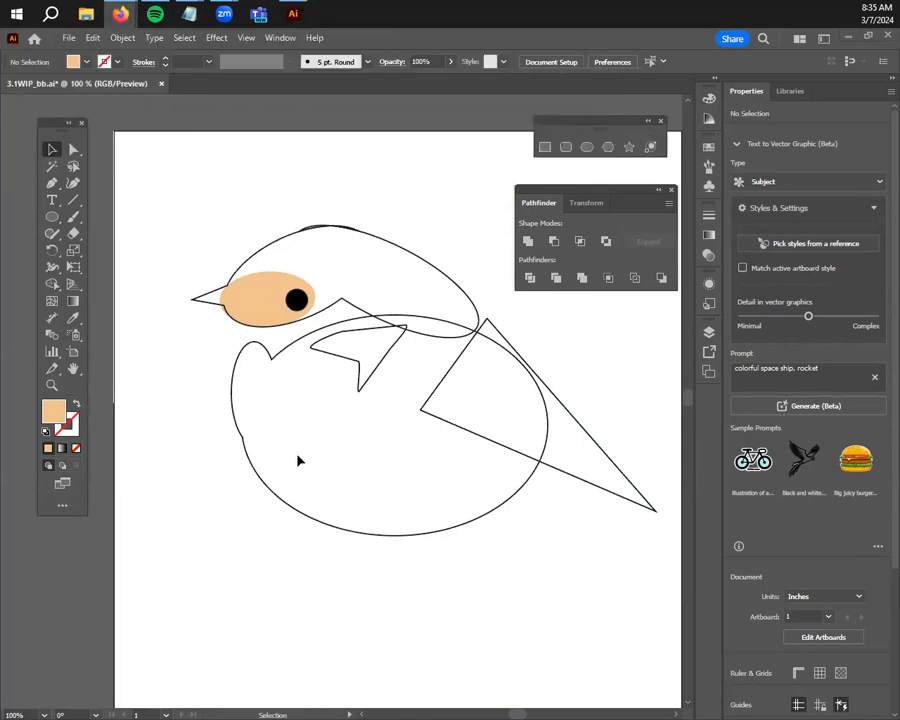
left_click(847, 37)
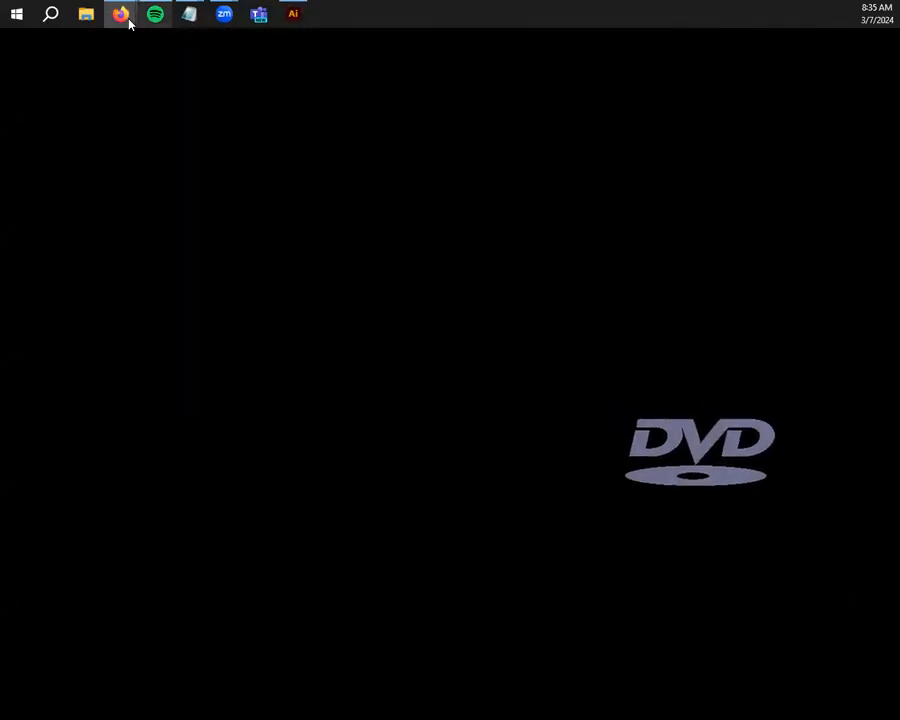
mouse_move(120, 14)
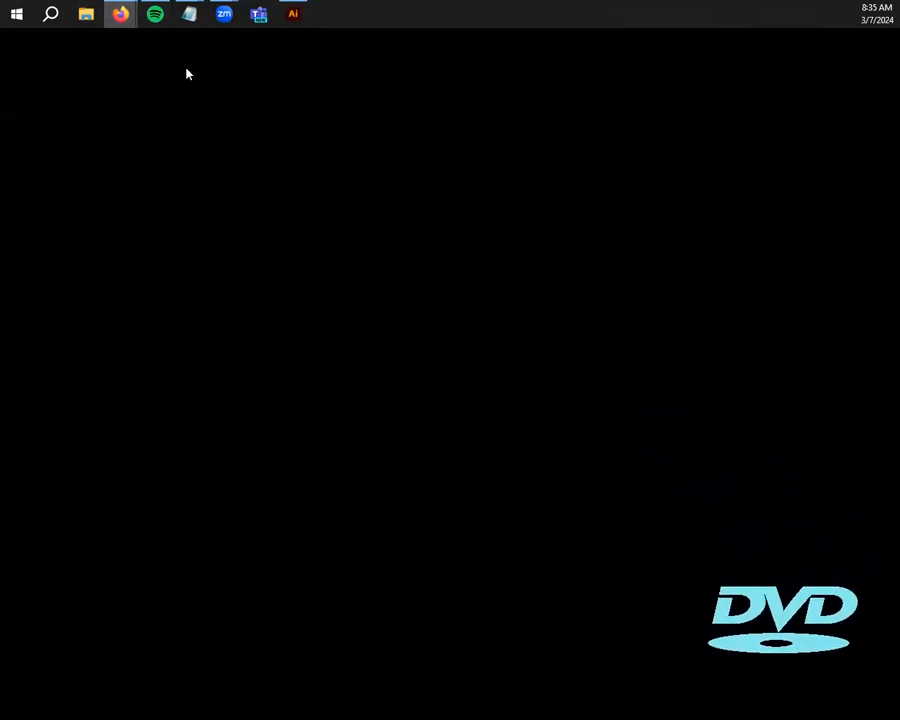
left_click(254, 62)
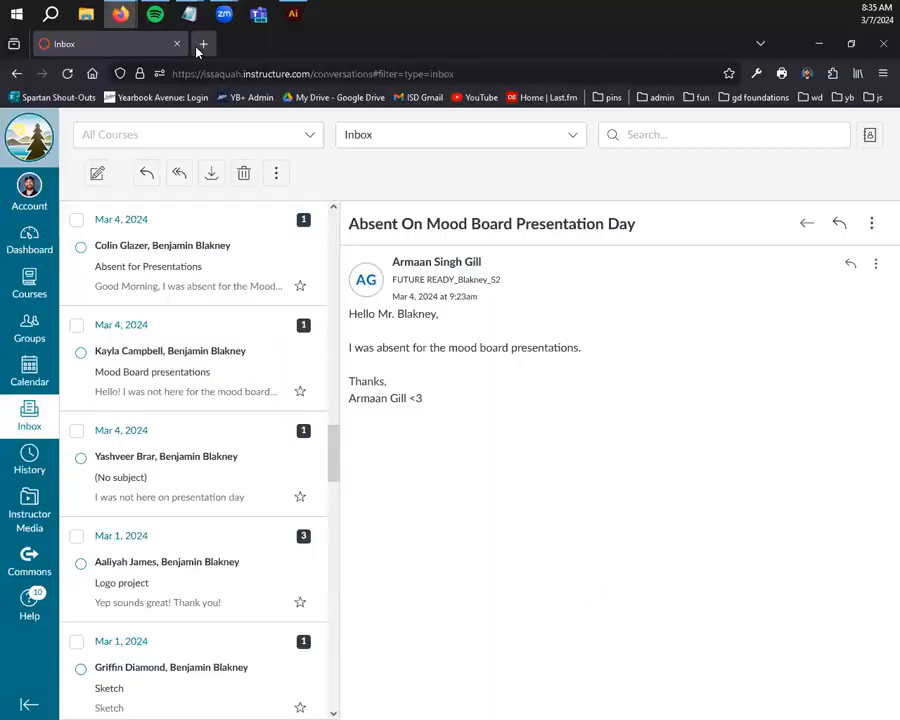
left_click(176, 43)
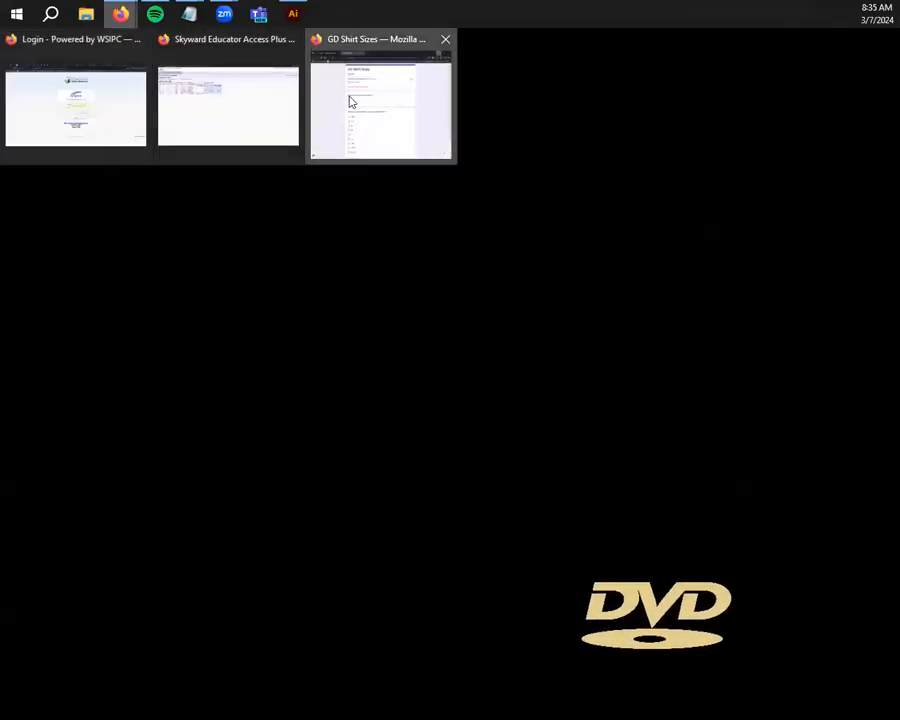
left_click(351, 103)
left_click(120, 46)
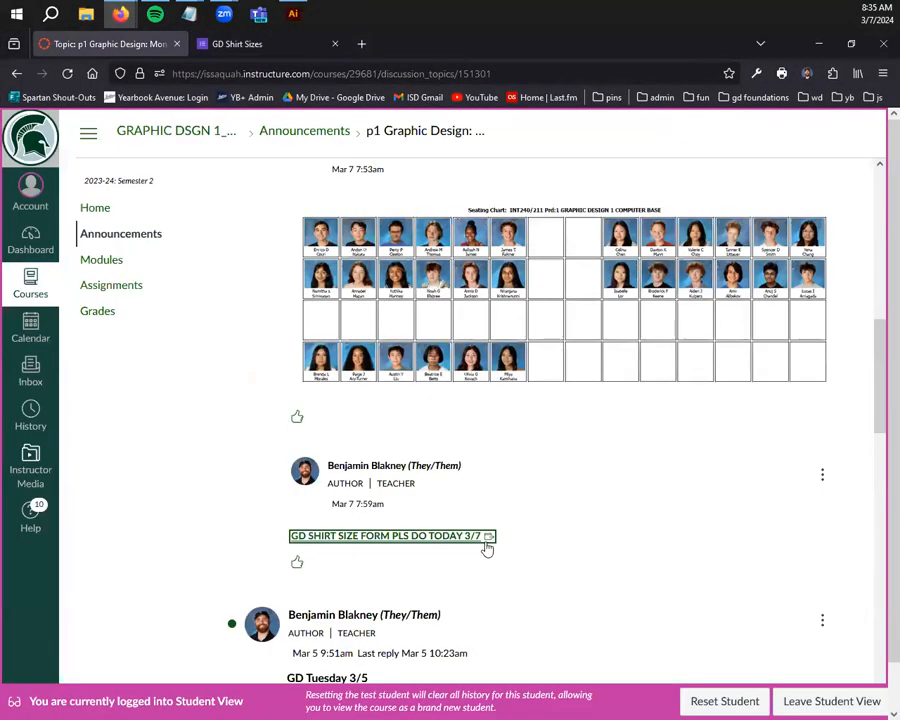
Review the "GD Thursday 3/7" agenda and the shirt size form link in the announcement's replies
scroll(342, 486, "up", 6)
triple_click(350, 356)
scroll(372, 458, "down", 7)
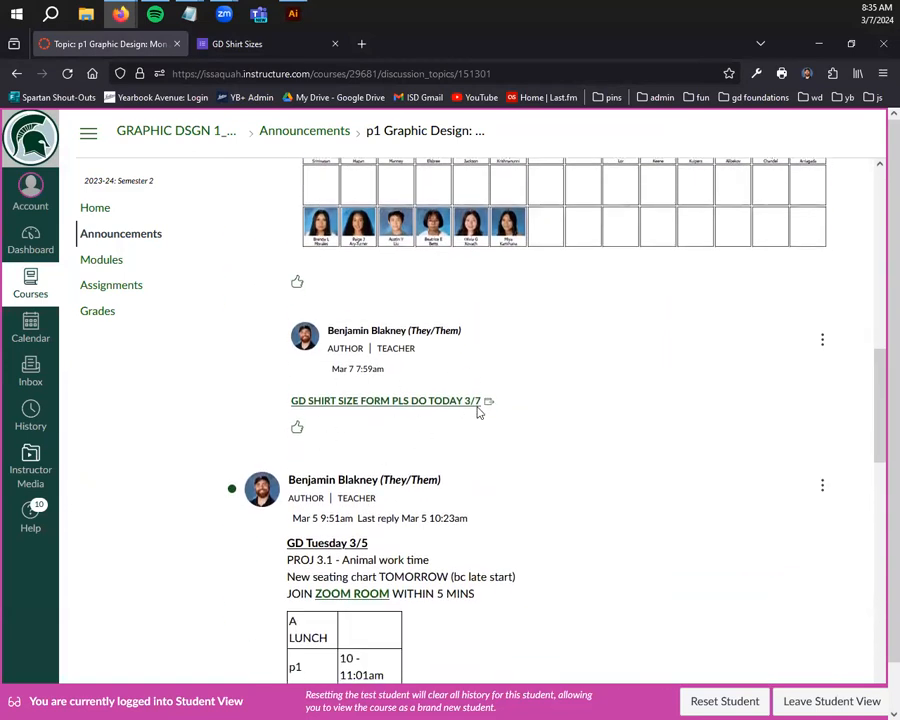
scroll(400, 440, "down", 4)
scroll(420, 475, "up", 4)
scroll(450, 505, "up", 4)
scroll(450, 518, "up", 3)
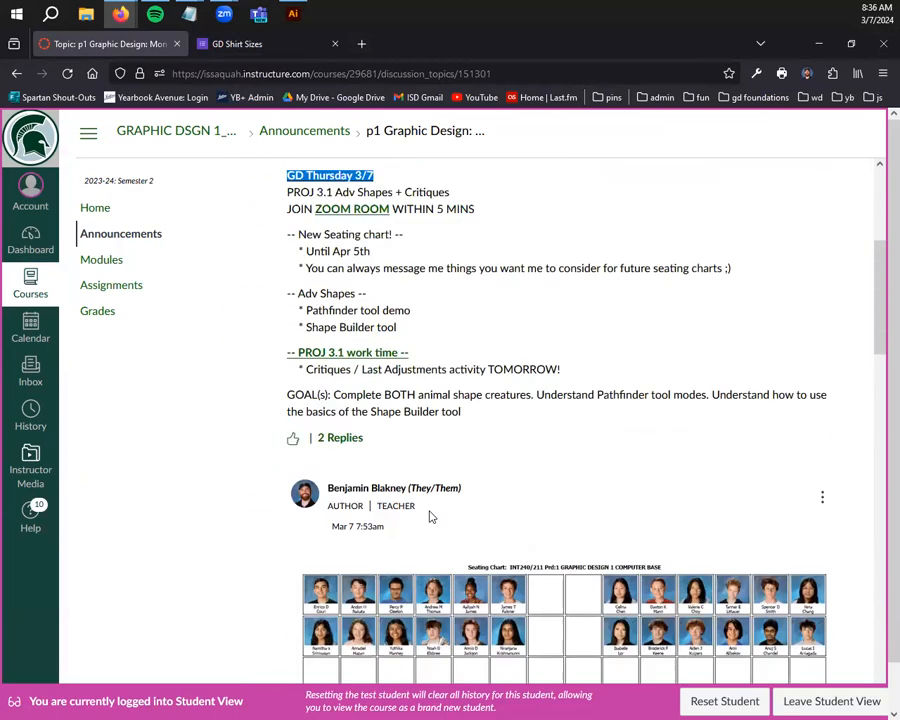
Open the PROJ 3.1 assignment and review its Deliverables, highlighting the Initial Shape Creature and Additional Creature requirements
scroll(380, 515, "down", 2)
left_click(356, 336)
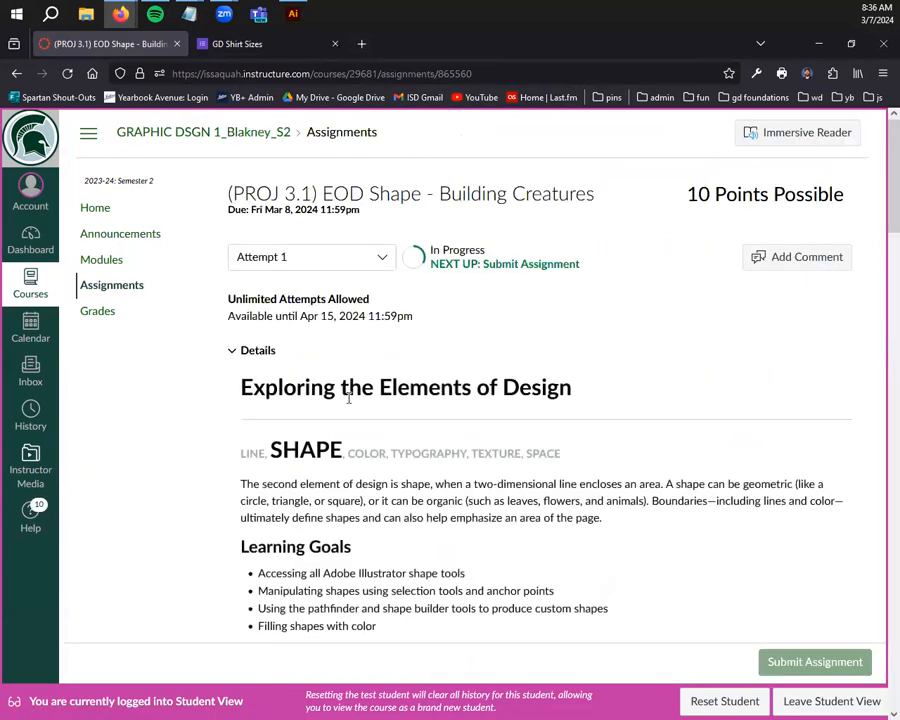
scroll(340, 398, "down", 4)
left_click_drag(385, 410, 239, 421)
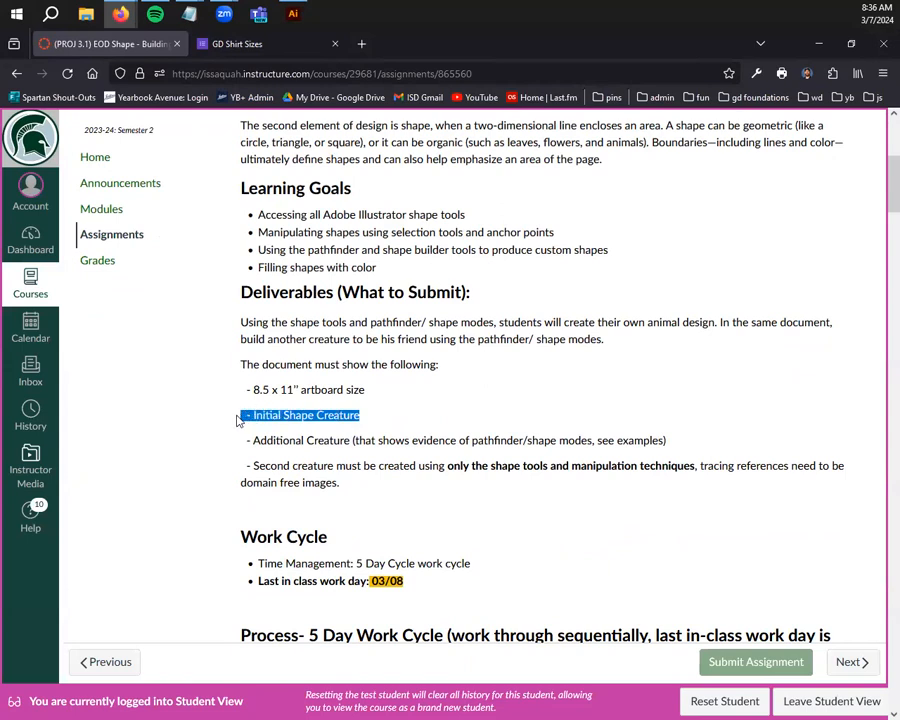
left_click(267, 446)
left_click_drag(254, 444, 664, 442)
left_click(443, 447)
left_click_drag(460, 440, 433, 443)
left_click(548, 447)
left_click(495, 448)
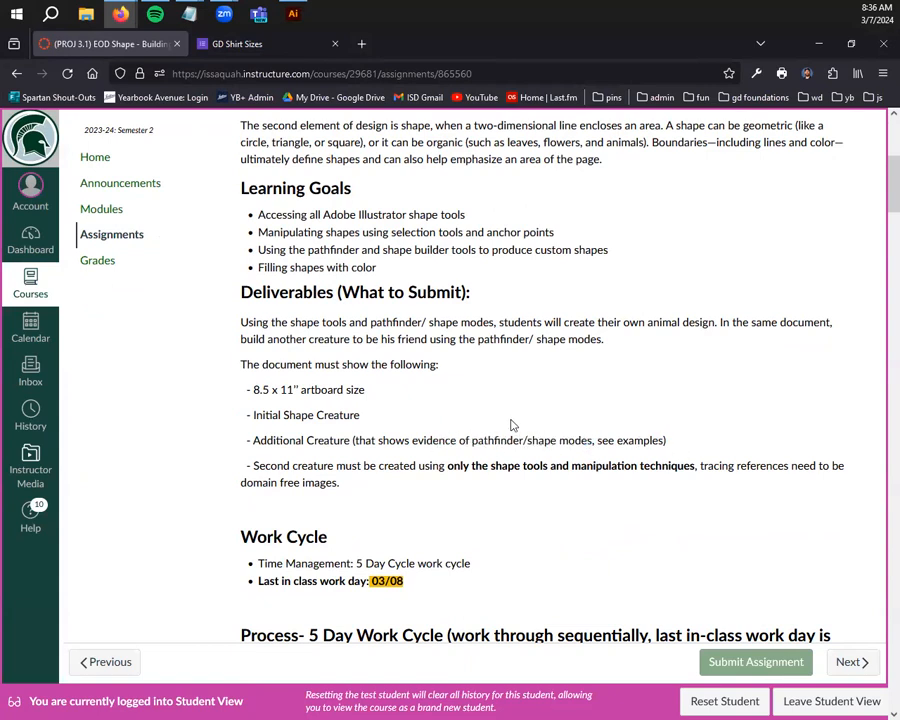
Highlight the second creature requirement in the Deliverables and review the Work Cycle details below it
triple_click(270, 458)
left_click(572, 497)
scroll(385, 467, "down", 2)
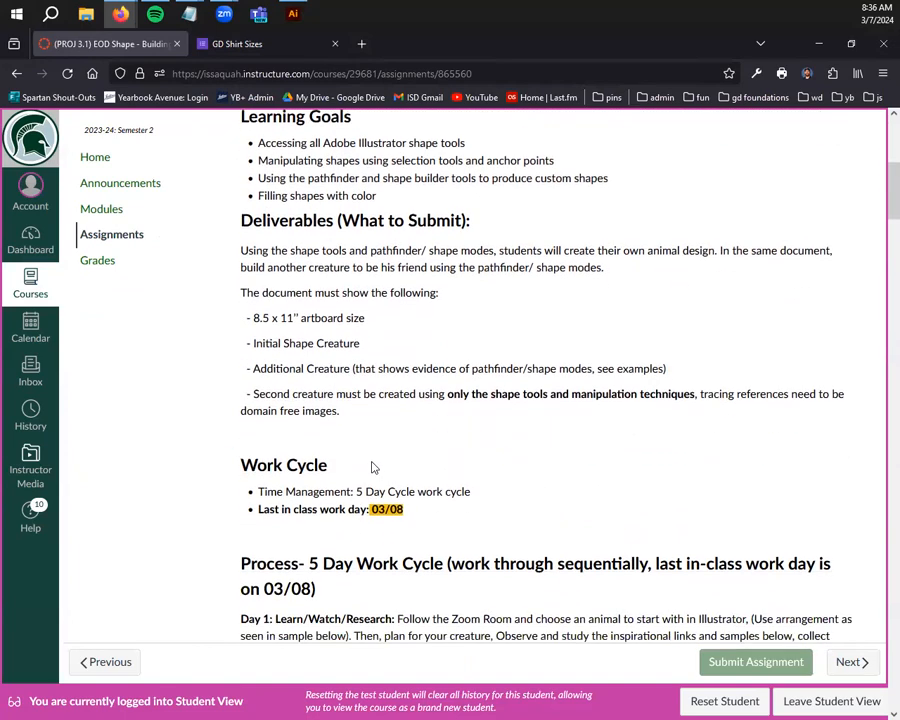
Examine the owl and squirrel samples, the polar bear construction images and the finished polar bear scene in the assignment
scroll(302, 507, "down", 20)
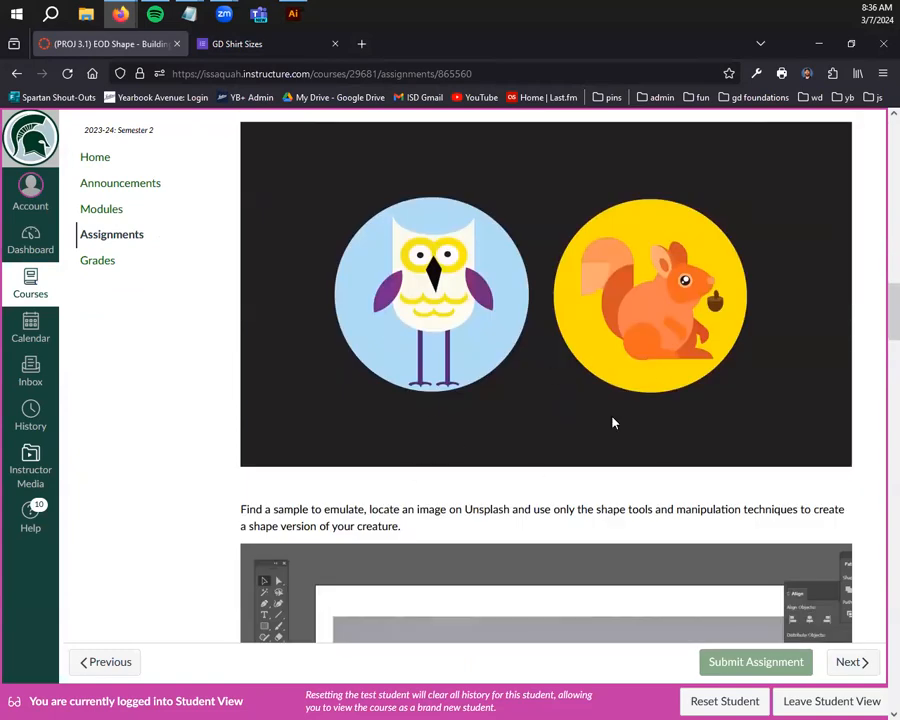
scroll(592, 362, "down", 12)
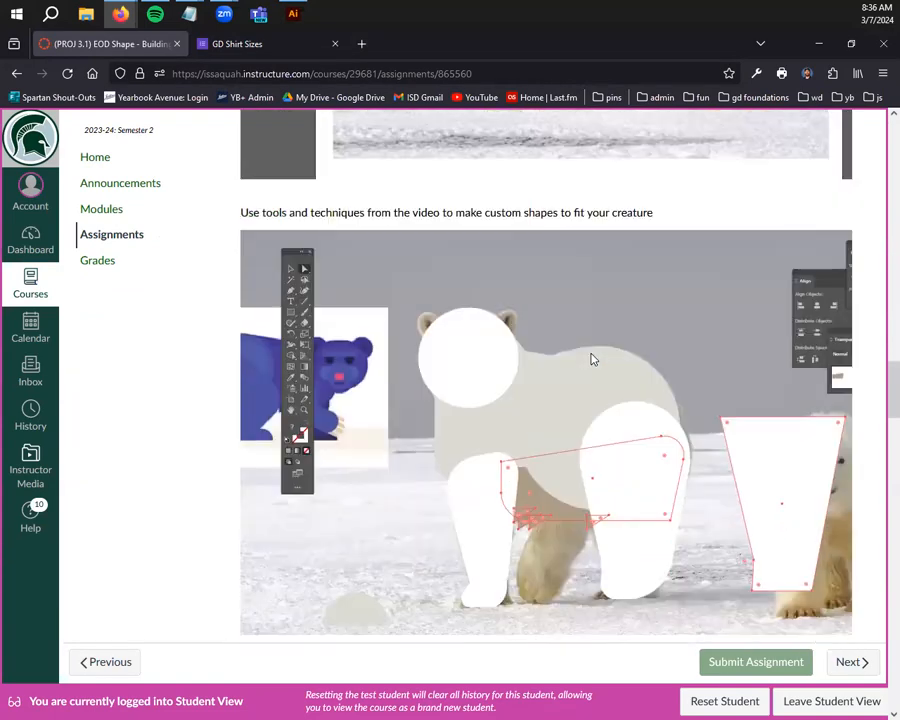
scroll(592, 360, "down", 2)
scroll(592, 360, "up", 2)
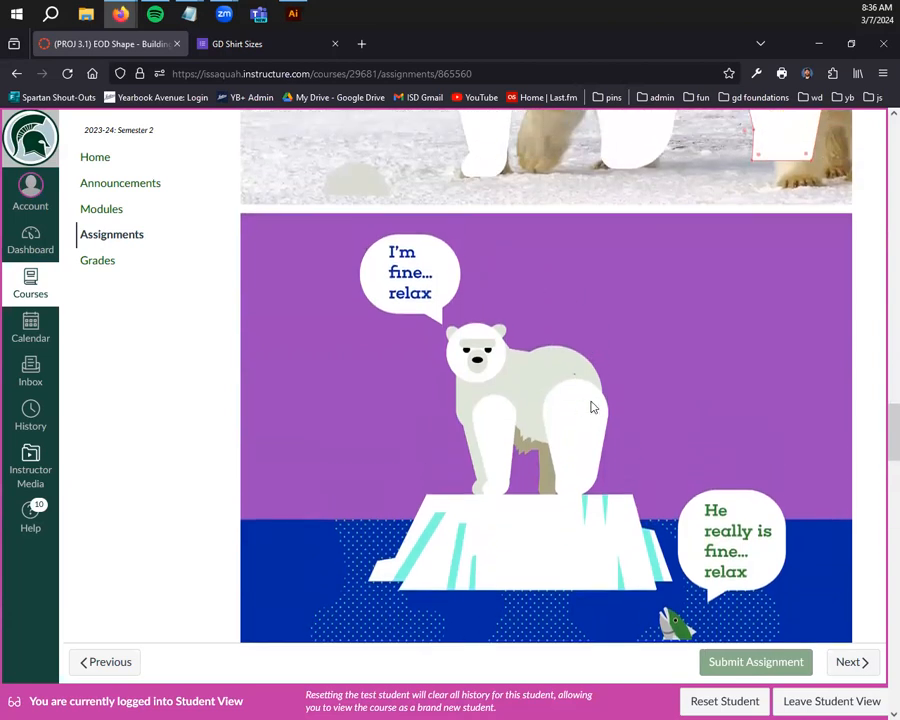
scroll(689, 652, "down", 1)
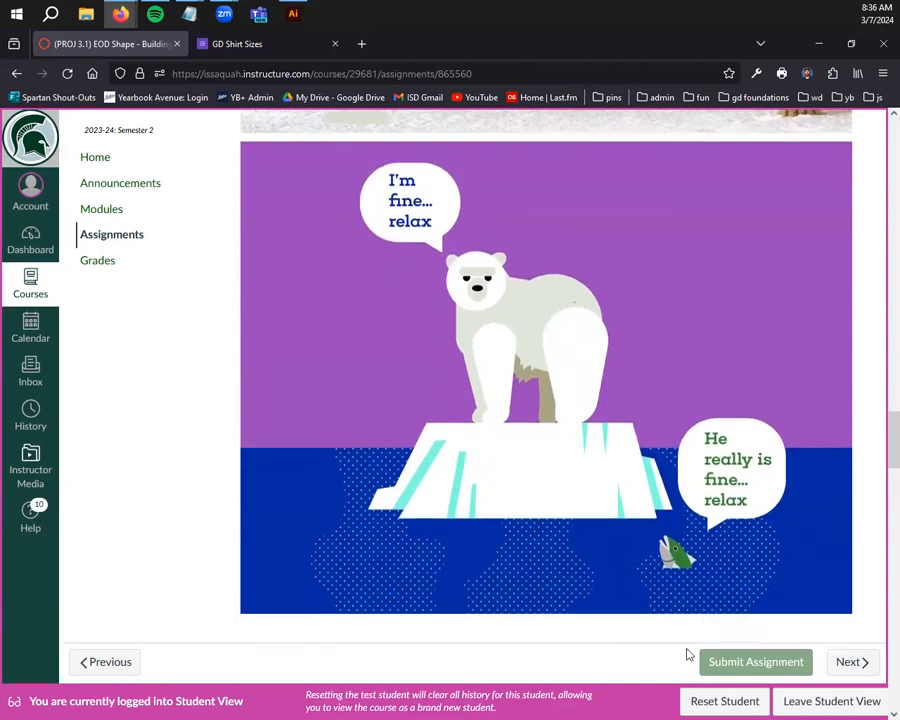
scroll(684, 586, "down", 2)
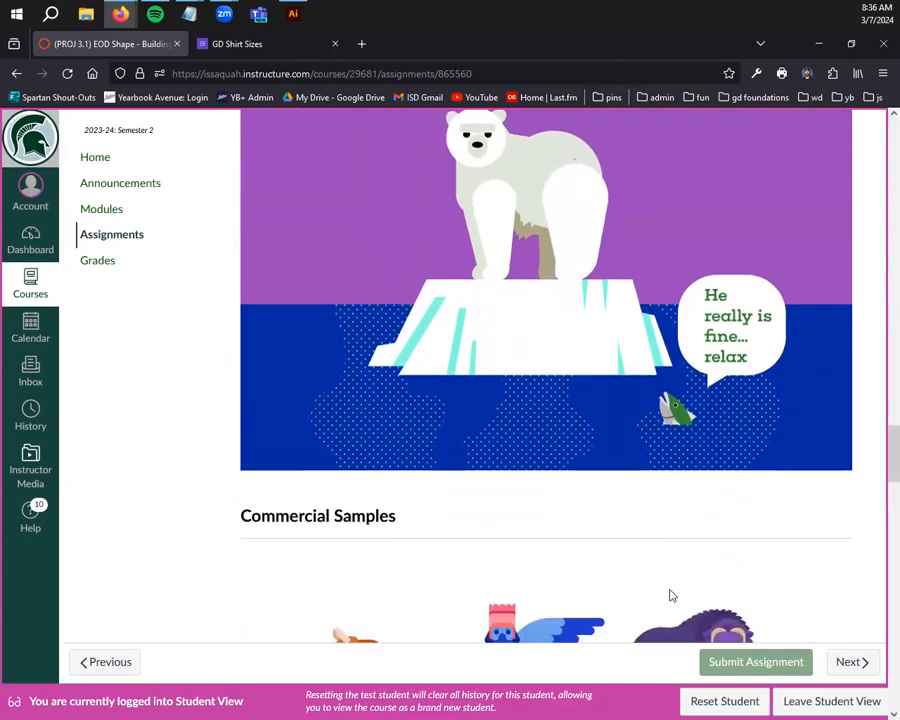
scroll(598, 436, "up", 3)
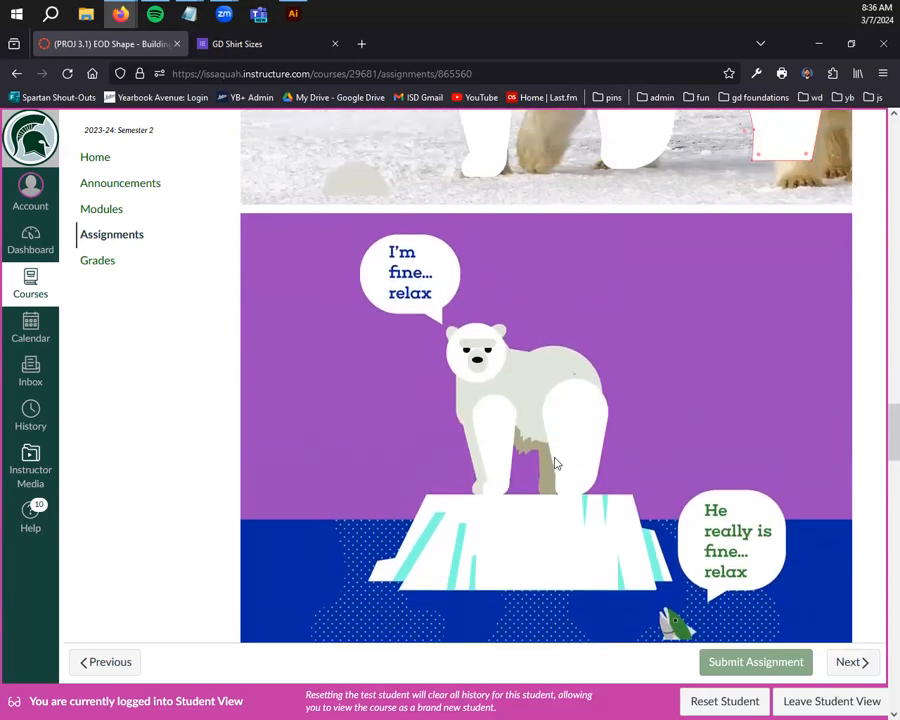
Look over the rubric and file submission area at the end of the assignment, and return to its title and due date
scroll(552, 462, "down", 10)
scroll(548, 476, "down", 5)
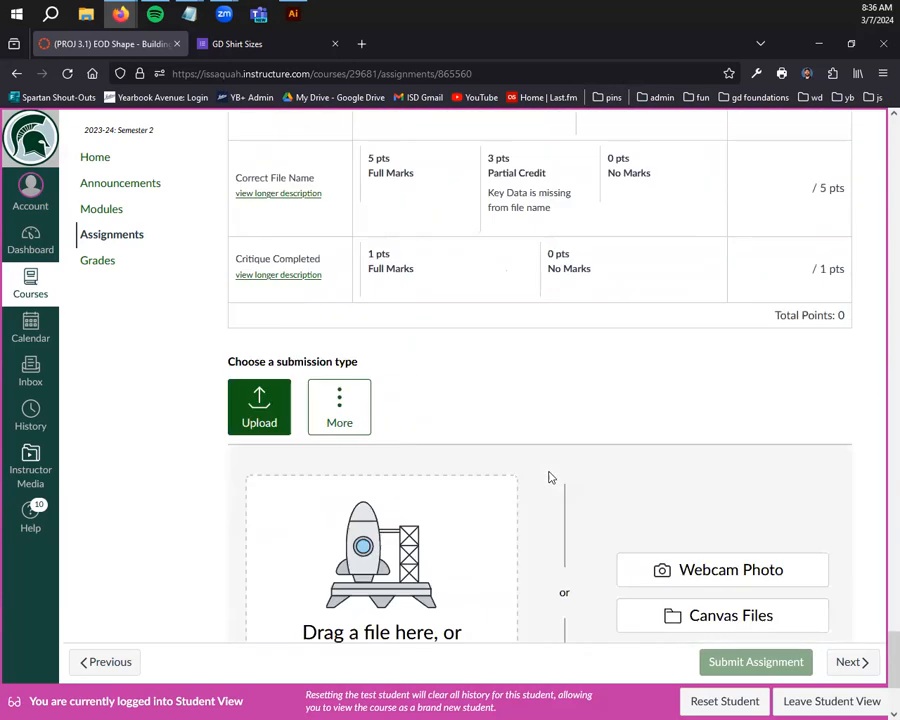
scroll(542, 476, "up", 20)
scroll(537, 467, "up", 3)
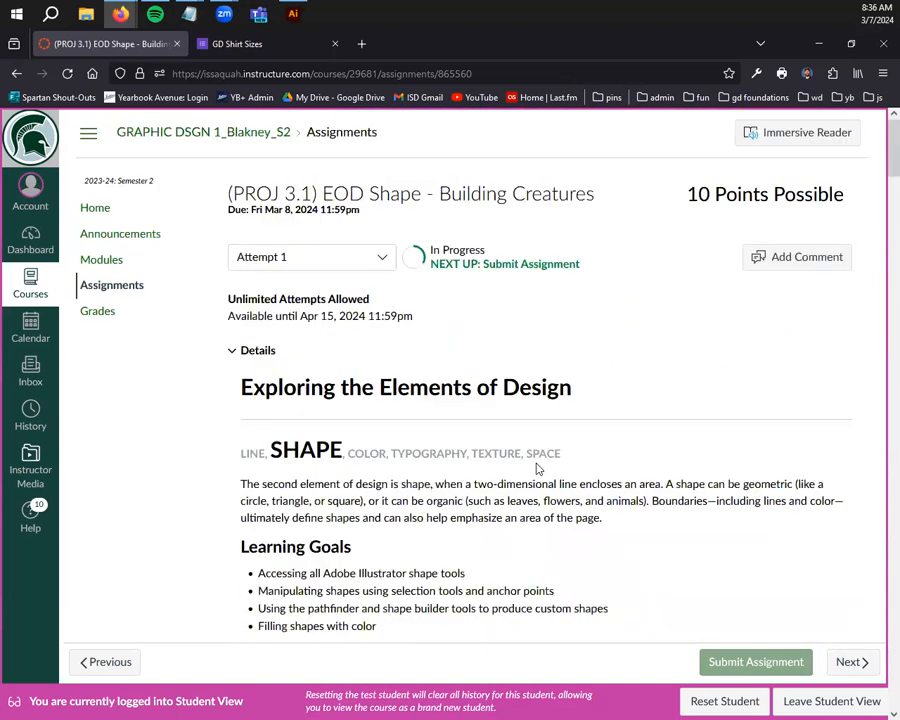